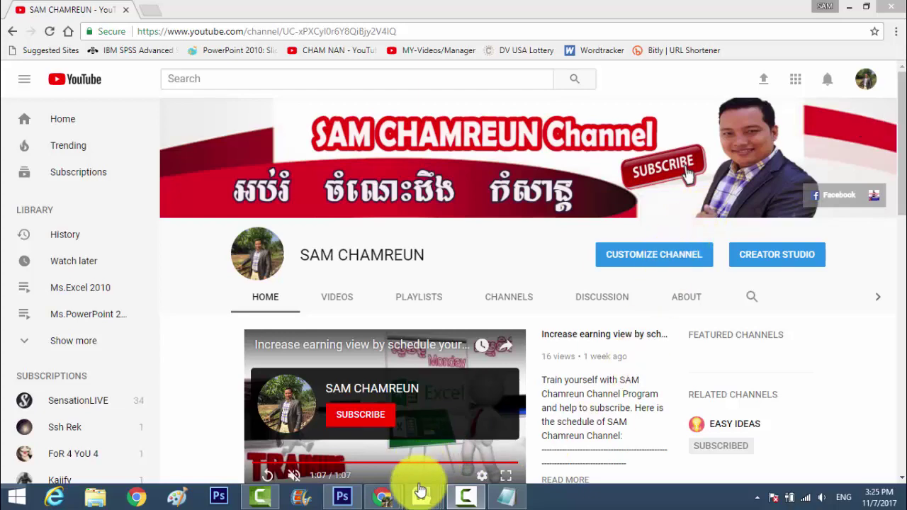
Bring the blank Word document Document2 to the front from the taskbar.
{"action": "mouse_move", "coordinate": [421, 498]}
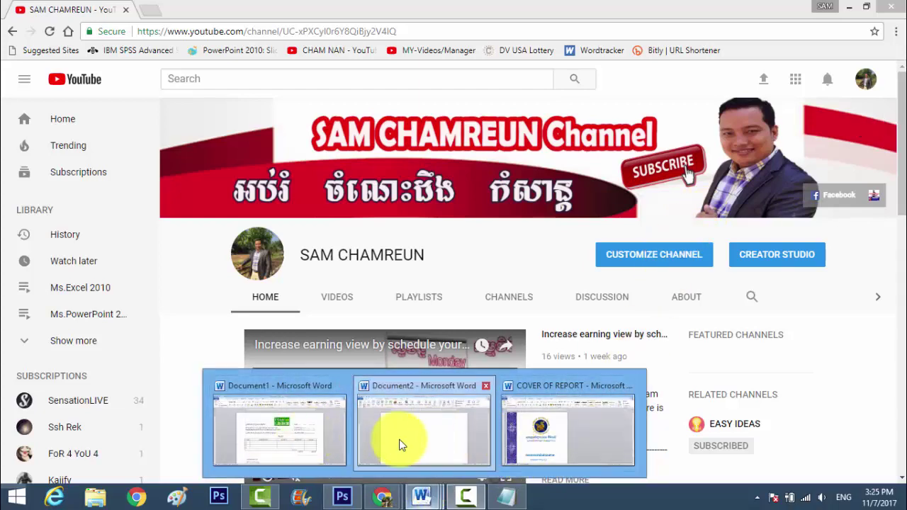
{"action": "left_click", "coordinate": [401, 439]}
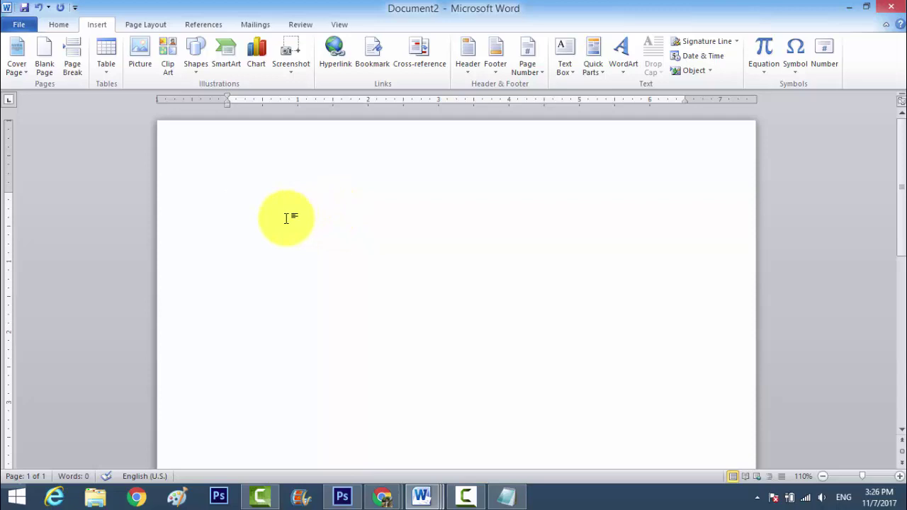
Draw a large blue rectangle across the upper page and nudge it slightly left and down.
{"action": "left_click", "coordinate": [203, 71]}
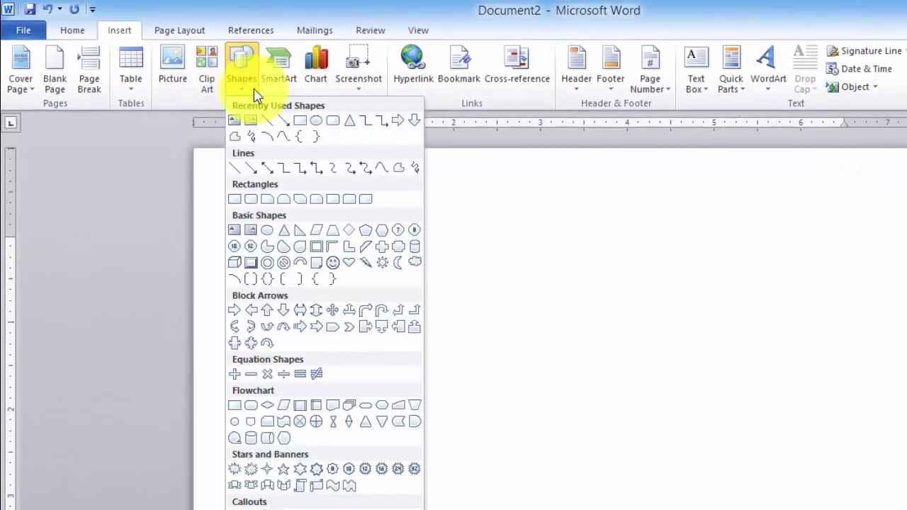
{"action": "left_click", "coordinate": [301, 120]}
{"action": "mouse_move", "coordinate": [316, 239]}
{"action": "left_mouse_down"}
{"action": "mouse_move", "coordinate": [328, 456]}
{"action": "mouse_move", "coordinate": [826, 462]}
{"action": "left_mouse_up"}
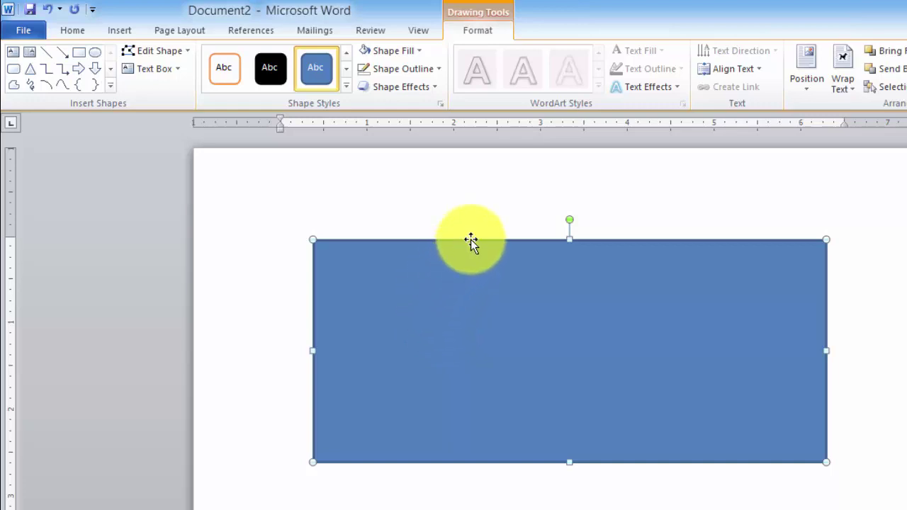
{"action": "left_click_drag", "start_coordinate": [471, 243], "coordinate": [429, 258]}
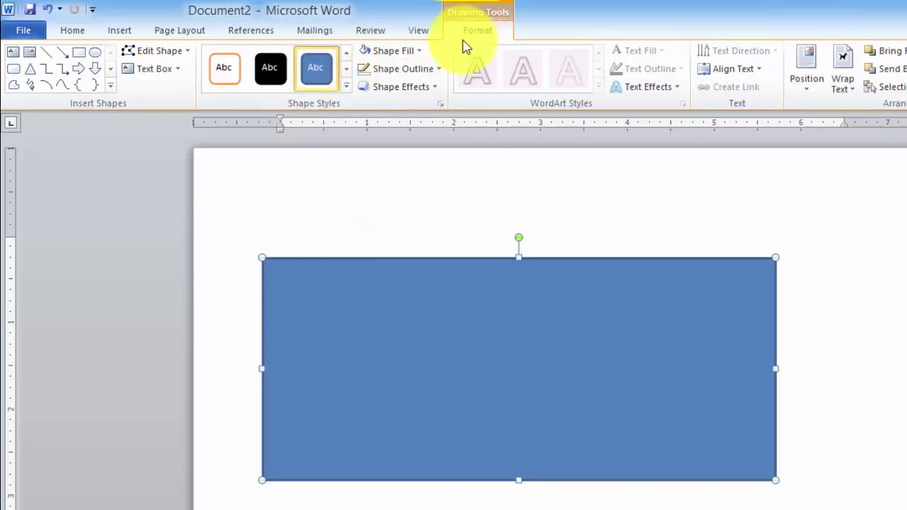
Set the rectangle's Shape Fill to No Fill so only its blue outline remains.
{"action": "left_click", "coordinate": [422, 55]}
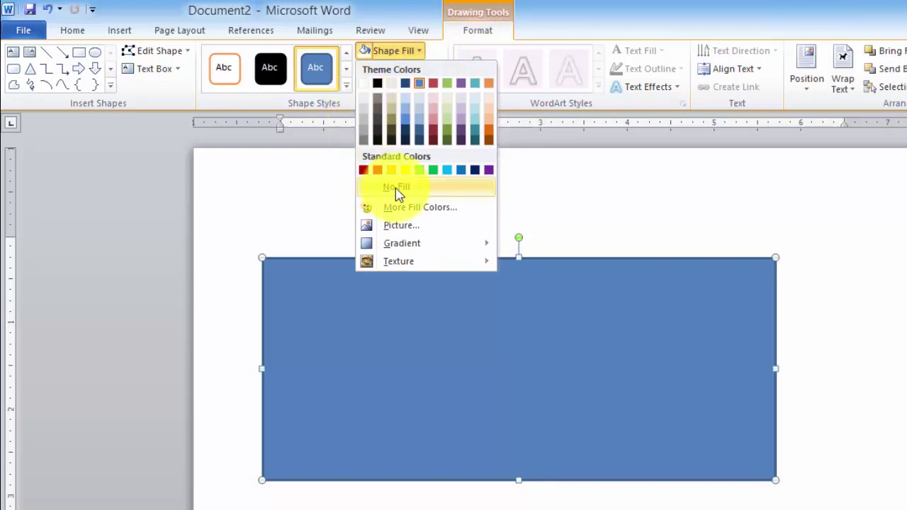
{"action": "left_click", "coordinate": [396, 190]}
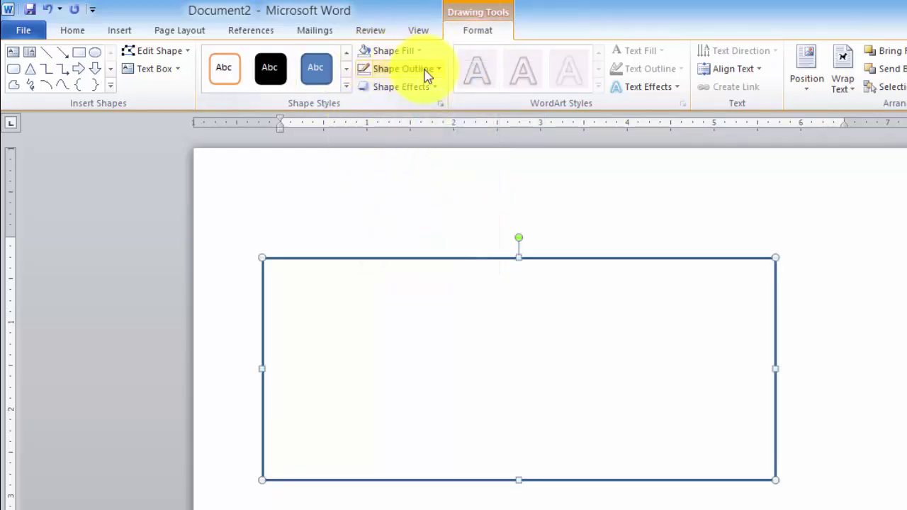
{"action": "left_click", "coordinate": [471, 339]}
Choose Add Text from the rectangle's shortcut menu to type inside it.
{"action": "right_click", "coordinate": [465, 335]}
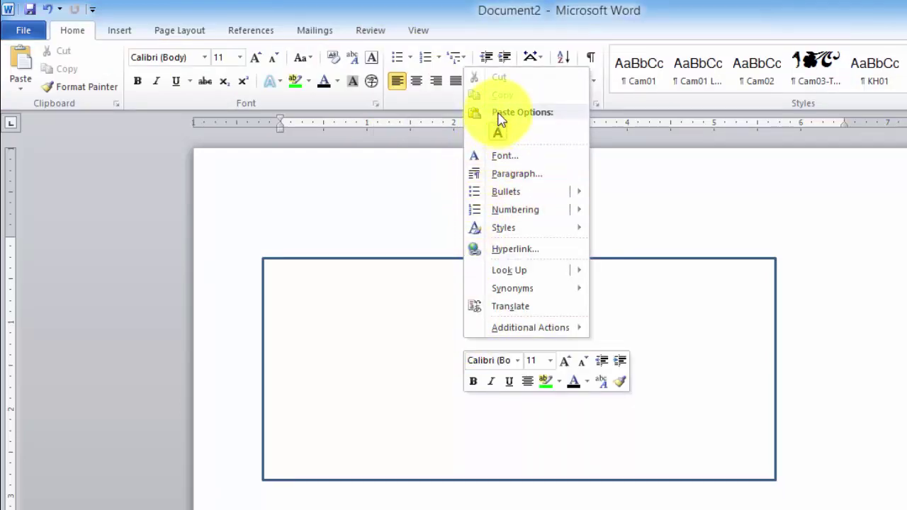
{"action": "left_click", "coordinate": [443, 346]}
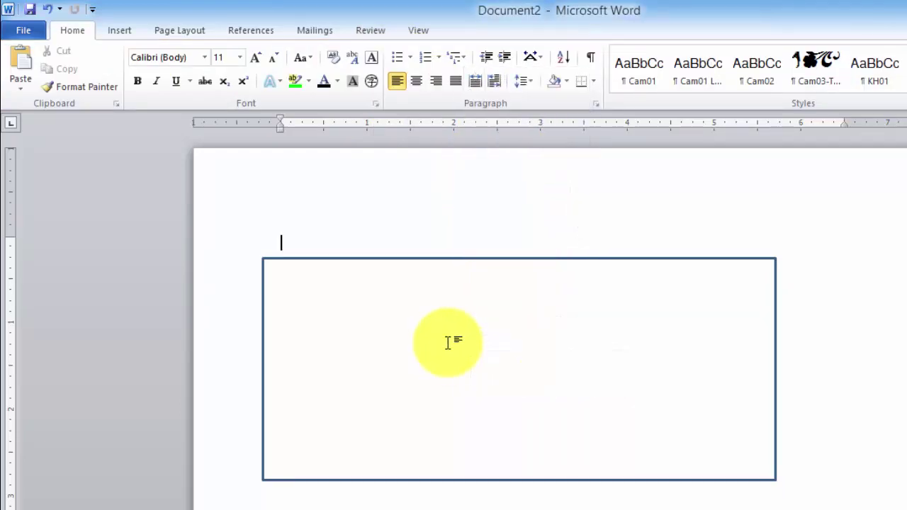
{"action": "left_click", "coordinate": [450, 261]}
{"action": "right_click", "coordinate": [462, 297]}
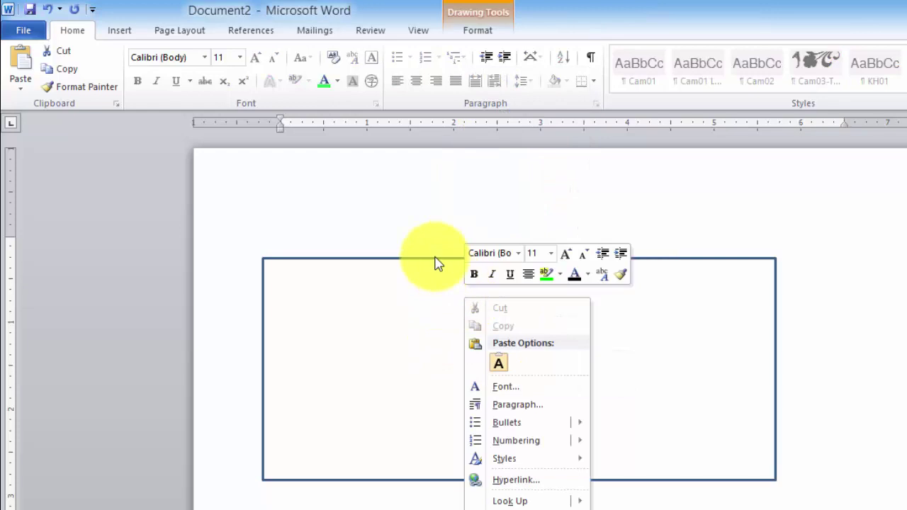
{"action": "left_click", "coordinate": [438, 261]}
{"action": "left_click", "coordinate": [437, 261]}
{"action": "right_click", "coordinate": [438, 261]}
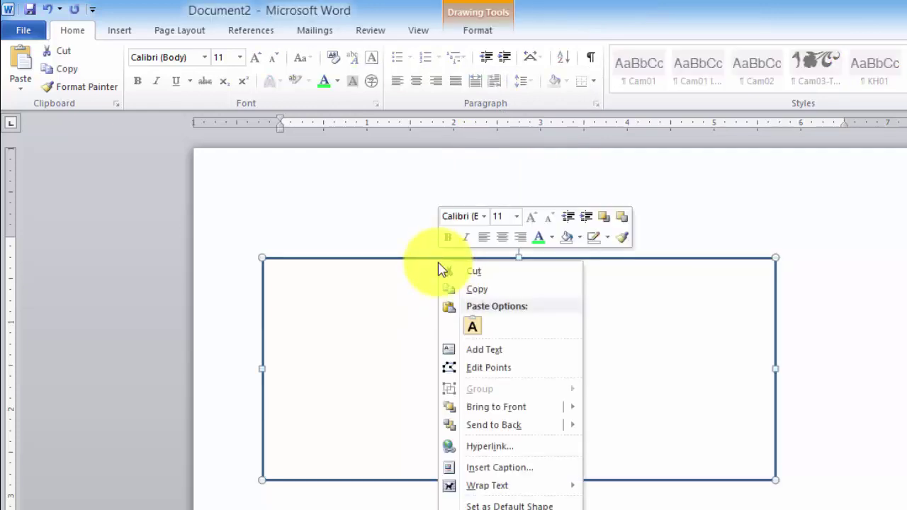
{"action": "left_click", "coordinate": [477, 354]}
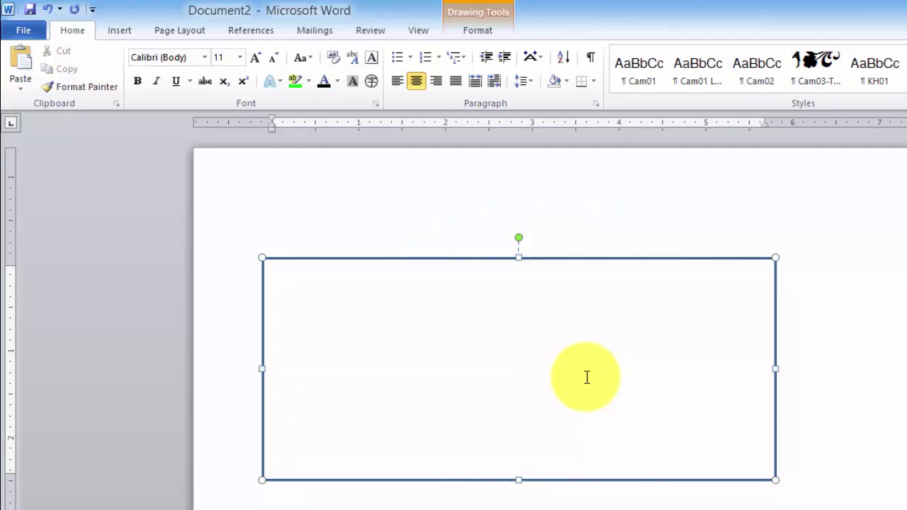
Type the Khmer title 'ដី កី អស ចេម' and give it an orange WordArt style.
{"action": "key", "text": "alt+shift"}
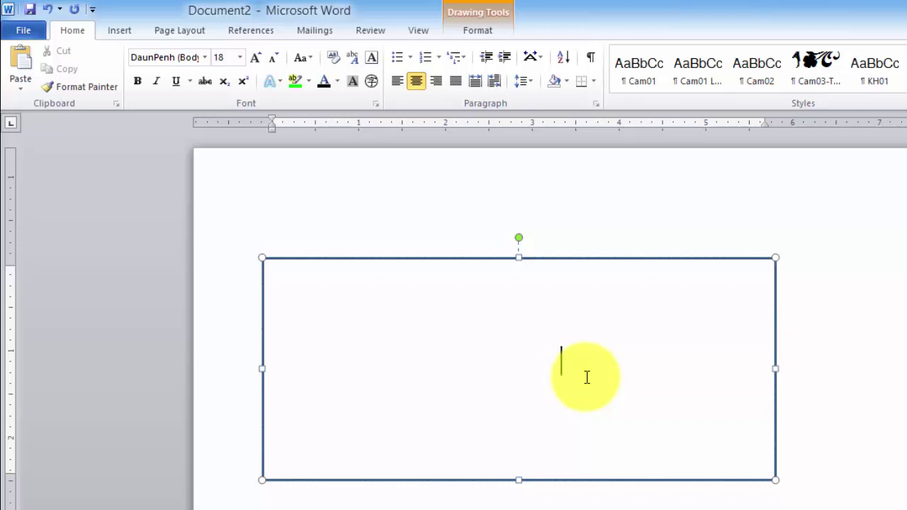
{"action": "key", "text": "ctrl+a"}
{"action": "key", "text": "ctrl+bracketright"}
{"action": "key", "text": "ctrl+bracketright"}
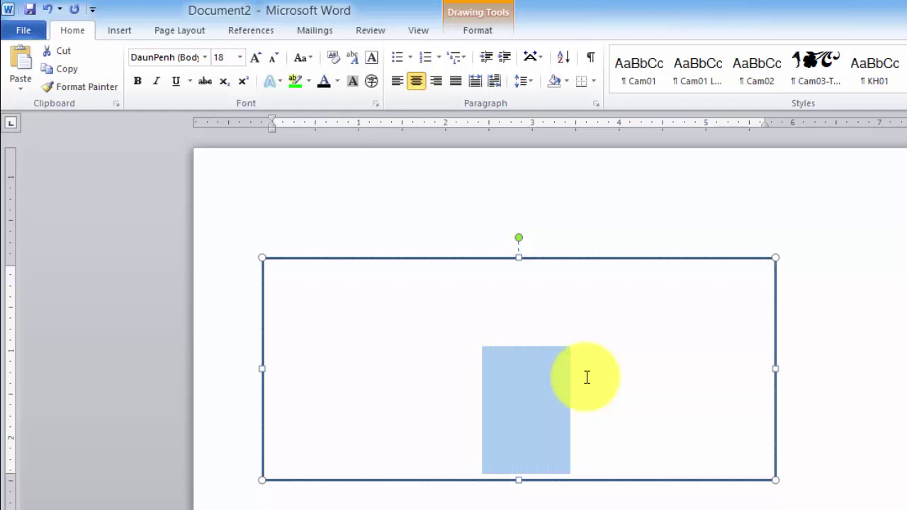
{"action": "left_click", "coordinate": [121, 31]}
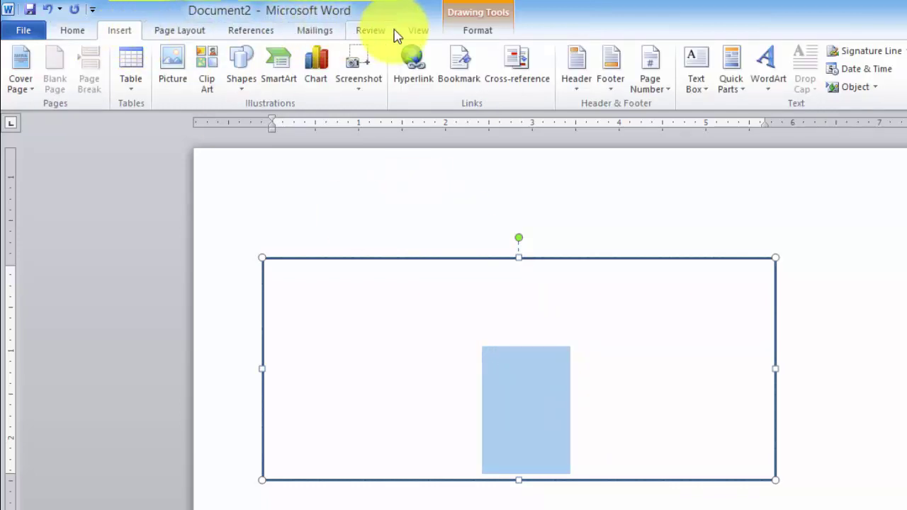
{"action": "left_click", "coordinate": [482, 27]}
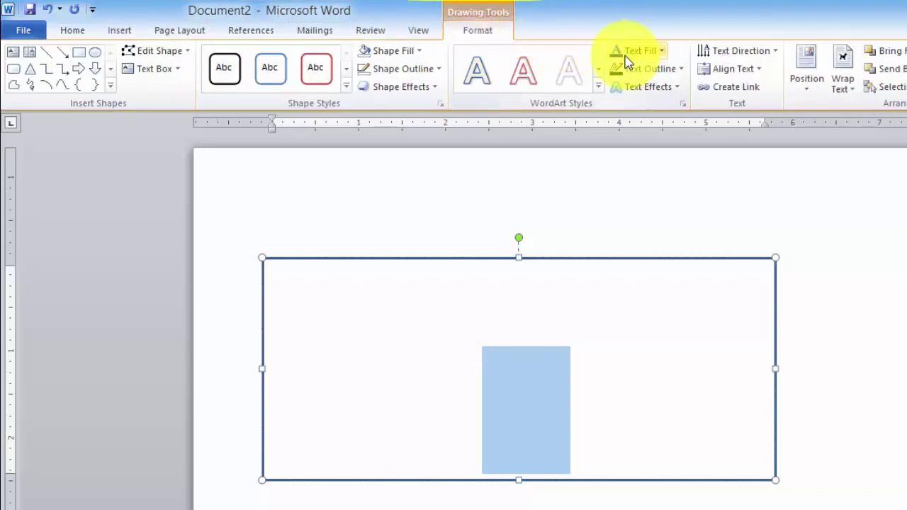
{"action": "type", "text": "ដី កី អស ចេម"}
{"action": "left_click", "coordinate": [599, 86]}
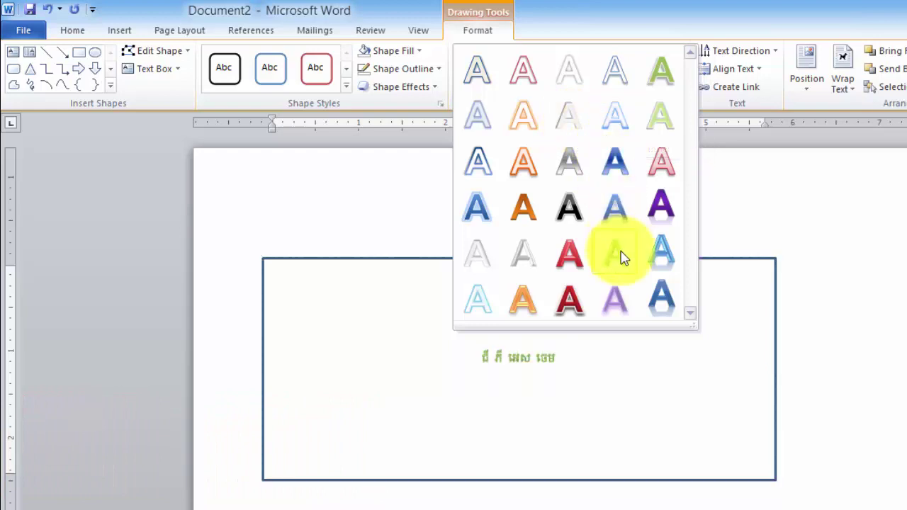
{"action": "left_click", "coordinate": [522, 219]}
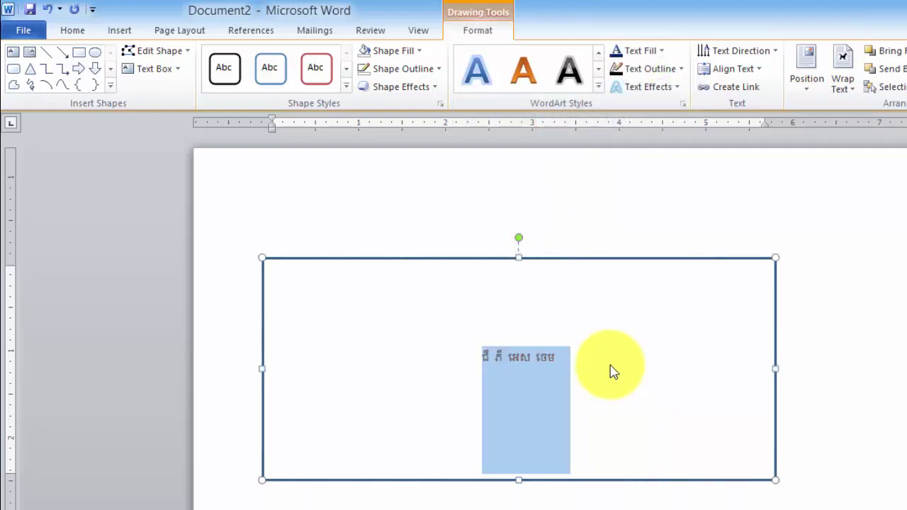
Correct the last word's ending to 'ខេ' and select all the title text.
{"action": "left_click", "coordinate": [555, 359]}
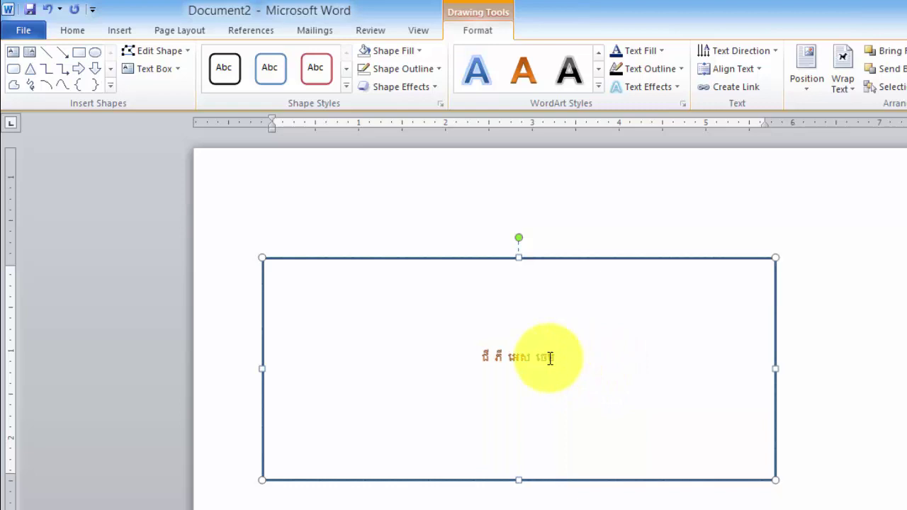
{"action": "key", "text": "BackSpace"}
{"action": "key", "text": "BackSpace"}
{"action": "type", "text": "ខេម"}
{"action": "key", "text": "ctrl+a"}
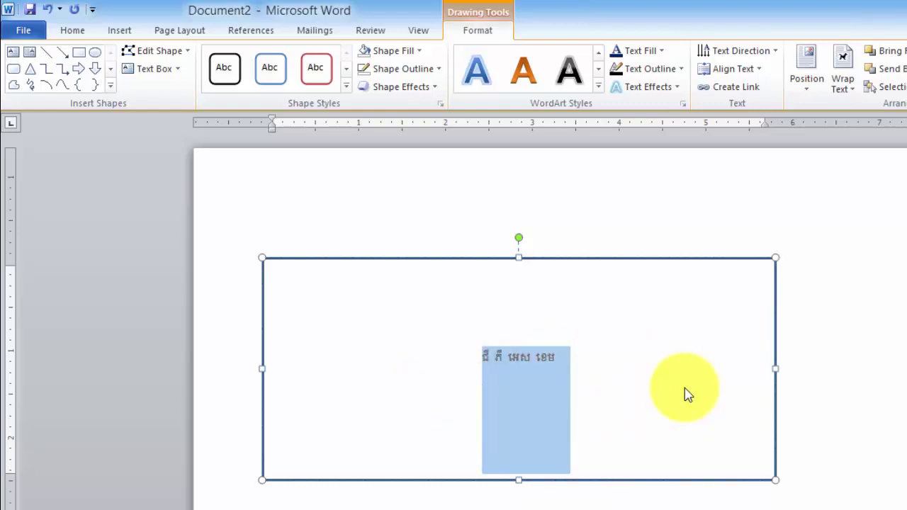
Set the title's font to Khmer OS Bokor.
{"action": "left_click", "coordinate": [73, 30]}
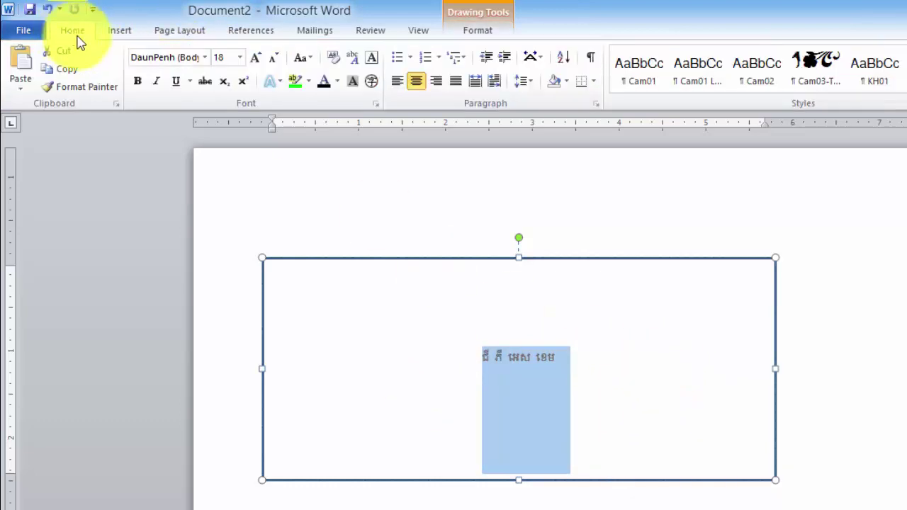
{"action": "left_click", "coordinate": [204, 58]}
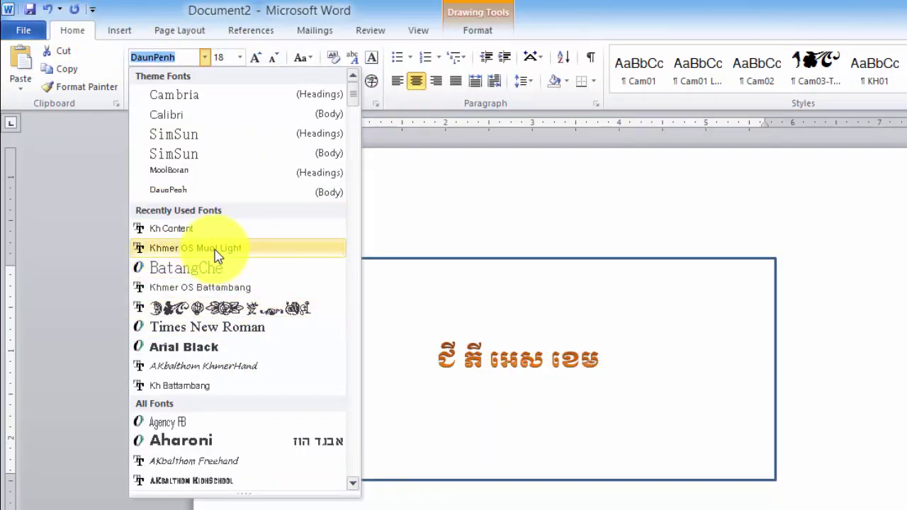
{"action": "scroll", "coordinate": [244, 333], "scroll_direction": "down", "scroll_amount": 6}
{"action": "scroll", "coordinate": [245, 343], "scroll_direction": "down", "scroll_amount": 5}
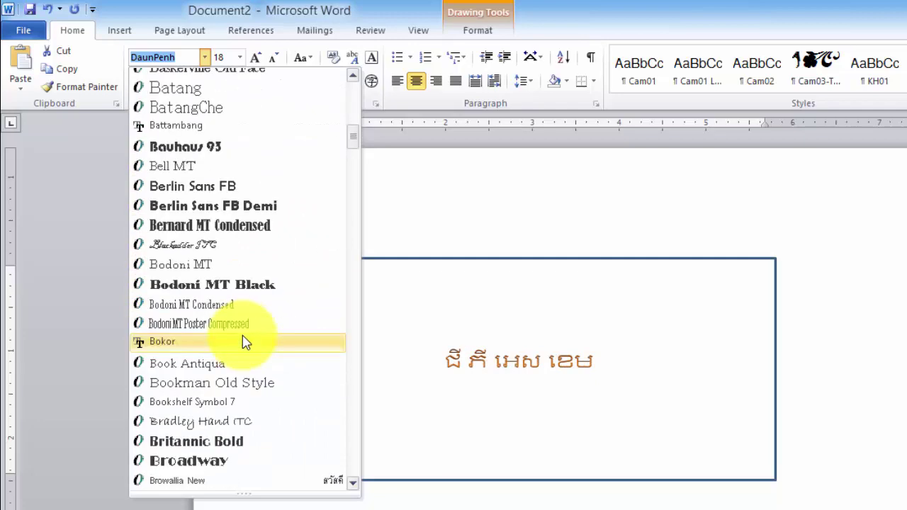
{"action": "scroll", "coordinate": [244, 342], "scroll_direction": "down", "scroll_amount": 4}
{"action": "scroll", "coordinate": [244, 342], "scroll_direction": "down", "scroll_amount": 10}
{"action": "scroll", "coordinate": [245, 342], "scroll_direction": "down", "scroll_amount": 5}
{"action": "scroll", "coordinate": [245, 343], "scroll_direction": "down", "scroll_amount": 7}
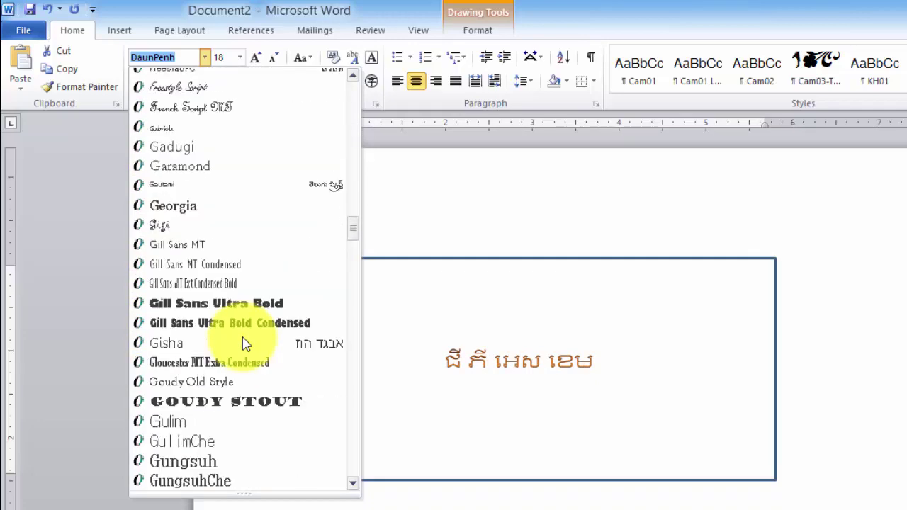
{"action": "scroll", "coordinate": [245, 342], "scroll_direction": "down", "scroll_amount": 5}
{"action": "scroll", "coordinate": [244, 343], "scroll_direction": "down", "scroll_amount": 6}
{"action": "scroll", "coordinate": [244, 342], "scroll_direction": "down", "scroll_amount": 1}
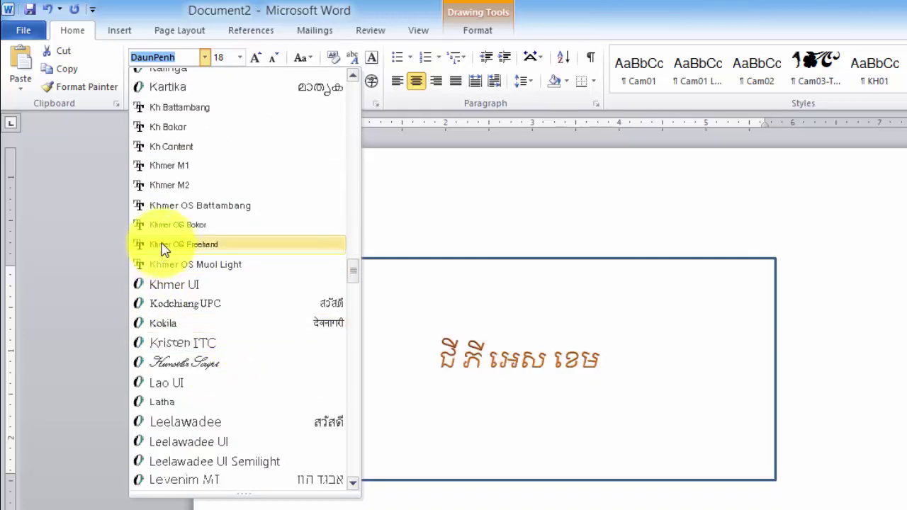
{"action": "left_click", "coordinate": [182, 225]}
Select the whole title and enlarge it step by step to font size 78.
{"action": "left_click", "coordinate": [562, 362]}
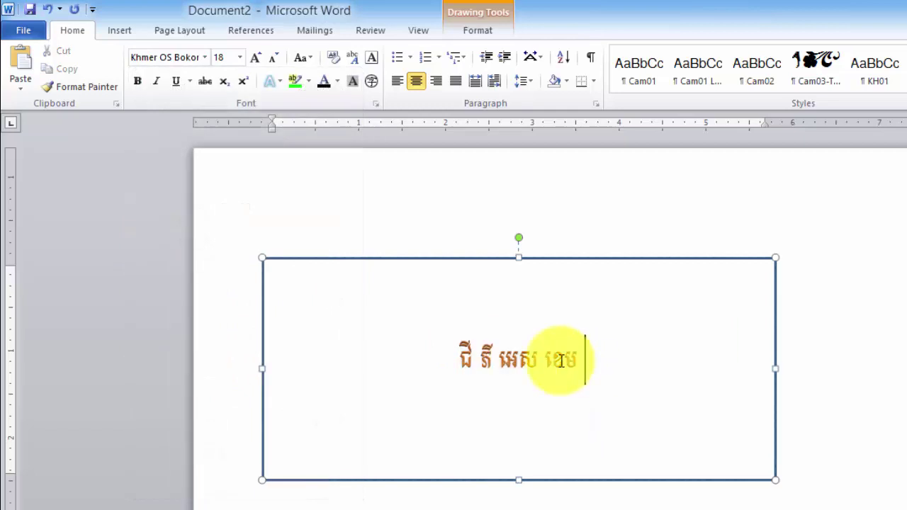
{"action": "left_click_drag", "start_coordinate": [562, 362], "coordinate": [410, 361]}
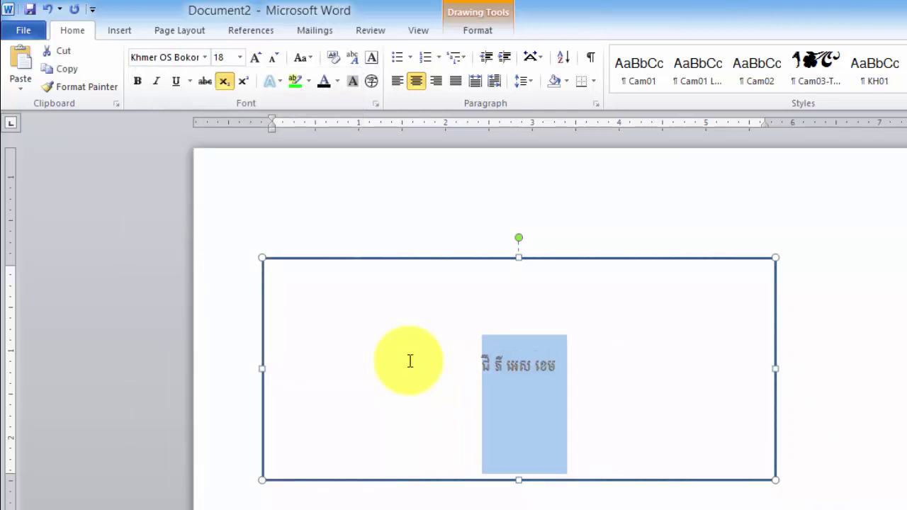
{"action": "key", "text": "ctrl+bracketright"}
{"action": "key", "text": "ctrl+bracketright"}
{"action": "key", "text": "ctrl+bracketright"}
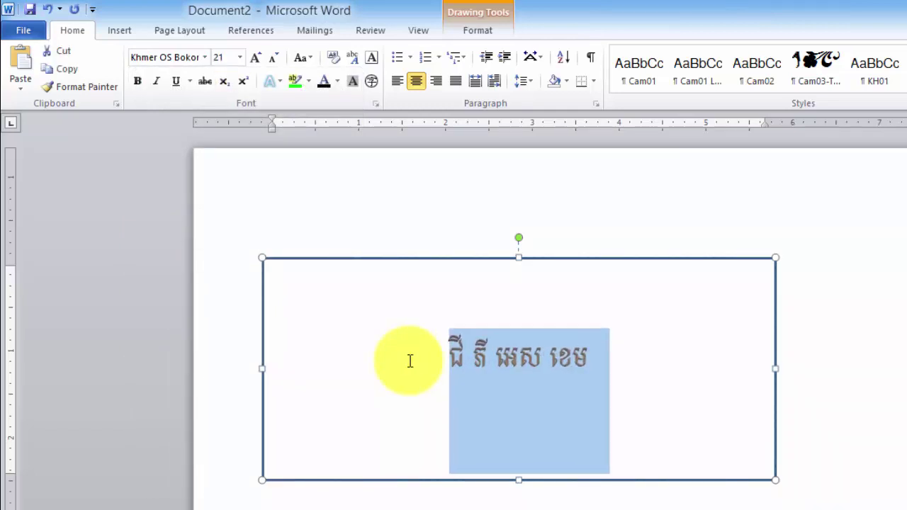
{"action": "key", "text": "ctrl+bracketright"}
{"action": "key", "text": "ctrl+bracketright"}
{"action": "key", "text": "ctrl+bracketright"}
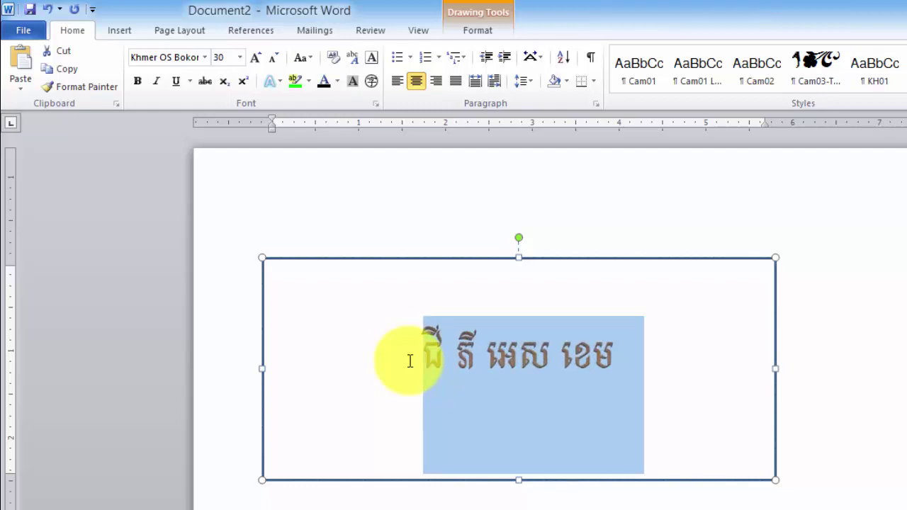
{"action": "key", "text": "ctrl+bracketright"}
{"action": "key", "text": "ctrl+bracketright"}
{"action": "key", "text": "ctrl+bracketright"}
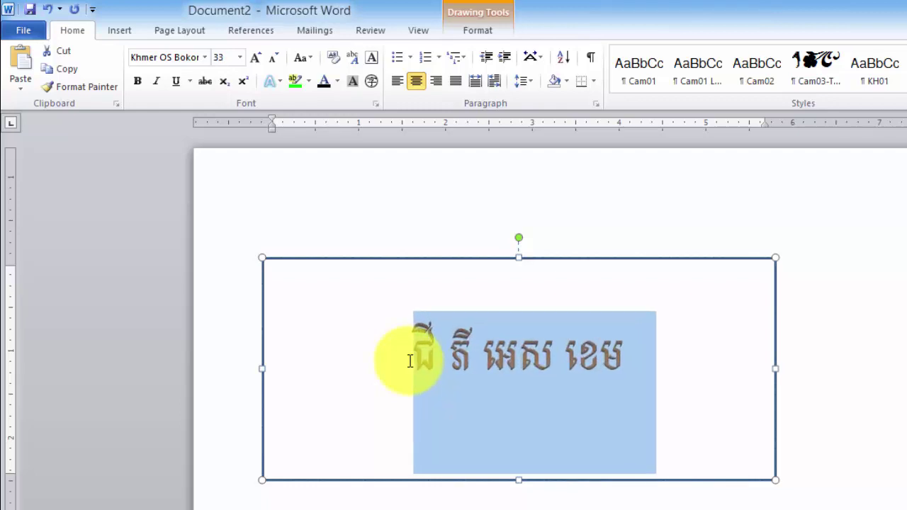
{"action": "key", "text": "ctrl+bracketright"}
{"action": "key", "text": "ctrl+bracketright"}
{"action": "key", "text": "ctrl+bracketright"}
{"action": "key", "text": "ctrl+bracketright"}
{"action": "key", "text": "ctrl+bracketright"}
{"action": "key", "text": "ctrl+bracketright"}
{"action": "key", "text": "ctrl+bracketright"}
{"action": "key", "text": "ctrl+bracketright"}
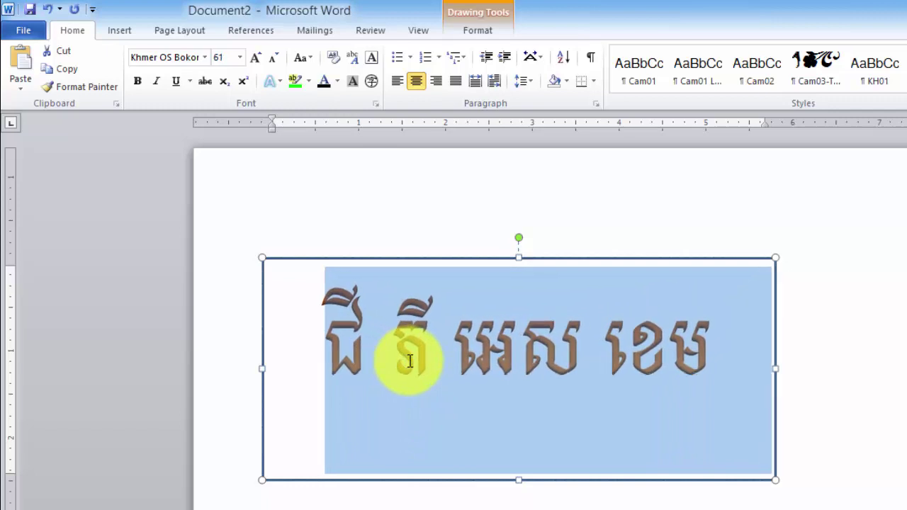
{"action": "key", "text": "ctrl+bracketright"}
{"action": "key", "text": "ctrl+bracketright"}
{"action": "key", "text": "ctrl+bracketright"}
{"action": "key", "text": "ctrl+bracketright"}
{"action": "key", "text": "ctrl+bracketright"}
{"action": "key", "text": "ctrl+bracketright"}
{"action": "key", "text": "ctrl+bracketright"}
{"action": "key", "text": "ctrl+bracketright"}
{"action": "key", "text": "ctrl+bracketright"}
{"action": "key", "text": "ctrl+bracketright"}
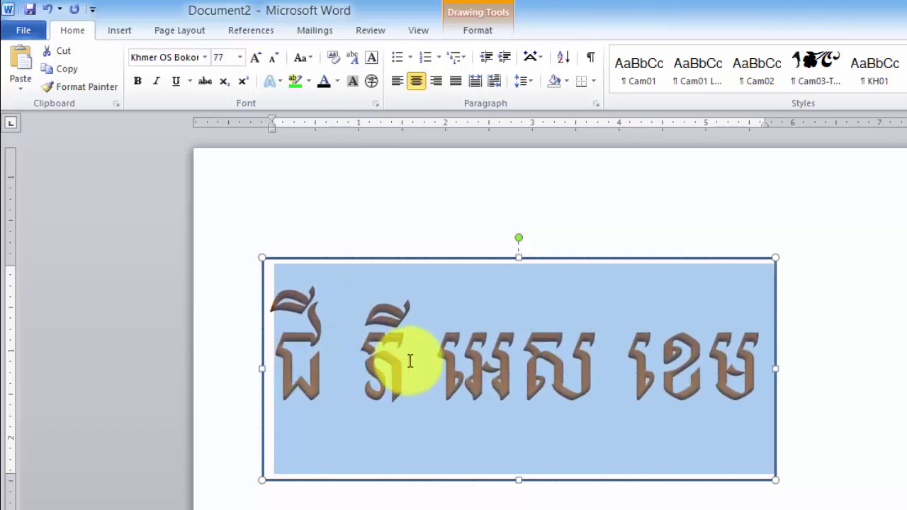
{"action": "key", "text": "ctrl+bracketright"}
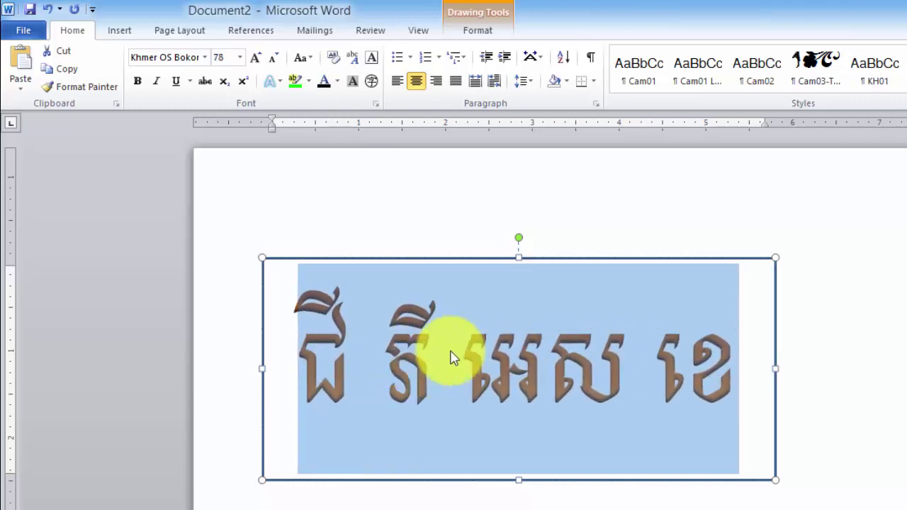
{"action": "left_click", "coordinate": [810, 497]}
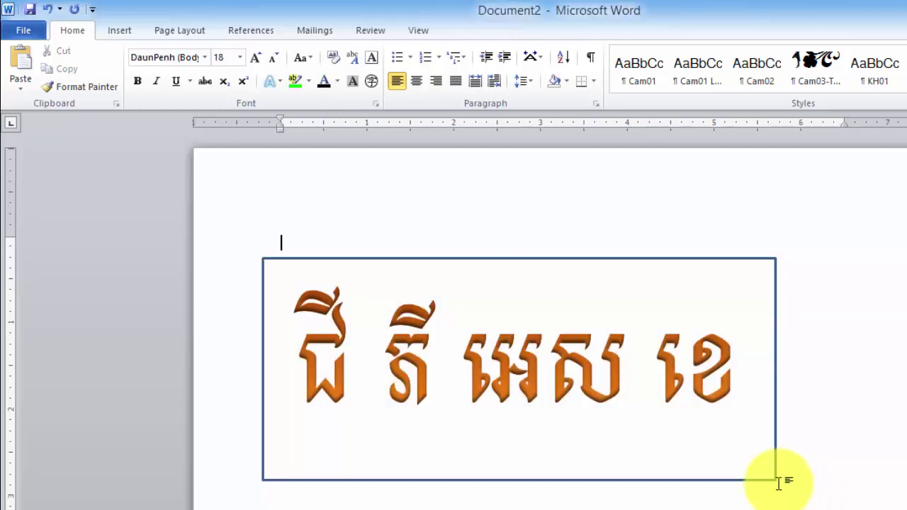
Widen the WordArt box so the last word fits and set its outline to No Outline.
{"action": "left_click", "coordinate": [772, 461]}
{"action": "left_click_drag", "start_coordinate": [785, 485], "coordinate": [859, 495]}
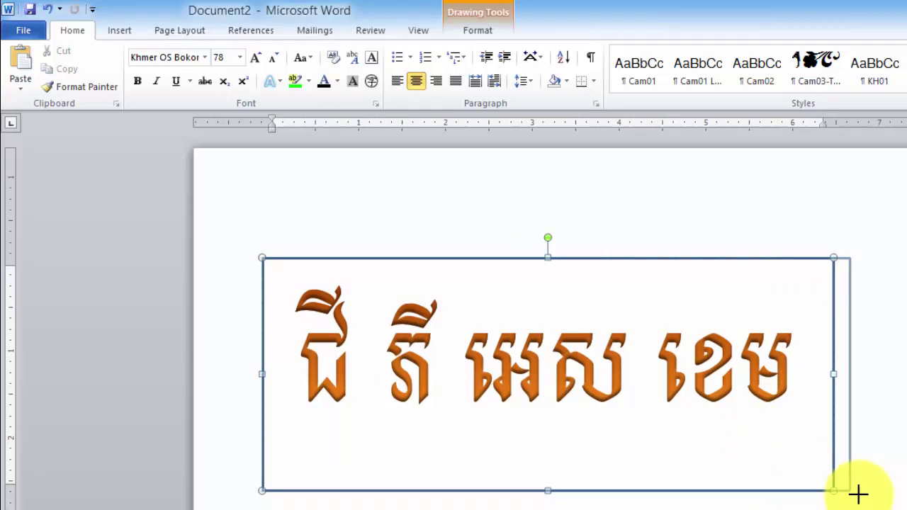
{"action": "right_click", "coordinate": [645, 256]}
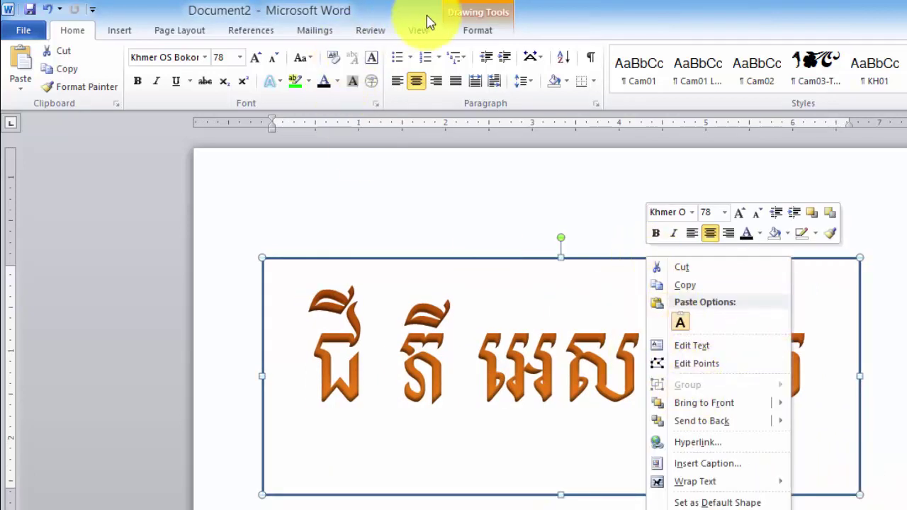
{"action": "left_click", "coordinate": [466, 14]}
{"action": "left_click", "coordinate": [437, 71]}
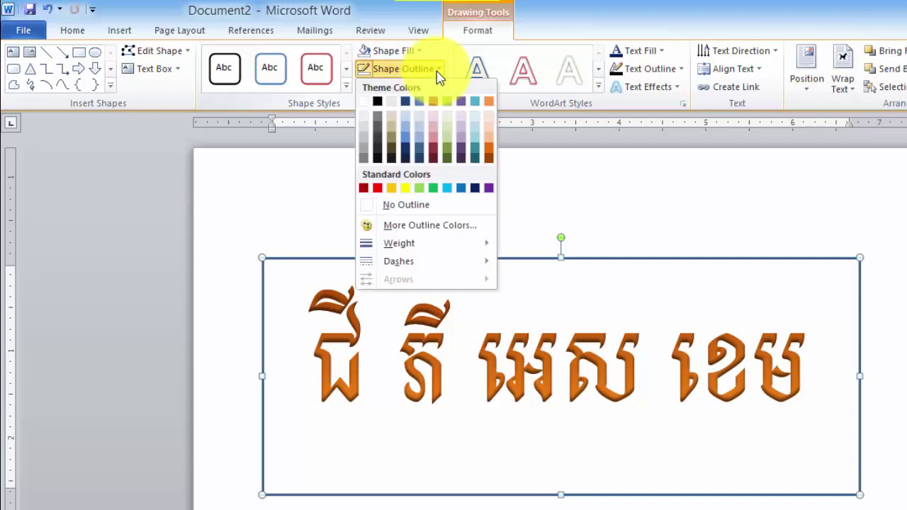
{"action": "left_click", "coordinate": [414, 207]}
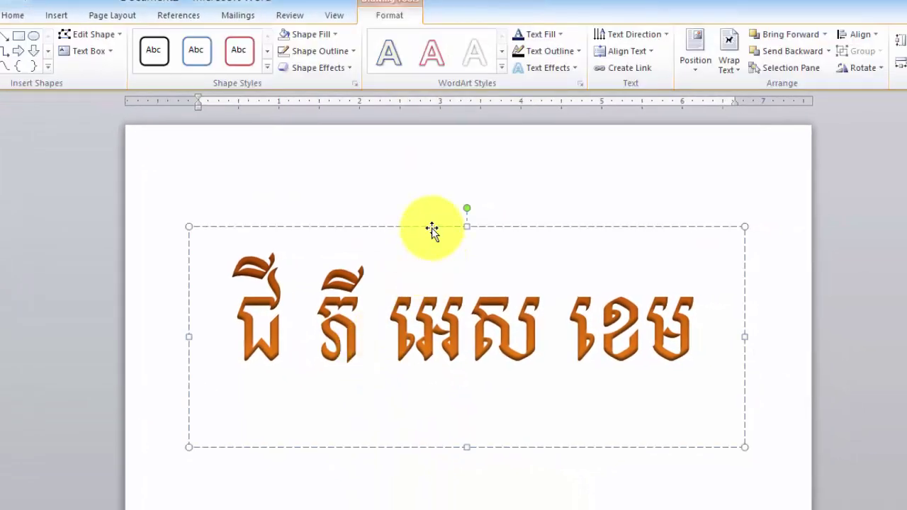
Move the box up near the page top and select all the title text.
{"action": "left_click_drag", "start_coordinate": [432, 230], "coordinate": [440, 148]}
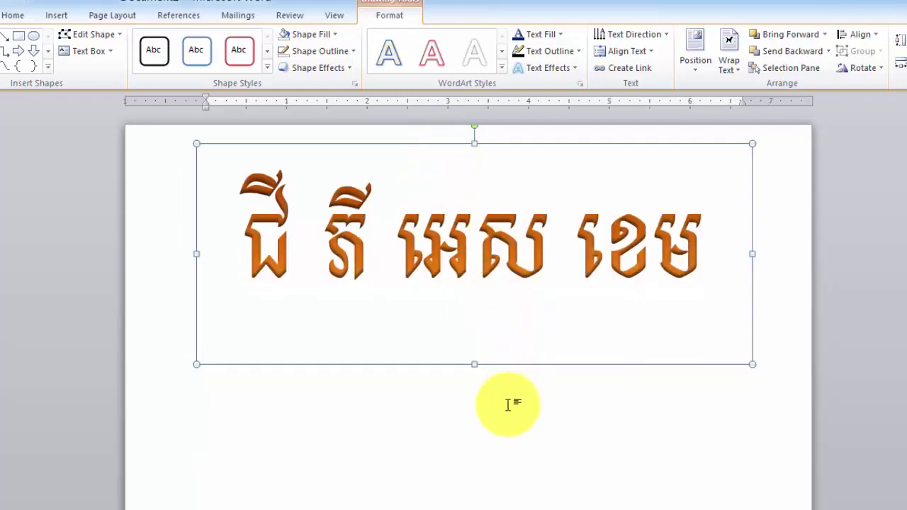
{"action": "left_click", "coordinate": [508, 405]}
{"action": "left_click", "coordinate": [399, 269]}
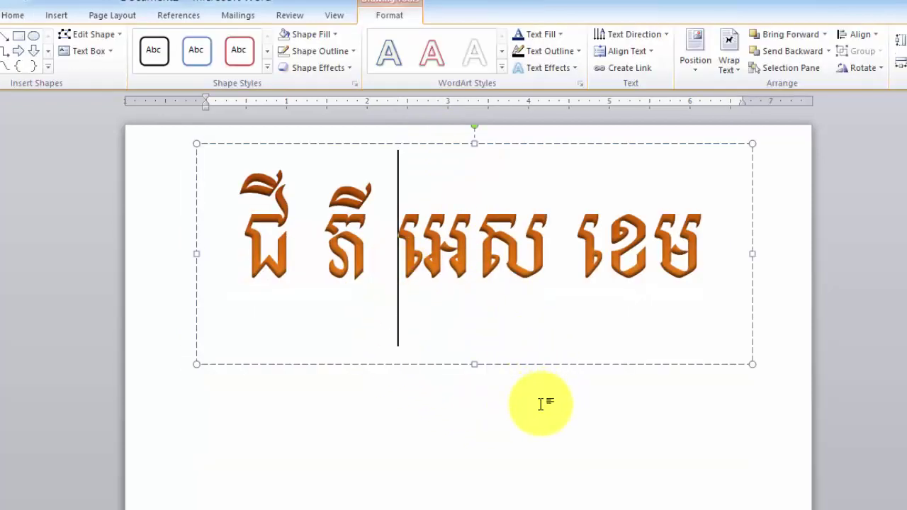
{"action": "left_click", "coordinate": [545, 406]}
{"action": "left_click", "coordinate": [592, 248]}
{"action": "left_click_drag", "start_coordinate": [695, 248], "coordinate": [44, 245]}
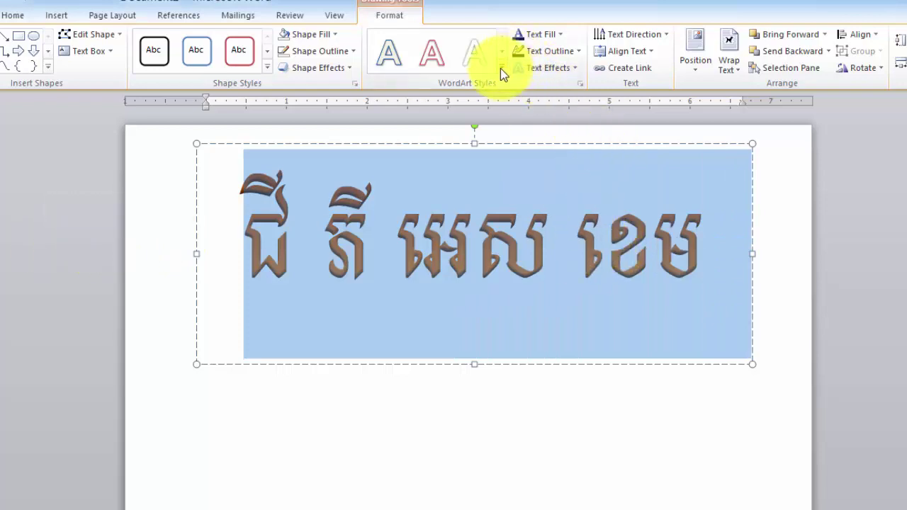
Open More Fill Colors for the title's text fill and pick a dark green.
{"action": "left_click", "coordinate": [562, 37]}
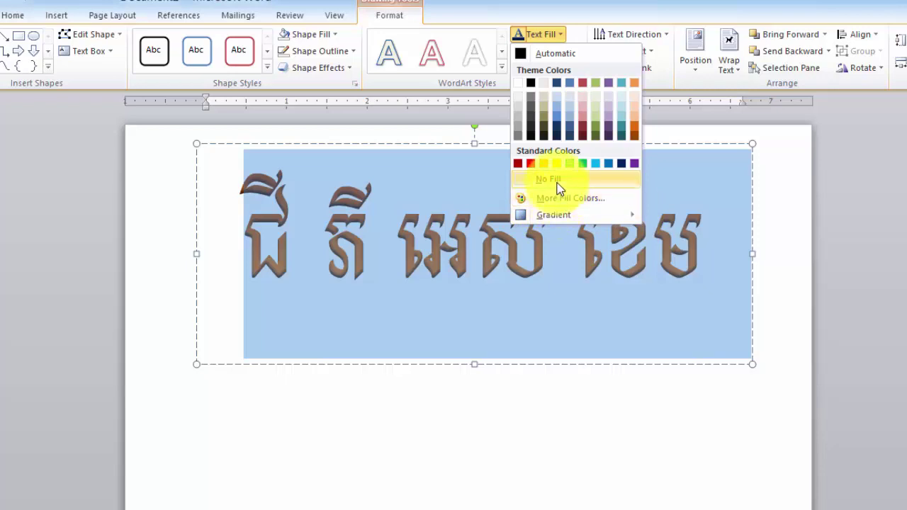
{"action": "left_click", "coordinate": [670, 209]}
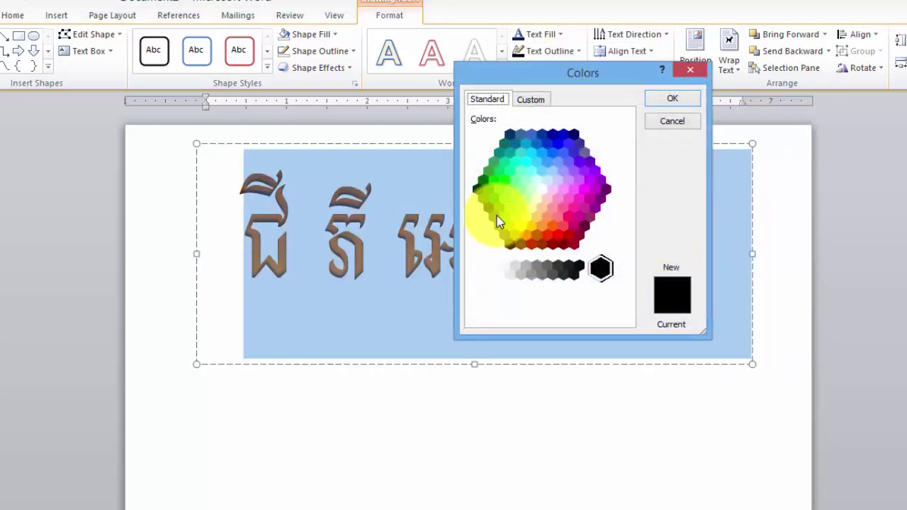
{"action": "left_click", "coordinate": [498, 192]}
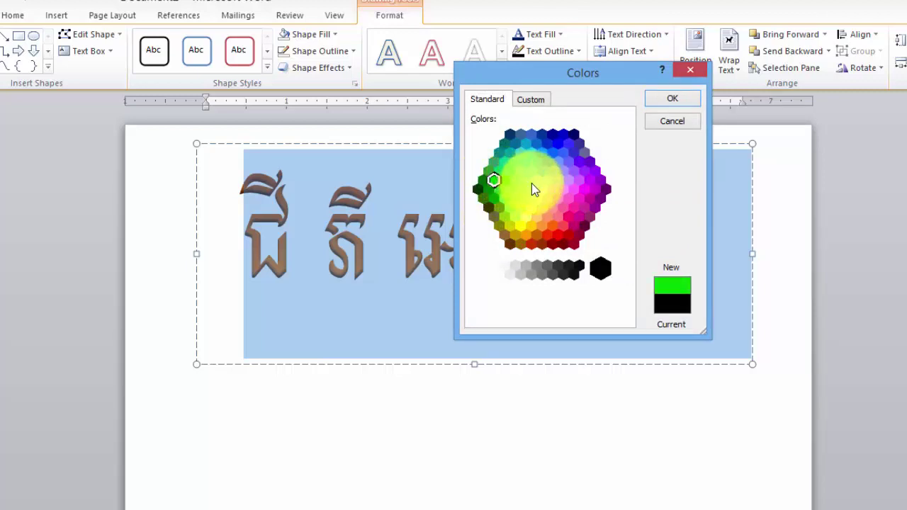
{"action": "left_click", "coordinate": [500, 200]}
{"action": "left_click", "coordinate": [491, 196]}
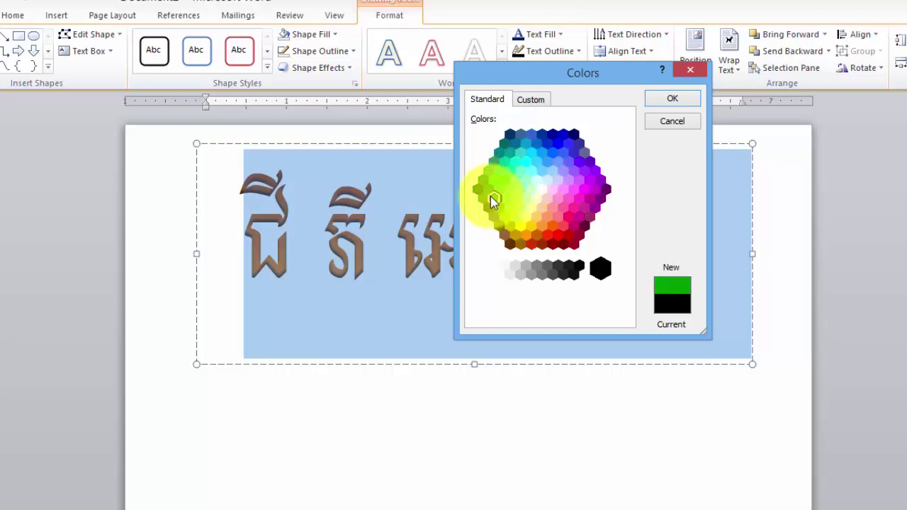
{"action": "left_click", "coordinate": [483, 180]}
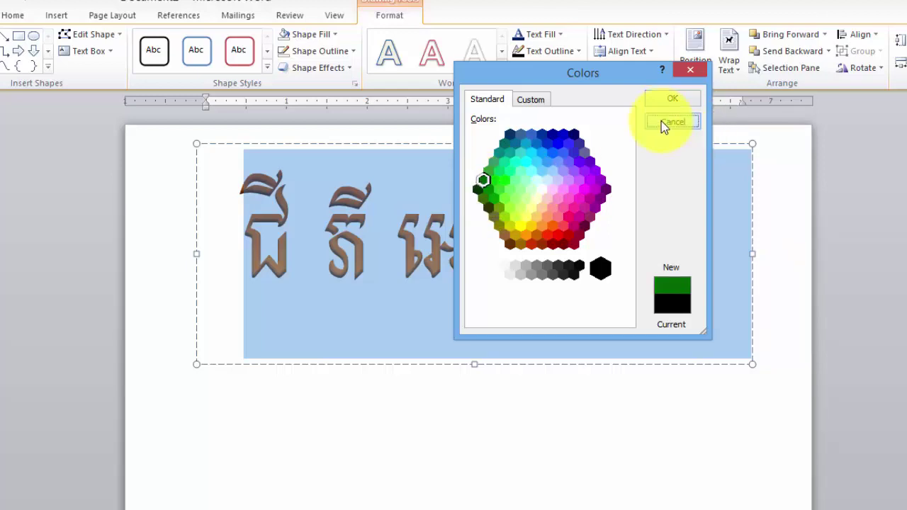
Confirm the dark green, then apply a silver embossed WordArt style to the title.
{"action": "left_click", "coordinate": [670, 100]}
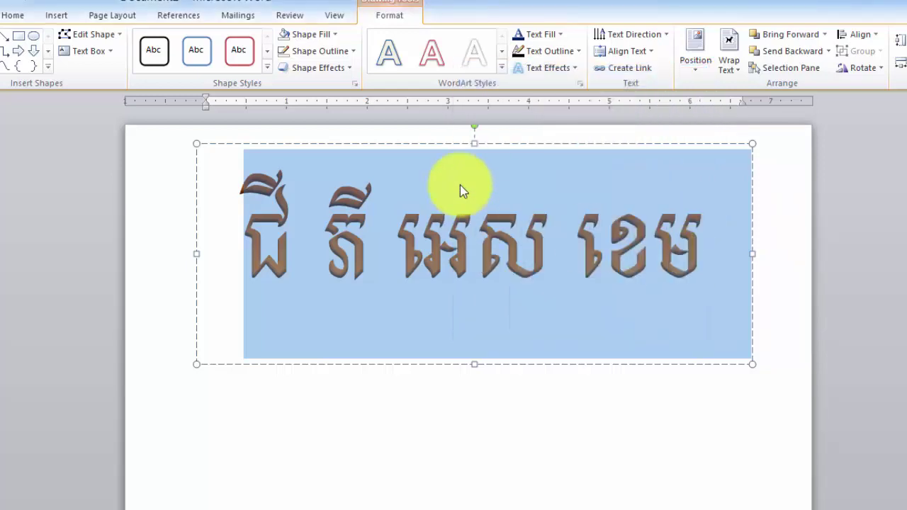
{"action": "left_click", "coordinate": [503, 70]}
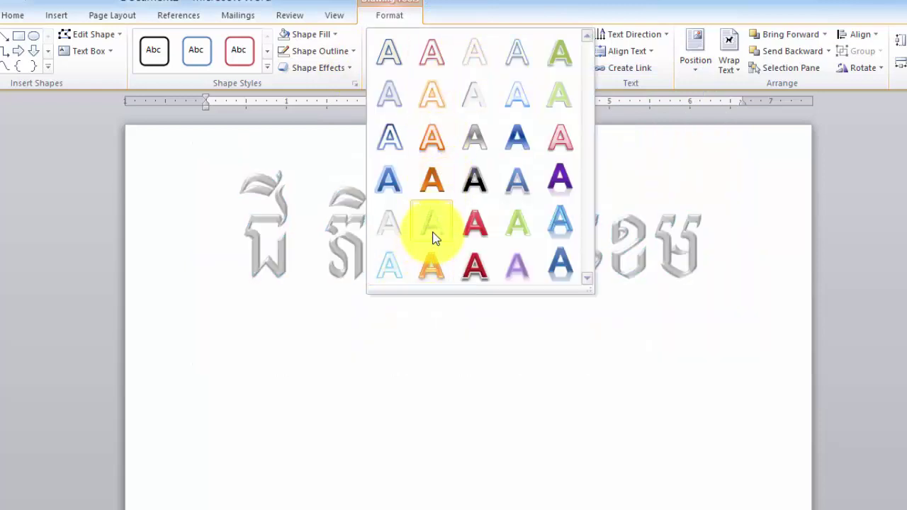
{"action": "left_click", "coordinate": [435, 238]}
{"action": "left_click", "coordinate": [412, 415]}
{"action": "left_click", "coordinate": [185, 158]}
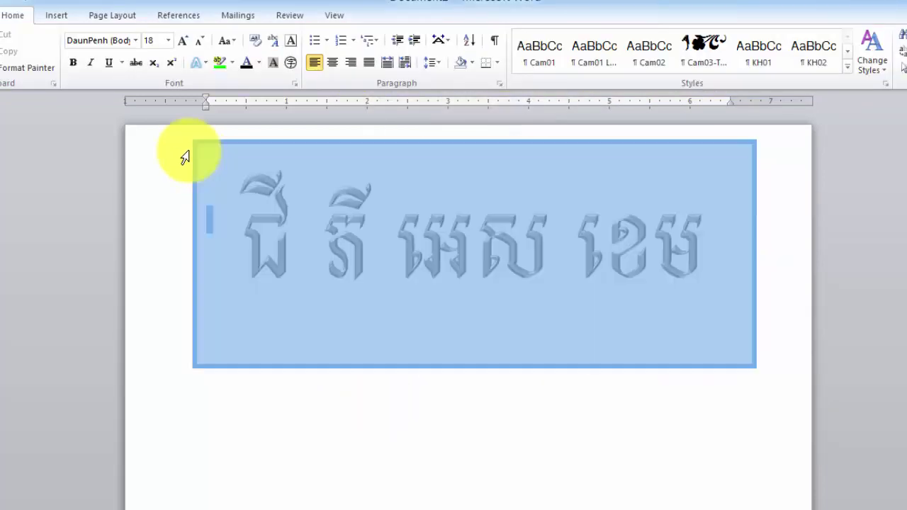
{"action": "left_click", "coordinate": [358, 418]}
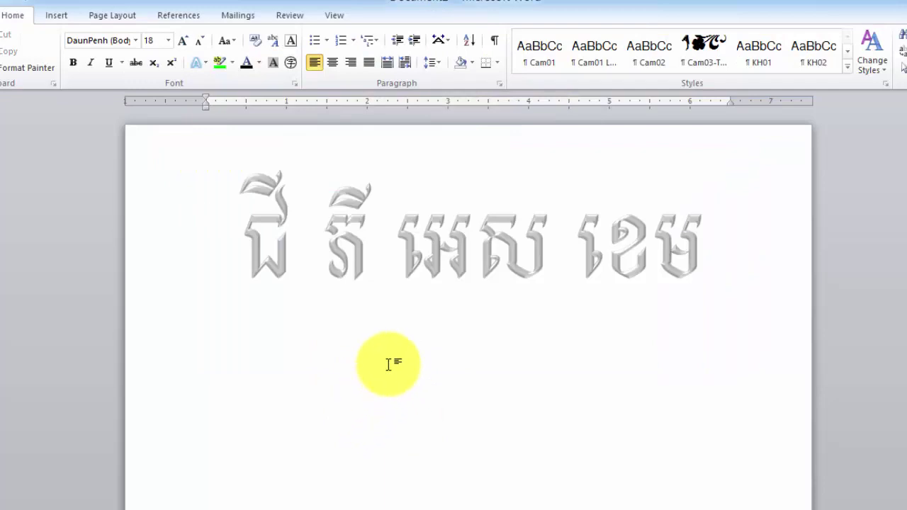
Set the Page Color to a bright green chosen from More Colors.
{"action": "left_click", "coordinate": [110, 15]}
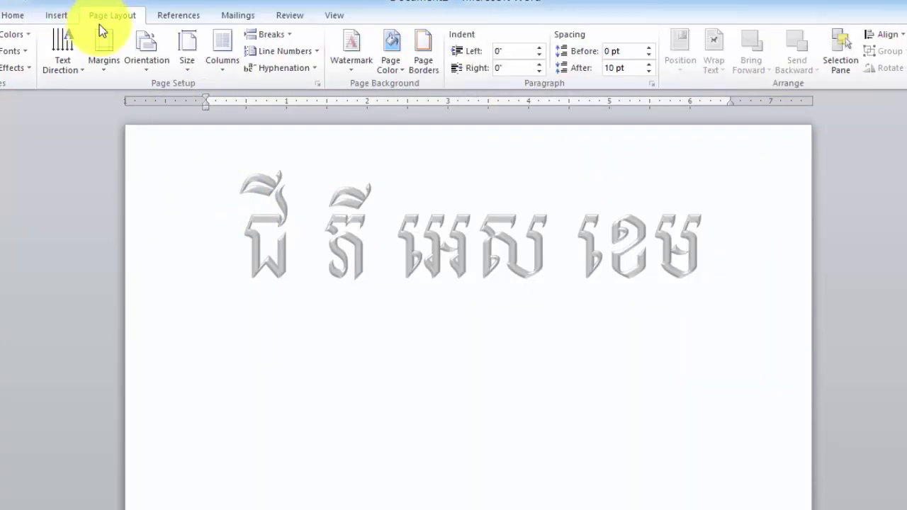
{"action": "left_click", "coordinate": [396, 71]}
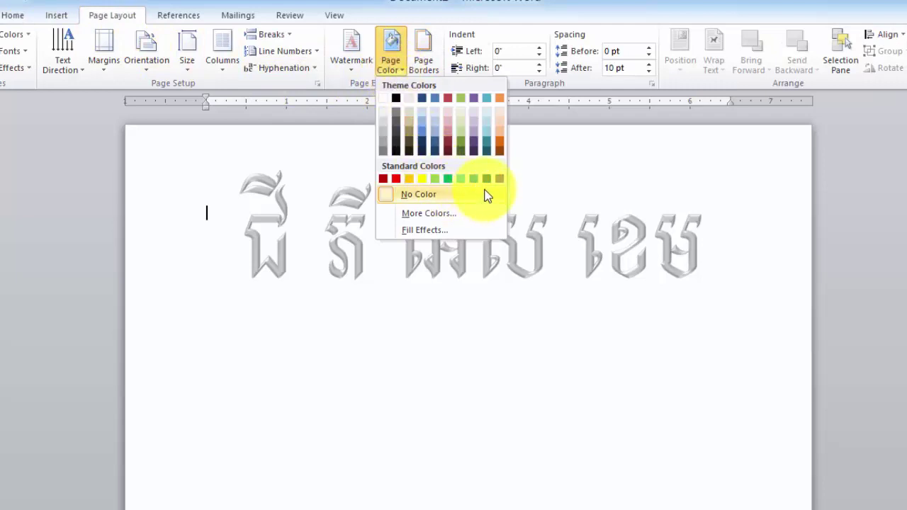
{"action": "left_click", "coordinate": [454, 215]}
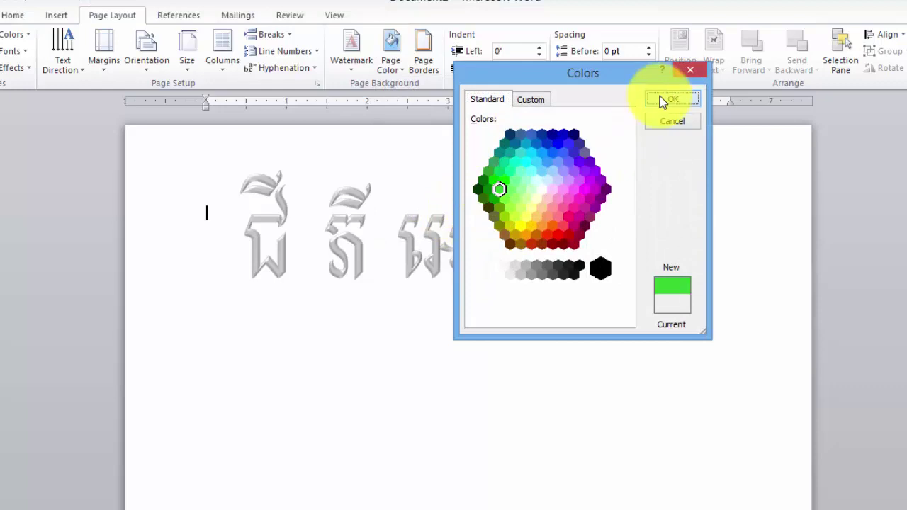
{"action": "left_click", "coordinate": [662, 98]}
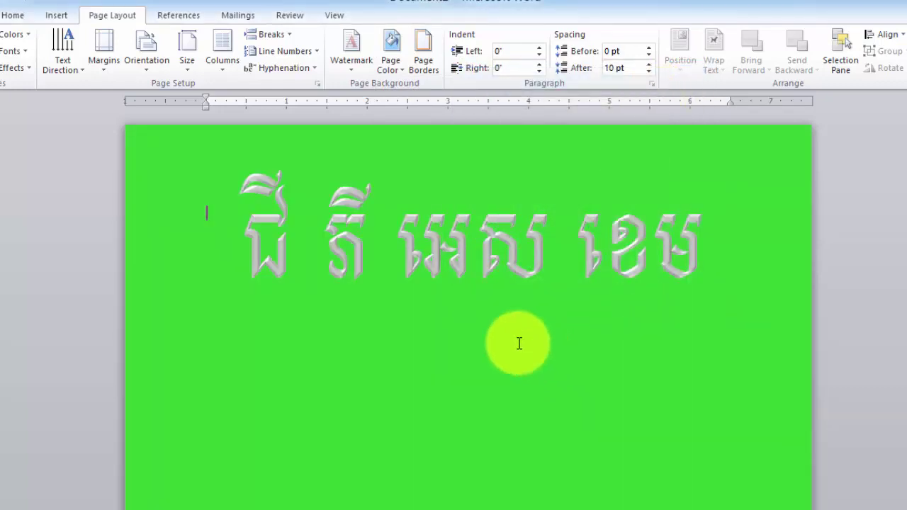
Select the whole title and change its font colour to white.
{"action": "left_click", "coordinate": [504, 276]}
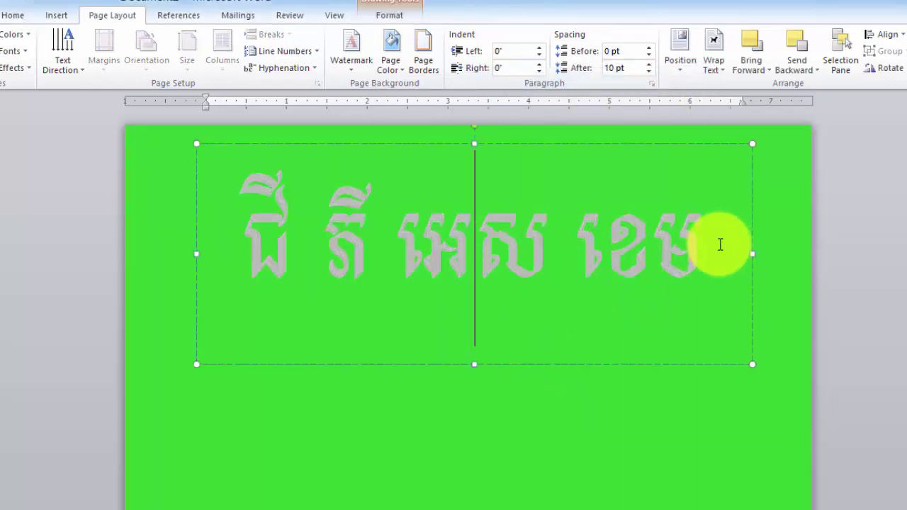
{"action": "left_click_drag", "start_coordinate": [719, 245], "coordinate": [205, 231]}
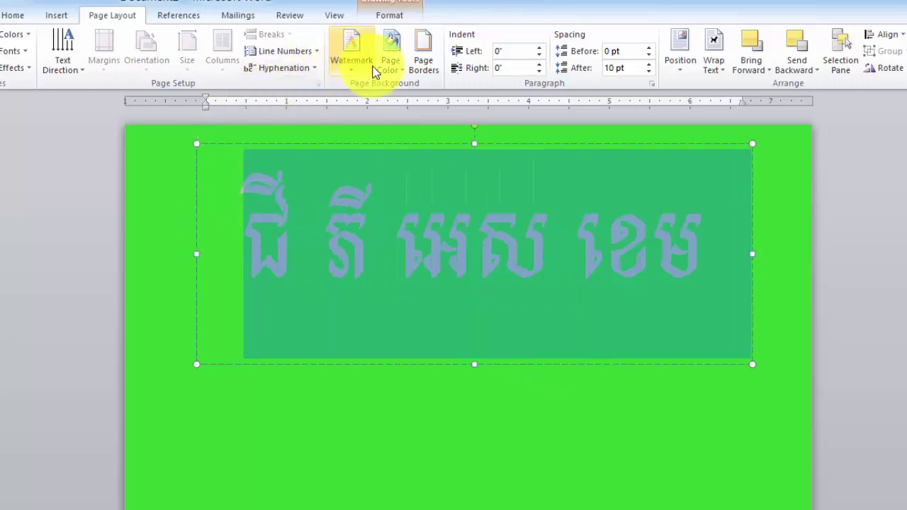
{"action": "left_click", "coordinate": [11, 15]}
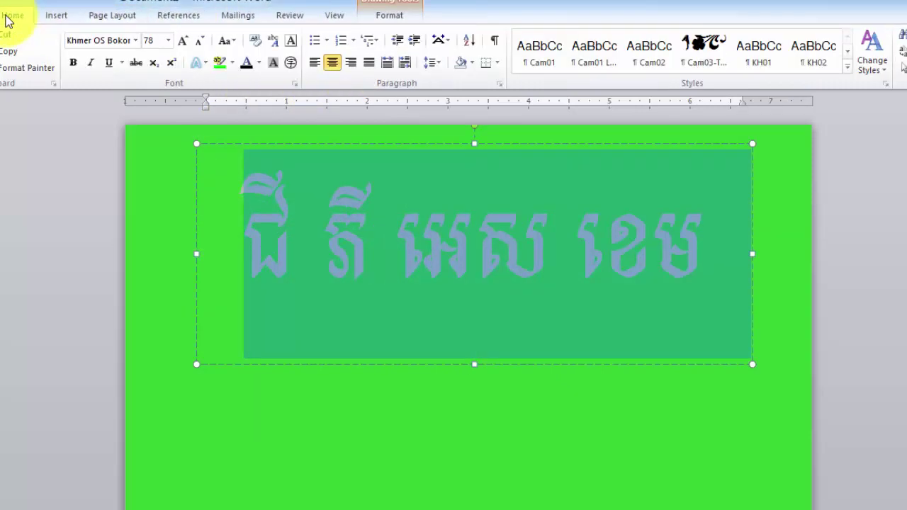
{"action": "left_click", "coordinate": [258, 64]}
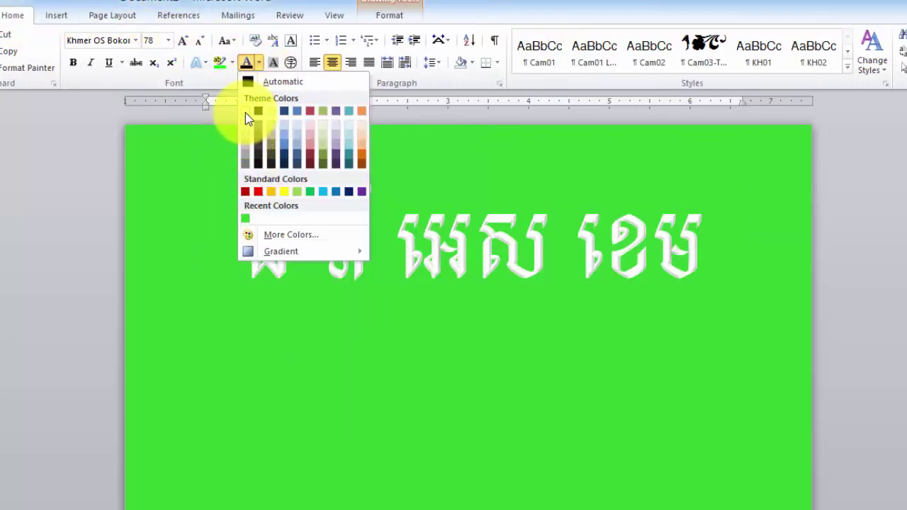
{"action": "left_click", "coordinate": [245, 113]}
{"action": "left_click", "coordinate": [489, 429]}
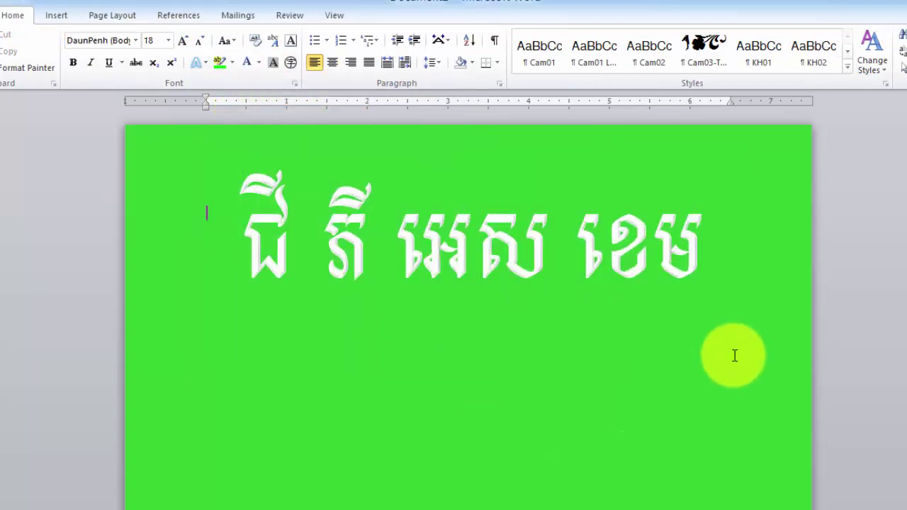
Reselect the title and apply the first WordArt style, white with a grey shadowed outline.
{"action": "left_click", "coordinate": [713, 247]}
{"action": "key", "text": "shift+Right"}
{"action": "left_click_drag", "start_coordinate": [283, 243], "coordinate": [251, 166]}
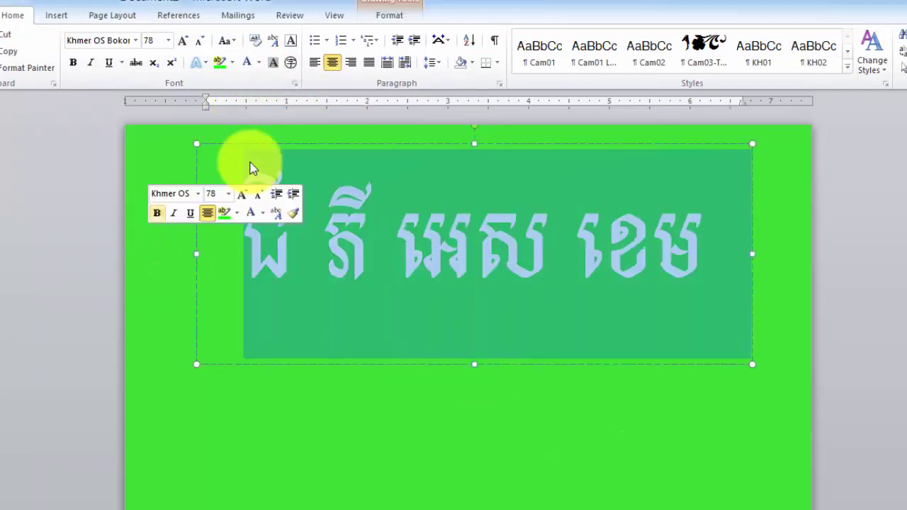
{"action": "left_click", "coordinate": [390, 15]}
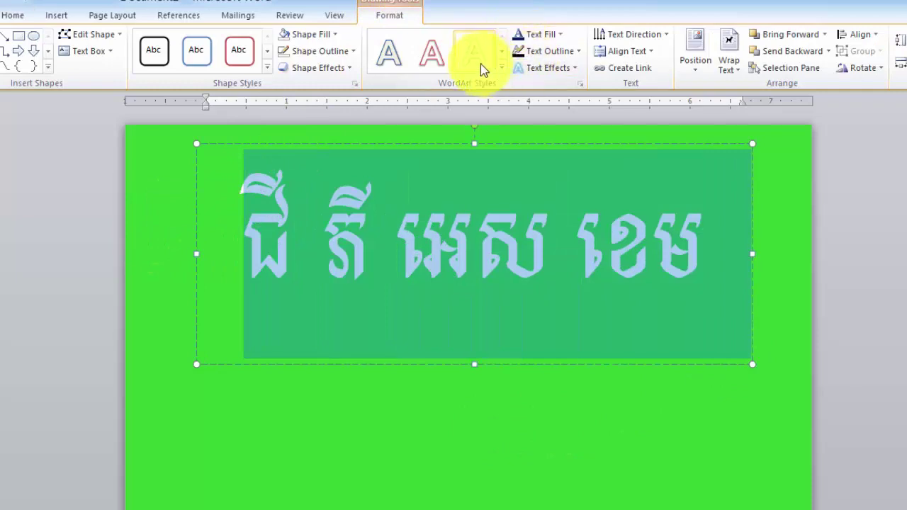
{"action": "left_click", "coordinate": [501, 66]}
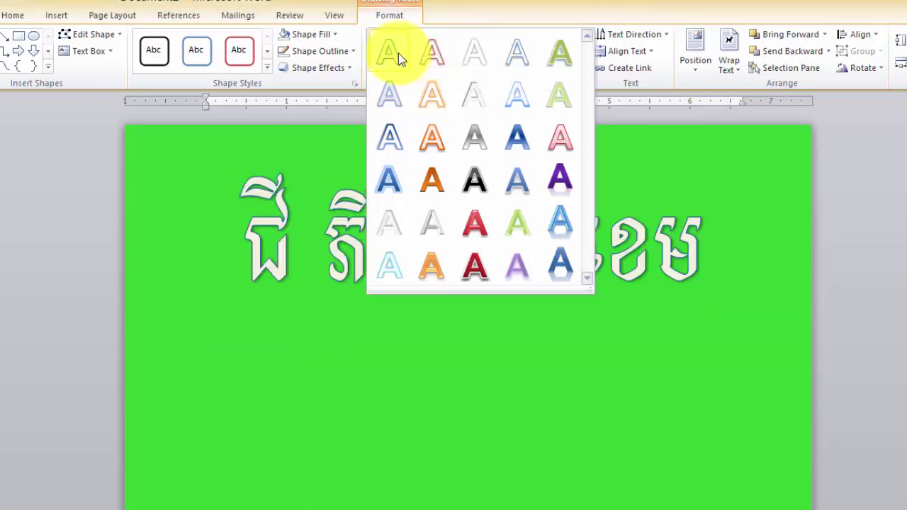
{"action": "left_click", "coordinate": [398, 53]}
{"action": "left_click", "coordinate": [411, 391]}
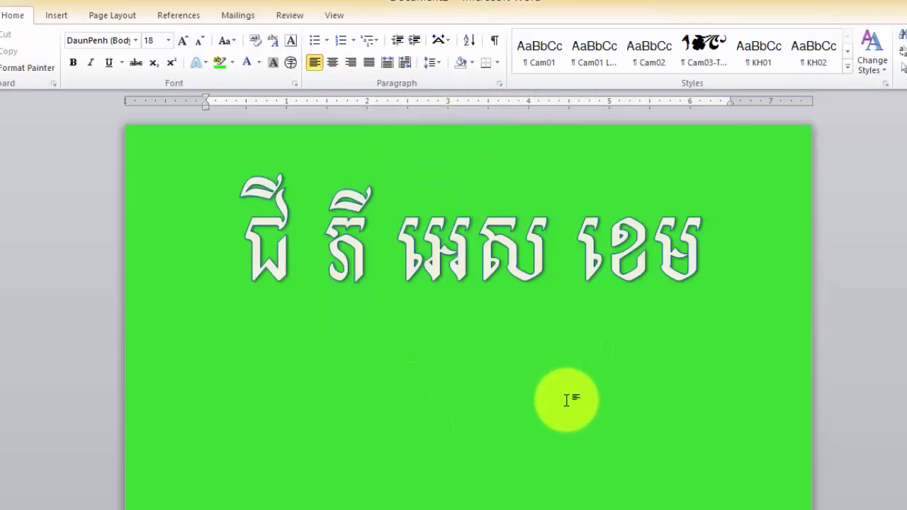
{"action": "left_click", "coordinate": [110, 15]}
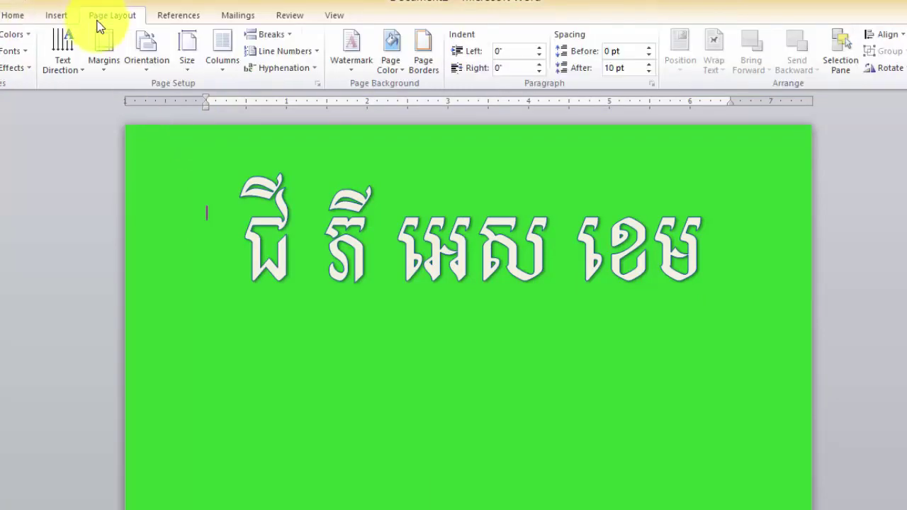
Change the page colour to a darker green from the Standard colours in More Colors.
{"action": "left_click", "coordinate": [389, 64]}
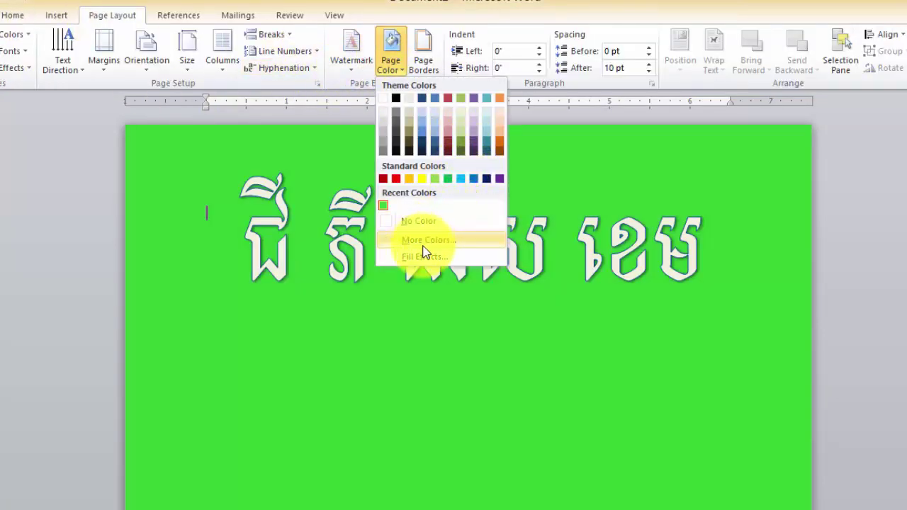
{"action": "left_click", "coordinate": [429, 240]}
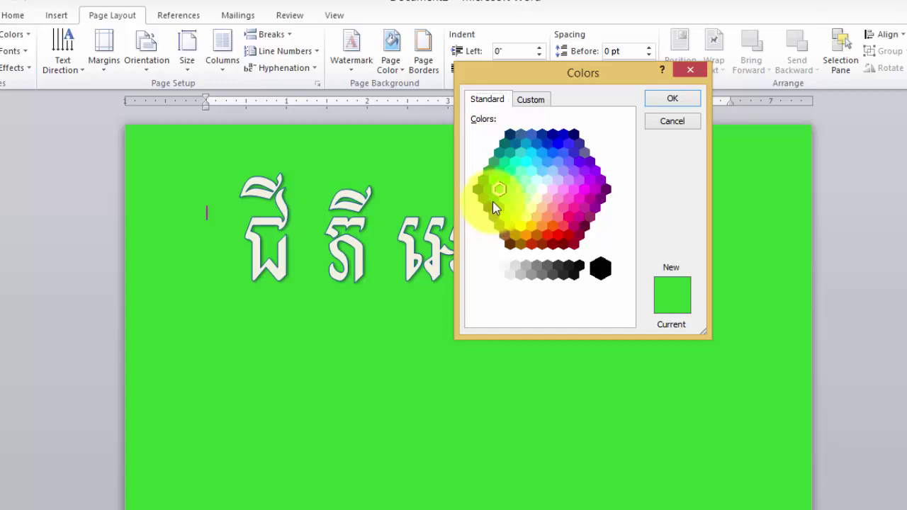
{"action": "left_click", "coordinate": [493, 201]}
{"action": "left_click", "coordinate": [672, 98]}
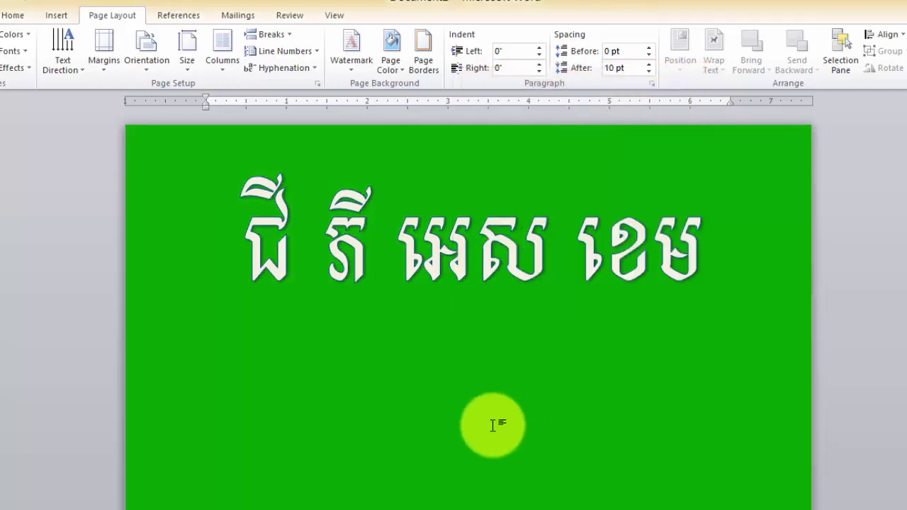
{"action": "left_click", "coordinate": [465, 276]}
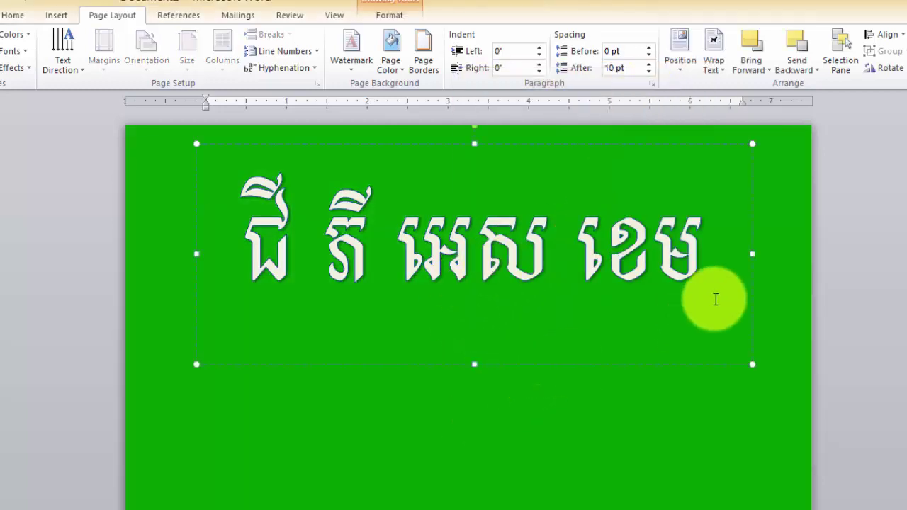
Insert blank lines and move the Khmer WordArt title back to the top of the page.
{"action": "left_click_drag", "start_coordinate": [591, 368], "coordinate": [591, 357]}
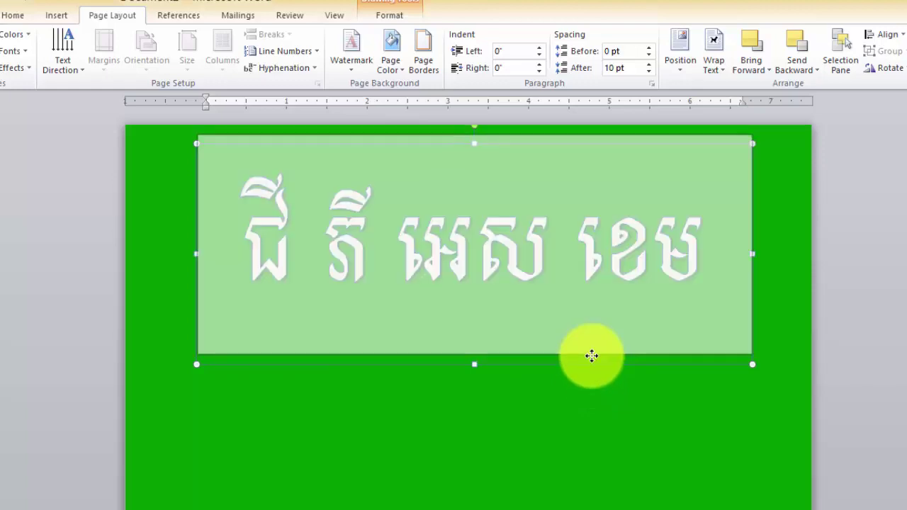
{"action": "left_click", "coordinate": [482, 389]}
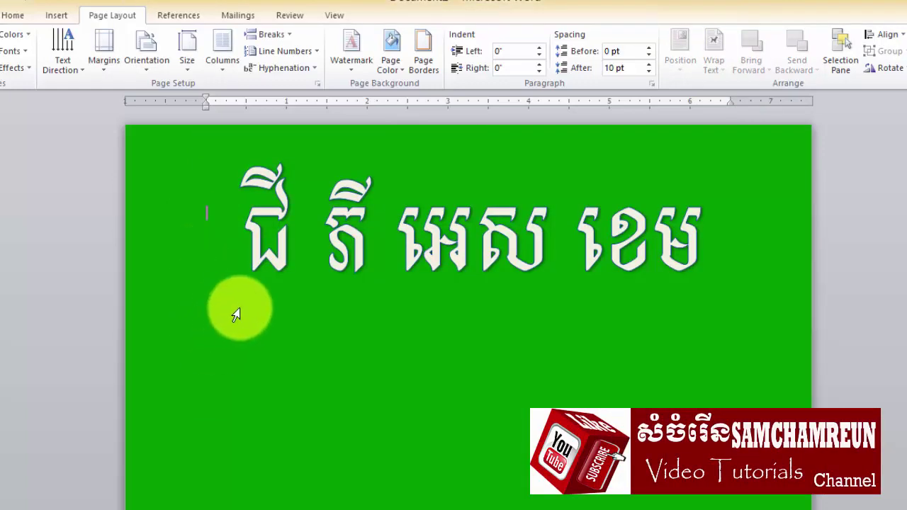
{"action": "key", "text": "Return"}
{"action": "key", "text": "Return"}
{"action": "left_click", "coordinate": [579, 372]}
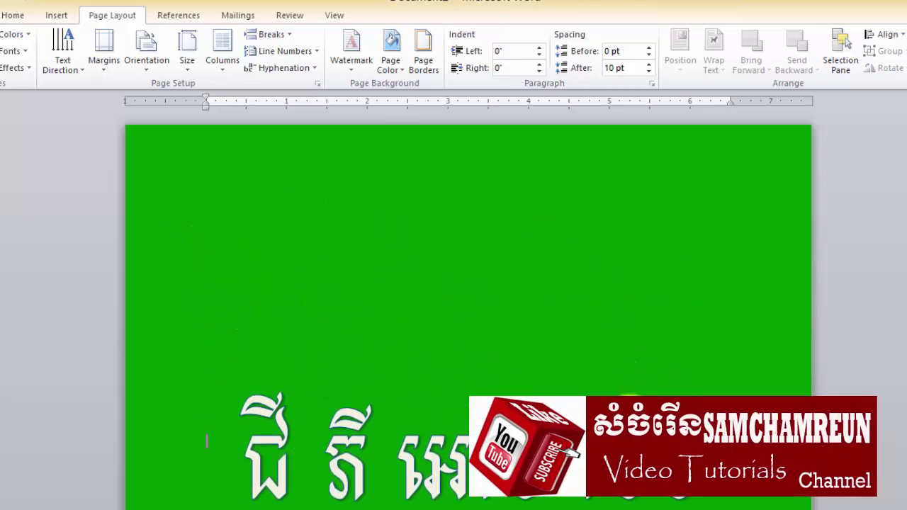
{"action": "left_click_drag", "start_coordinate": [585, 365], "coordinate": [589, 134]}
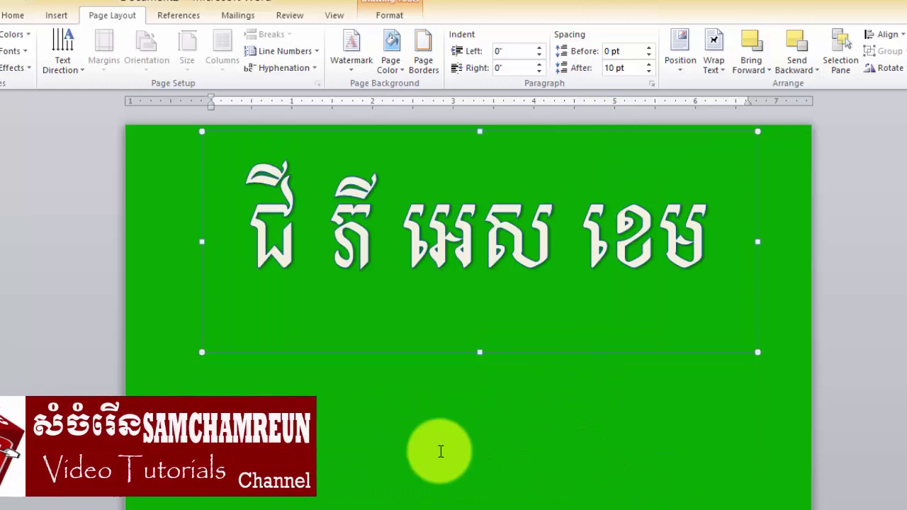
{"action": "left_click", "coordinate": [440, 450]}
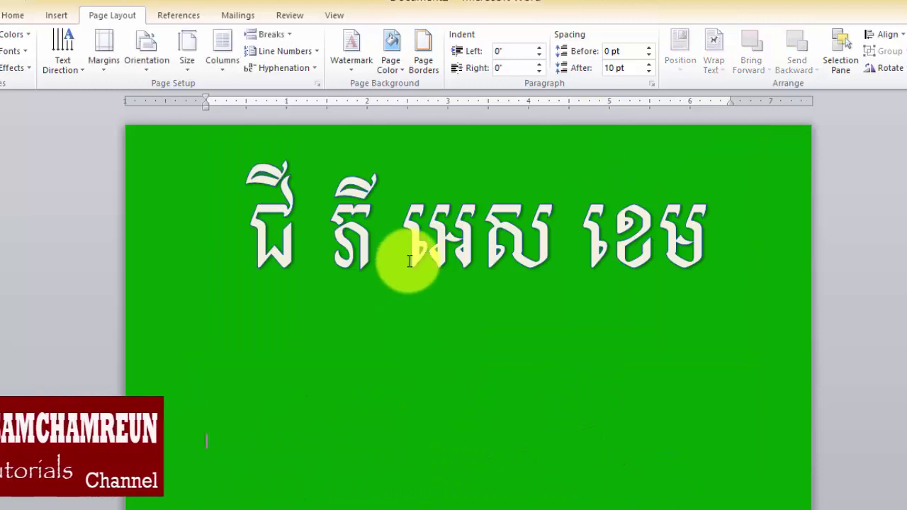
Ctrl-drag a copy of the title to sit directly below the original.
{"action": "left_click", "coordinate": [405, 257]}
{"action": "left_click_drag", "start_coordinate": [621, 354], "coordinate": [624, 337]}
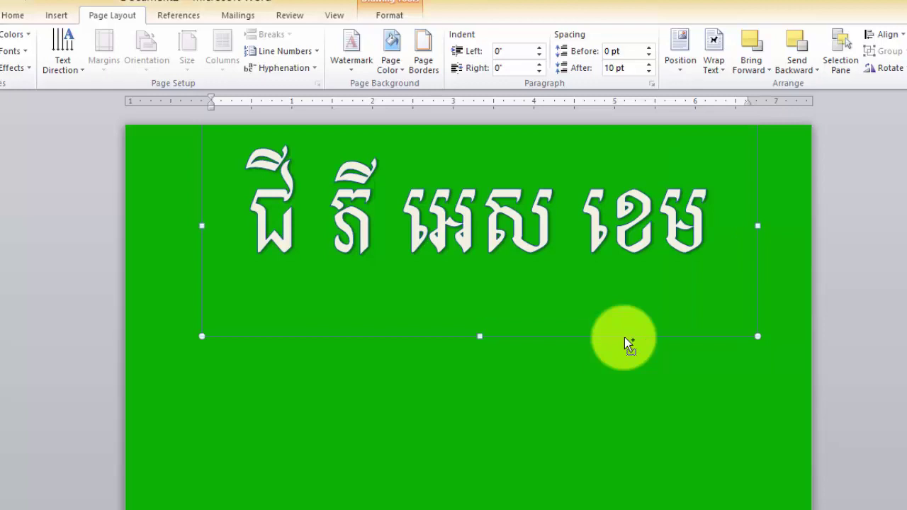
{"action": "left_click_drag", "start_coordinate": [624, 338], "coordinate": [628, 478]}
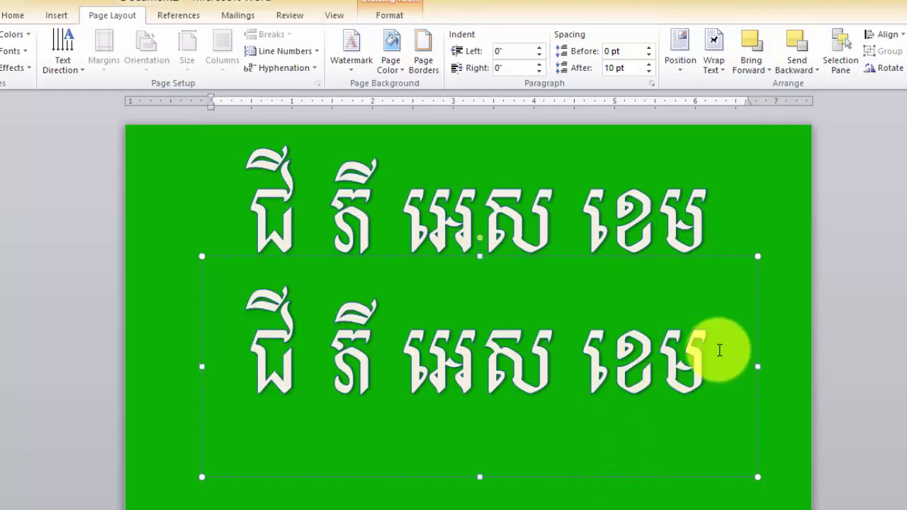
Replace the copied title's text with 'G', shift its box left and shrink it.
{"action": "left_click_drag", "start_coordinate": [719, 350], "coordinate": [304, 361]}
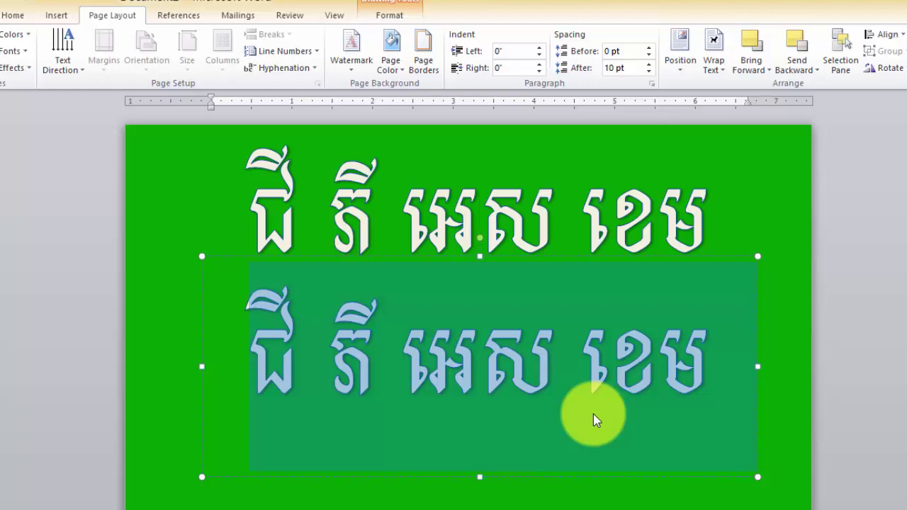
{"action": "type", "text": "G"}
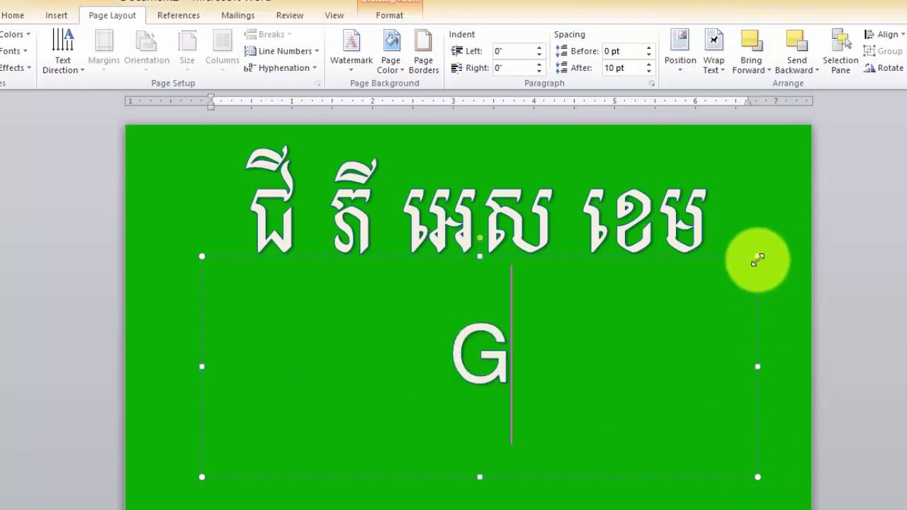
{"action": "left_click_drag", "start_coordinate": [712, 256], "coordinate": [690, 255]}
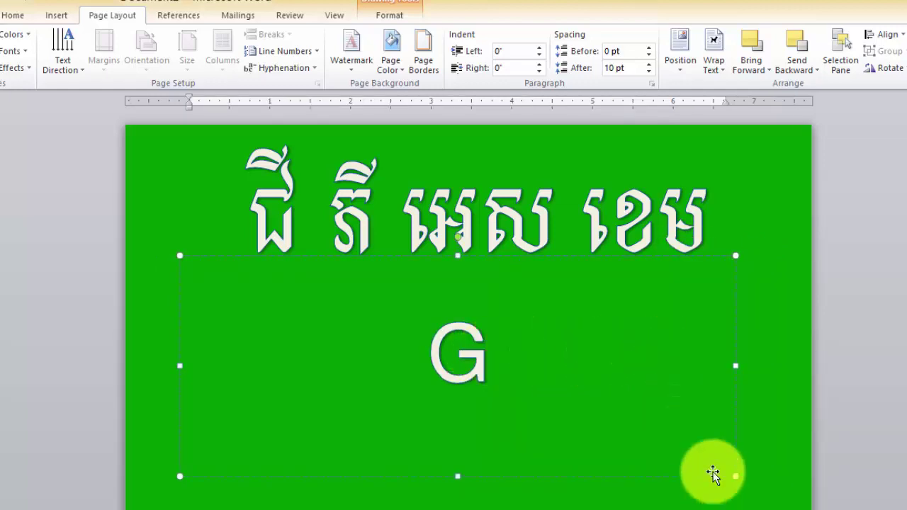
{"action": "left_click_drag", "start_coordinate": [736, 476], "coordinate": [704, 422]}
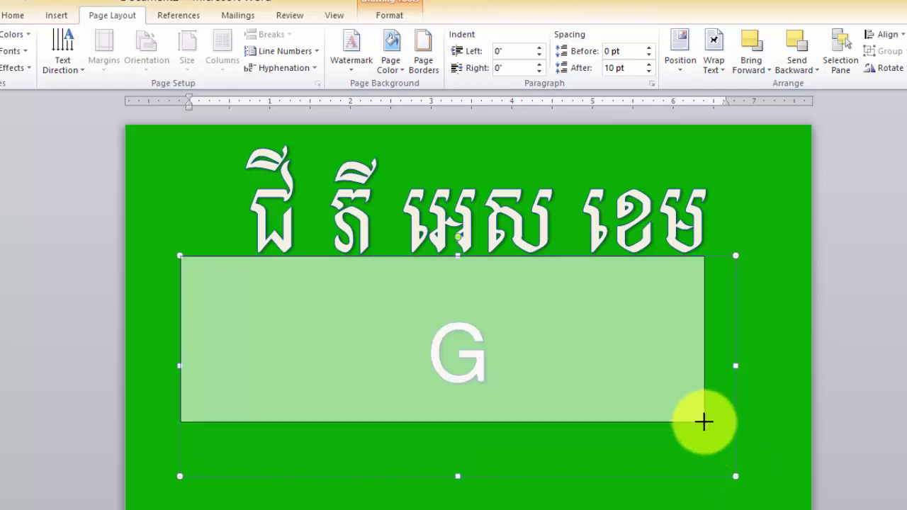
{"action": "double_click", "coordinate": [423, 353]}
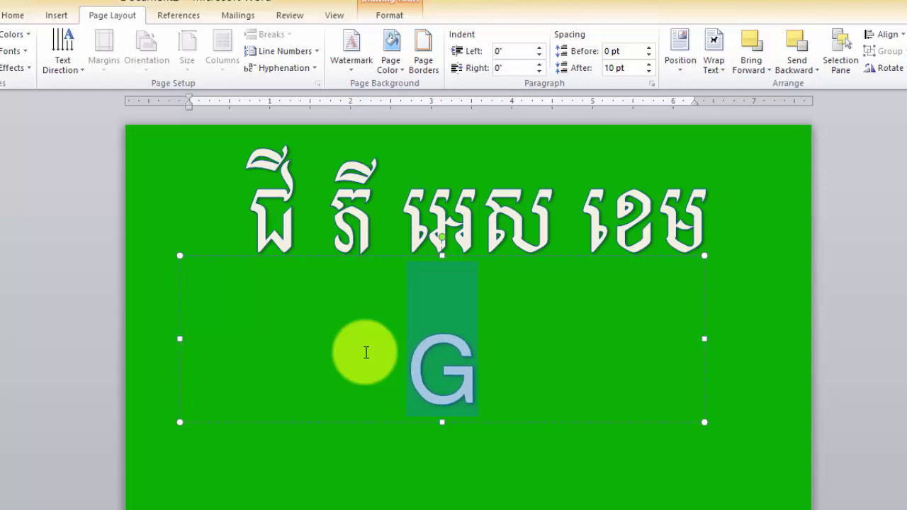
Narrow the G box around the letter and position it under the title's left end.
{"action": "left_click", "coordinate": [457, 386]}
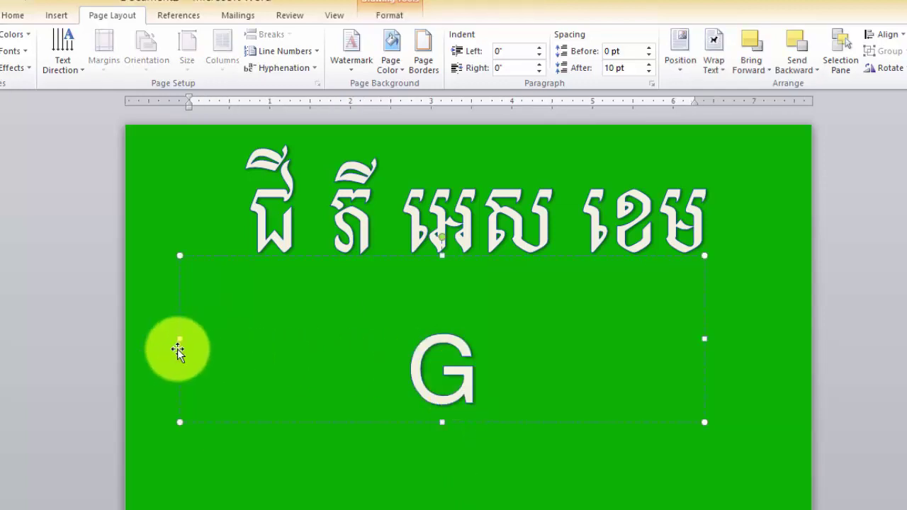
{"action": "mouse_move", "coordinate": [180, 338]}
{"action": "left_mouse_down"}
{"action": "mouse_move", "coordinate": [539, 341]}
{"action": "mouse_move", "coordinate": [496, 338]}
{"action": "left_mouse_up"}
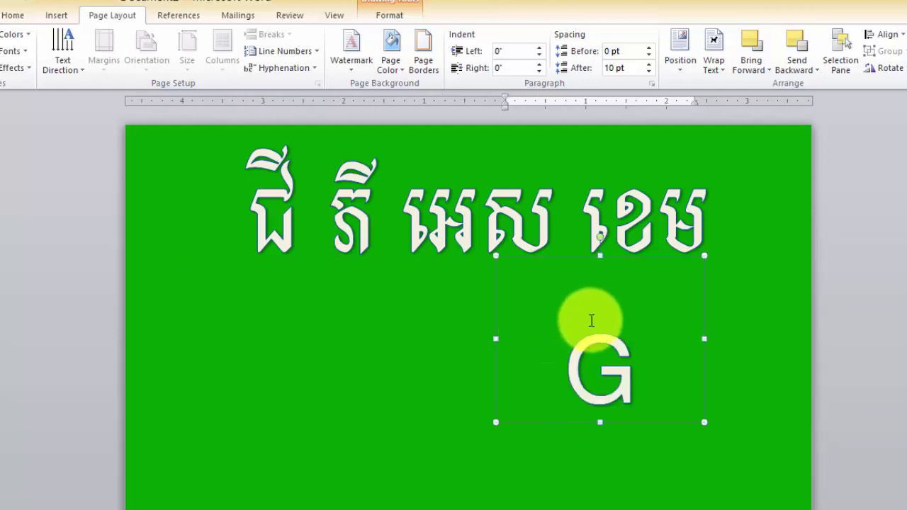
{"action": "mouse_move", "coordinate": [589, 307]}
{"action": "left_mouse_down"}
{"action": "mouse_move", "coordinate": [637, 333]}
{"action": "mouse_move", "coordinate": [408, 285]}
{"action": "mouse_move", "coordinate": [390, 263]}
{"action": "mouse_move", "coordinate": [398, 260]}
{"action": "left_mouse_up"}
{"action": "left_click", "coordinate": [298, 365]}
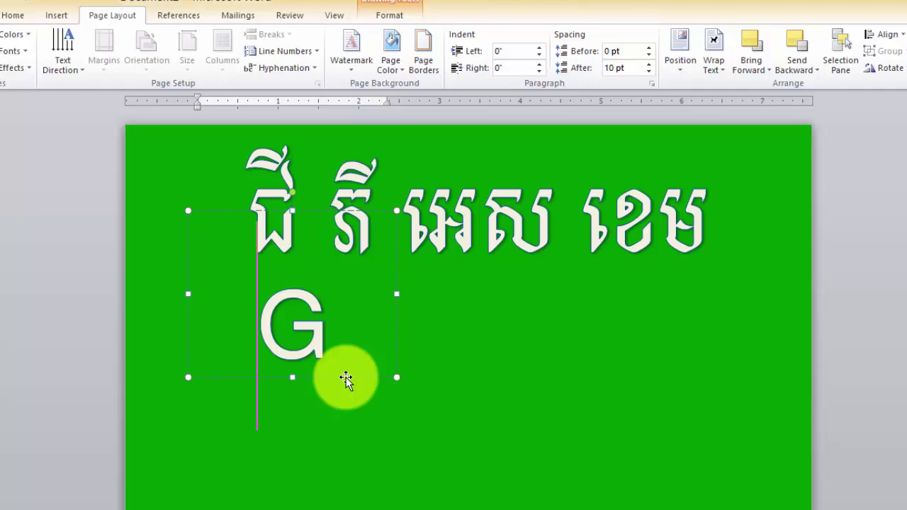
{"action": "left_click", "coordinate": [380, 399]}
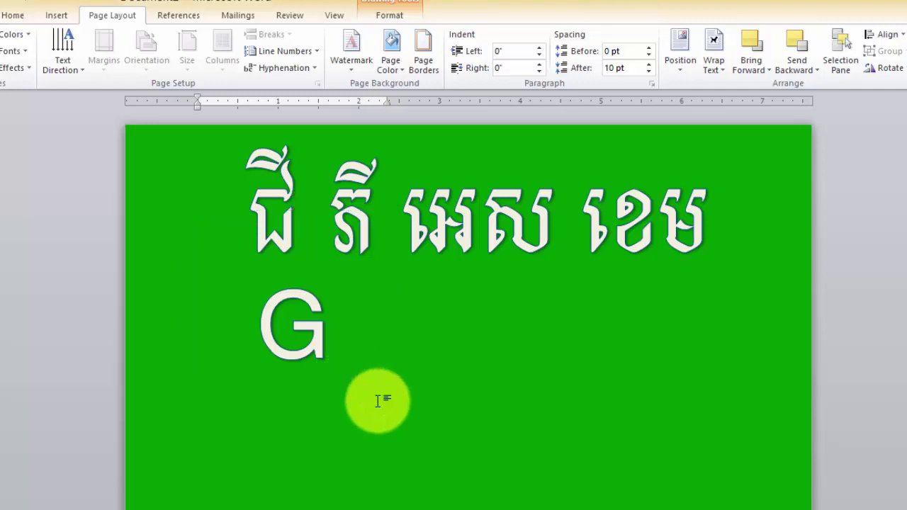
{"action": "left_click", "coordinate": [385, 348]}
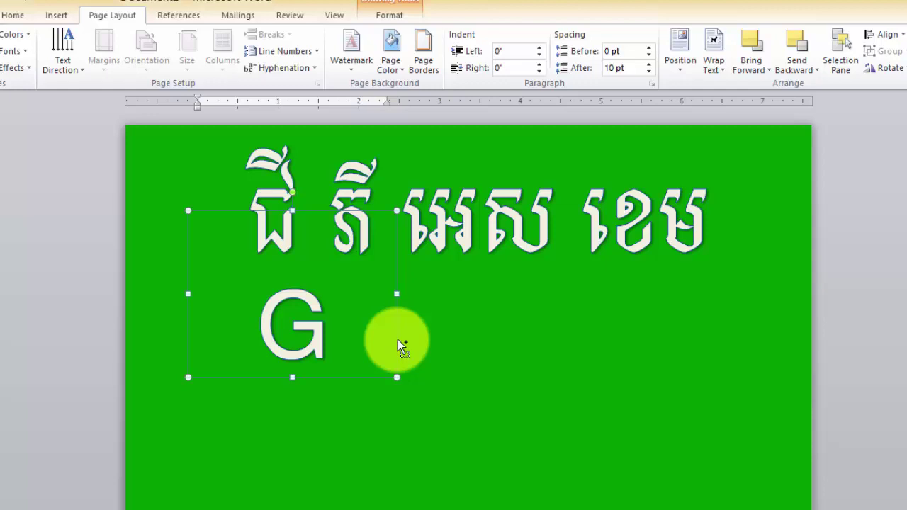
Copy the G box to make a 'P' and move it up beside the G.
{"action": "left_click_drag", "start_coordinate": [398, 346], "coordinate": [636, 413]}
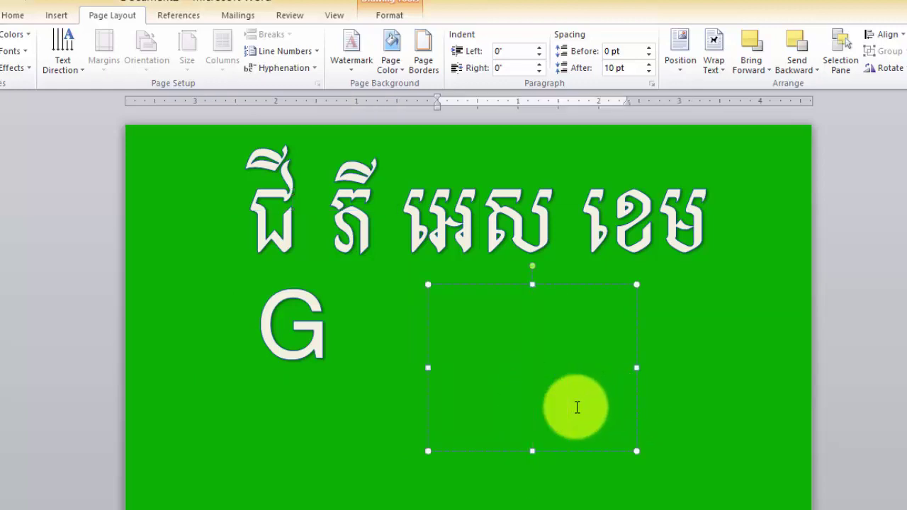
{"action": "type", "text": "P"}
{"action": "left_click", "coordinate": [409, 421]}
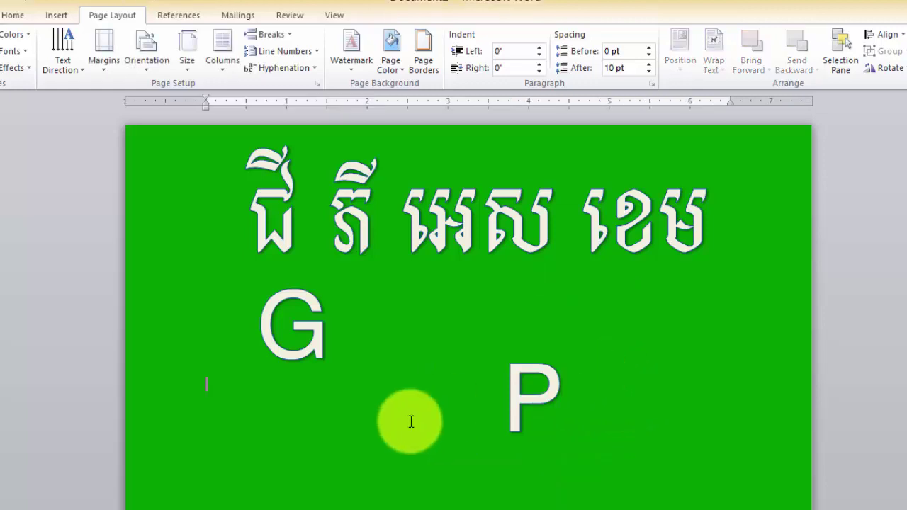
{"action": "left_click", "coordinate": [541, 390]}
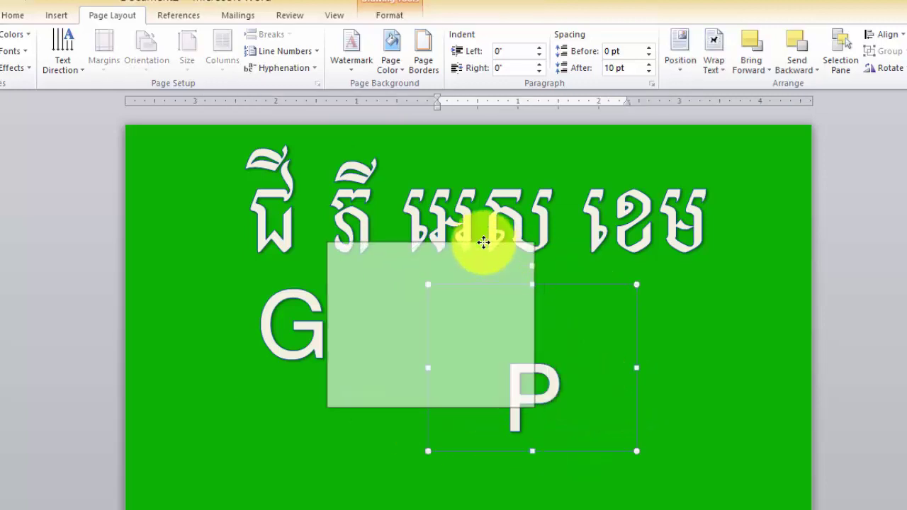
{"action": "left_click_drag", "start_coordinate": [585, 287], "coordinate": [474, 236]}
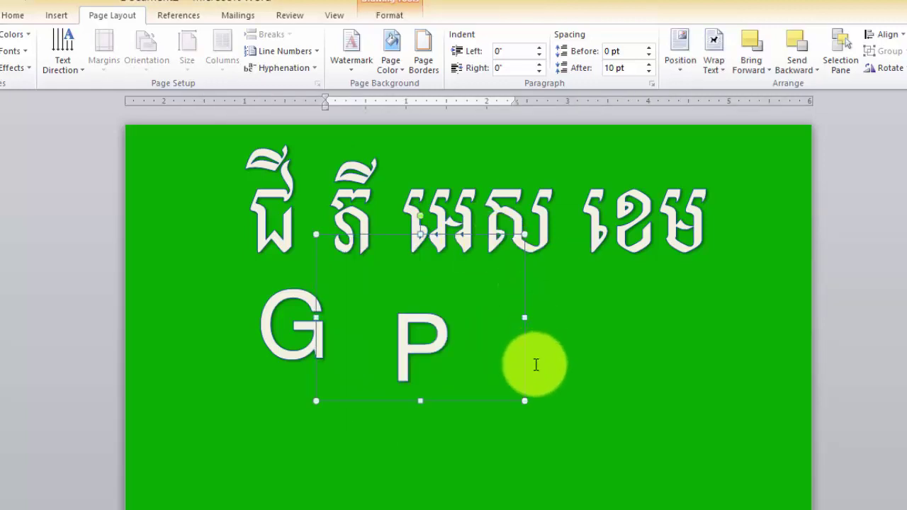
{"action": "left_click_drag", "start_coordinate": [527, 371], "coordinate": [518, 346]}
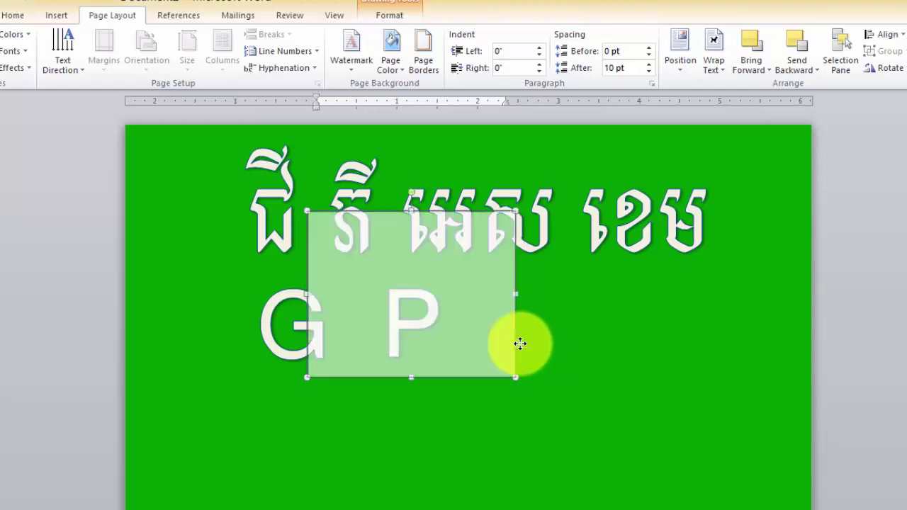
{"action": "left_click", "coordinate": [569, 425]}
Undo an accidental drag of the P box so it stays next to the G.
{"action": "left_click", "coordinate": [417, 318]}
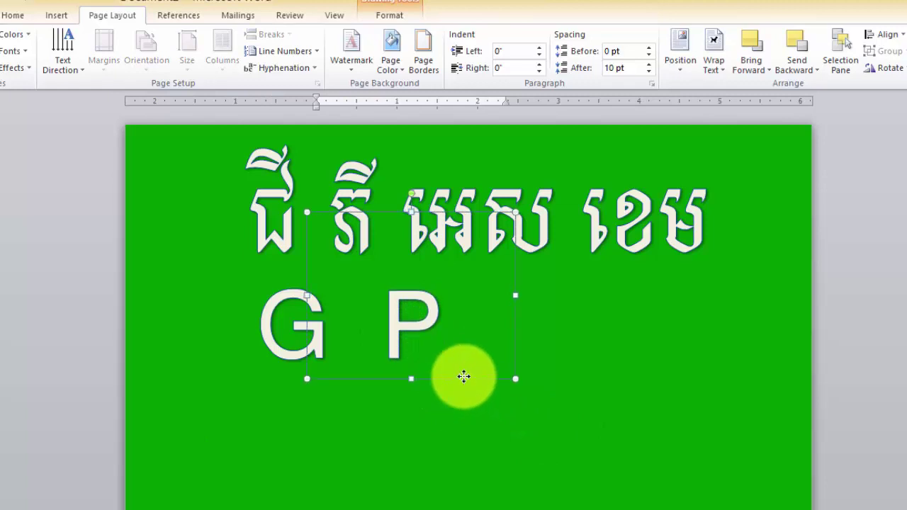
{"action": "left_click", "coordinate": [464, 440]}
{"action": "left_click", "coordinate": [395, 345]}
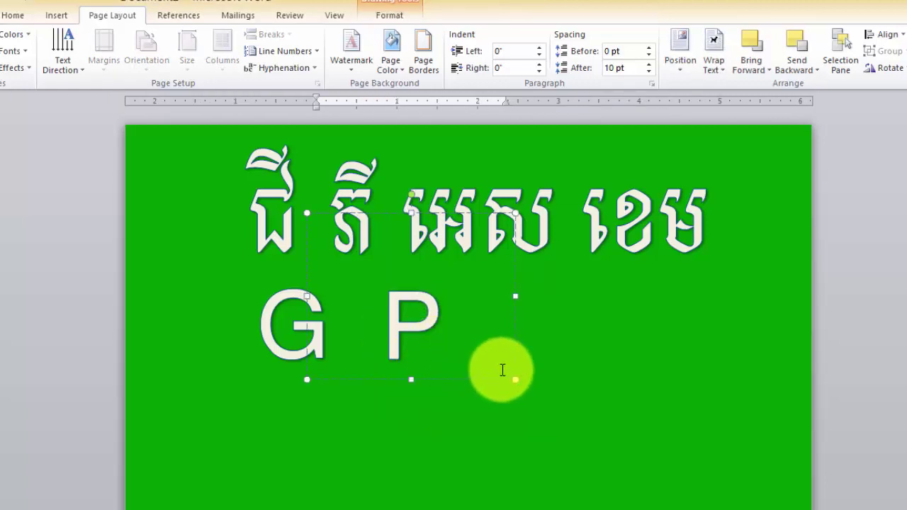
{"action": "left_click_drag", "start_coordinate": [516, 348], "coordinate": [688, 453]}
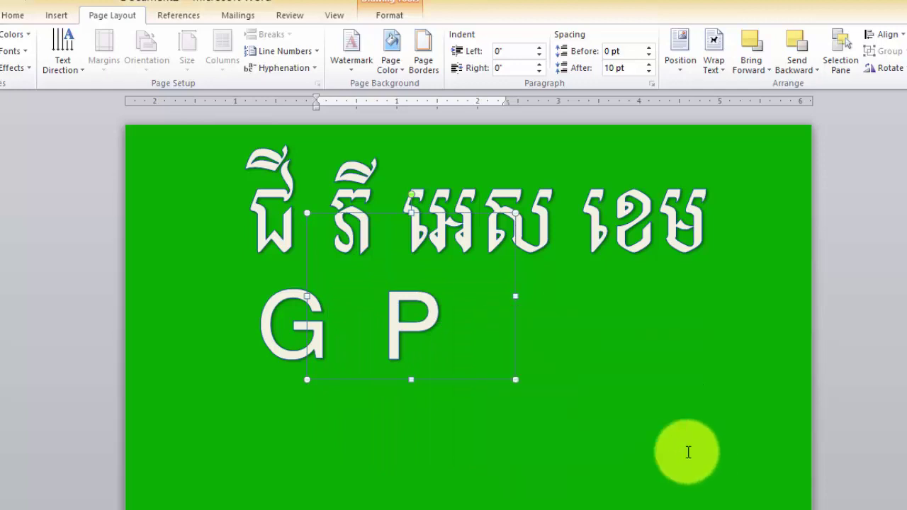
{"action": "key", "text": "ctrl+z"}
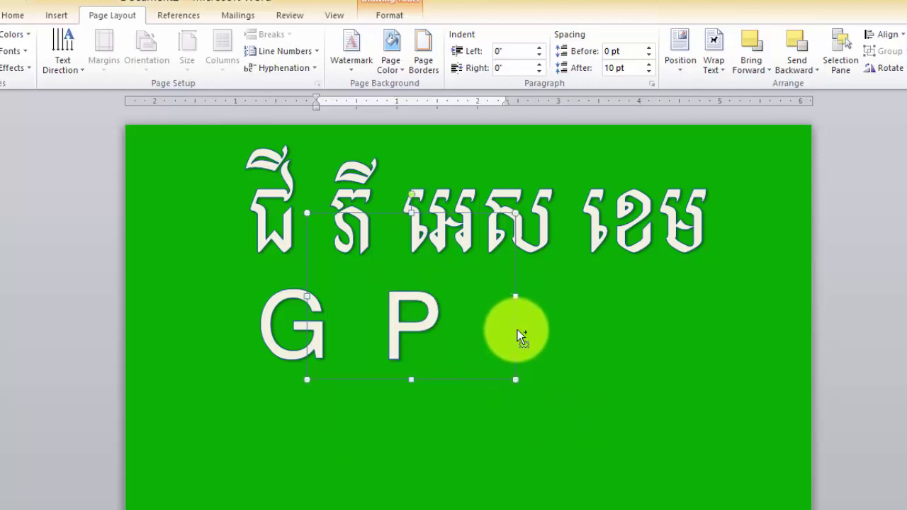
Copy the P box as an 'S' and nudge it with arrow keys beside the P.
{"action": "left_click_drag", "start_coordinate": [518, 329], "coordinate": [662, 433]}
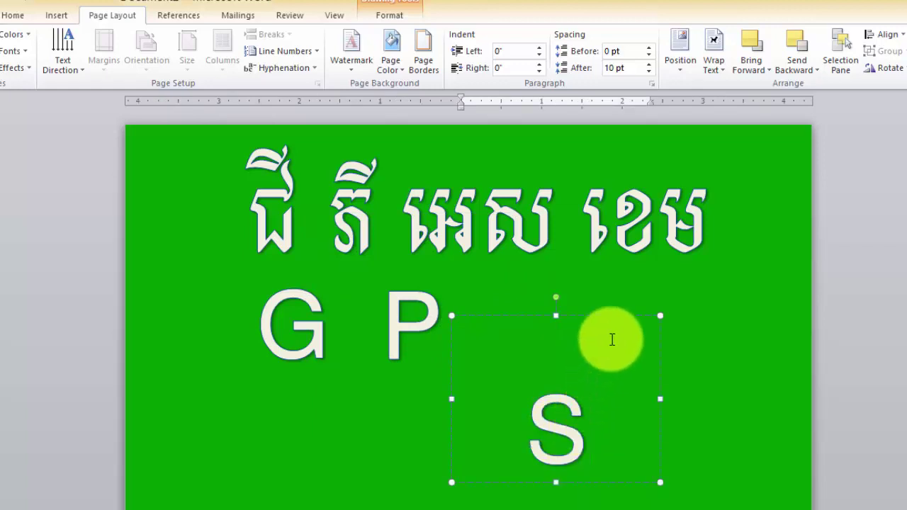
{"action": "left_click_drag", "start_coordinate": [622, 315], "coordinate": [601, 232]}
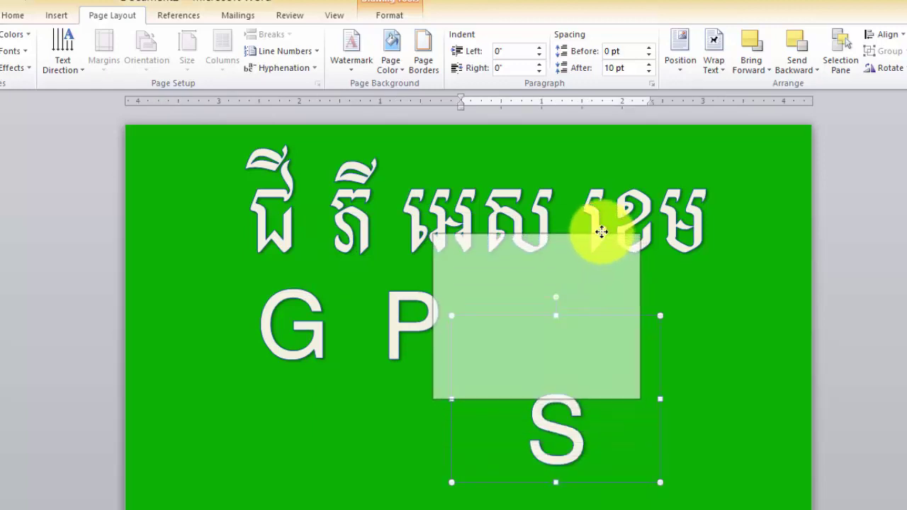
{"action": "key", "text": "Up"}
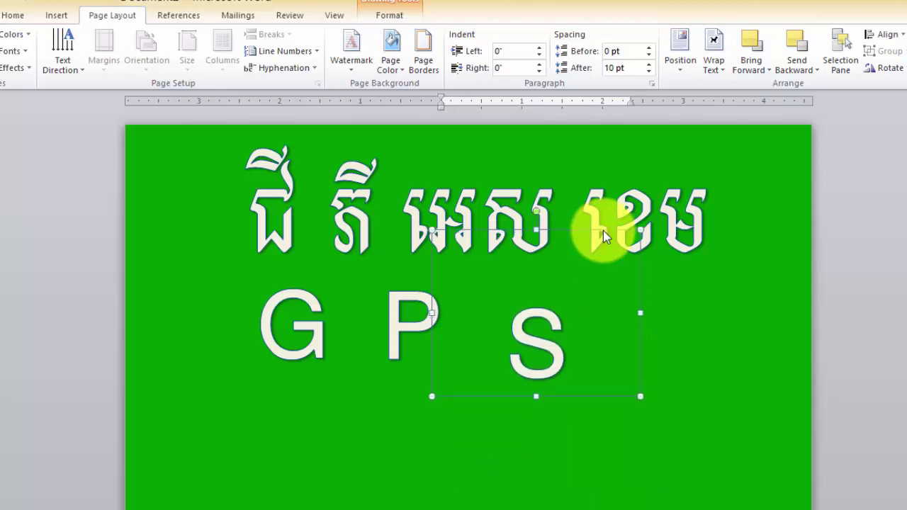
{"action": "key", "text": "Up"}
{"action": "key", "text": "Up"}
{"action": "key", "text": "Up"}
{"action": "key", "text": "Up"}
{"action": "key", "text": "Up"}
{"action": "key", "text": "Up"}
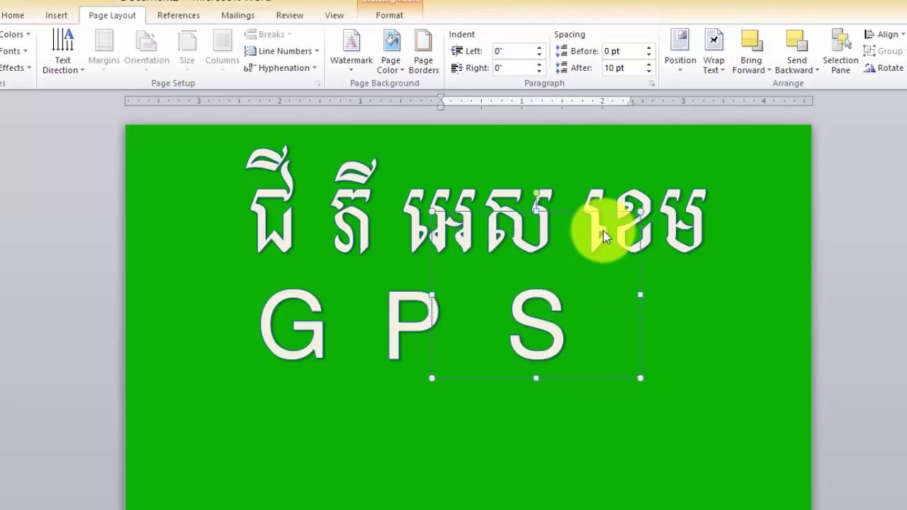
{"action": "key", "text": "Up"}
{"action": "key", "text": "Up"}
{"action": "key", "text": "Down"}
{"action": "key", "text": "Down"}
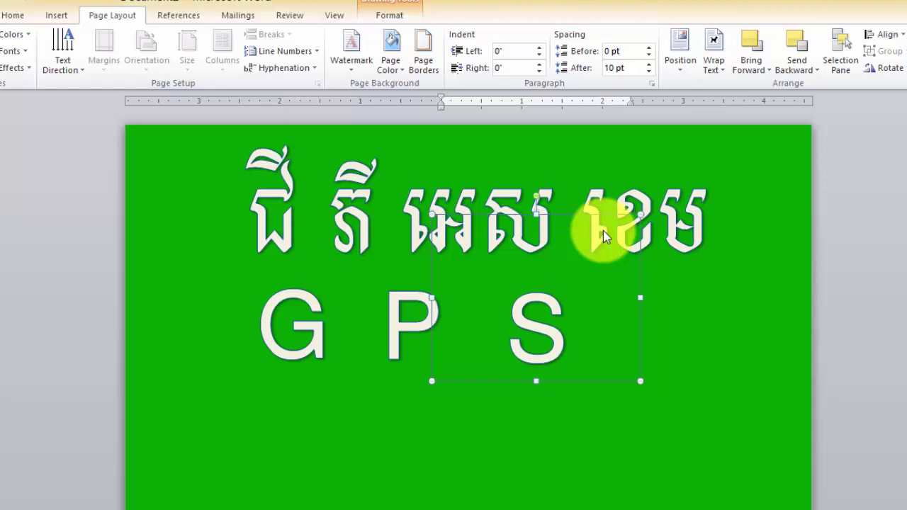
{"action": "key", "text": "Down"}
{"action": "key", "text": "Left"}
{"action": "key", "text": "Left"}
{"action": "key", "text": "Left"}
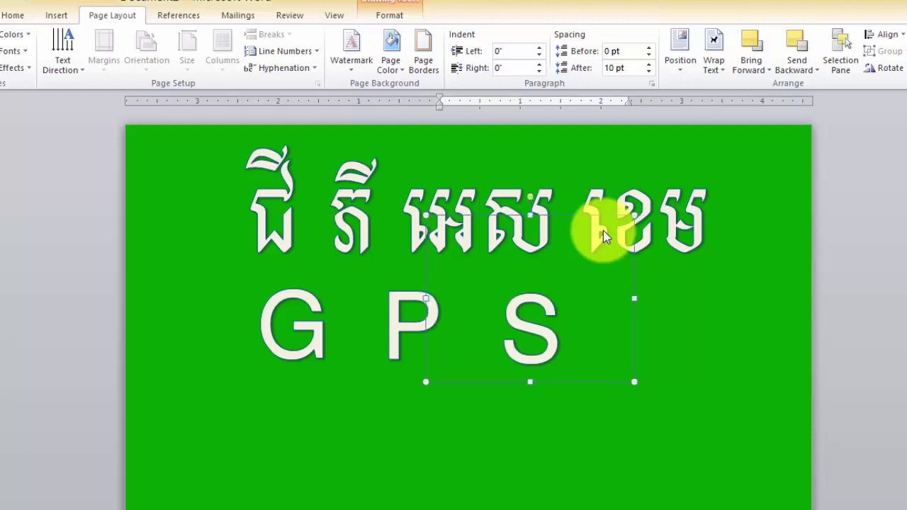
{"action": "key", "text": "Left"}
{"action": "key", "text": "Left"}
{"action": "key", "text": "Left"}
{"action": "key", "text": "Left"}
{"action": "key", "text": "Left"}
{"action": "key", "text": "Left"}
{"action": "key", "text": "Left"}
{"action": "key", "text": "Left"}
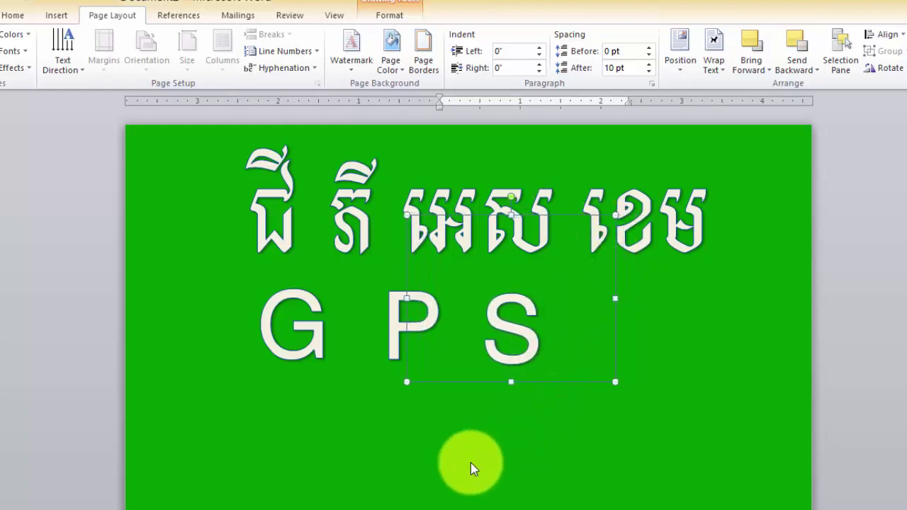
{"action": "key", "text": "Left"}
{"action": "key", "text": "Left"}
{"action": "left_click", "coordinate": [475, 456]}
Duplicate the S box as a 'C' level beside it, then copy the C below the G.
{"action": "left_click", "coordinate": [523, 310]}
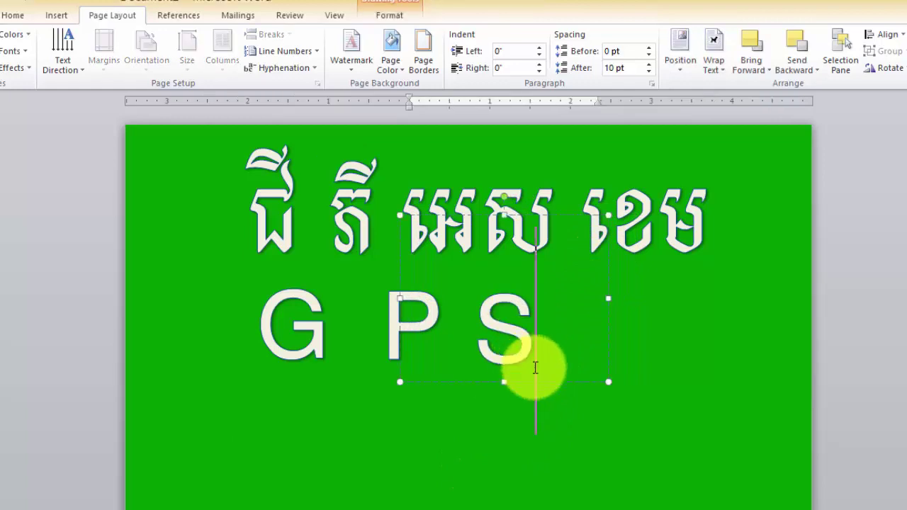
{"action": "left_click", "coordinate": [571, 383]}
{"action": "left_click", "coordinate": [502, 326]}
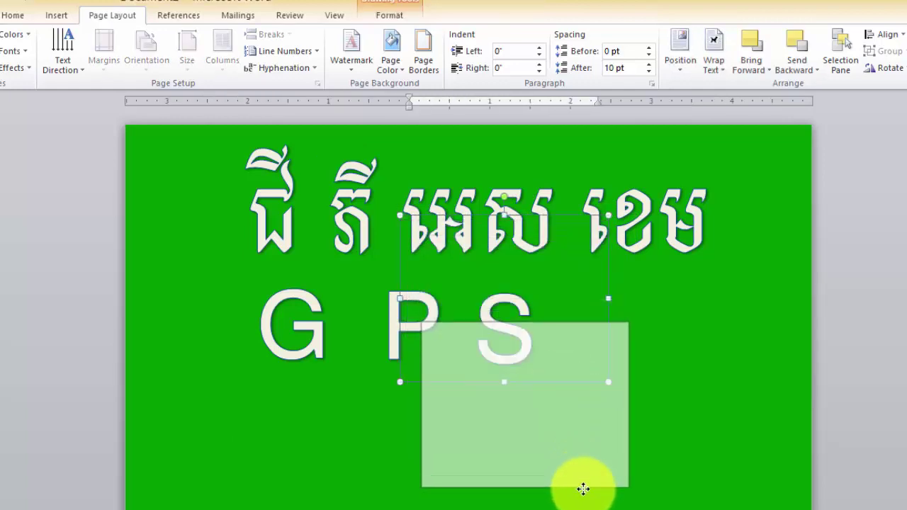
{"action": "left_click_drag", "start_coordinate": [564, 383], "coordinate": [585, 494]}
{"action": "left_click", "coordinate": [570, 460]}
{"action": "type", "text": "C"}
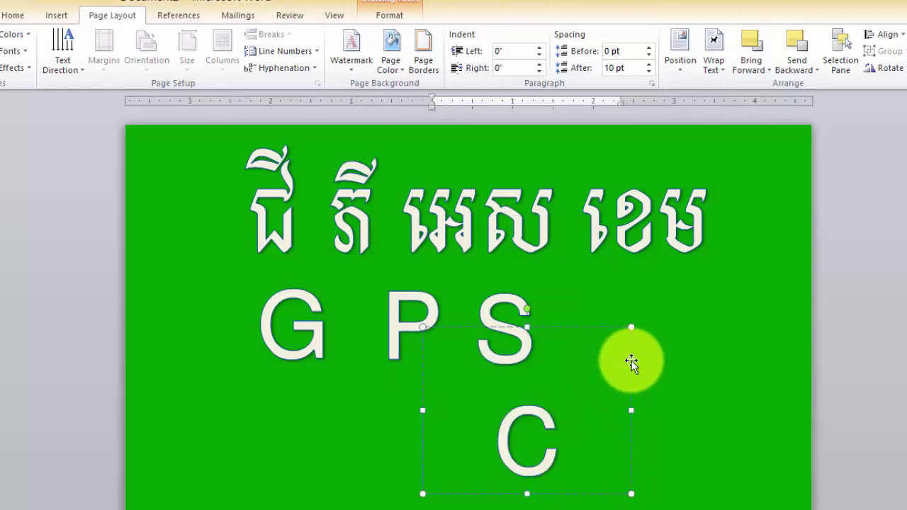
{"action": "left_click_drag", "start_coordinate": [632, 361], "coordinate": [687, 282]}
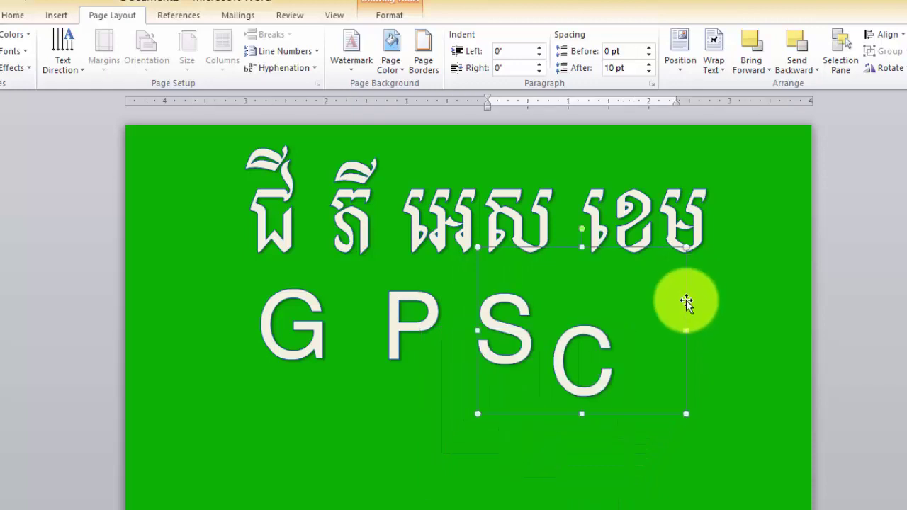
{"action": "left_click_drag", "start_coordinate": [686, 315], "coordinate": [693, 291]}
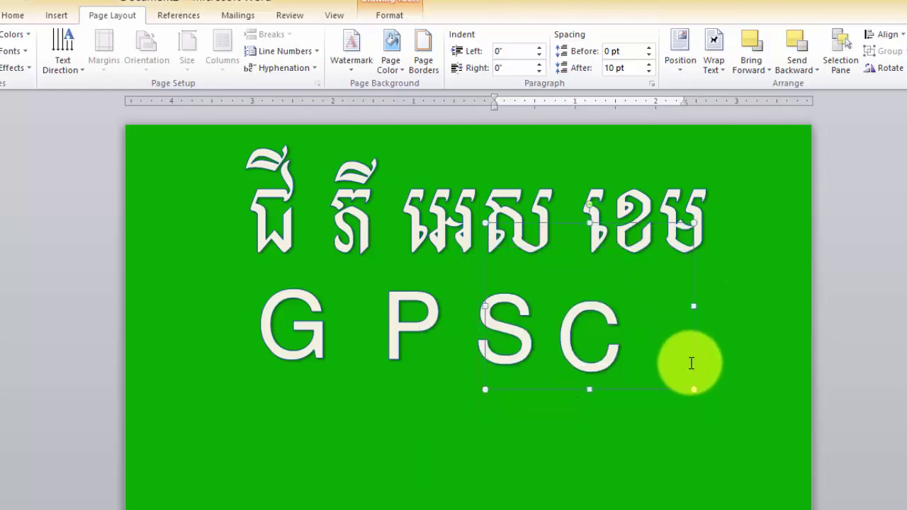
{"action": "left_click_drag", "start_coordinate": [692, 362], "coordinate": [370, 438], "text": "ctrl"}
{"action": "type", "text": "A"}
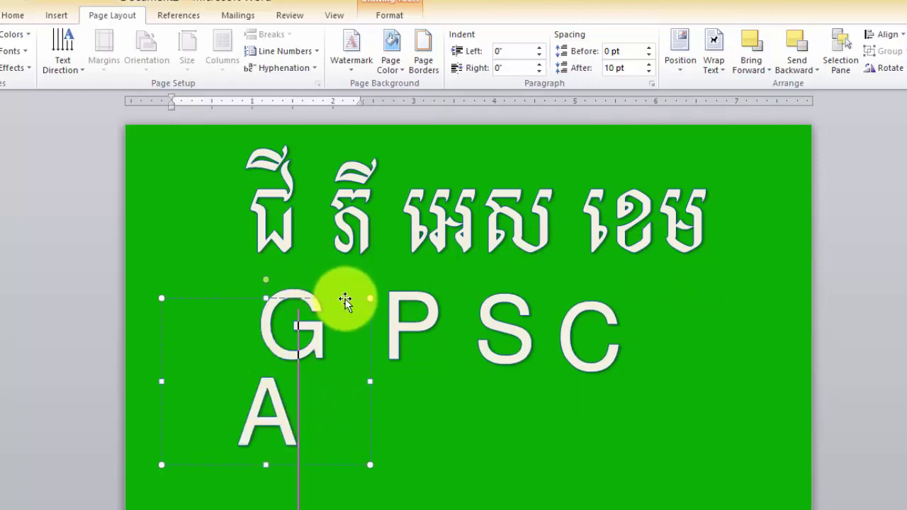
Move the 'A' letter after the C, undoing three misplaced drags.
{"action": "left_click_drag", "start_coordinate": [345, 301], "coordinate": [748, 252]}
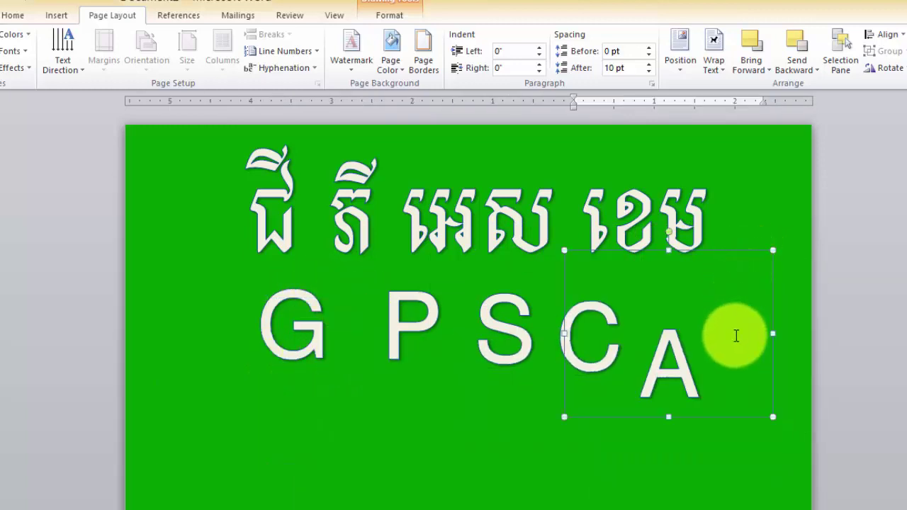
{"action": "left_click_drag", "start_coordinate": [771, 314], "coordinate": [771, 294]}
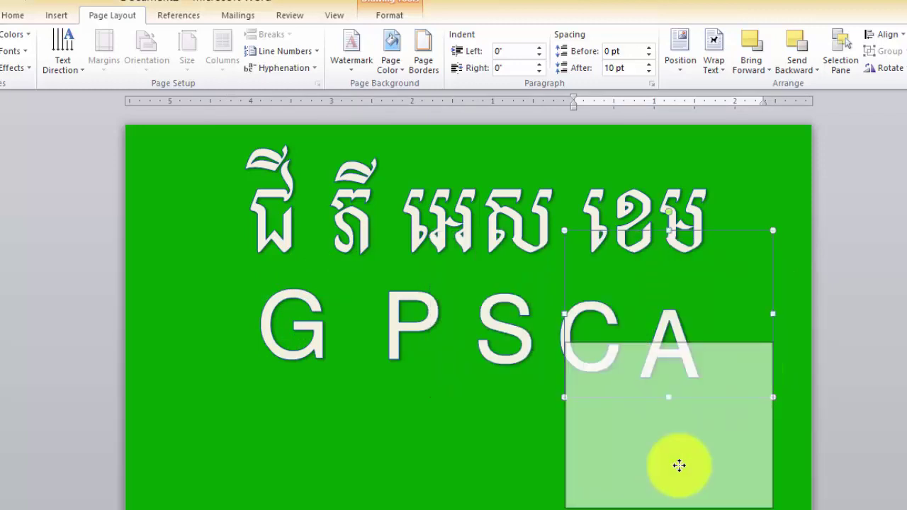
{"action": "left_click_drag", "start_coordinate": [703, 379], "coordinate": [701, 490]}
{"action": "key", "text": "ctrl+z"}
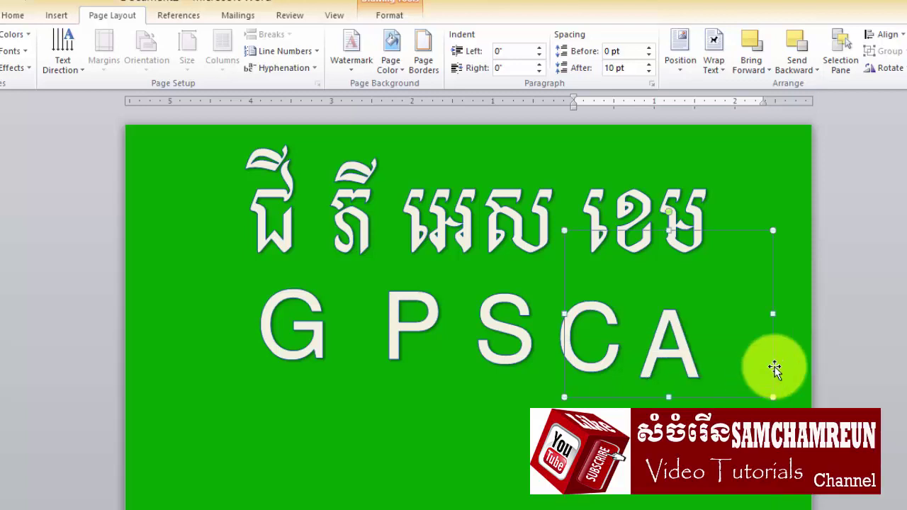
{"action": "left_click_drag", "start_coordinate": [629, 437], "coordinate": [626, 446]}
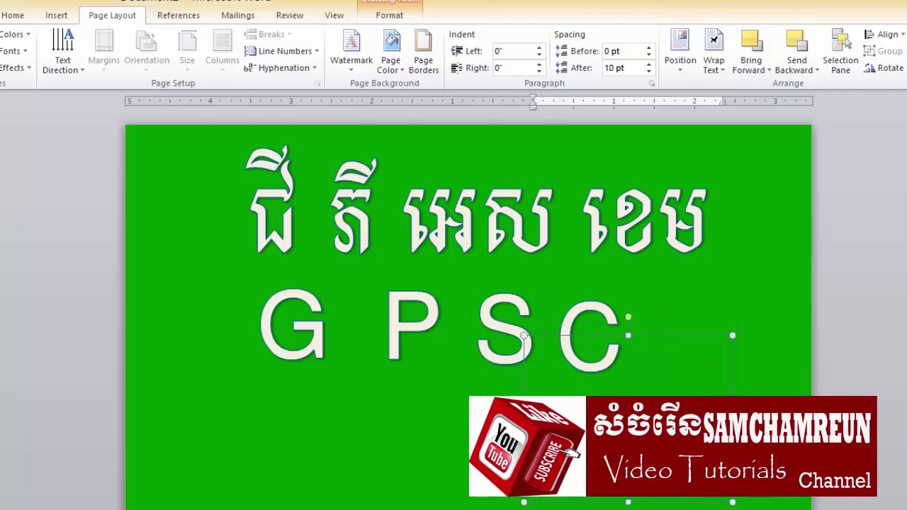
{"action": "key", "text": "ctrl+z"}
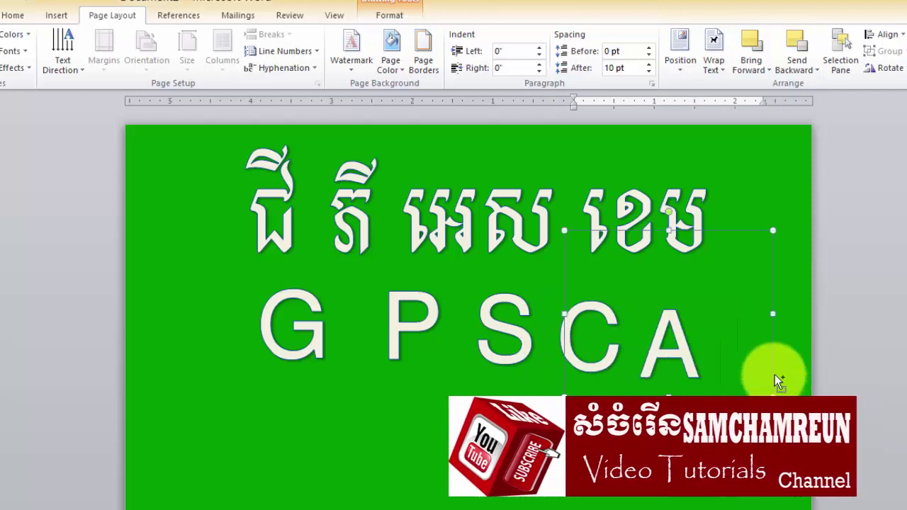
{"action": "left_click_drag", "start_coordinate": [775, 376], "coordinate": [733, 481]}
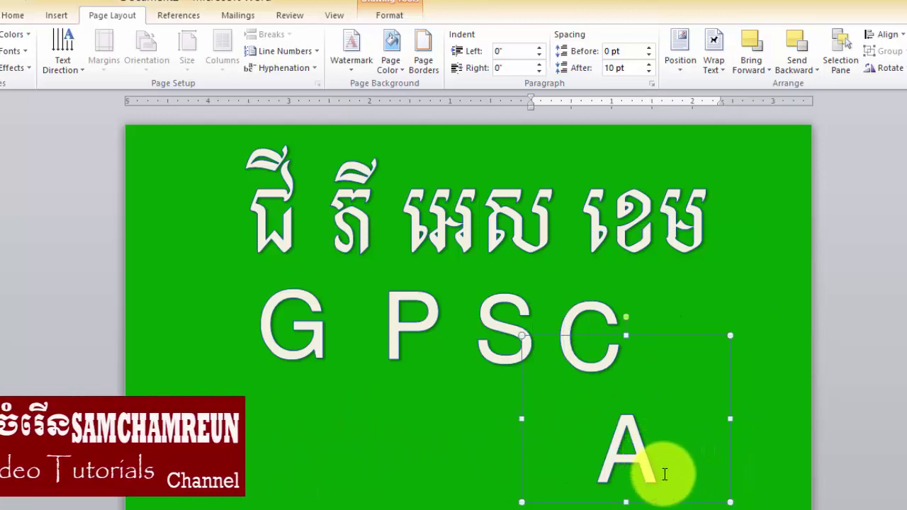
{"action": "key", "text": "ctrl+z"}
{"action": "left_click", "coordinate": [742, 449]}
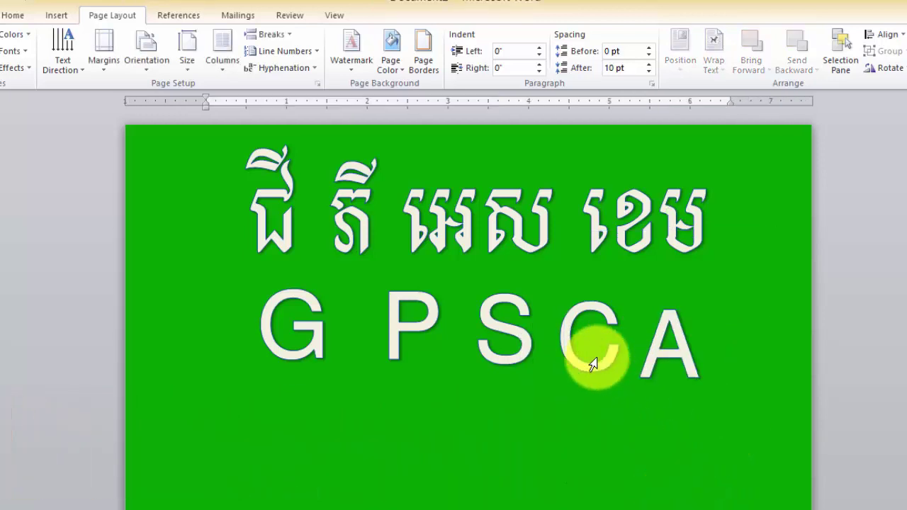
{"action": "left_click", "coordinate": [691, 358]}
Ctrl-drag a copy of the A below it and retype it as 'M'.
{"action": "left_click_drag", "start_coordinate": [707, 397], "coordinate": [699, 472]}
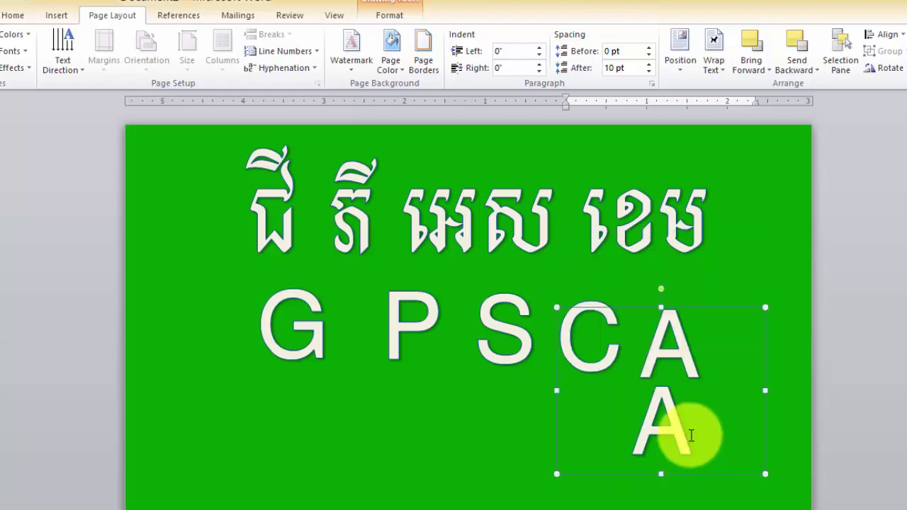
{"action": "type", "text": "M"}
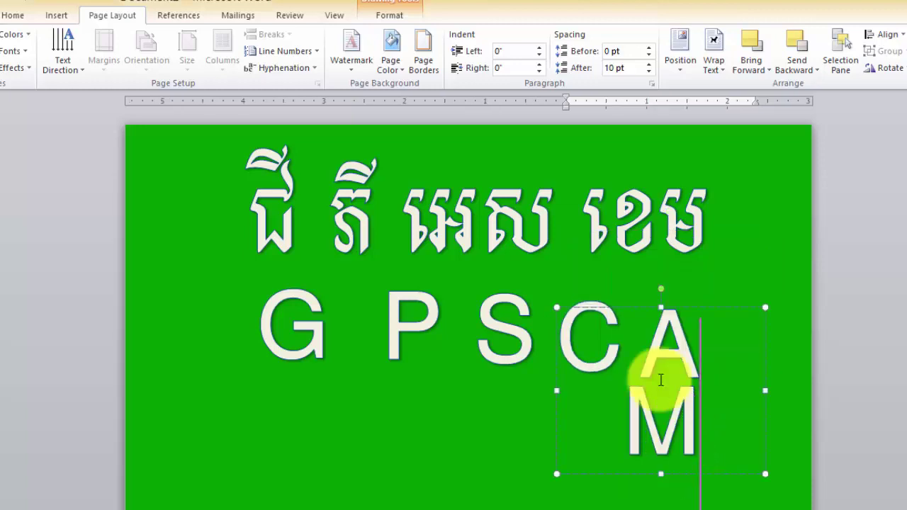
{"action": "left_click", "coordinate": [404, 374]}
{"action": "left_click", "coordinate": [291, 326]}
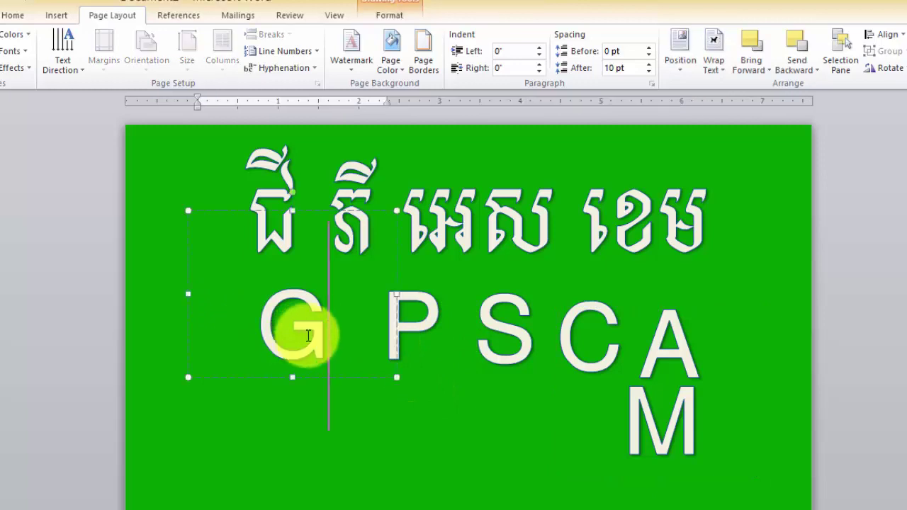
Shift the G slightly left and move the P closer beside it.
{"action": "left_click_drag", "start_coordinate": [397, 264], "coordinate": [377, 268]}
{"action": "left_click", "coordinate": [417, 314]}
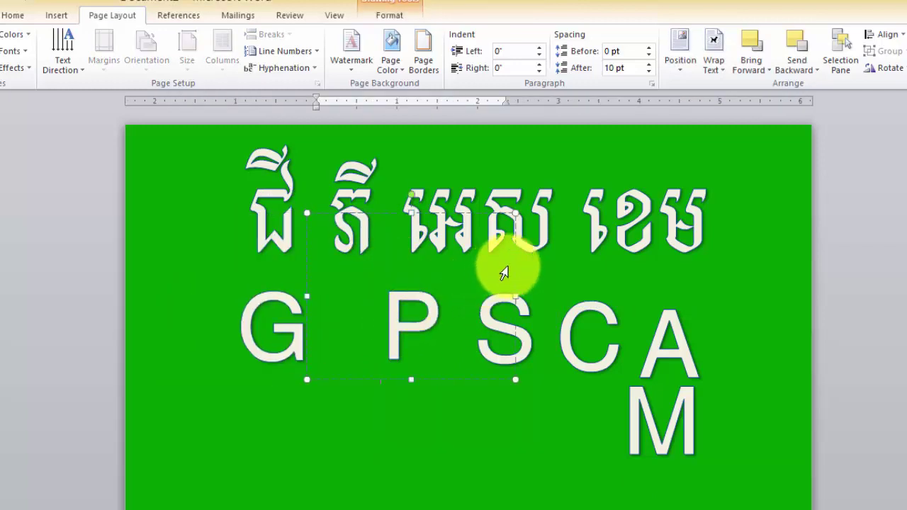
{"action": "left_click_drag", "start_coordinate": [515, 267], "coordinate": [475, 274]}
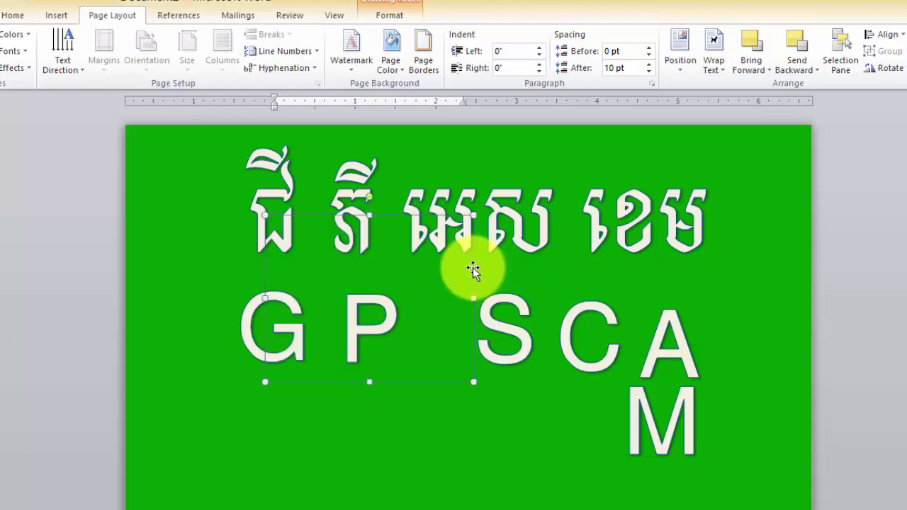
{"action": "left_click_drag", "start_coordinate": [471, 267], "coordinate": [466, 265]}
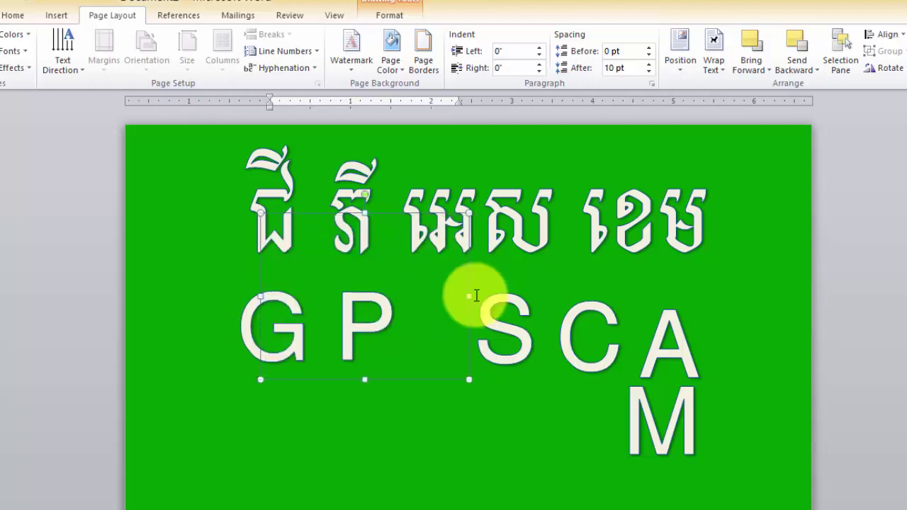
Move the S next to the P and bring the C up into the row after it.
{"action": "mouse_move", "coordinate": [517, 348]}
{"action": "left_mouse_down"}
{"action": "mouse_move", "coordinate": [699, 275]}
{"action": "mouse_move", "coordinate": [632, 277]}
{"action": "left_mouse_up"}
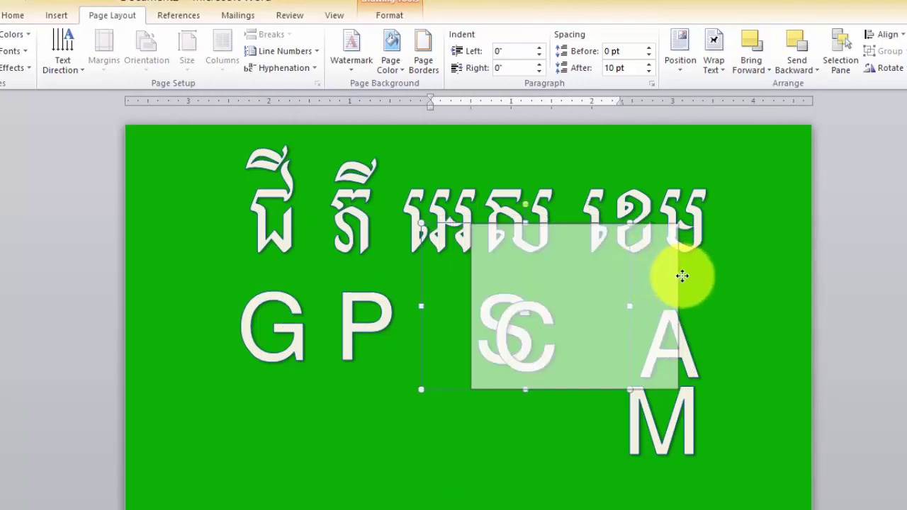
{"action": "left_click_drag", "start_coordinate": [628, 276], "coordinate": [684, 275]}
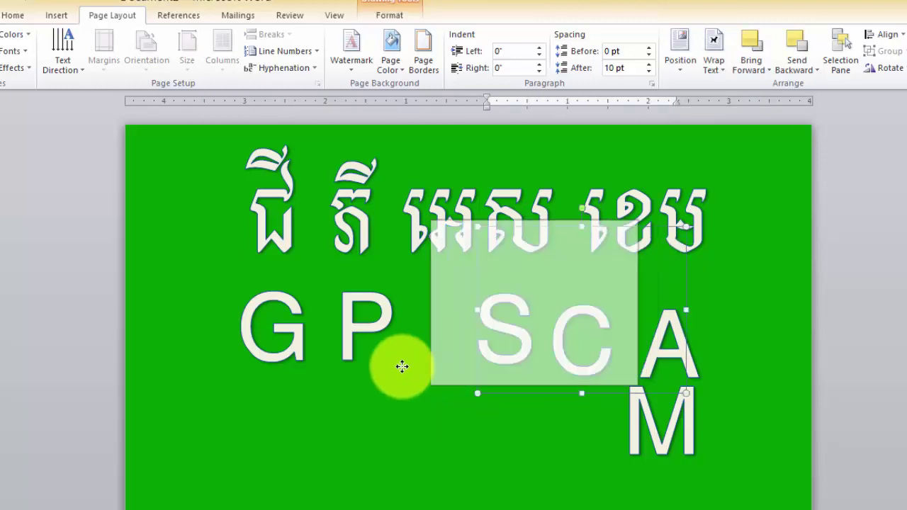
{"action": "left_click_drag", "start_coordinate": [475, 380], "coordinate": [472, 448]}
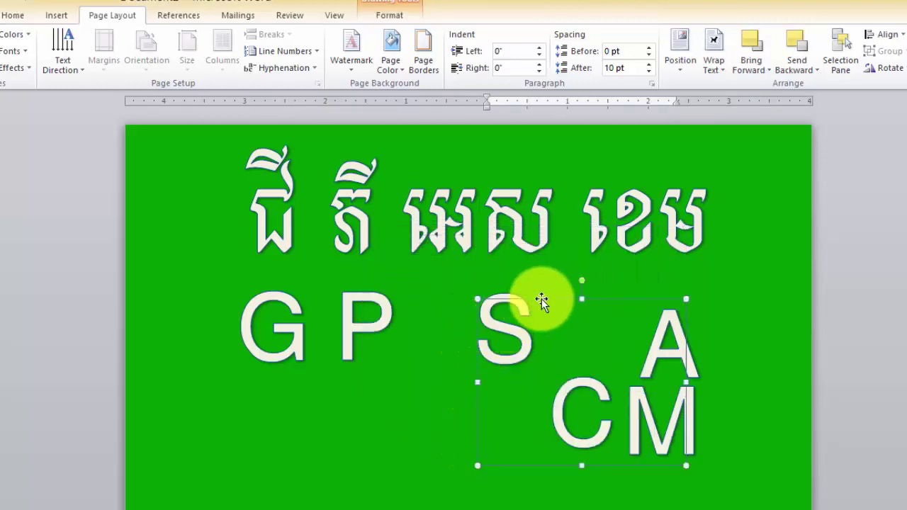
{"action": "left_click_drag", "start_coordinate": [543, 300], "coordinate": [561, 356]}
{"action": "left_click", "coordinate": [497, 314]}
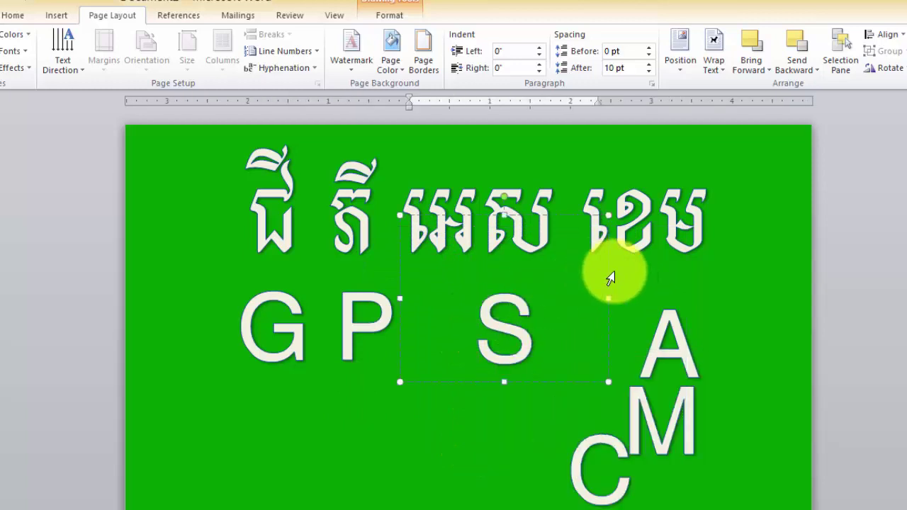
{"action": "left_click_drag", "start_coordinate": [606, 272], "coordinate": [535, 264]}
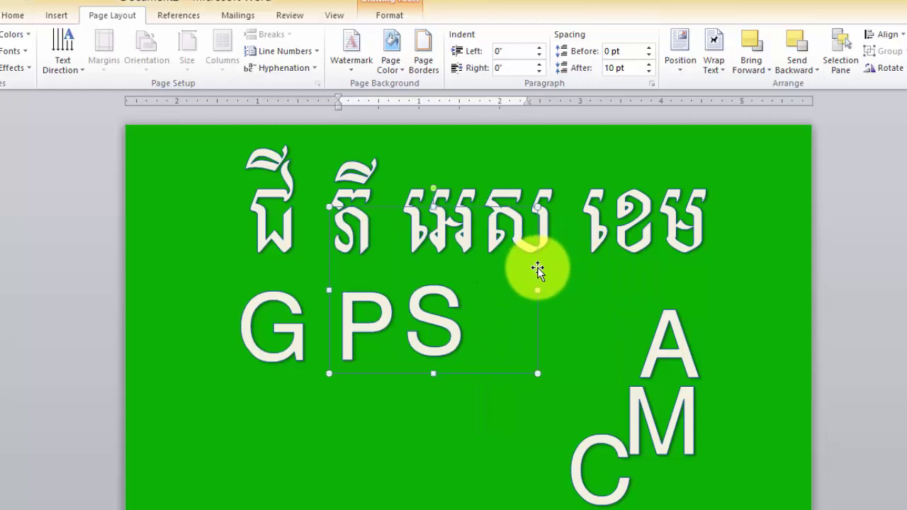
{"action": "left_click_drag", "start_coordinate": [537, 267], "coordinate": [561, 271]}
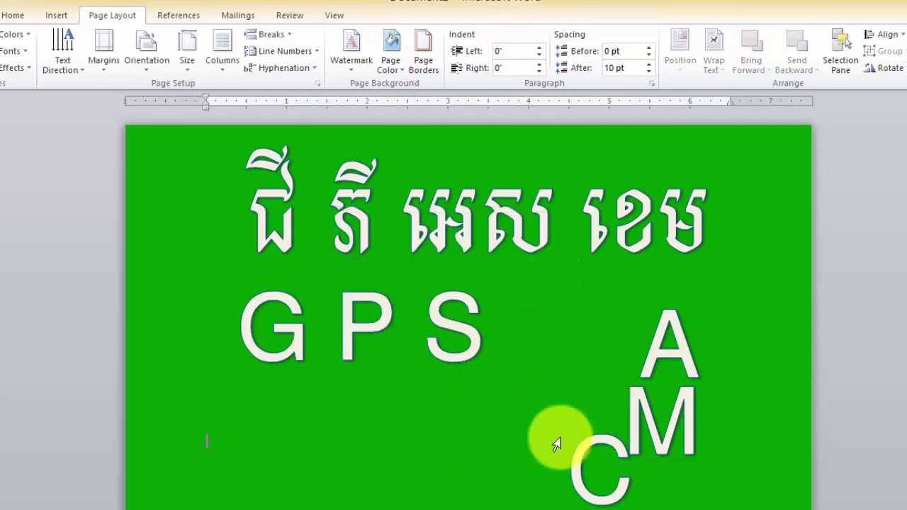
{"action": "mouse_move", "coordinate": [557, 441]}
{"action": "left_mouse_down"}
{"action": "mouse_move", "coordinate": [577, 470]}
{"action": "mouse_move", "coordinate": [538, 365]}
{"action": "left_mouse_up"}
{"action": "left_click_drag", "start_coordinate": [553, 275], "coordinate": [532, 163]}
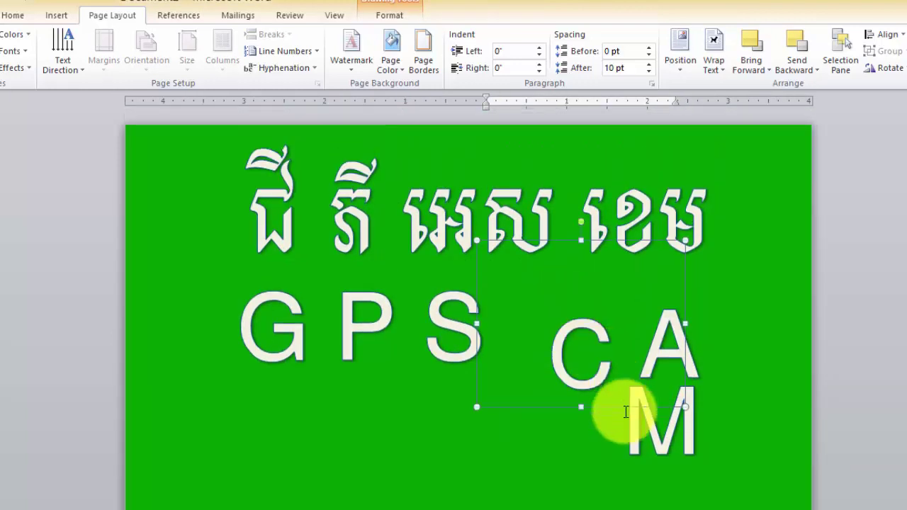
{"action": "left_click_drag", "start_coordinate": [553, 408], "coordinate": [546, 385]}
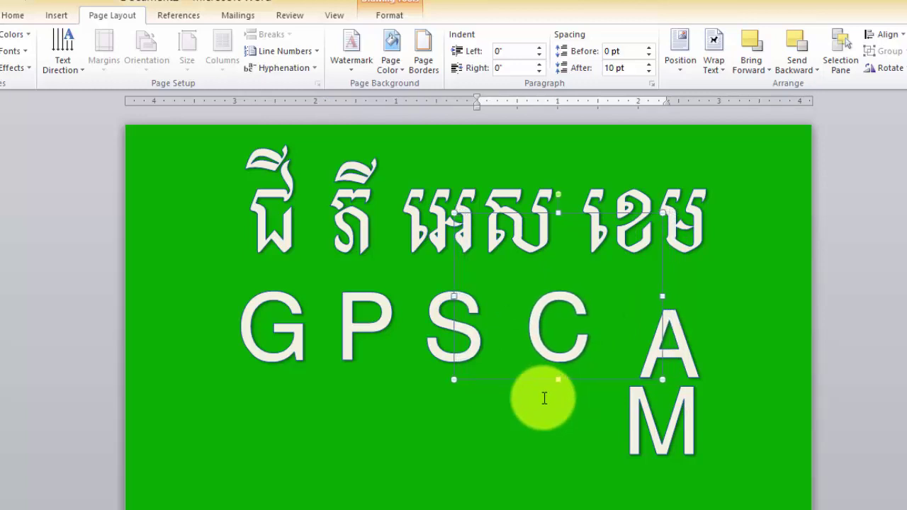
{"action": "left_click_drag", "start_coordinate": [556, 405], "coordinate": [553, 407]}
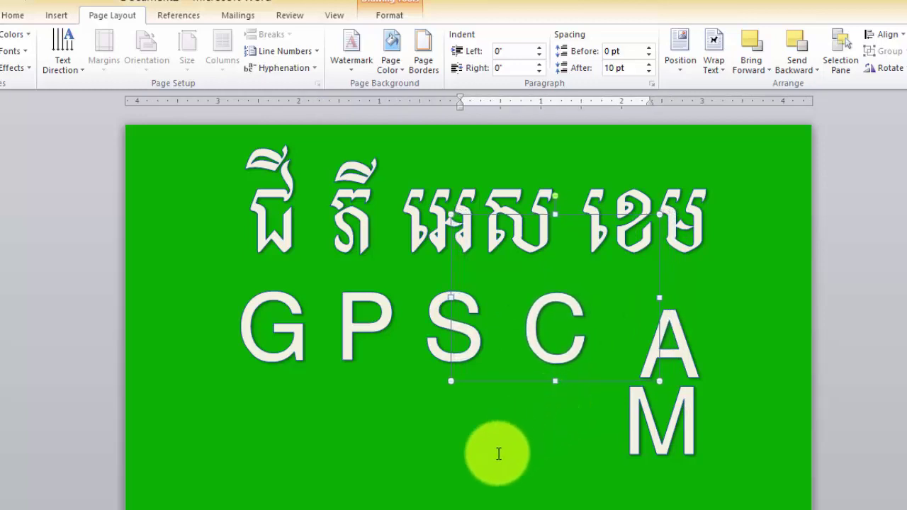
Drag the A, then the M, into line after the C to spell GPSCAM.
{"action": "left_click", "coordinate": [725, 311]}
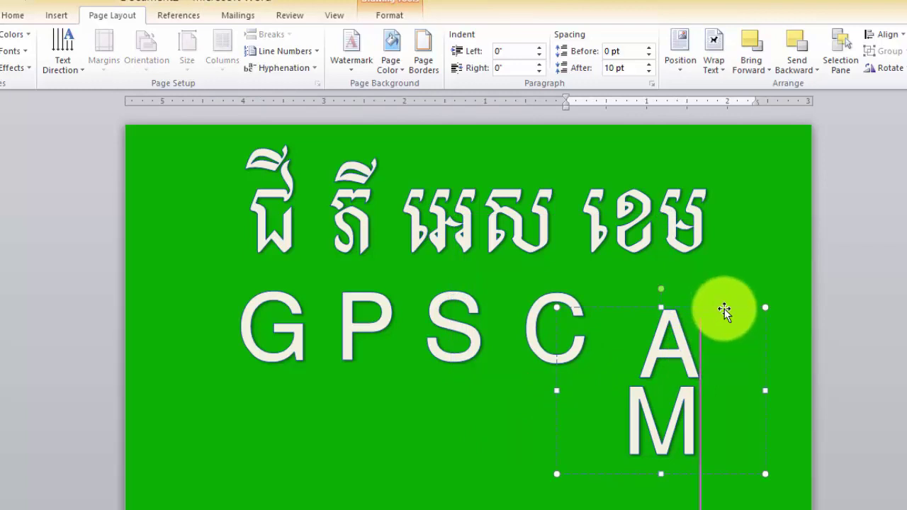
{"action": "left_click_drag", "start_coordinate": [724, 309], "coordinate": [587, 363]}
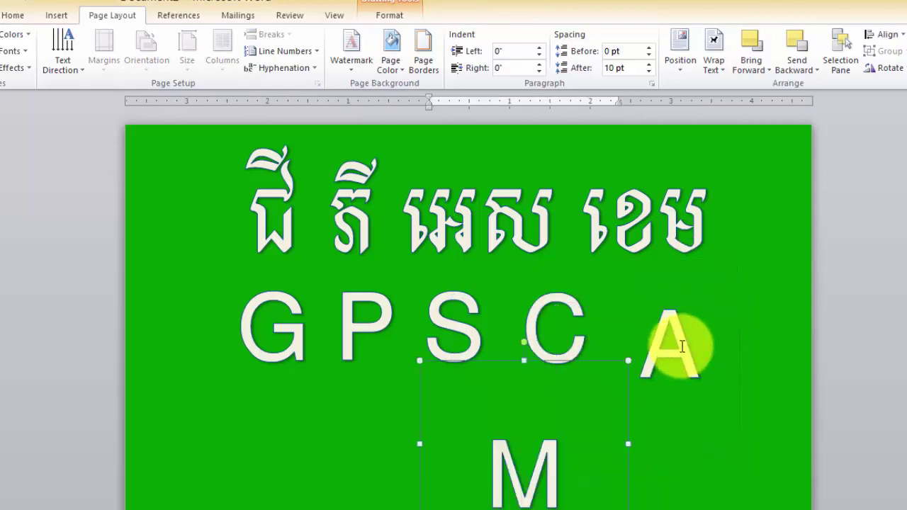
{"action": "left_click", "coordinate": [772, 283]}
{"action": "mouse_move", "coordinate": [774, 280]}
{"action": "left_mouse_down"}
{"action": "mouse_move", "coordinate": [750, 274]}
{"action": "mouse_move", "coordinate": [748, 261]}
{"action": "left_mouse_up"}
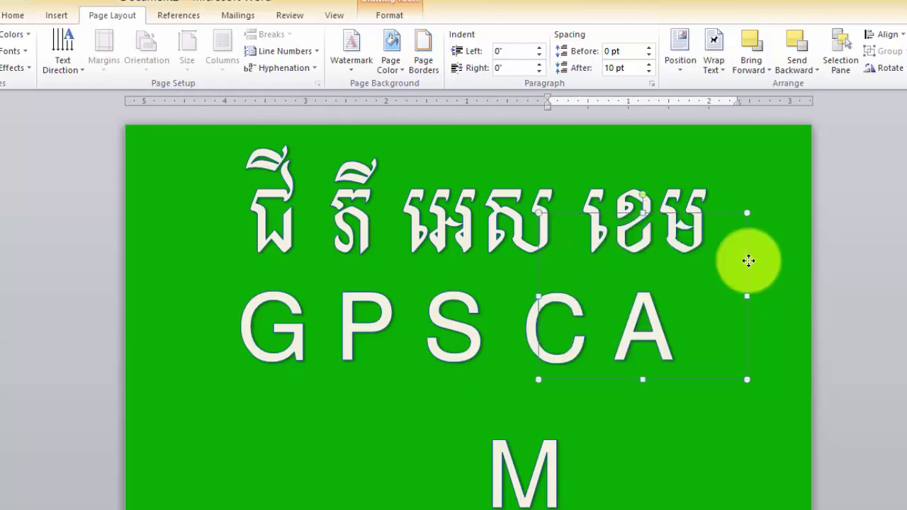
{"action": "left_click", "coordinate": [494, 476]}
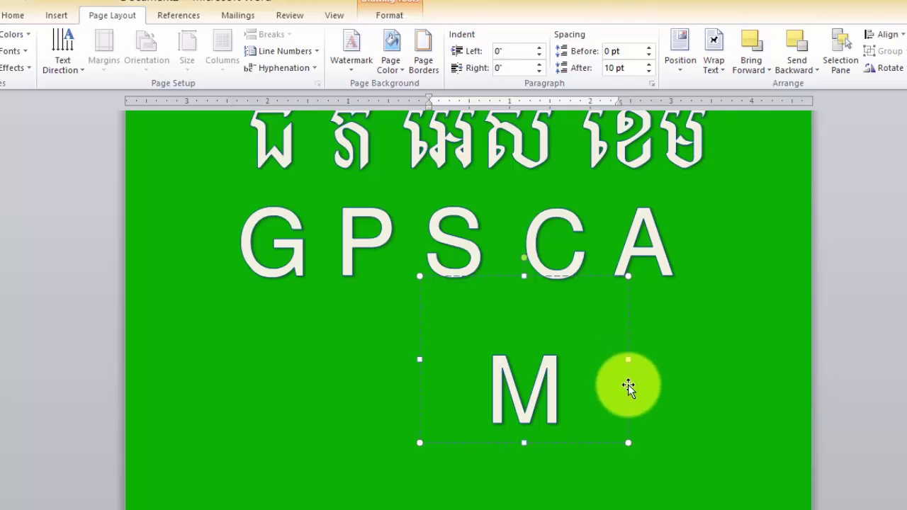
{"action": "left_click_drag", "start_coordinate": [628, 387], "coordinate": [824, 253]}
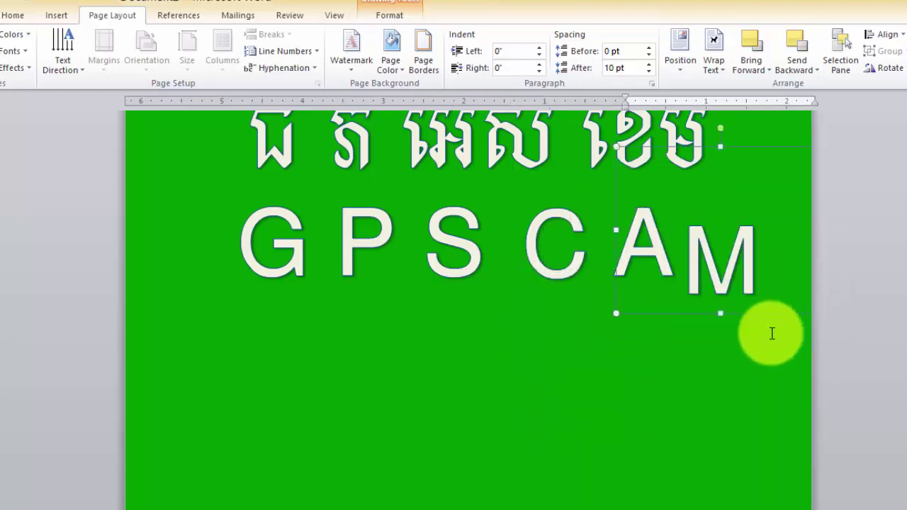
{"action": "left_click_drag", "start_coordinate": [776, 314], "coordinate": [778, 296]}
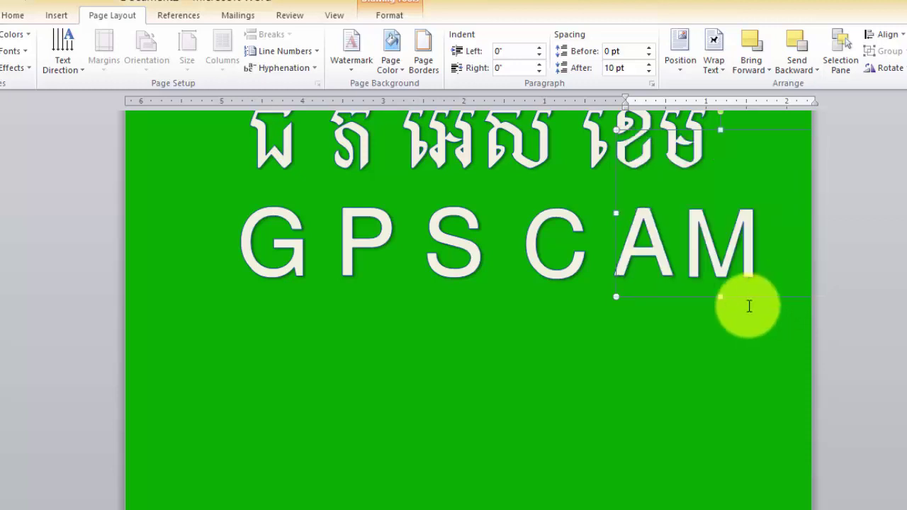
{"action": "left_click", "coordinate": [419, 441]}
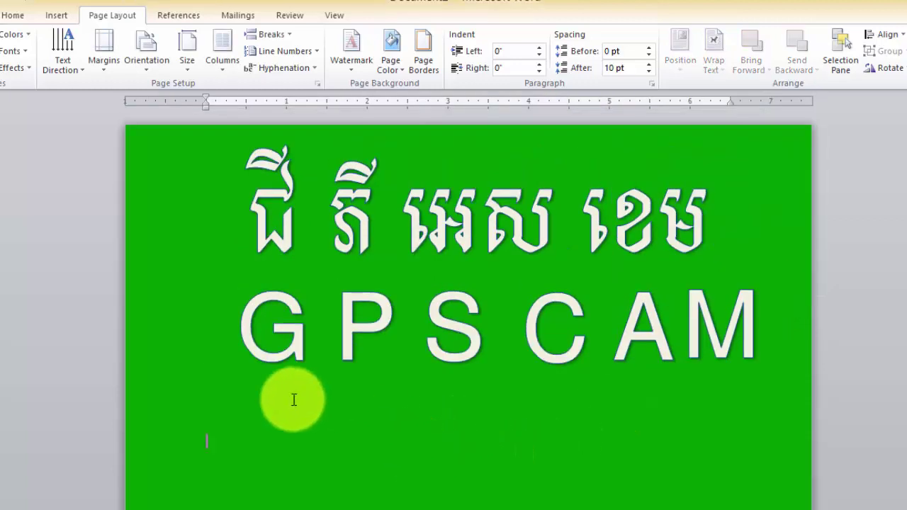
{"action": "scroll", "coordinate": [636, 382], "scroll_direction": "down", "scroll_amount": 1}
{"action": "scroll", "coordinate": [635, 382], "scroll_direction": "down", "scroll_amount": 4}
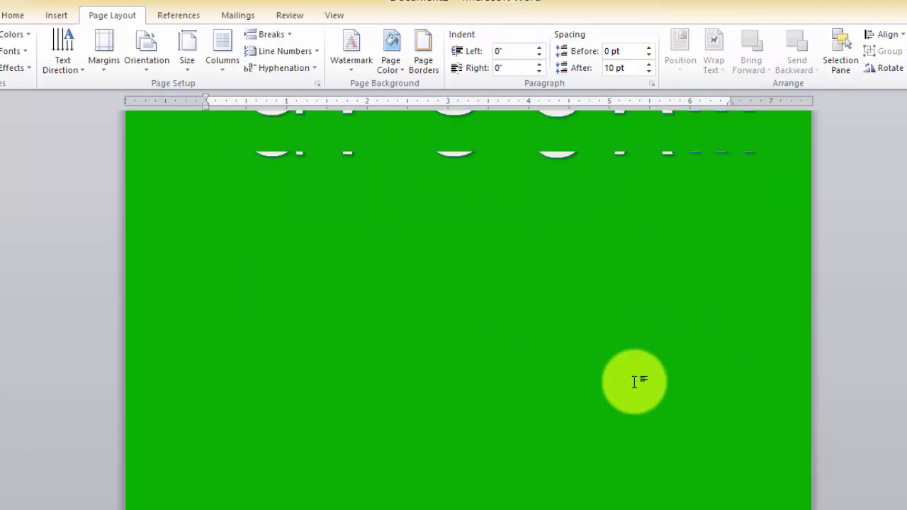
{"action": "scroll", "coordinate": [634, 379], "scroll_direction": "up", "scroll_amount": 5}
Set the page orientation to Landscape in the Page Setup dialog.
{"action": "left_click", "coordinate": [73, 15]}
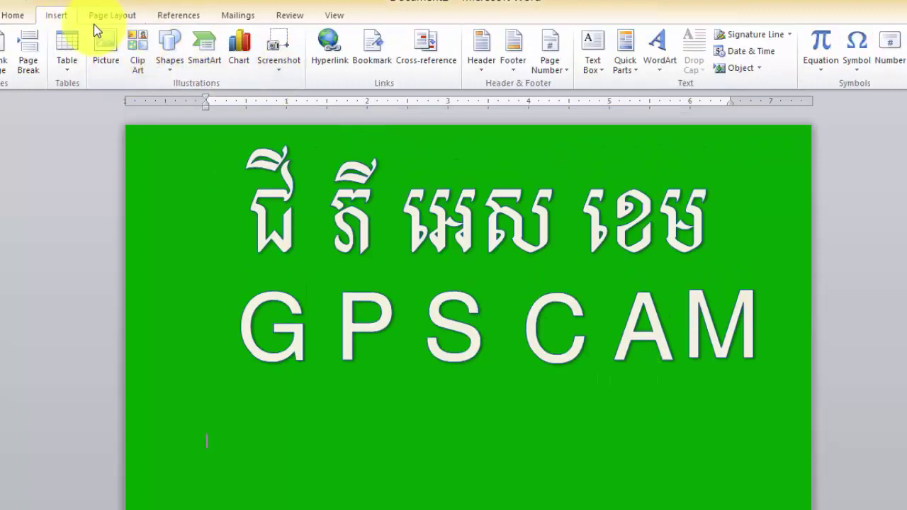
{"action": "left_click", "coordinate": [106, 17]}
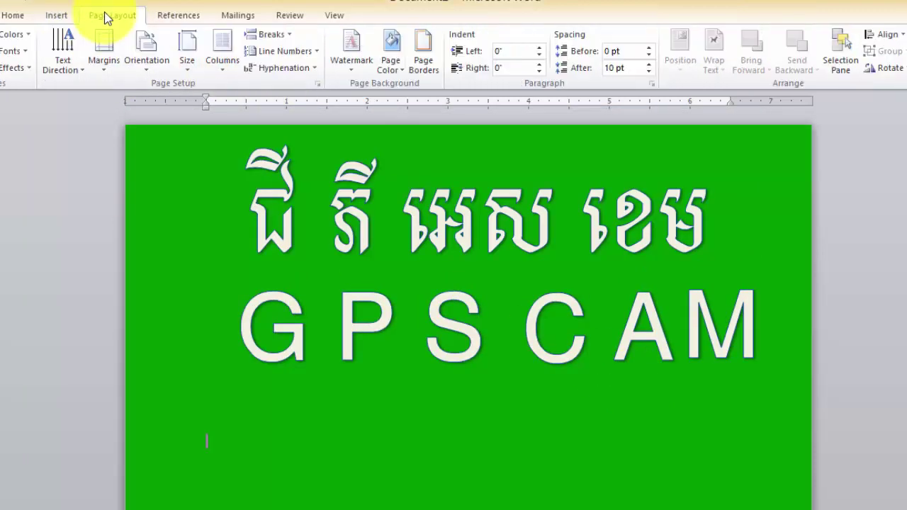
{"action": "left_click", "coordinate": [316, 82]}
{"action": "left_click", "coordinate": [464, 190]}
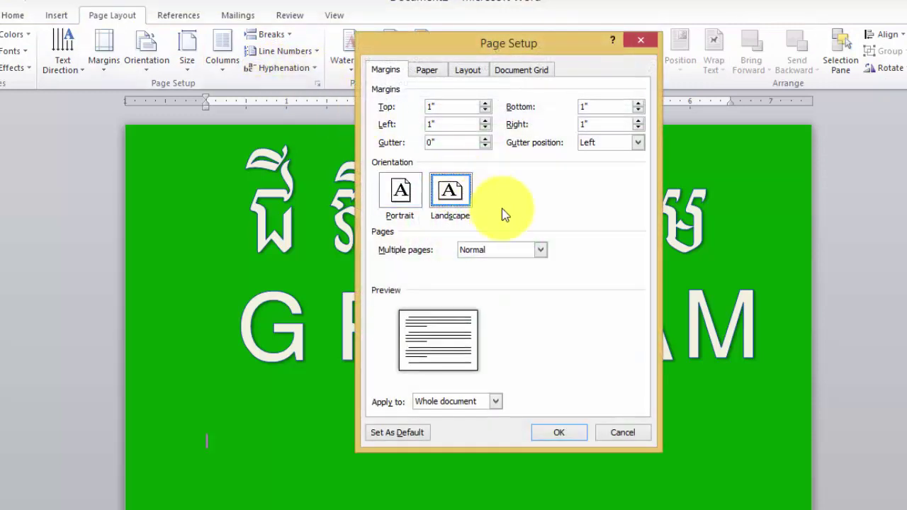
{"action": "left_click", "coordinate": [559, 436]}
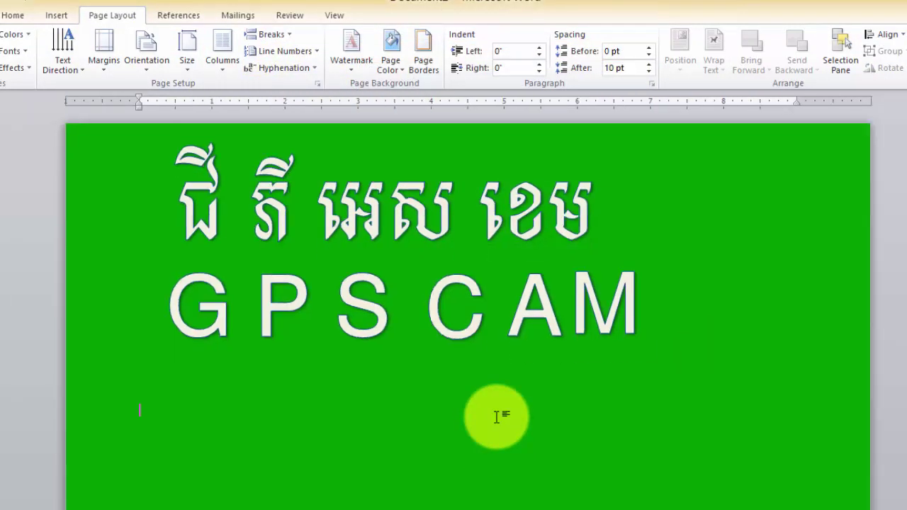
{"action": "scroll", "coordinate": [496, 417], "scroll_direction": "down", "scroll_amount": 1}
Move the G down to the lower left of the page and place the S beside it.
{"action": "scroll", "coordinate": [497, 417], "scroll_direction": "down", "scroll_amount": 1}
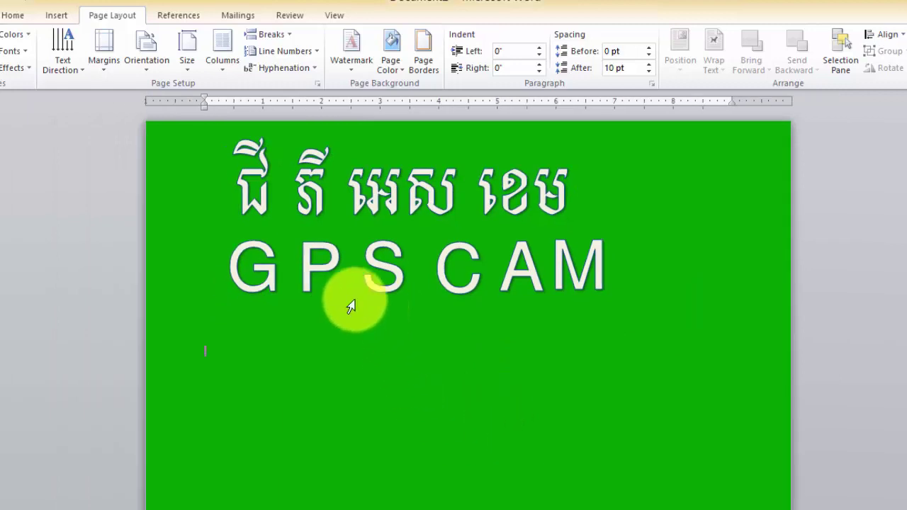
{"action": "left_click", "coordinate": [297, 255]}
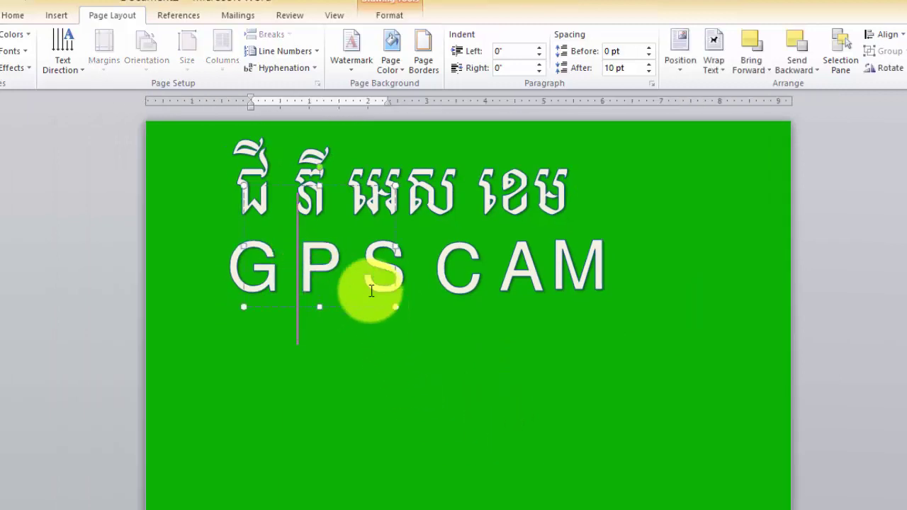
{"action": "double_click", "coordinate": [542, 203]}
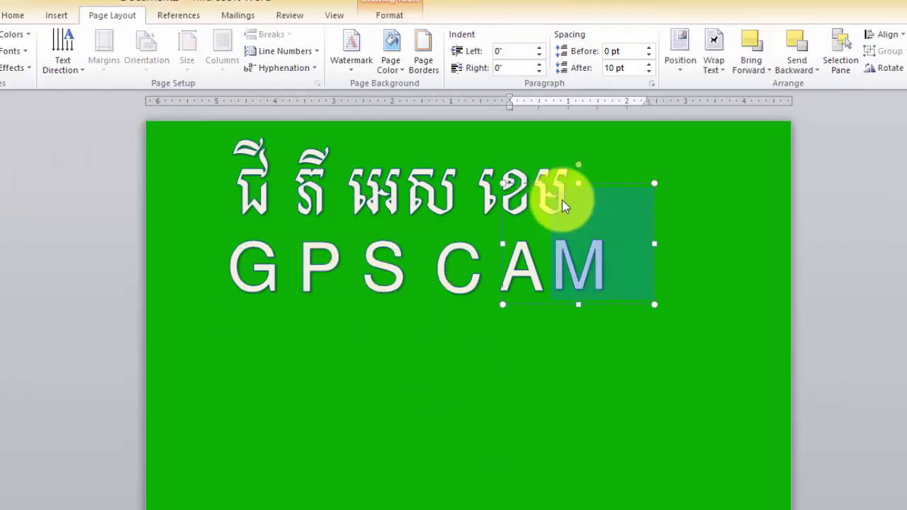
{"action": "left_click", "coordinate": [638, 351]}
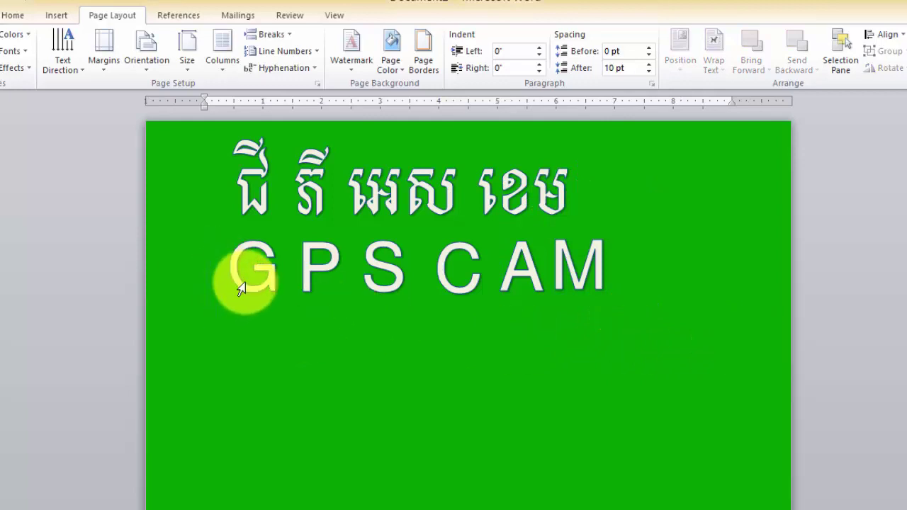
{"action": "left_click", "coordinate": [348, 308]}
{"action": "left_click", "coordinate": [415, 348]}
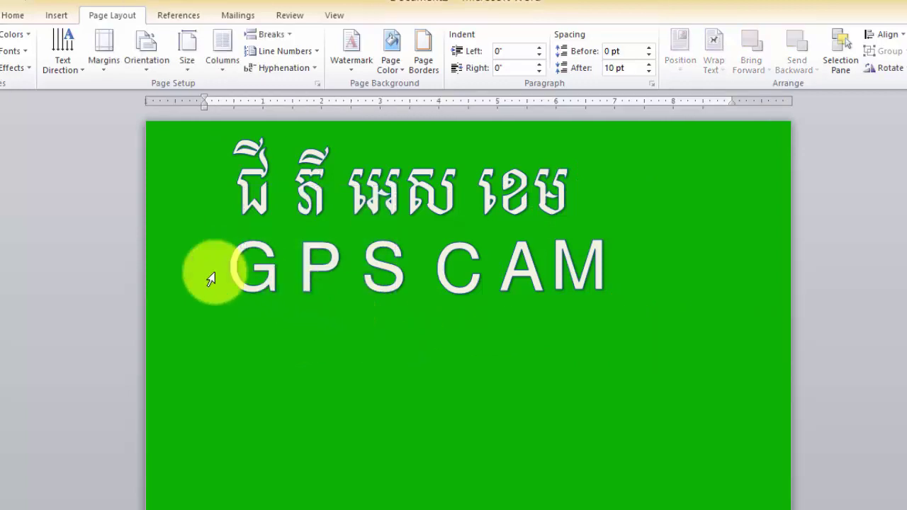
{"action": "left_click", "coordinate": [212, 279]}
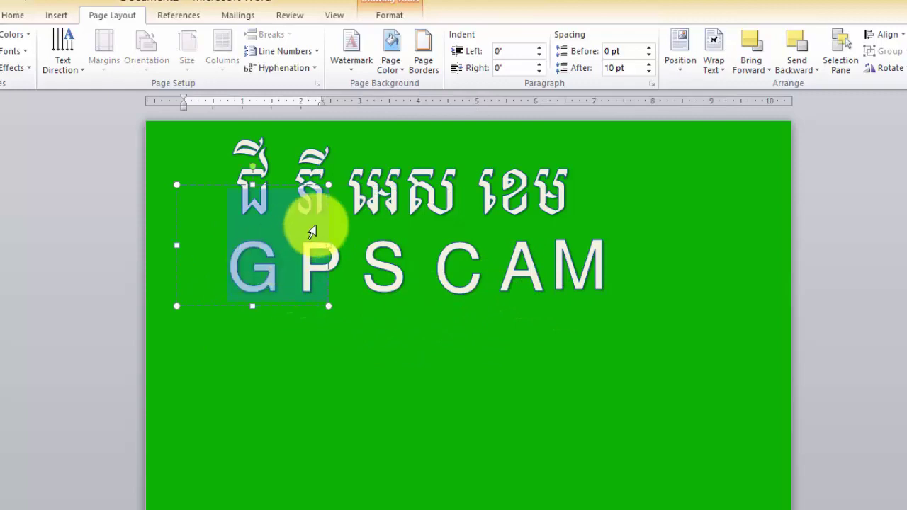
{"action": "left_click_drag", "start_coordinate": [329, 227], "coordinate": [338, 407]}
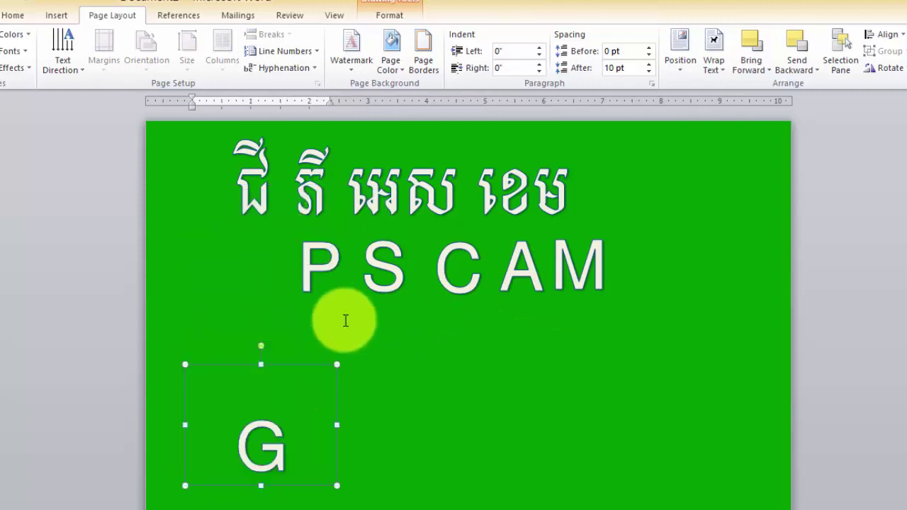
{"action": "left_click_drag", "start_coordinate": [319, 254], "coordinate": [425, 239]}
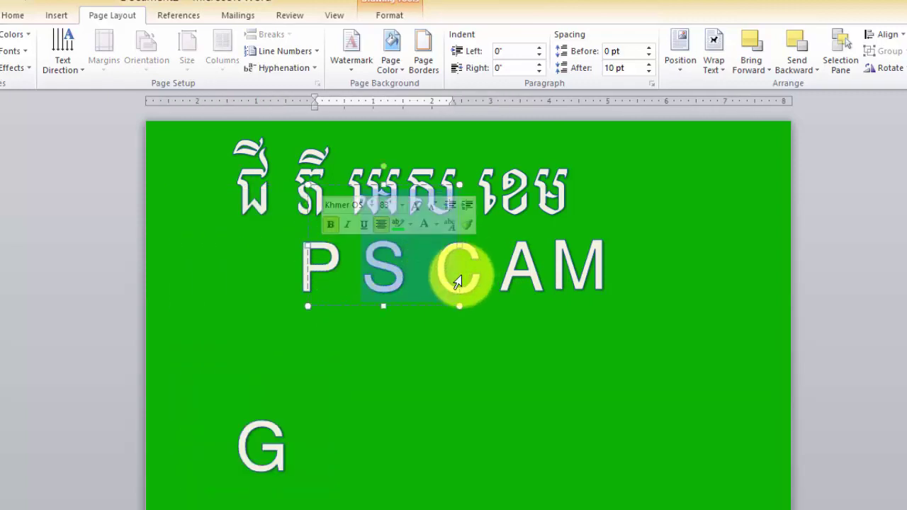
{"action": "left_click_drag", "start_coordinate": [459, 273], "coordinate": [456, 462]}
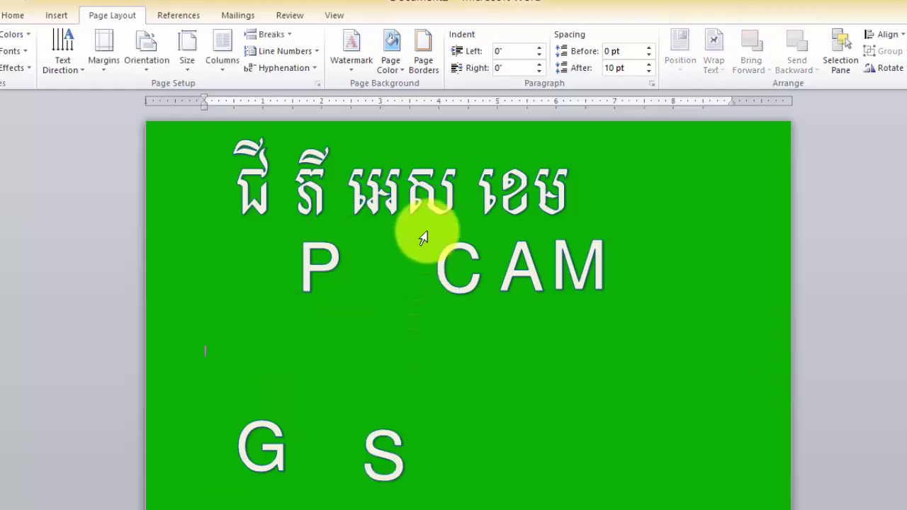
Widen the Khmer title's box so it stretches across the page.
{"action": "left_click", "coordinate": [428, 237]}
{"action": "left_click", "coordinate": [558, 171]}
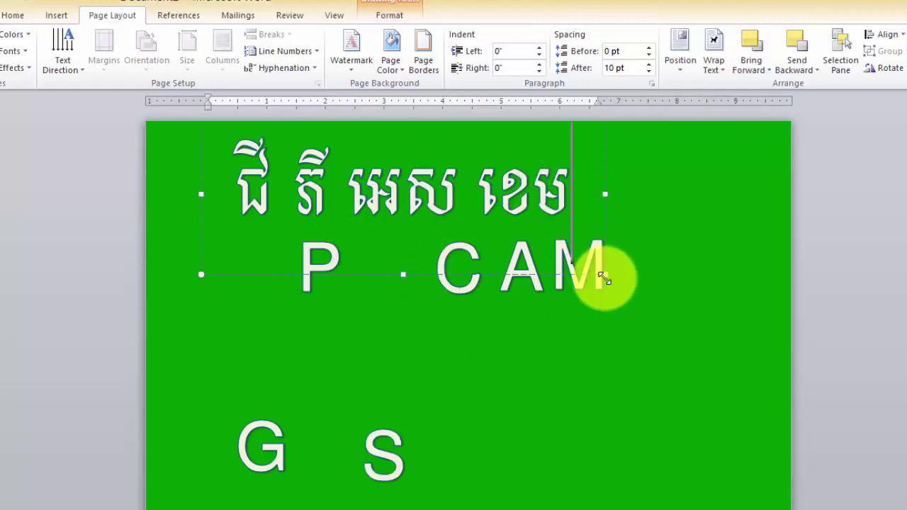
{"action": "left_click_drag", "start_coordinate": [202, 116], "coordinate": [787, 387]}
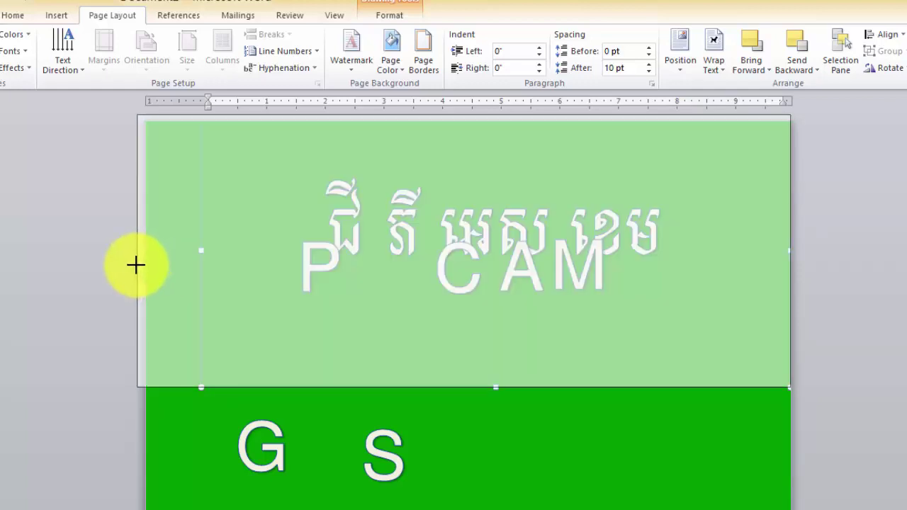
{"action": "left_click_drag", "start_coordinate": [200, 250], "coordinate": [136, 262]}
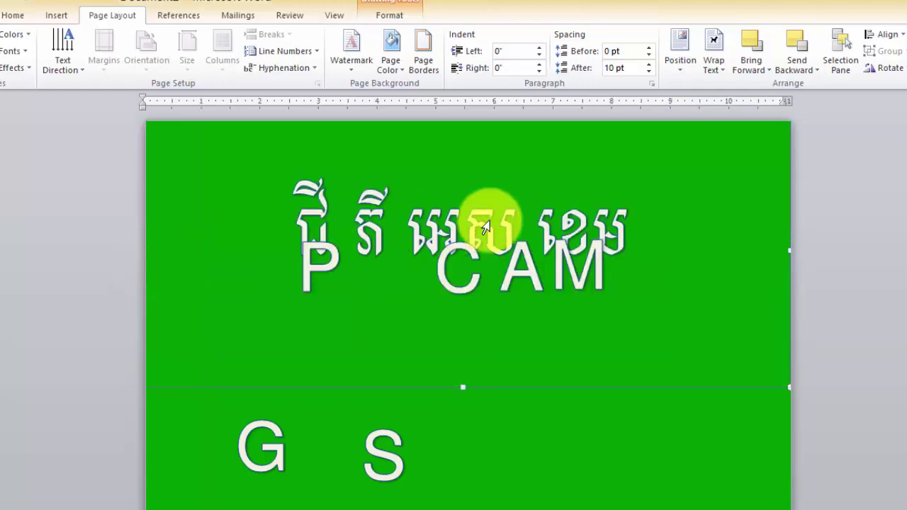
Move the P down between the G and S to spell GPS.
{"action": "left_click", "coordinate": [637, 209]}
{"action": "left_click", "coordinate": [345, 180]}
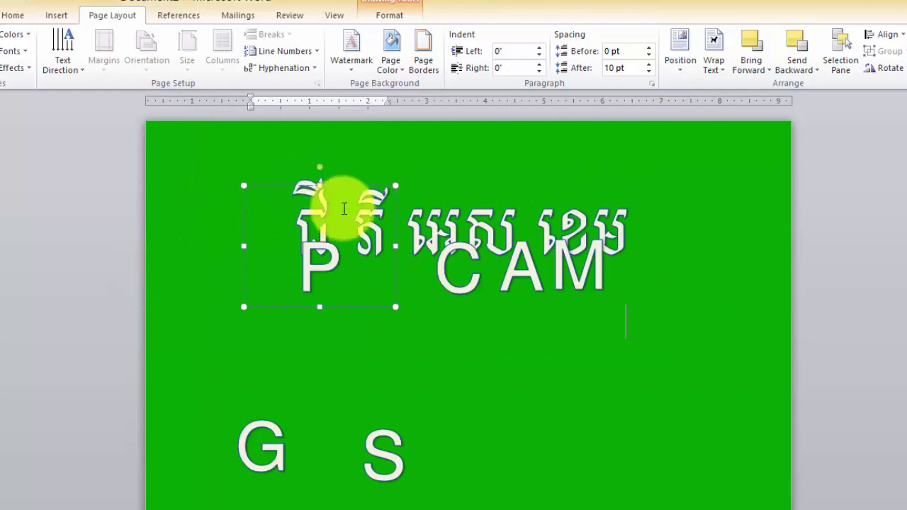
{"action": "mouse_move", "coordinate": [344, 183]}
{"action": "left_mouse_down"}
{"action": "mouse_move", "coordinate": [374, 377]}
{"action": "mouse_move", "coordinate": [360, 377]}
{"action": "left_mouse_up"}
{"action": "left_click", "coordinate": [436, 351]}
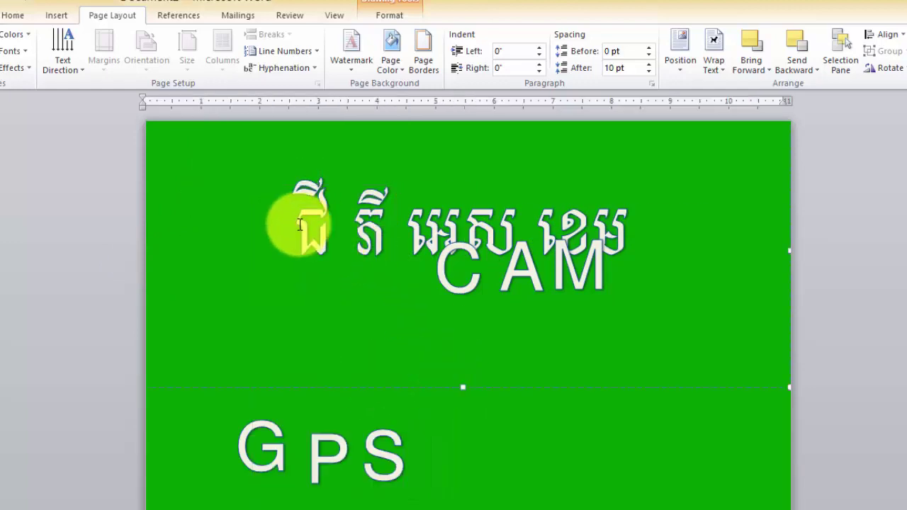
Select the Khmer title text and enlarge it three steps with Ctrl+].
{"action": "left_click_drag", "start_coordinate": [283, 209], "coordinate": [591, 206]}
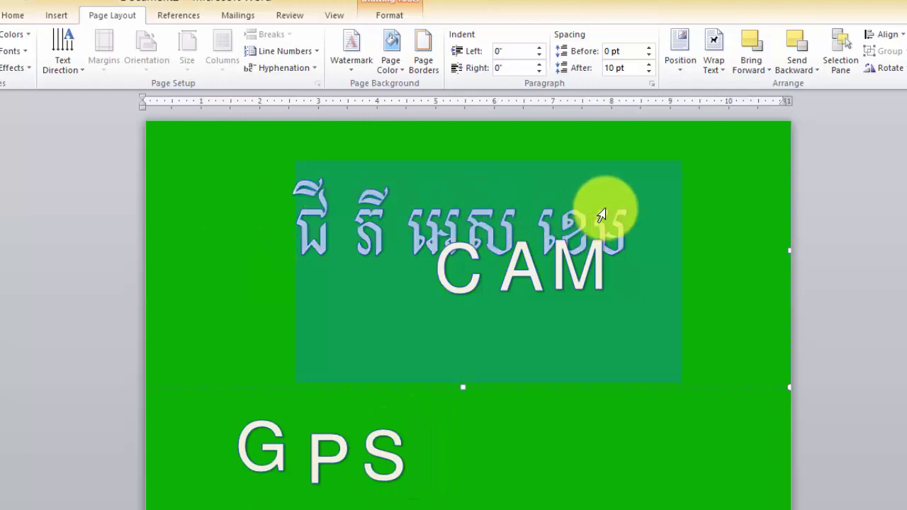
{"action": "key", "text": "ctrl+bracketright"}
{"action": "key", "text": "ctrl+bracketright"}
{"action": "key", "text": "ctrl+bracketright"}
{"action": "key", "text": "ctrl+bracketright"}
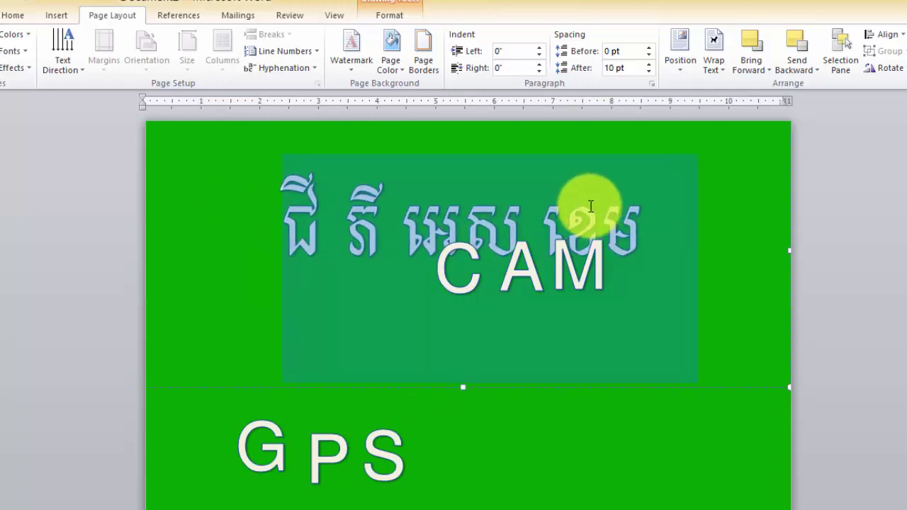
{"action": "key", "text": "ctrl+bracketright"}
{"action": "key", "text": "ctrl+bracketright"}
{"action": "key", "text": "ctrl+bracketright"}
{"action": "key", "text": "ctrl+bracketright"}
{"action": "key", "text": "ctrl+bracketright"}
{"action": "key", "text": "ctrl+bracketright"}
{"action": "key", "text": "ctrl+bracketright"}
{"action": "key", "text": "ctrl+bracketright"}
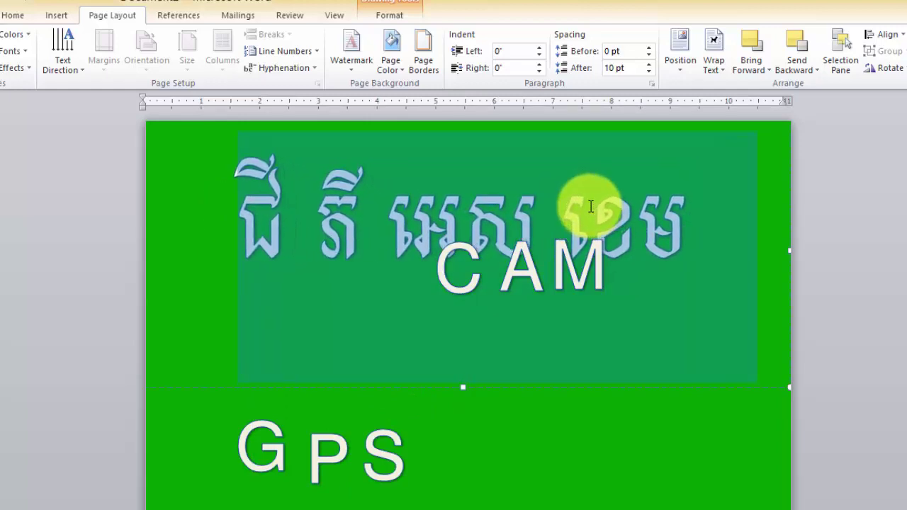
{"action": "key", "text": "ctrl+bracketright"}
{"action": "key", "text": "ctrl+bracketright"}
{"action": "key", "text": "ctrl+bracketright"}
{"action": "key", "text": "ctrl+bracketright"}
{"action": "key", "text": "ctrl+bracketright"}
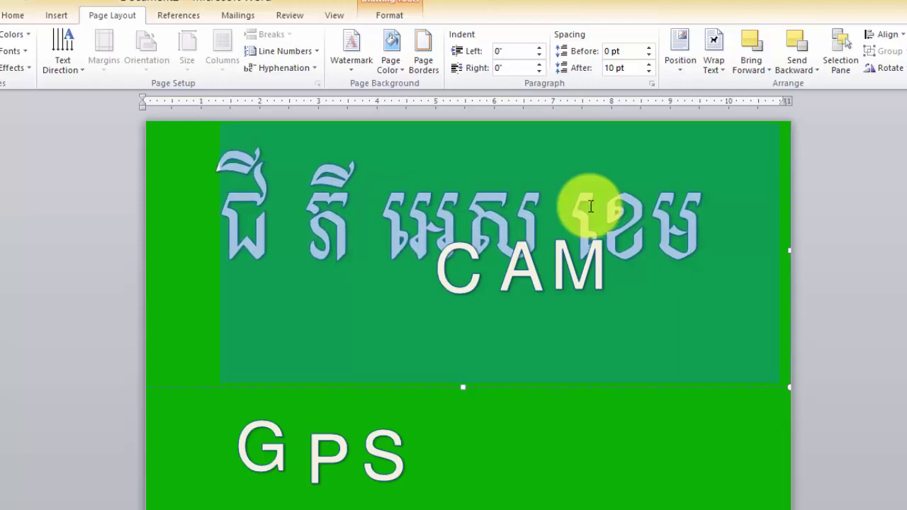
Split CAM by moving the A down and the C just left of it.
{"action": "left_click", "coordinate": [631, 486]}
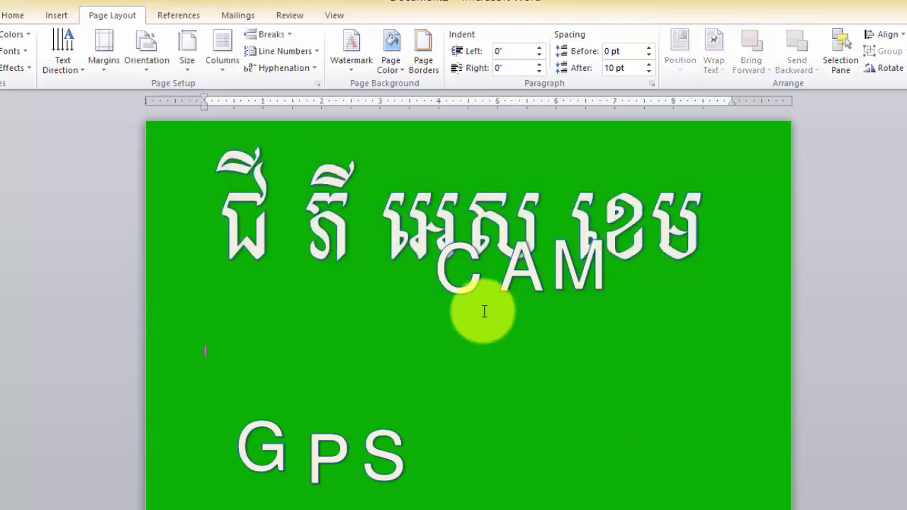
{"action": "double_click", "coordinate": [487, 301]}
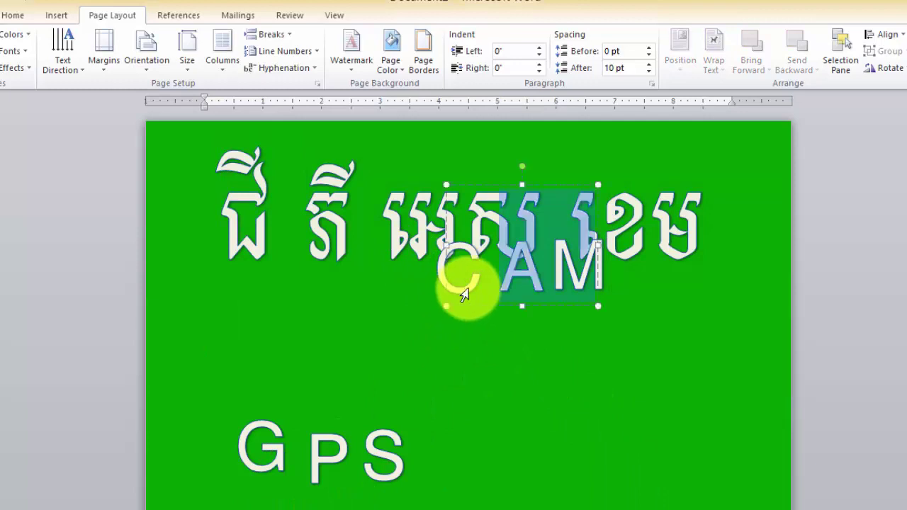
{"action": "left_click_drag", "start_coordinate": [502, 313], "coordinate": [546, 418]}
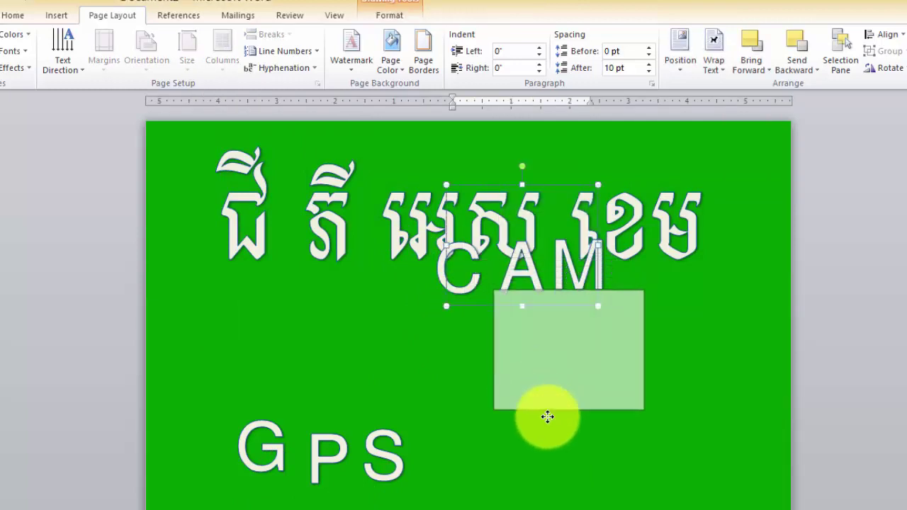
{"action": "left_click", "coordinate": [477, 323]}
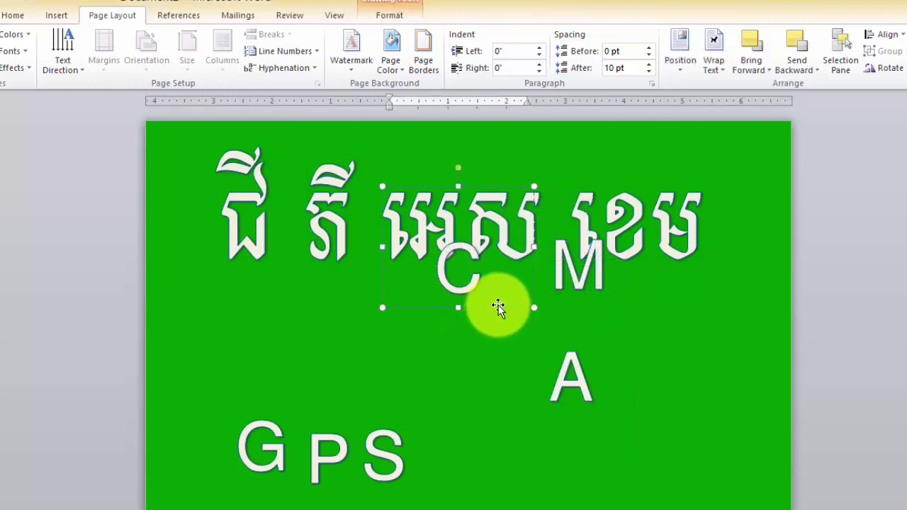
{"action": "left_click_drag", "start_coordinate": [498, 306], "coordinate": [518, 433]}
Pull the G out of GPS, enlarge its box and set it beneath the title's start.
{"action": "left_click", "coordinate": [584, 460]}
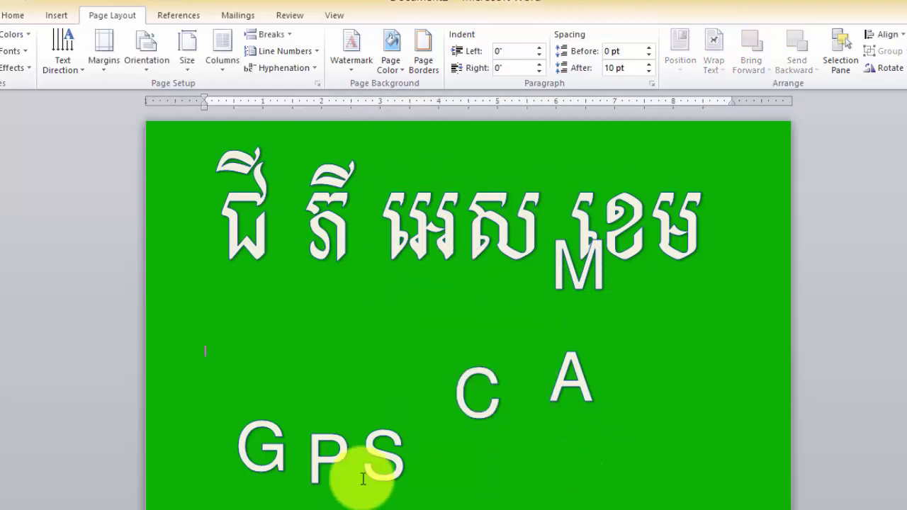
{"action": "left_click", "coordinate": [241, 460]}
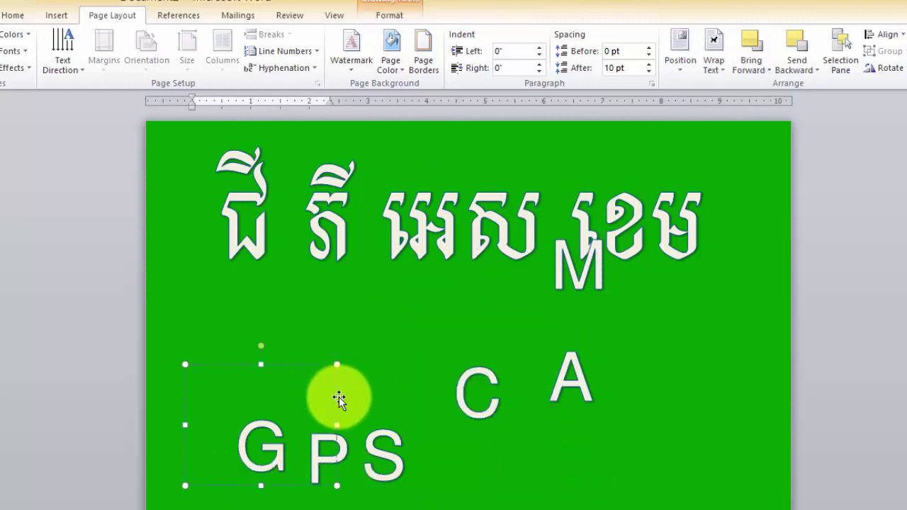
{"action": "left_click_drag", "start_coordinate": [338, 395], "coordinate": [348, 308]}
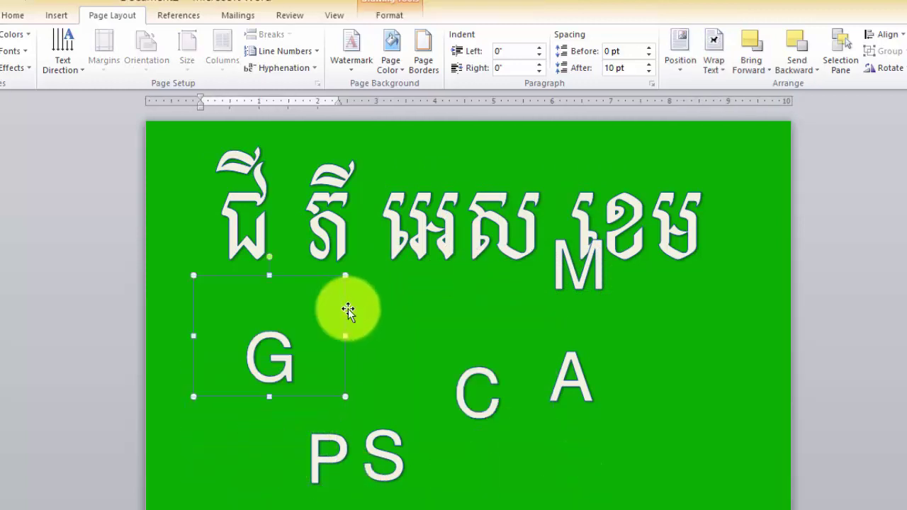
{"action": "mouse_move", "coordinate": [346, 370]}
{"action": "left_mouse_down"}
{"action": "mouse_move", "coordinate": [330, 353]}
{"action": "mouse_move", "coordinate": [343, 400]}
{"action": "mouse_move", "coordinate": [359, 417]}
{"action": "left_mouse_up"}
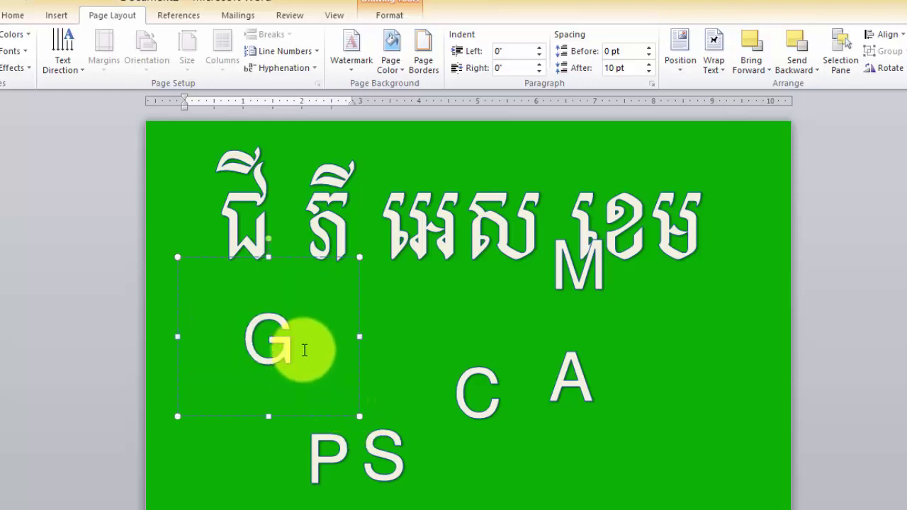
{"action": "left_click_drag", "start_coordinate": [305, 351], "coordinate": [220, 350]}
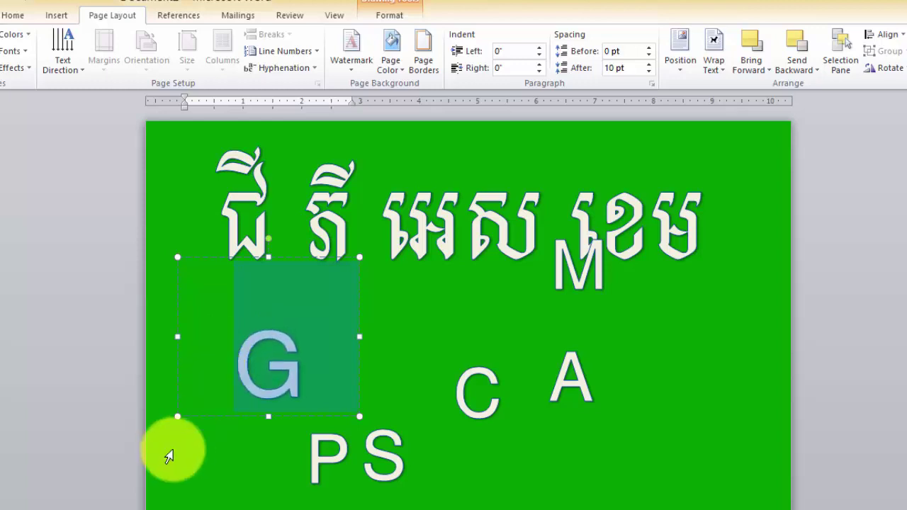
{"action": "left_click_drag", "start_coordinate": [178, 417], "coordinate": [161, 448]}
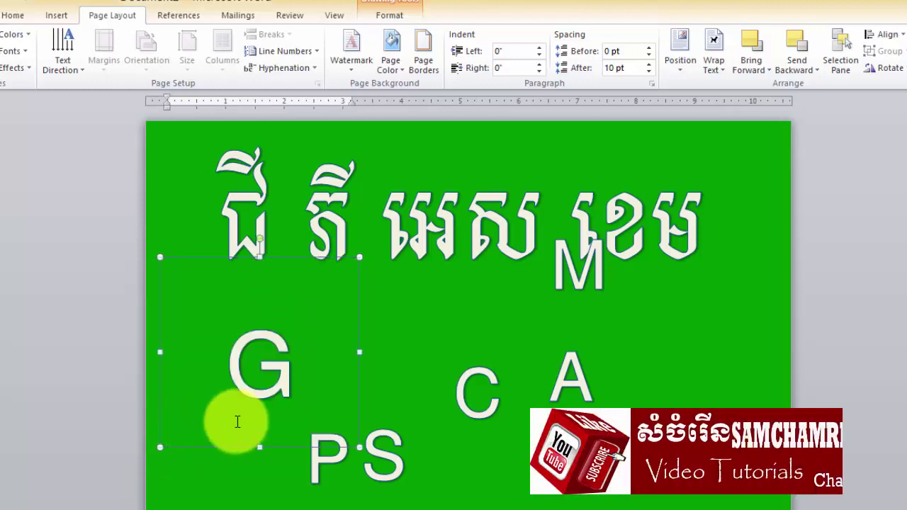
{"action": "left_click_drag", "start_coordinate": [359, 338], "coordinate": [351, 294]}
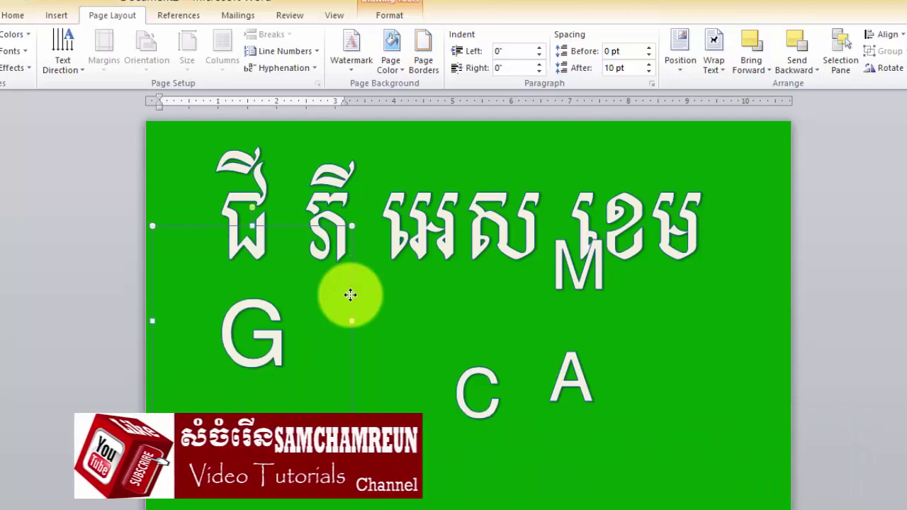
{"action": "left_click", "coordinate": [450, 457]}
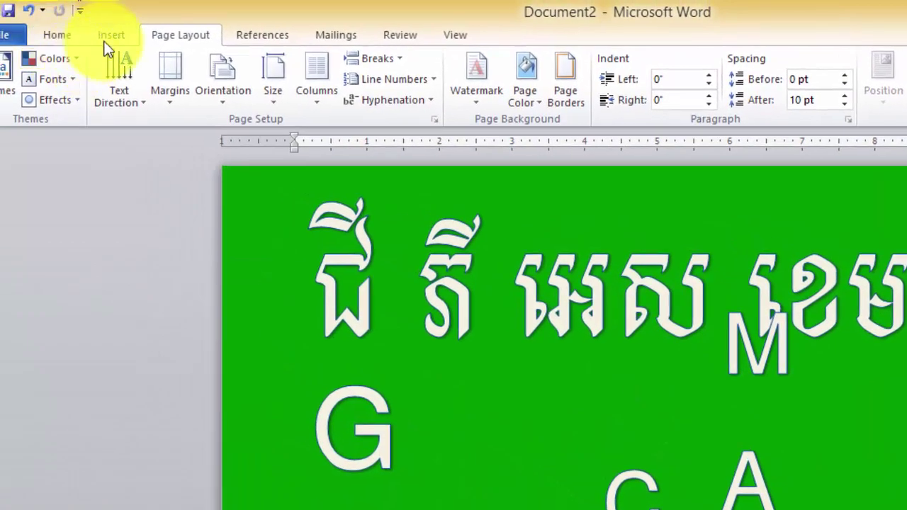
Draw a Chevron block arrow to the right of the A and widen it.
{"action": "left_click", "coordinate": [56, 15]}
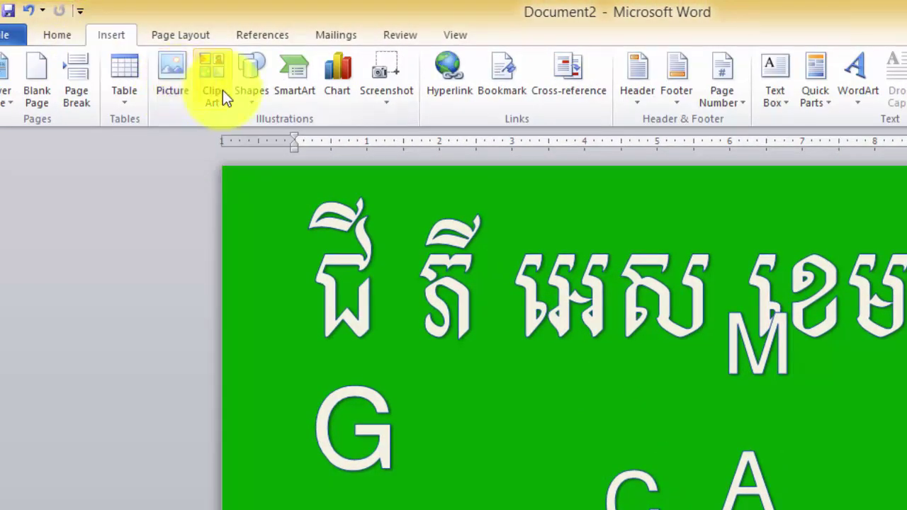
{"action": "left_click", "coordinate": [257, 93]}
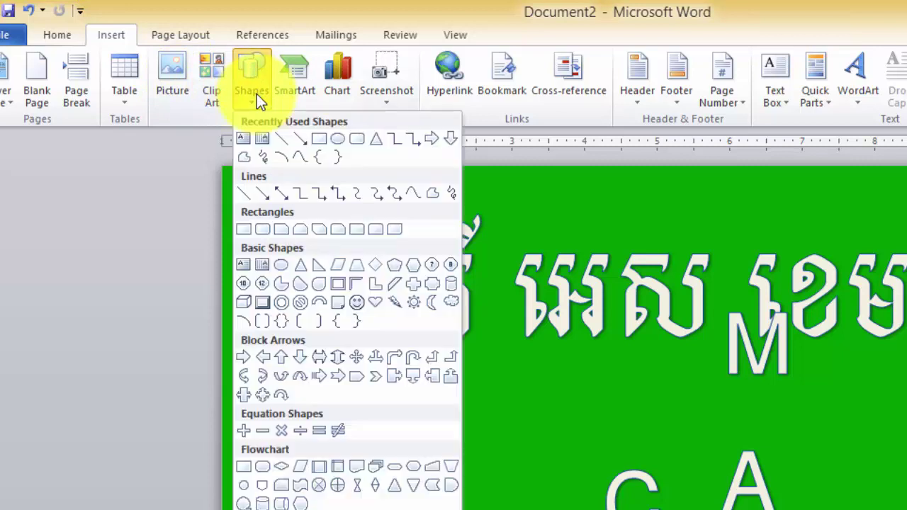
{"action": "left_click", "coordinate": [359, 381]}
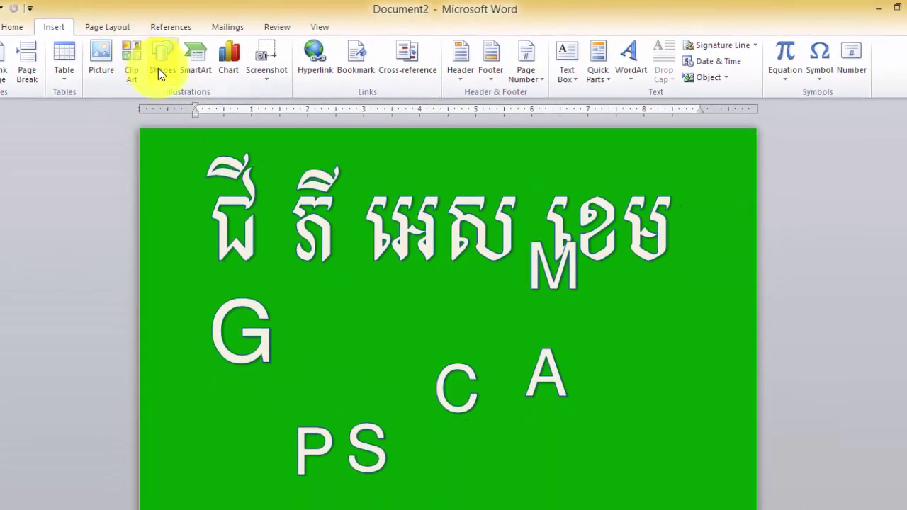
{"action": "left_click", "coordinate": [158, 68]}
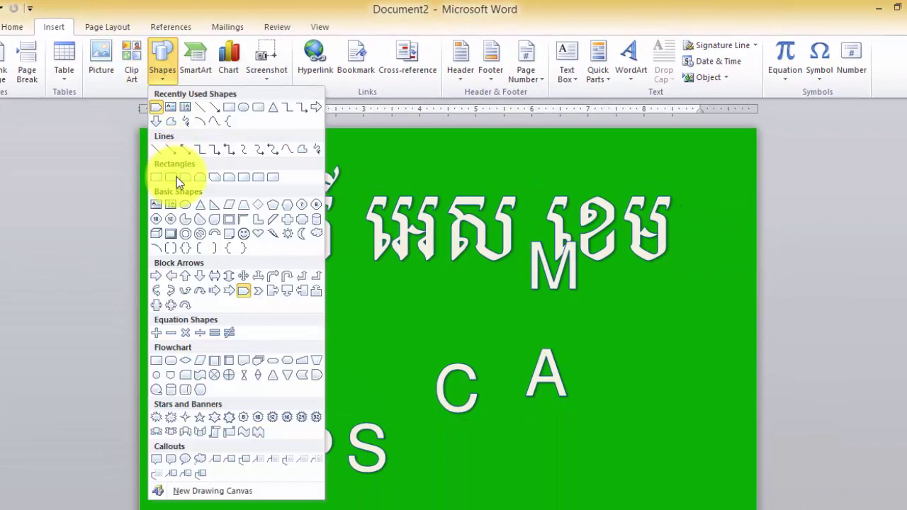
{"action": "left_click", "coordinate": [244, 287]}
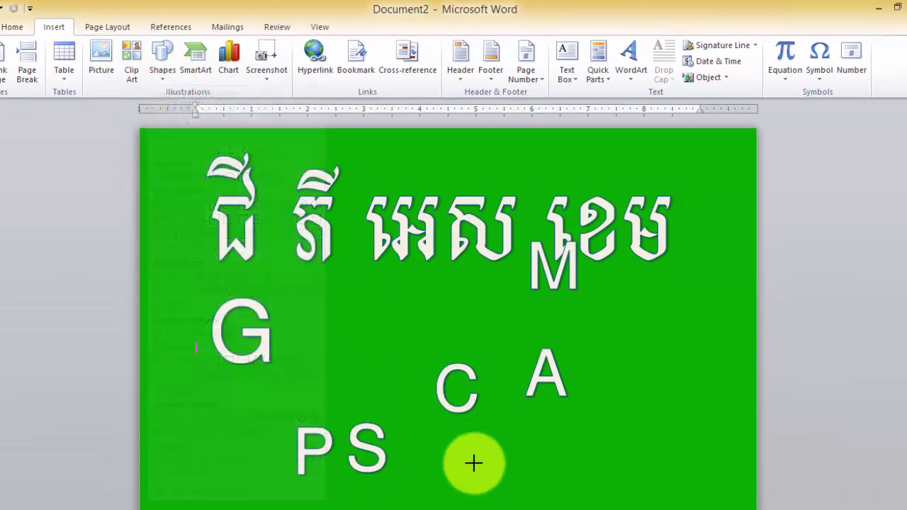
{"action": "left_click_drag", "start_coordinate": [589, 275], "coordinate": [729, 402]}
{"action": "mouse_move", "coordinate": [685, 359]}
{"action": "left_mouse_down"}
{"action": "mouse_move", "coordinate": [672, 349]}
{"action": "mouse_move", "coordinate": [678, 353]}
{"action": "left_mouse_up"}
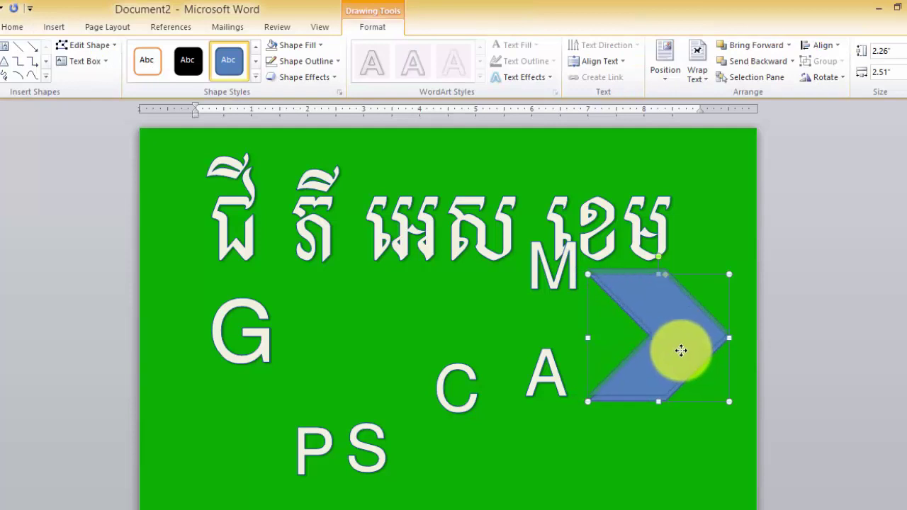
{"action": "mouse_move", "coordinate": [683, 351]}
{"action": "left_mouse_down"}
{"action": "mouse_move", "coordinate": [708, 333]}
{"action": "mouse_move", "coordinate": [675, 334]}
{"action": "left_mouse_up"}
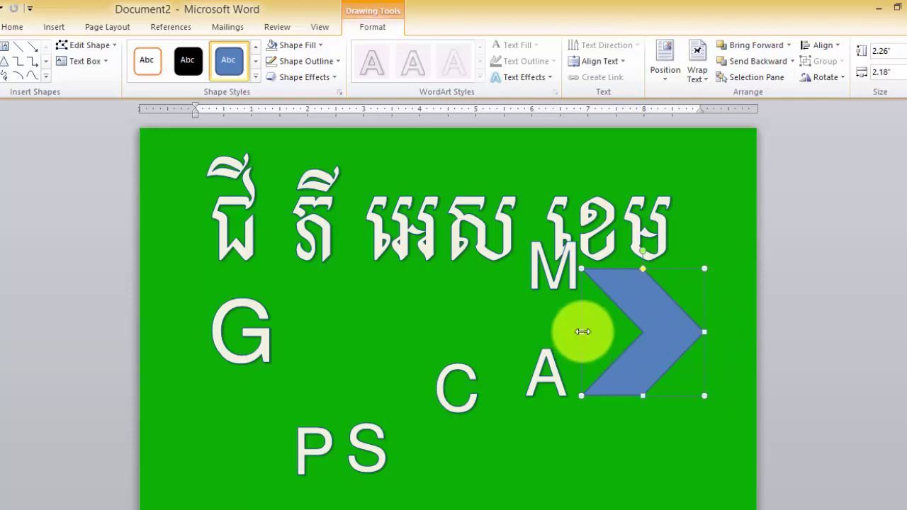
{"action": "left_click_drag", "start_coordinate": [583, 331], "coordinate": [569, 334]}
{"action": "left_click_drag", "start_coordinate": [645, 331], "coordinate": [659, 334]}
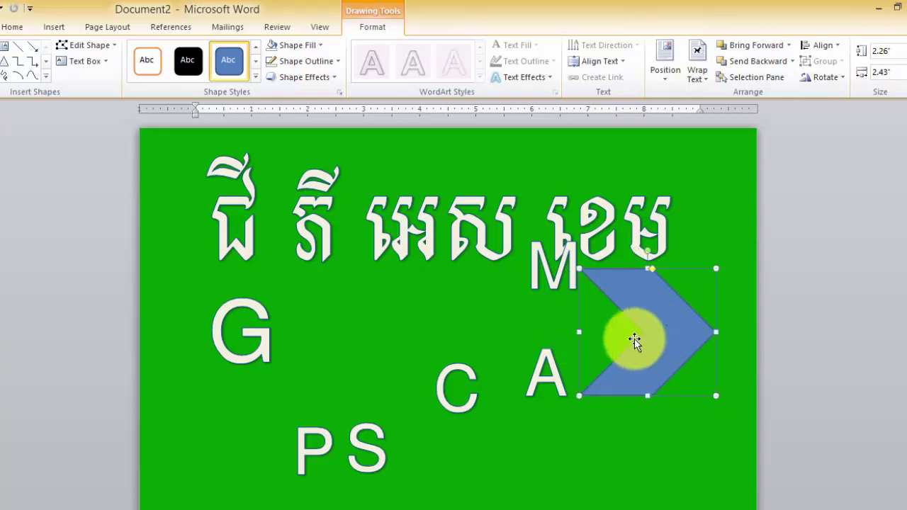
Move the M box down over the chevron and enlarge it toward the left.
{"action": "left_click", "coordinate": [543, 273]}
{"action": "left_click", "coordinate": [543, 248]}
{"action": "left_click", "coordinate": [560, 283]}
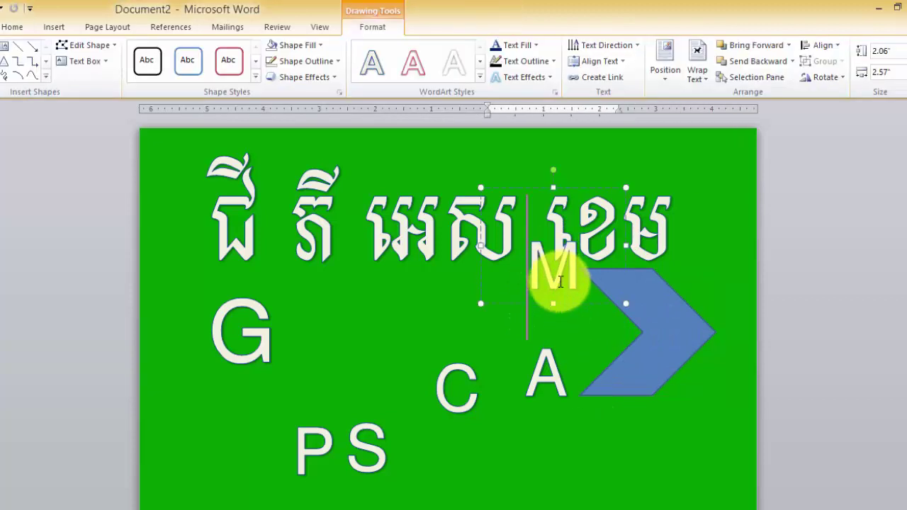
{"action": "mouse_move", "coordinate": [583, 307]}
{"action": "left_mouse_down"}
{"action": "mouse_move", "coordinate": [594, 371]}
{"action": "mouse_move", "coordinate": [663, 391]}
{"action": "left_mouse_up"}
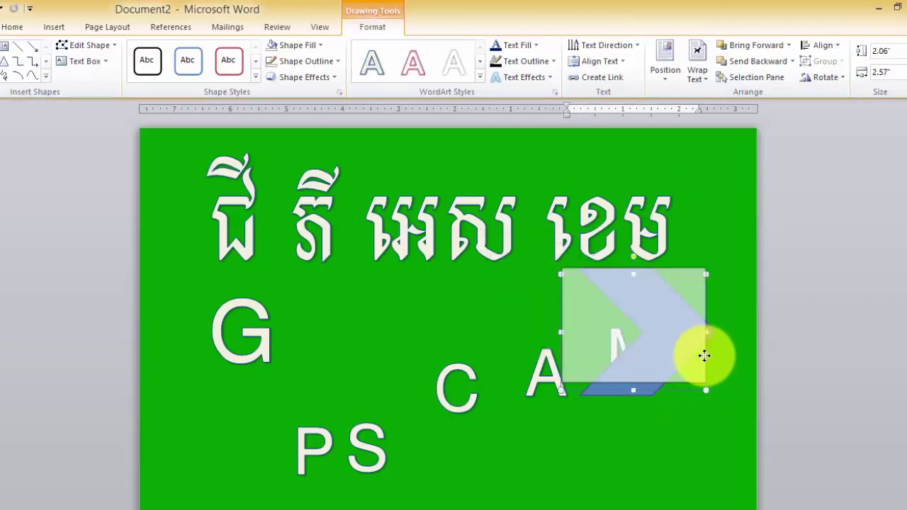
{"action": "left_click_drag", "start_coordinate": [706, 366], "coordinate": [744, 449]}
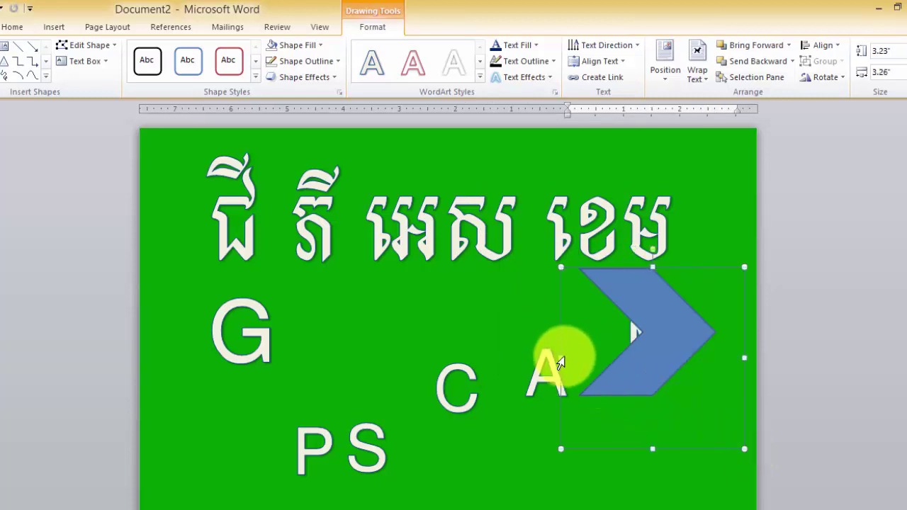
{"action": "left_click_drag", "start_coordinate": [560, 446], "coordinate": [524, 454]}
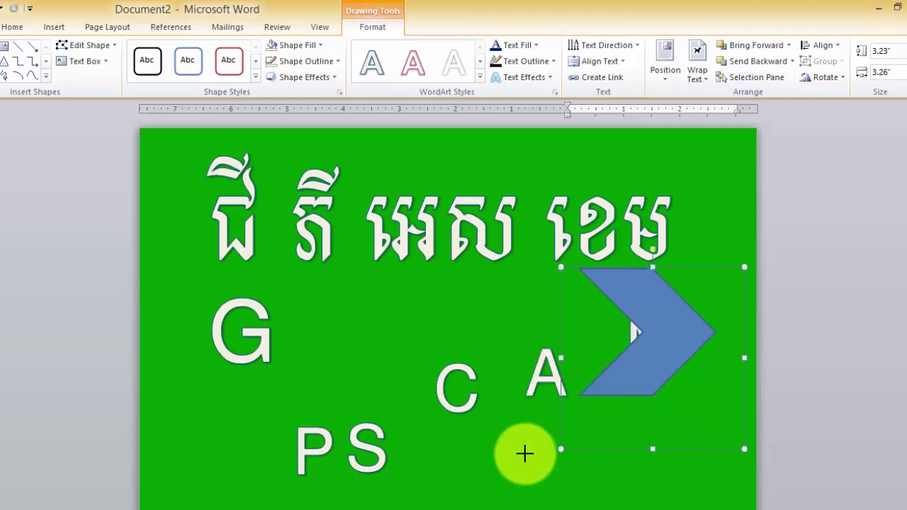
{"action": "left_click", "coordinate": [698, 78]}
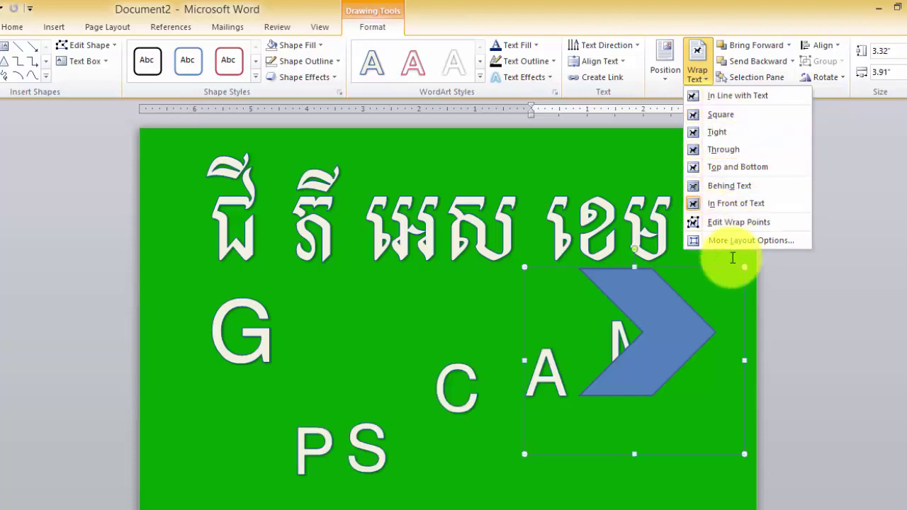
Send the blue chevron to back so the white M shows on top.
{"action": "left_click", "coordinate": [663, 323]}
{"action": "left_click", "coordinate": [517, 324]}
{"action": "left_click", "coordinate": [679, 320]}
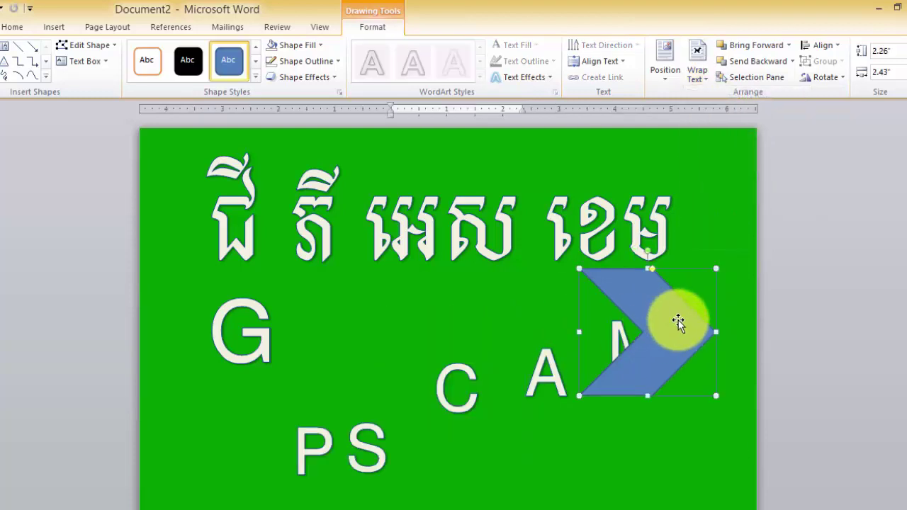
{"action": "right_click", "coordinate": [680, 324]}
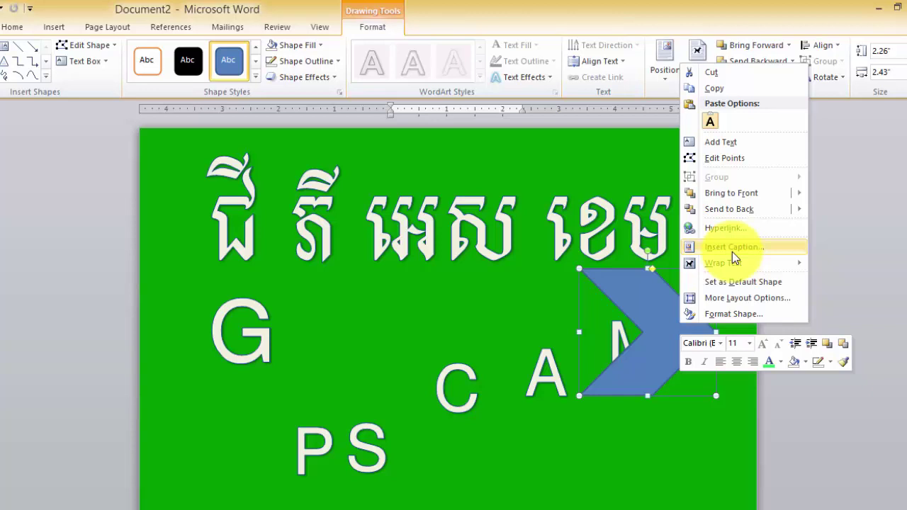
{"action": "mouse_move", "coordinate": [750, 215]}
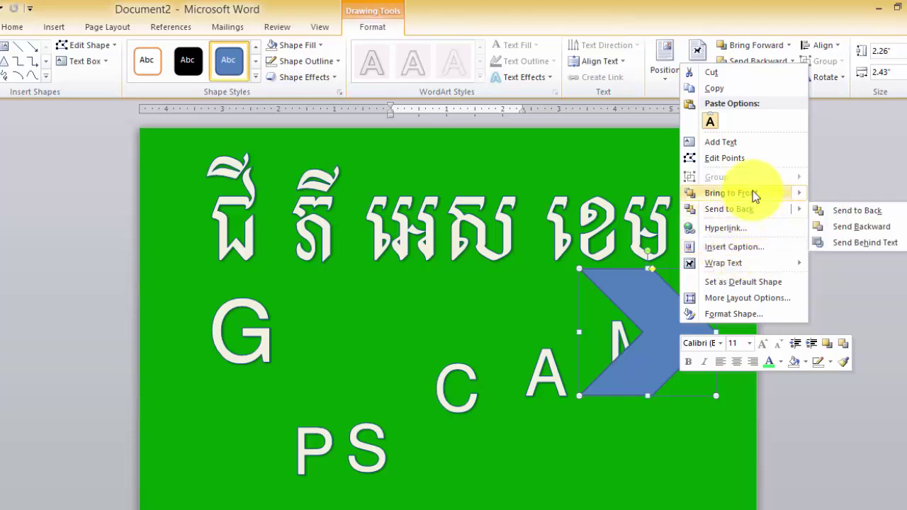
{"action": "left_click", "coordinate": [840, 212]}
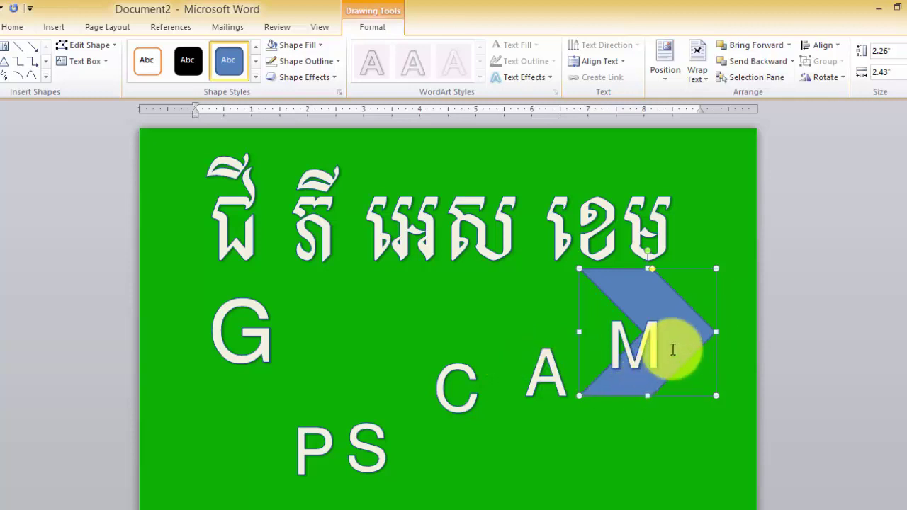
Drag and nudge the M text box until the letter sits centred on the chevron.
{"action": "left_click", "coordinate": [636, 354]}
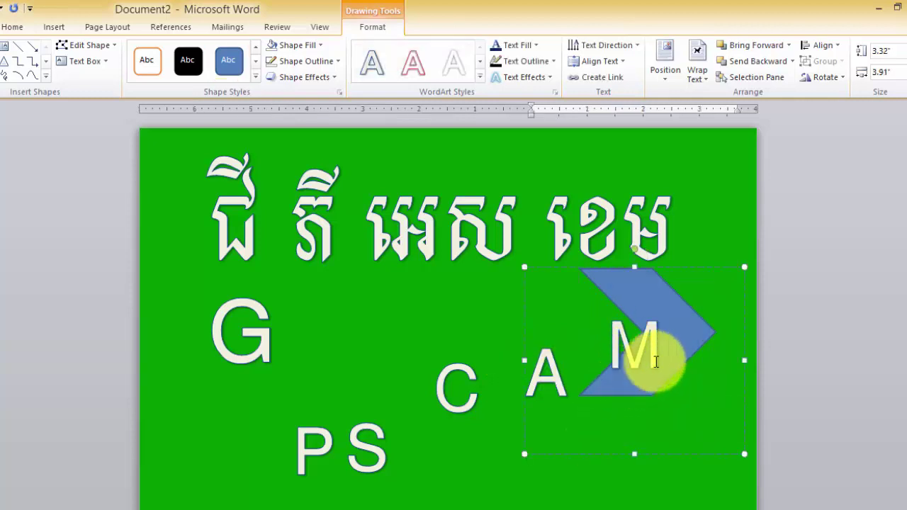
{"action": "left_click_drag", "start_coordinate": [656, 361], "coordinate": [511, 354]}
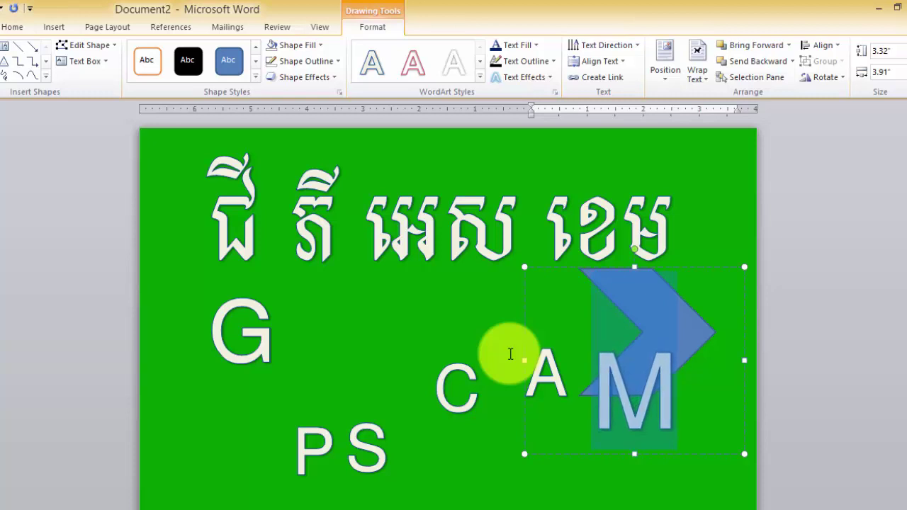
{"action": "left_click", "coordinate": [297, 314]}
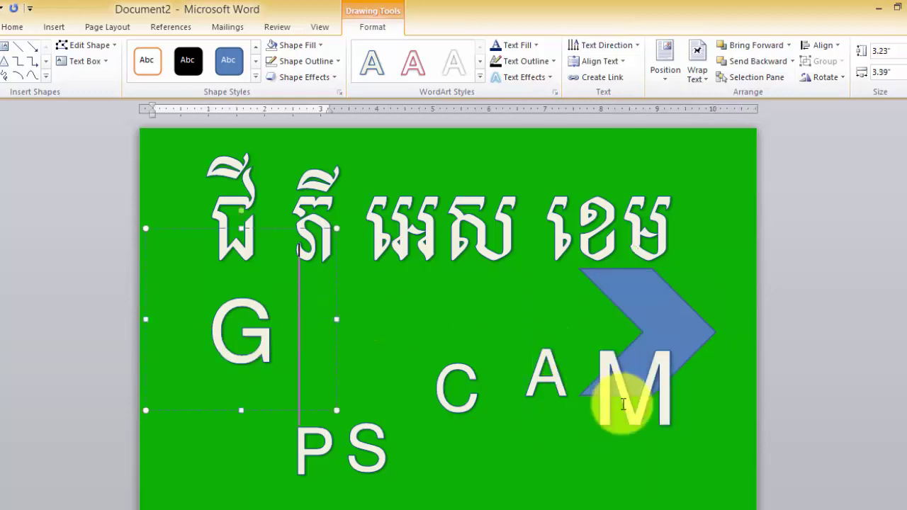
{"action": "left_click", "coordinate": [617, 399]}
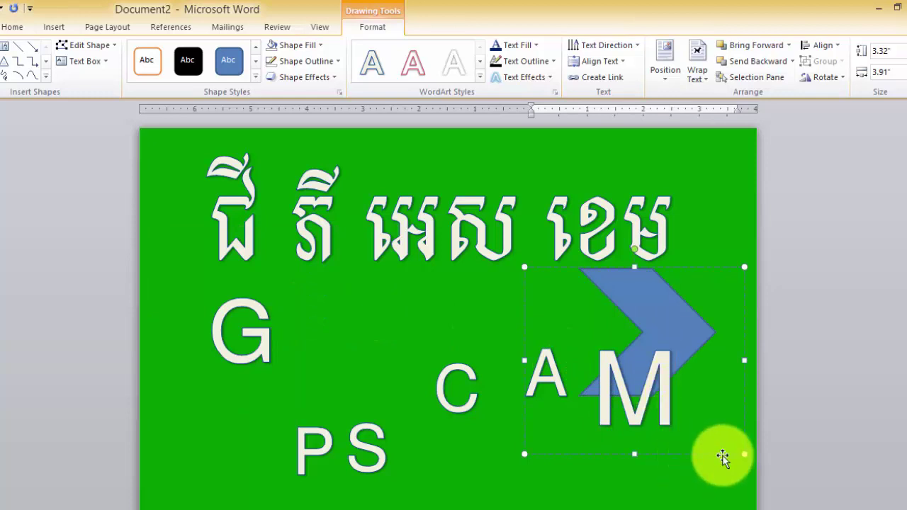
{"action": "left_click_drag", "start_coordinate": [722, 455], "coordinate": [693, 411]}
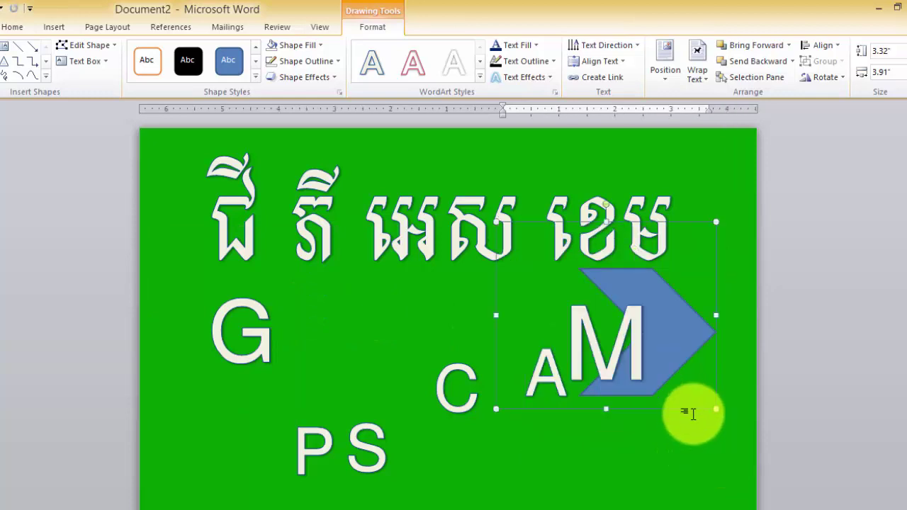
{"action": "left_click_drag", "start_coordinate": [697, 403], "coordinate": [699, 388]}
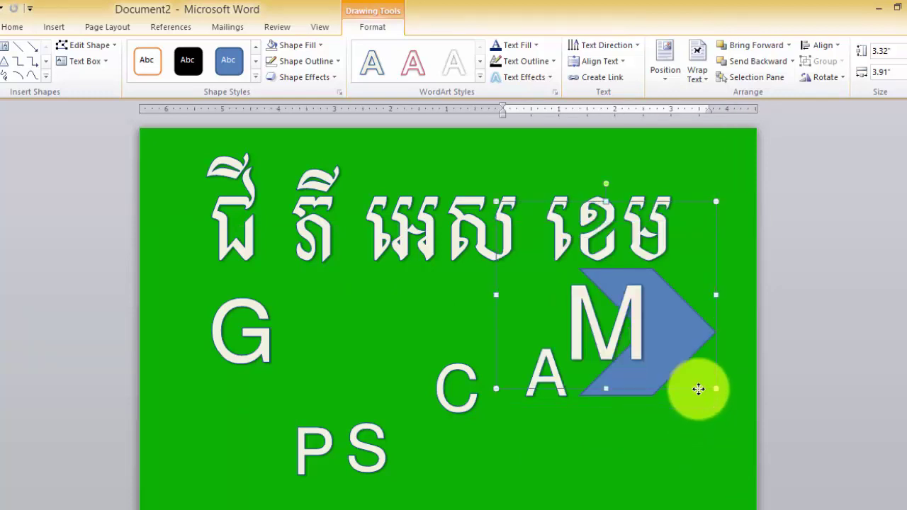
{"action": "left_click", "coordinate": [691, 389]}
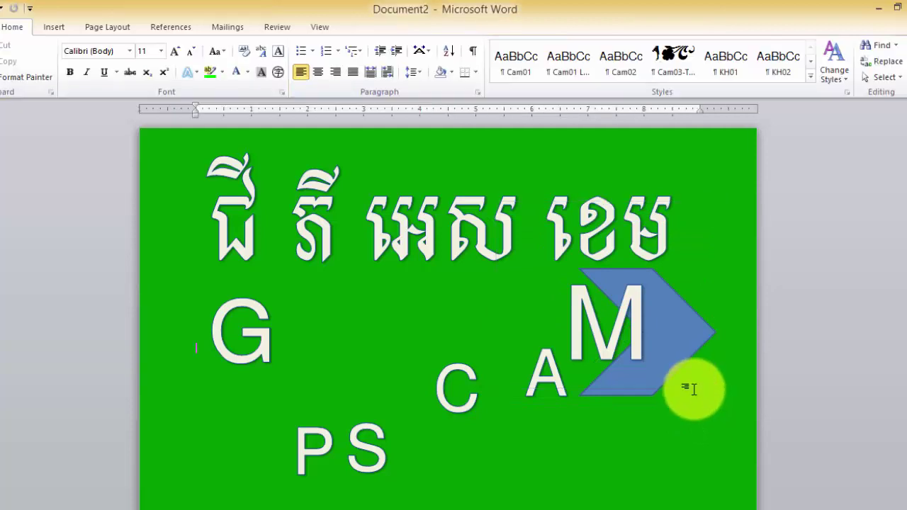
{"action": "left_click", "coordinate": [608, 334]}
{"action": "left_click_drag", "start_coordinate": [709, 359], "coordinate": [723, 367]}
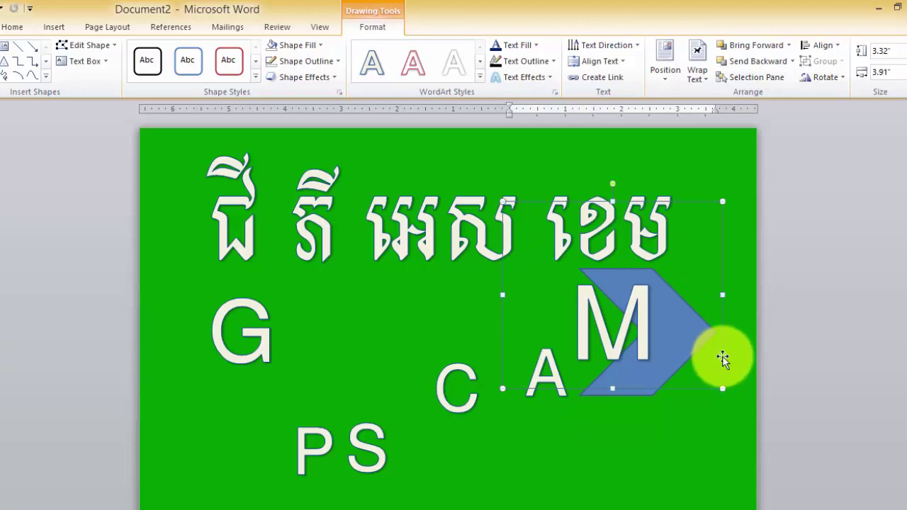
{"action": "left_click_drag", "start_coordinate": [723, 356], "coordinate": [725, 357]}
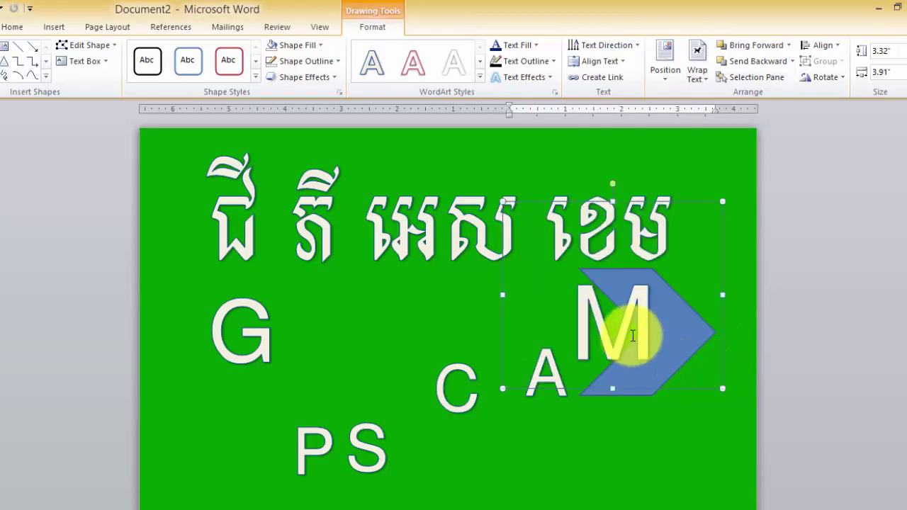
{"action": "left_click_drag", "start_coordinate": [651, 391], "coordinate": [661, 391]}
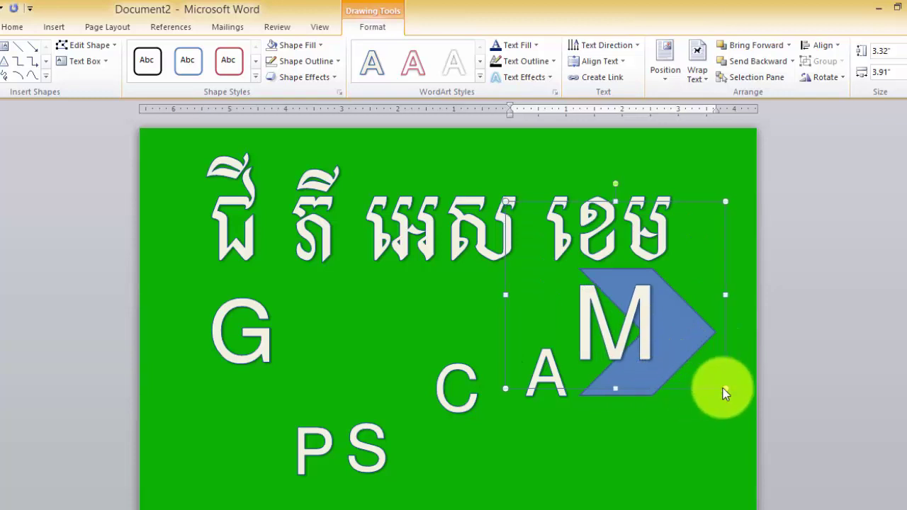
{"action": "key", "text": "ctrl+Right"}
{"action": "key", "text": "ctrl+Right"}
{"action": "key", "text": "ctrl+Right"}
{"action": "key", "text": "ctrl+Right"}
{"action": "key", "text": "ctrl+Right"}
{"action": "key", "text": "ctrl+Right"}
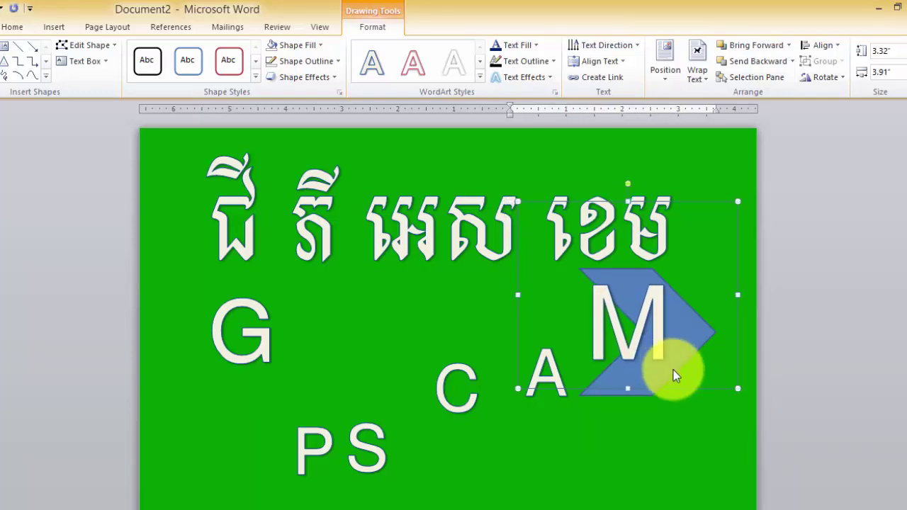
{"action": "key", "text": "ctrl+Right"}
{"action": "key", "text": "ctrl+Right"}
{"action": "key", "text": "ctrl+Right"}
{"action": "key", "text": "ctrl+Right"}
{"action": "key", "text": "ctrl+Right"}
{"action": "key", "text": "ctrl+Right"}
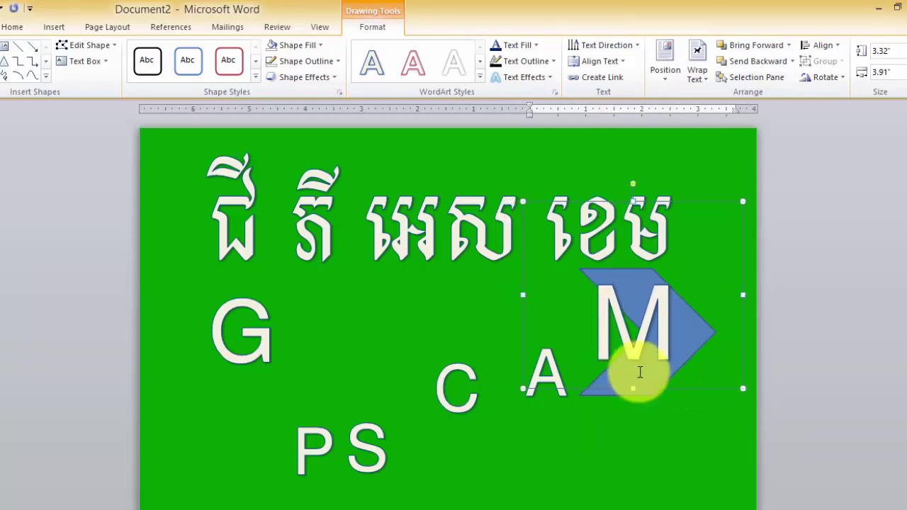
Move the blue chevron slightly up behind the M.
{"action": "left_click", "coordinate": [643, 423]}
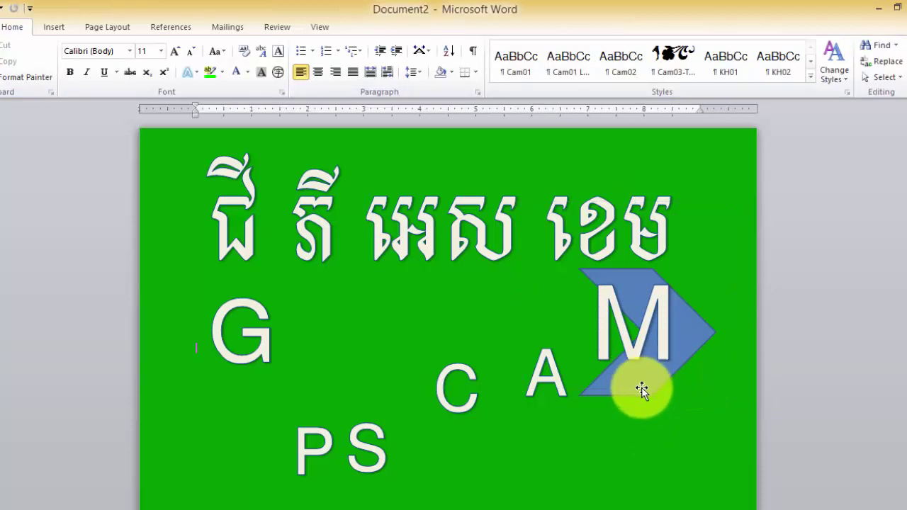
{"action": "left_click", "coordinate": [641, 396]}
{"action": "left_click", "coordinate": [642, 393]}
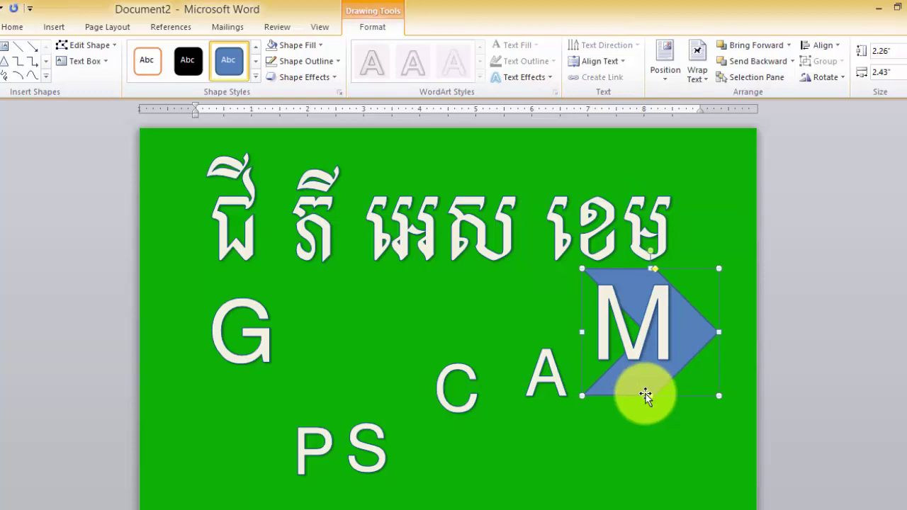
{"action": "left_click_drag", "start_coordinate": [649, 391], "coordinate": [648, 379]}
{"action": "left_click", "coordinate": [642, 419]}
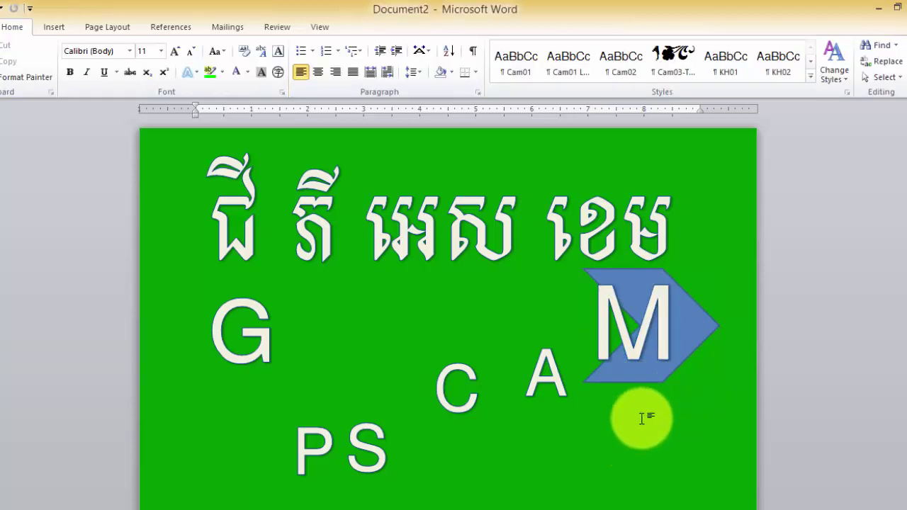
Resize the M text frame to 3.22" by 3.78", keeping it over the chevron.
{"action": "left_click", "coordinate": [634, 371]}
{"action": "left_click_drag", "start_coordinate": [591, 294], "coordinate": [523, 297]}
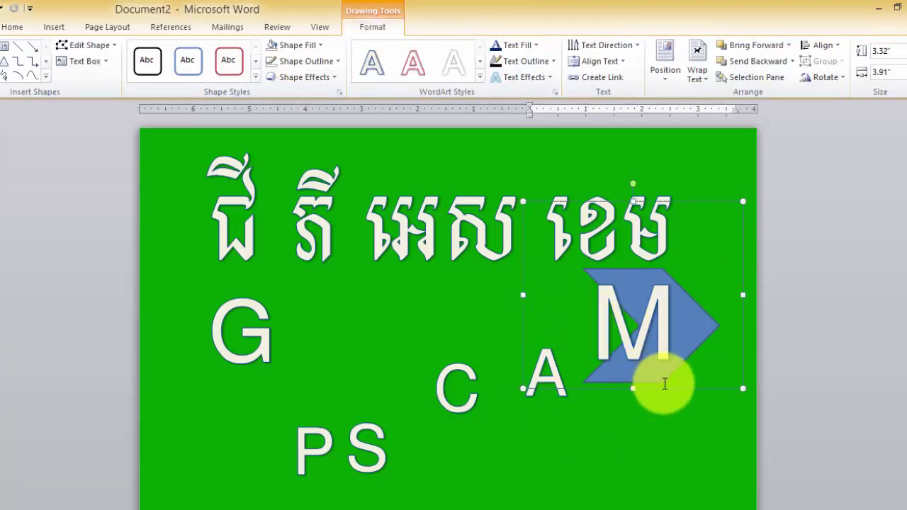
{"action": "left_click", "coordinate": [746, 334]}
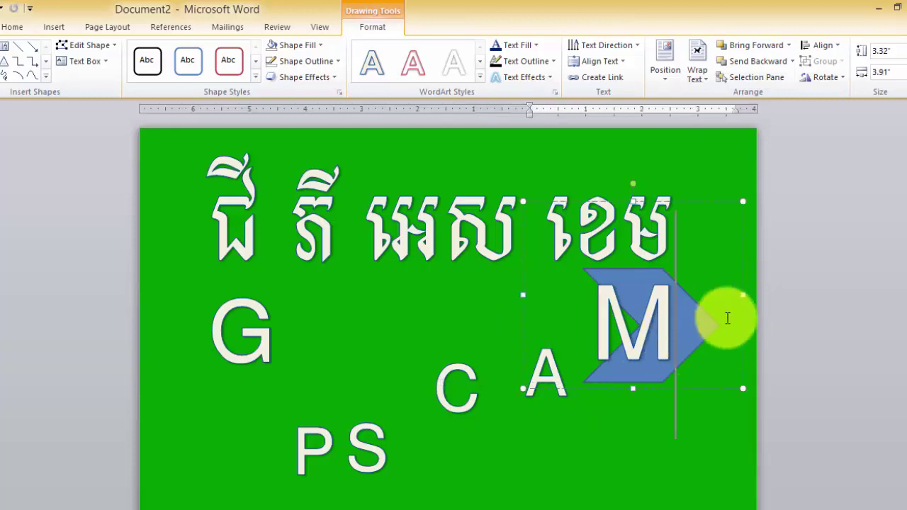
{"action": "left_click_drag", "start_coordinate": [742, 295], "coordinate": [714, 299]}
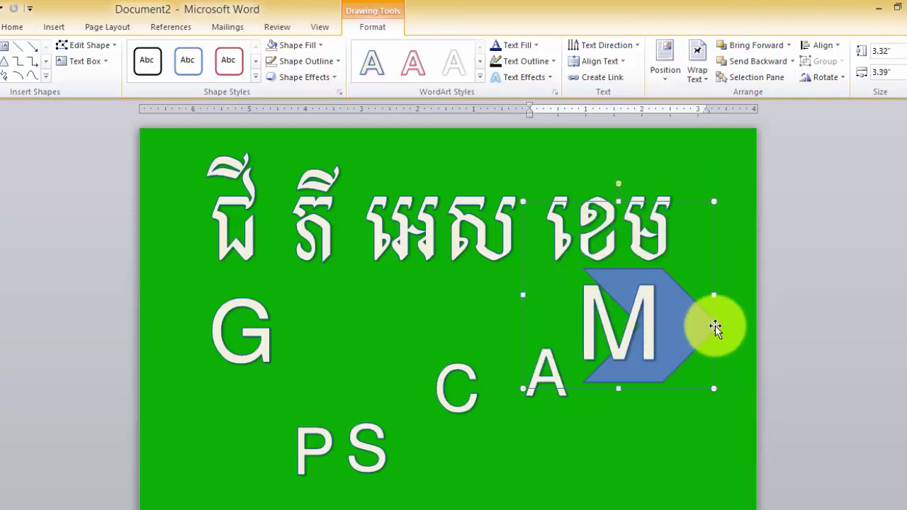
{"action": "key", "text": "ctrl+z"}
{"action": "left_click", "coordinate": [644, 394]}
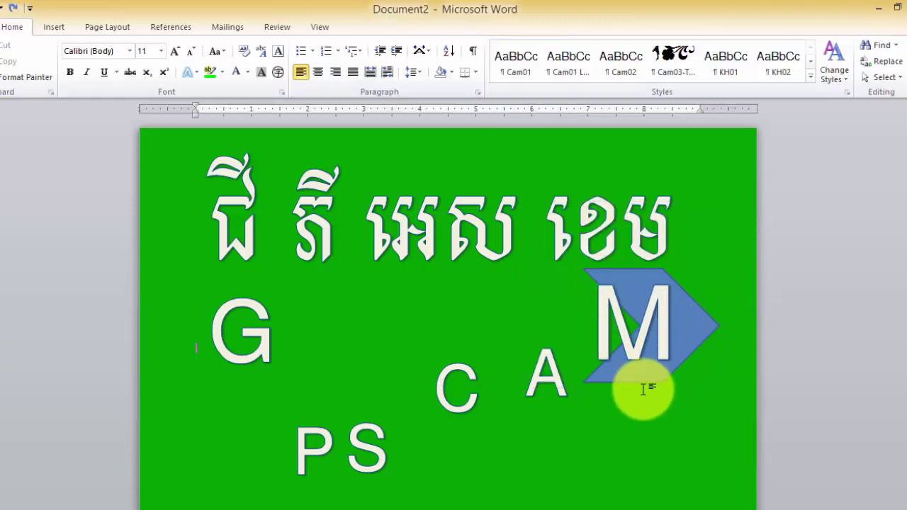
{"action": "left_click", "coordinate": [644, 380]}
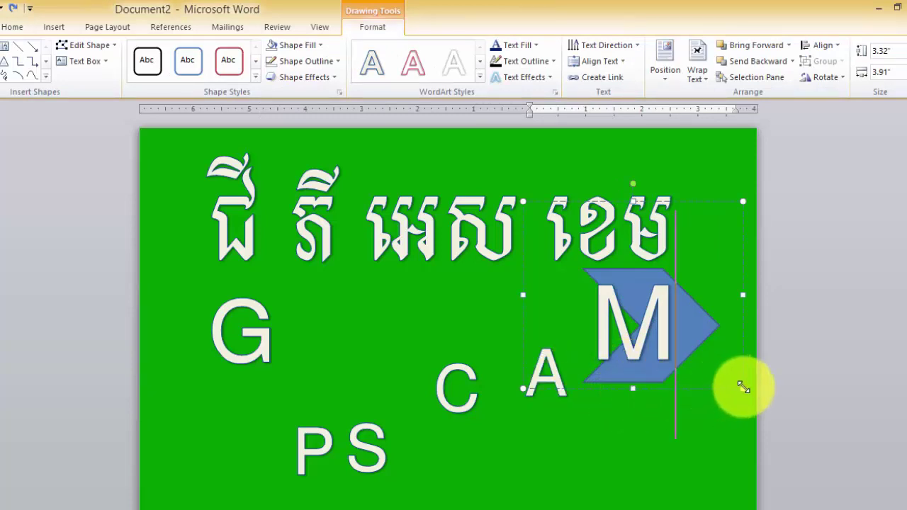
{"action": "left_click_drag", "start_coordinate": [743, 388], "coordinate": [735, 381]}
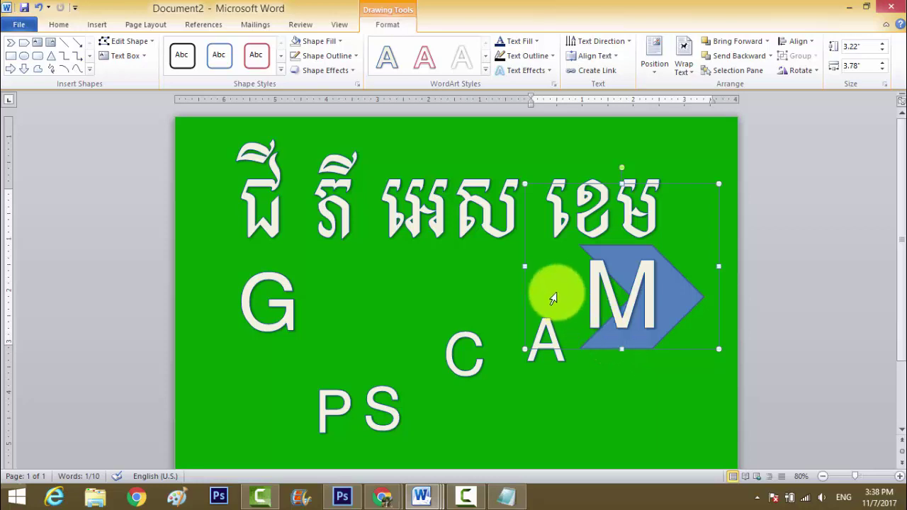
{"action": "left_click_drag", "start_coordinate": [529, 289], "coordinate": [534, 289]}
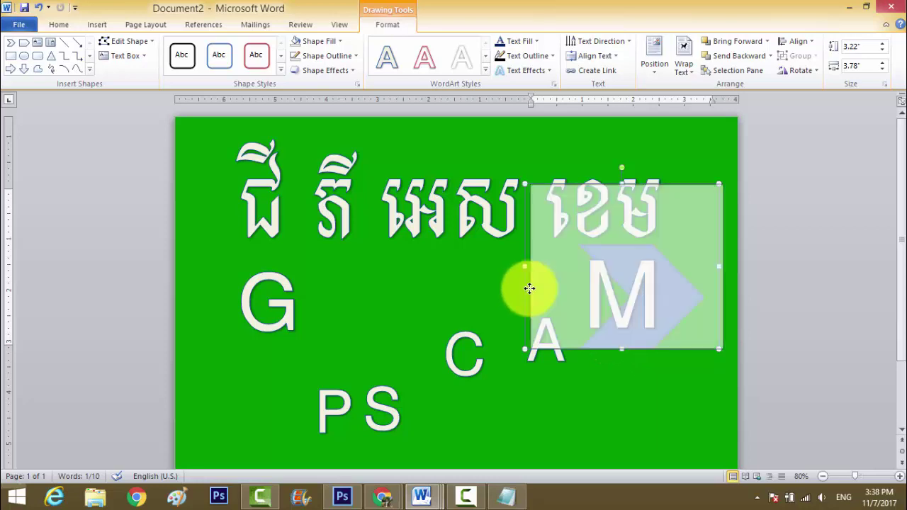
Move the A letter down below the chevron.
{"action": "left_click", "coordinate": [601, 359]}
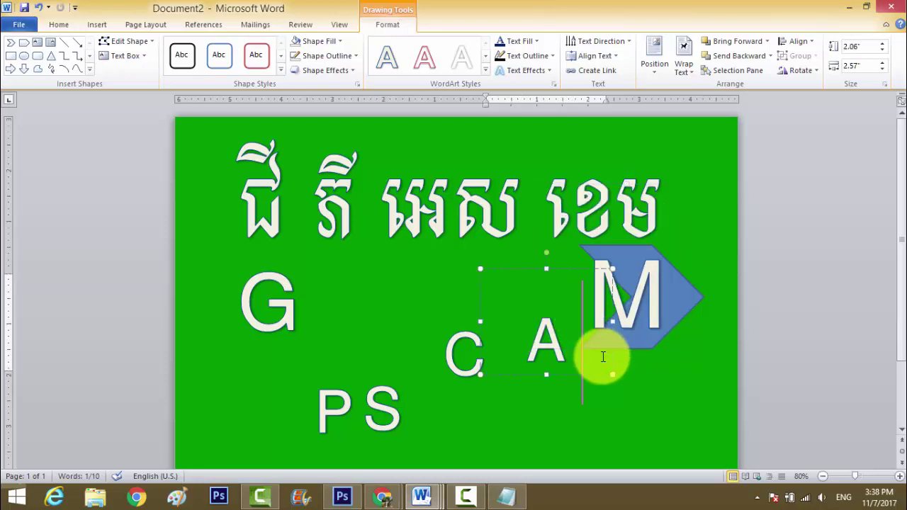
{"action": "left_click", "coordinate": [543, 346]}
{"action": "mouse_move", "coordinate": [569, 292]}
{"action": "left_mouse_down"}
{"action": "mouse_move", "coordinate": [621, 385]}
{"action": "mouse_move", "coordinate": [656, 390]}
{"action": "left_mouse_up"}
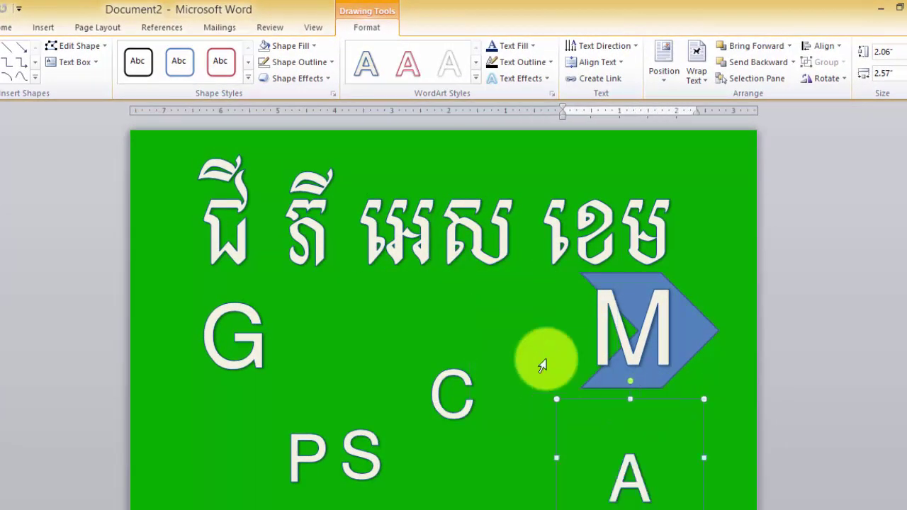
{"action": "left_click", "coordinate": [431, 386]}
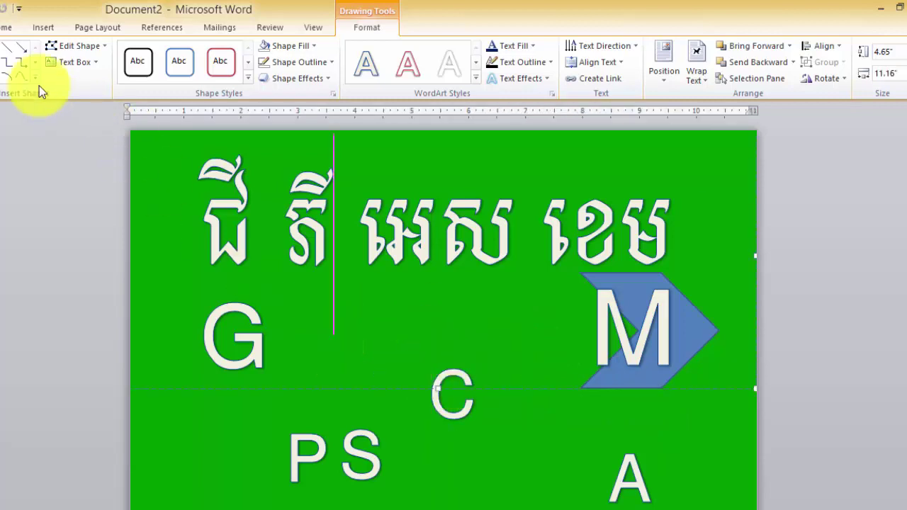
{"action": "left_click", "coordinate": [43, 27]}
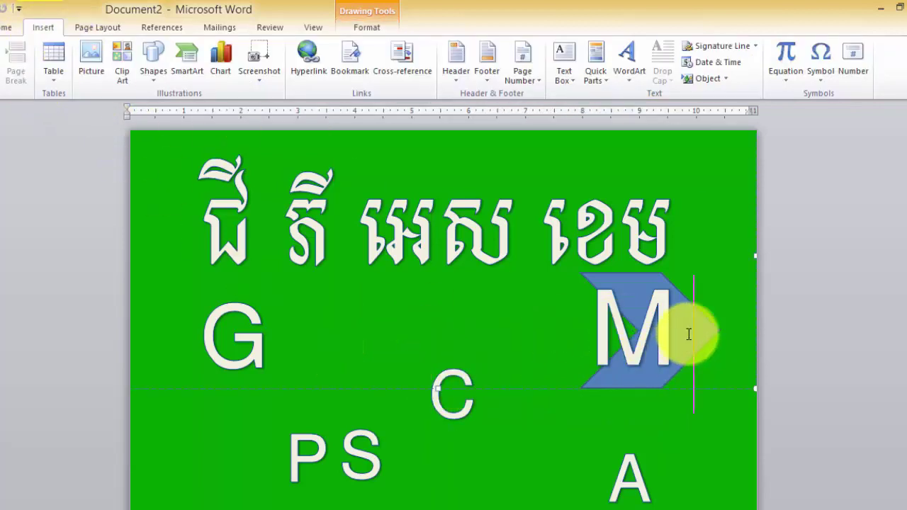
Raise the M on the chevron and shift the thin line slightly higher.
{"action": "left_click", "coordinate": [692, 332]}
{"action": "left_click_drag", "start_coordinate": [743, 266], "coordinate": [743, 232]}
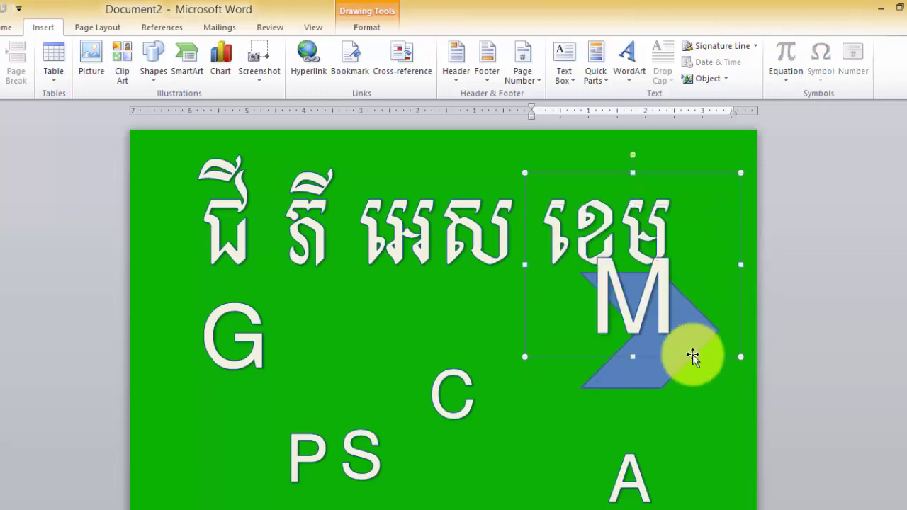
{"action": "left_click", "coordinate": [658, 383]}
{"action": "left_click", "coordinate": [660, 391]}
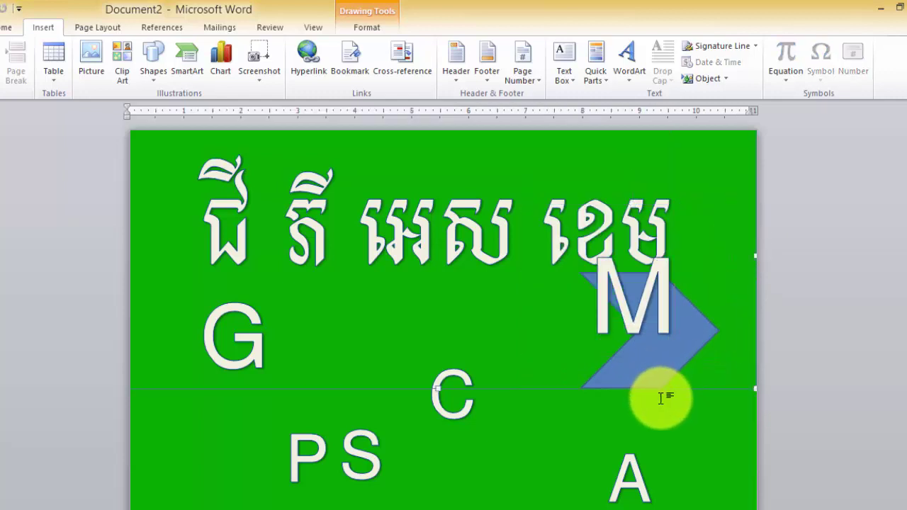
{"action": "left_click", "coordinate": [663, 377]}
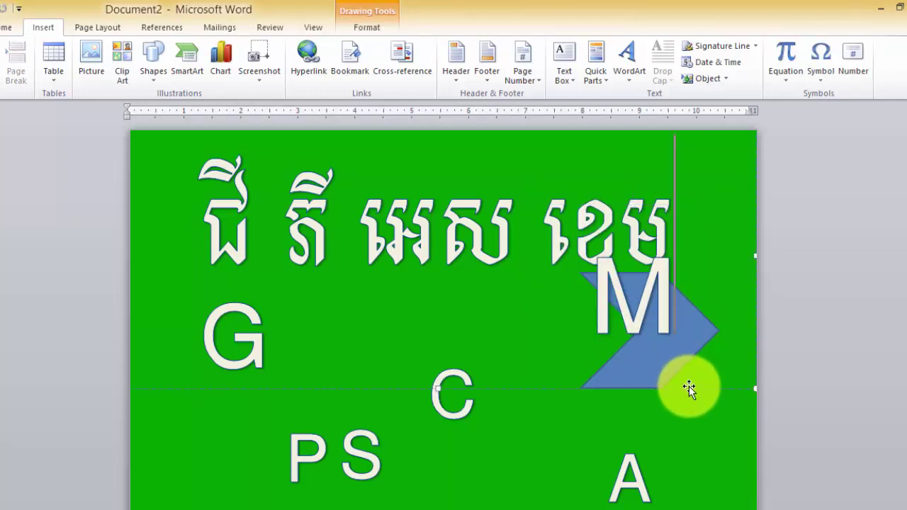
{"action": "left_click", "coordinate": [669, 353]}
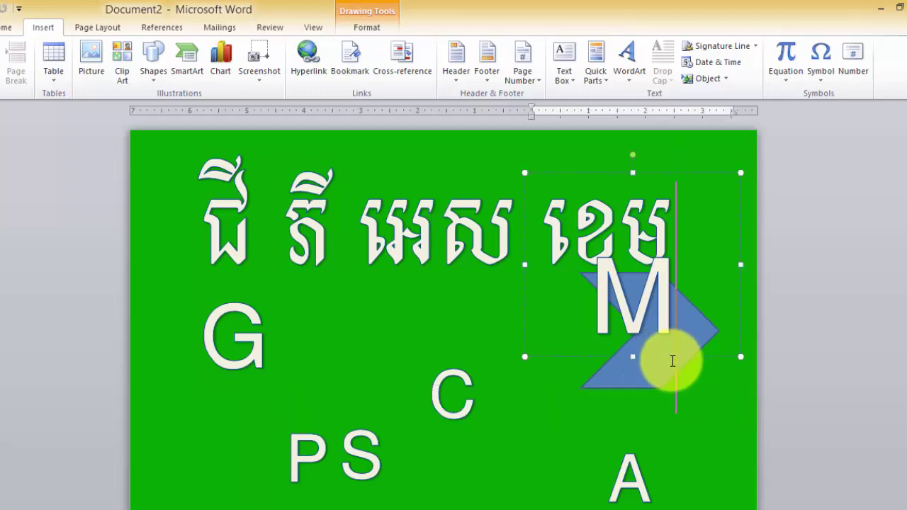
{"action": "left_click", "coordinate": [659, 389]}
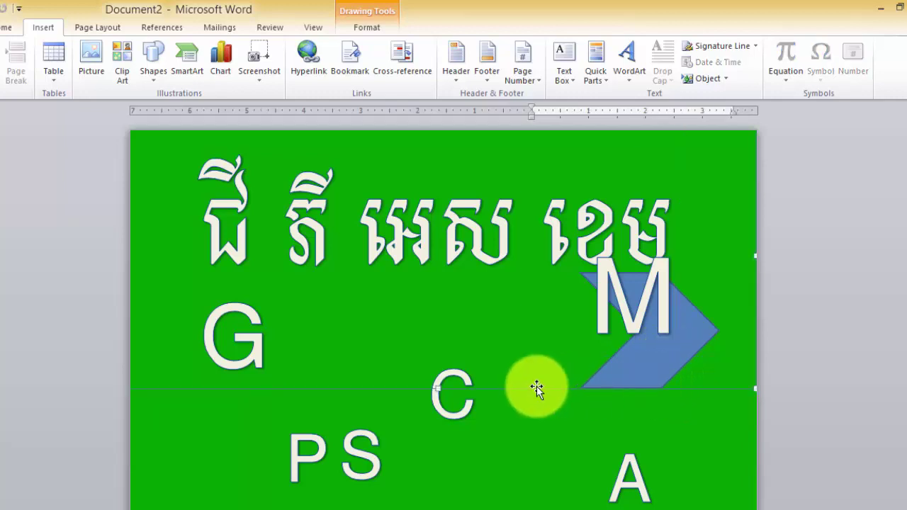
{"action": "left_click_drag", "start_coordinate": [438, 390], "coordinate": [440, 381]}
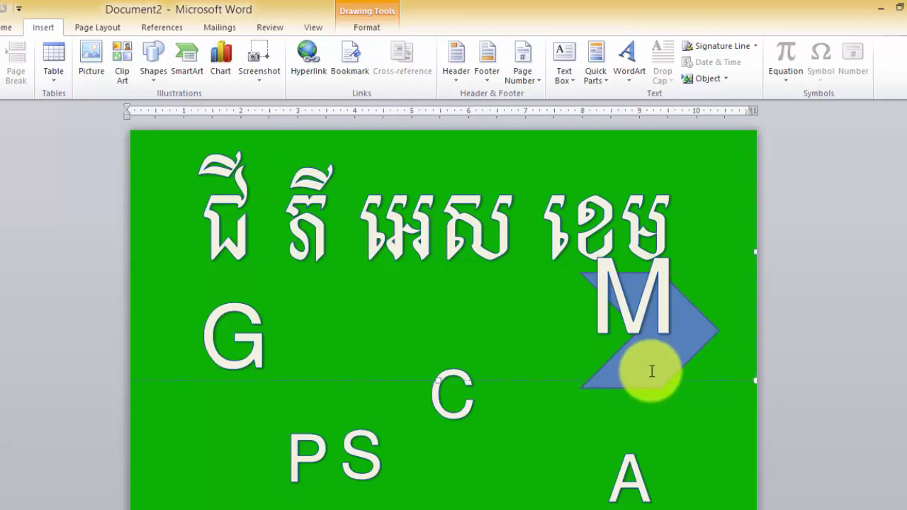
Ctrl-drag a copy of the blue chevron, widen it and move it left toward the G.
{"action": "left_click", "coordinate": [606, 387]}
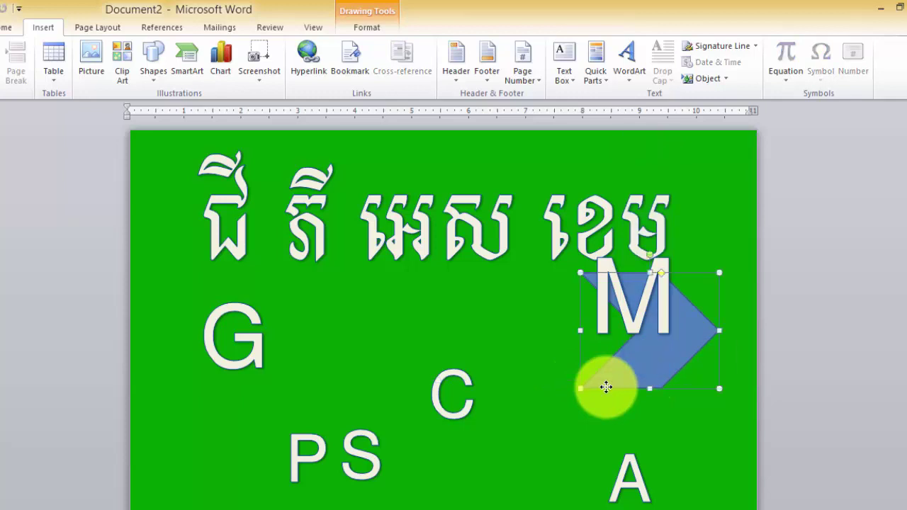
{"action": "mouse_move", "coordinate": [606, 387]}
{"action": "left_mouse_down"}
{"action": "mouse_move", "coordinate": [519, 390]}
{"action": "mouse_move", "coordinate": [532, 388]}
{"action": "left_mouse_up"}
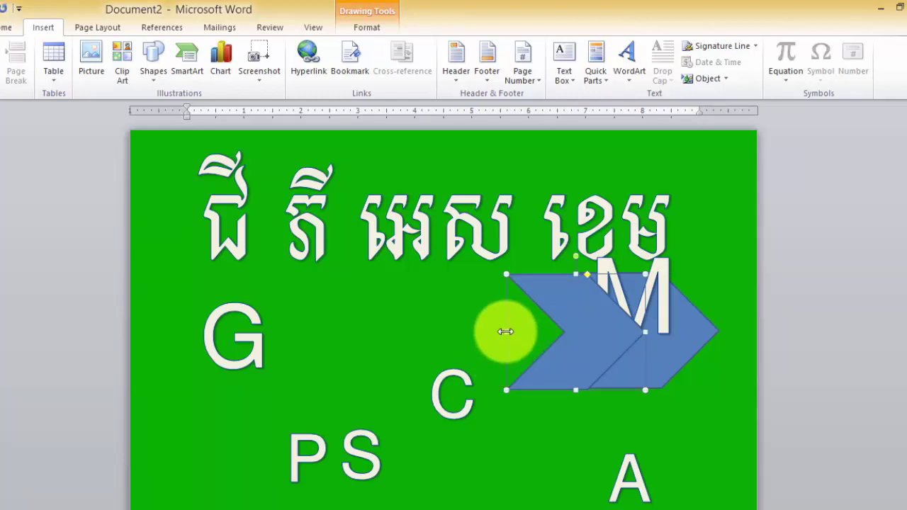
{"action": "left_click_drag", "start_coordinate": [507, 331], "coordinate": [448, 332]}
{"action": "left_click_drag", "start_coordinate": [563, 328], "coordinate": [373, 328]}
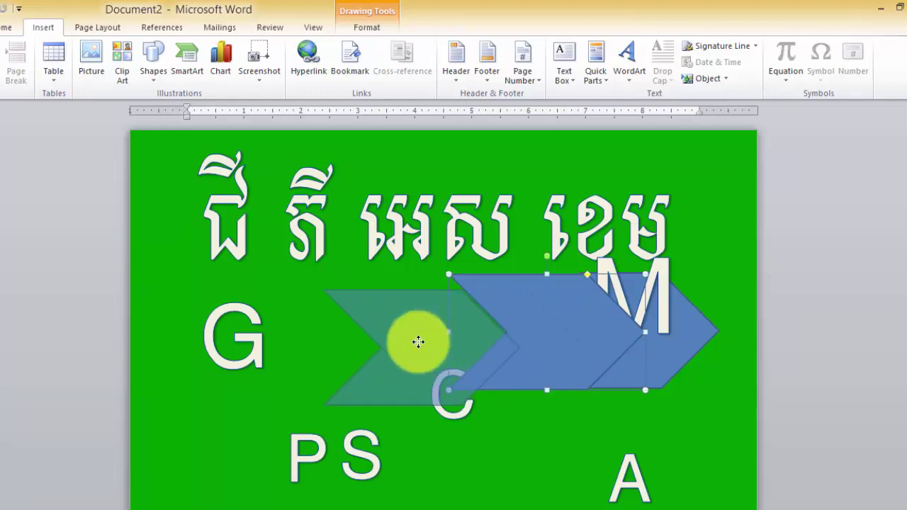
Copy the M's chevron again and align the copies into a linked row toward the G.
{"action": "left_click_drag", "start_coordinate": [618, 352], "coordinate": [622, 392]}
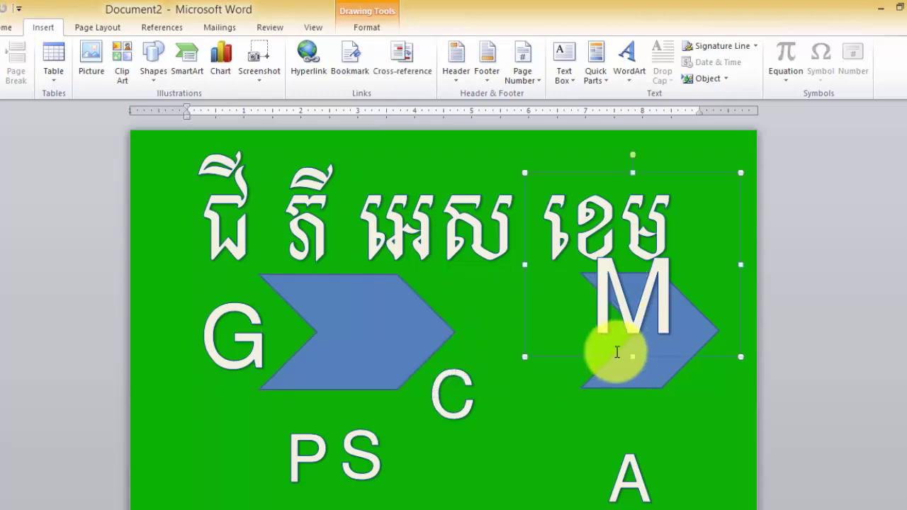
{"action": "left_click", "coordinate": [584, 345]}
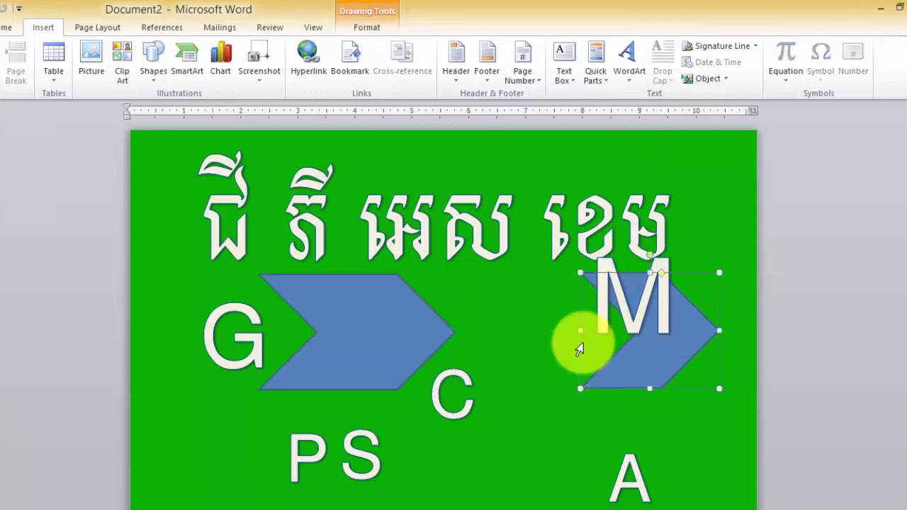
{"action": "left_click_drag", "start_coordinate": [579, 328], "coordinate": [502, 336]}
{"action": "left_click_drag", "start_coordinate": [333, 339], "coordinate": [517, 332]}
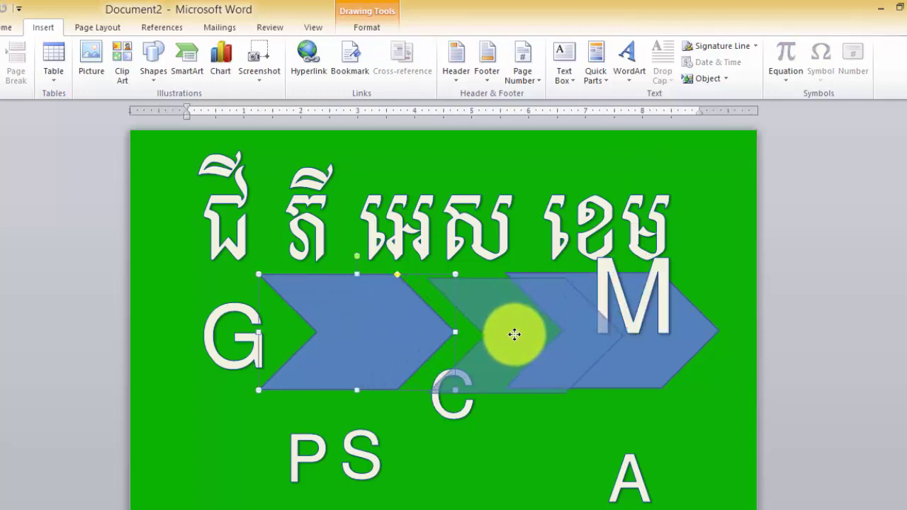
{"action": "left_click_drag", "start_coordinate": [517, 333], "coordinate": [497, 332]}
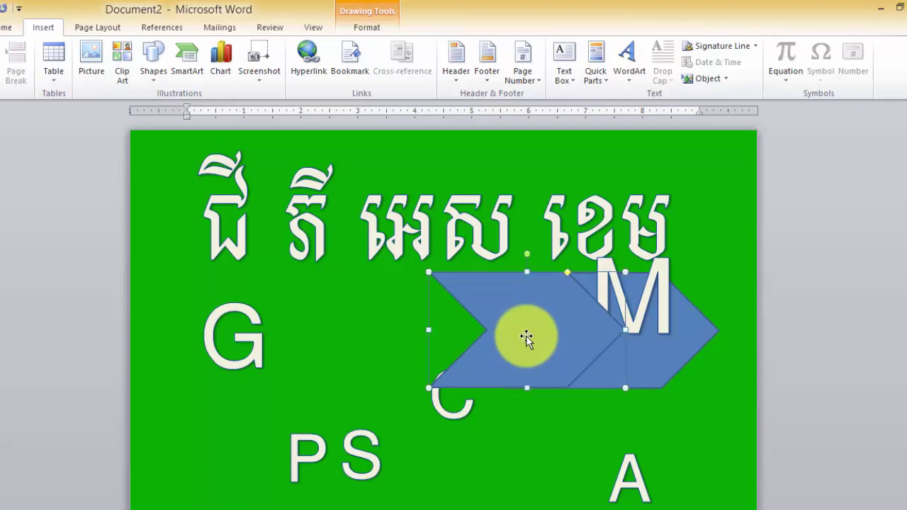
{"action": "left_click_drag", "start_coordinate": [530, 336], "coordinate": [432, 336]}
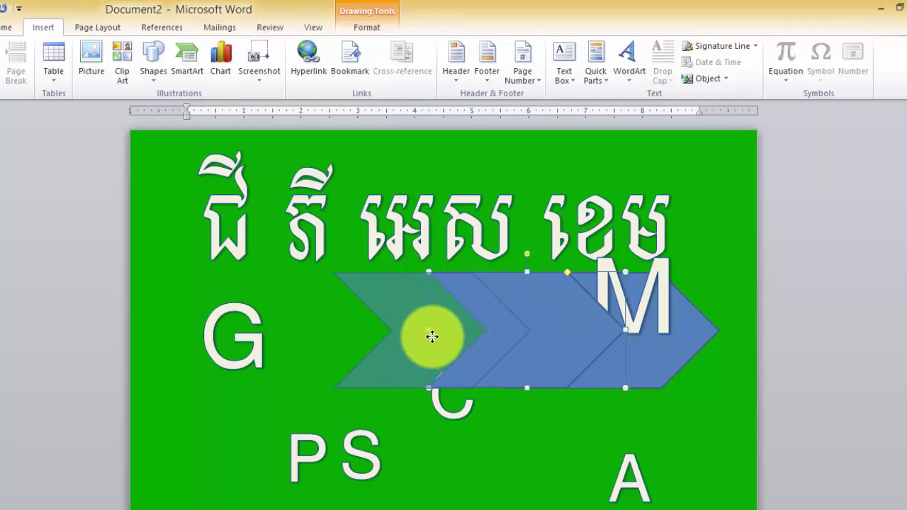
{"action": "left_click_drag", "start_coordinate": [433, 336], "coordinate": [433, 336]}
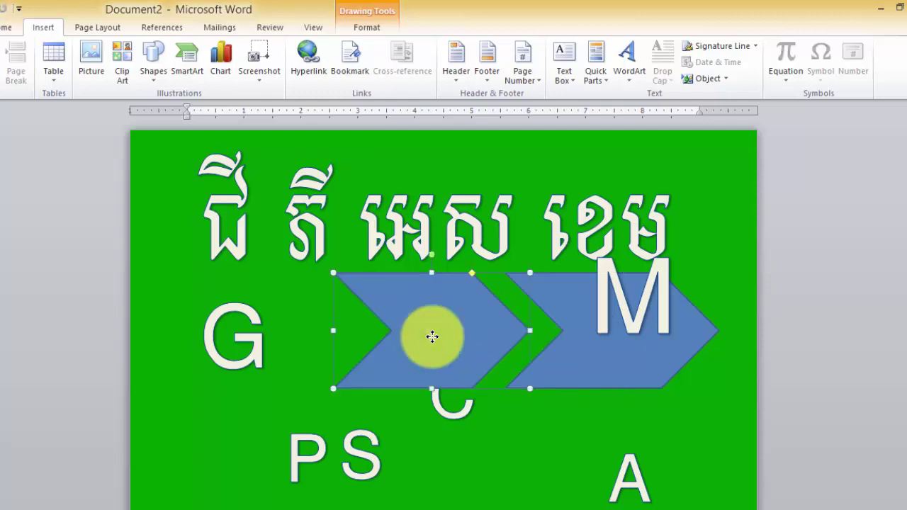
{"action": "key", "text": "ctrl+z"}
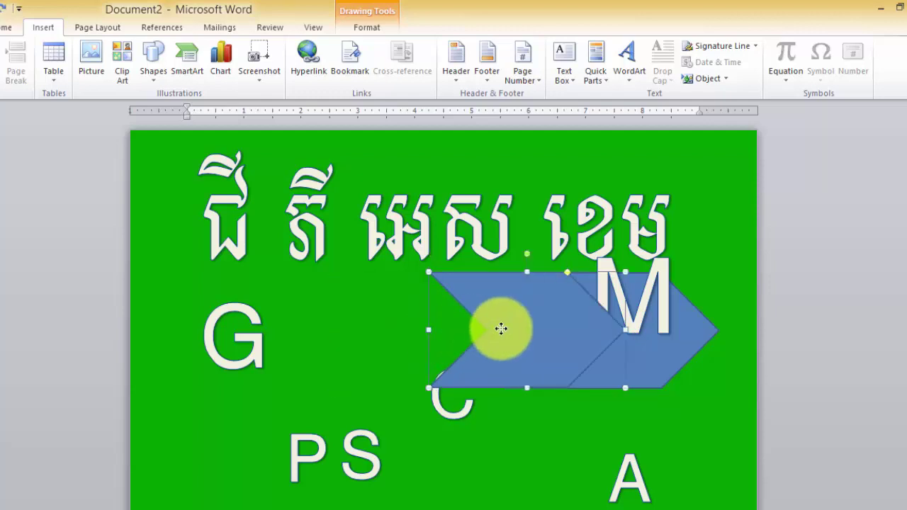
{"action": "left_click_drag", "start_coordinate": [501, 329], "coordinate": [411, 330]}
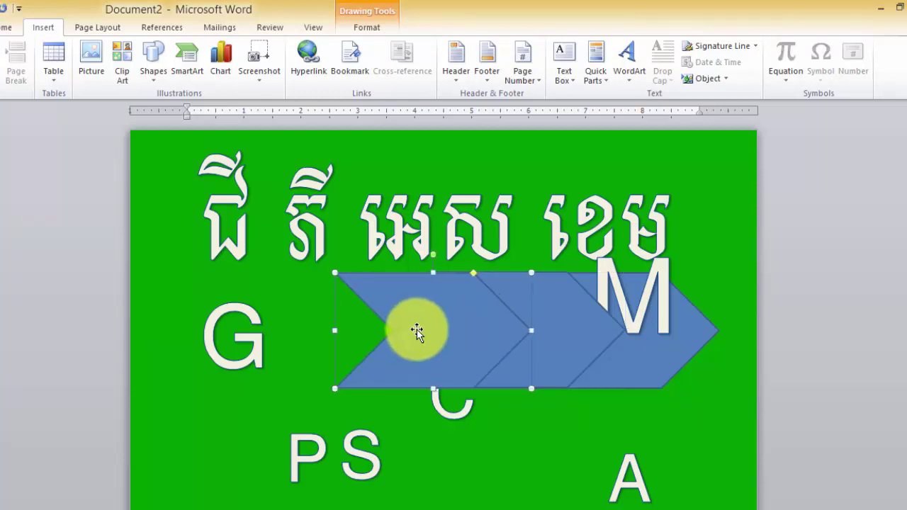
{"action": "key", "text": "Left"}
{"action": "key", "text": "Left"}
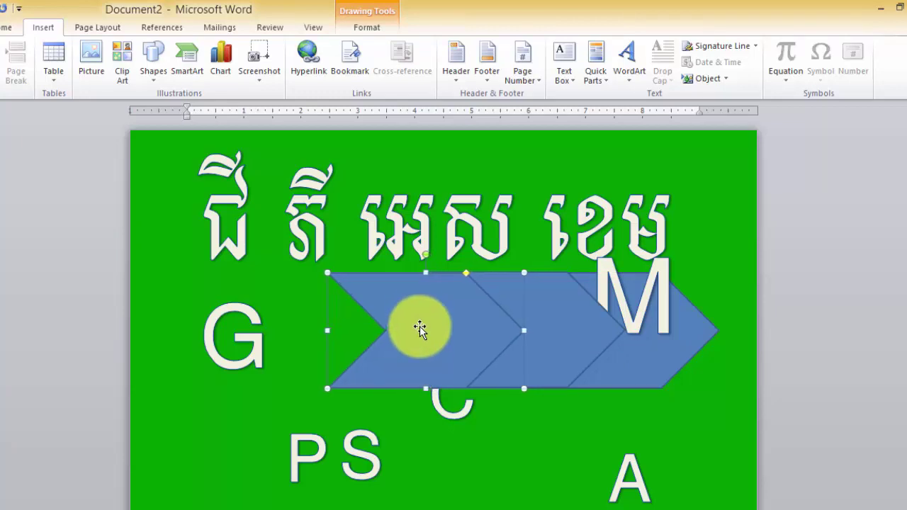
{"action": "left_click_drag", "start_coordinate": [405, 328], "coordinate": [330, 325]}
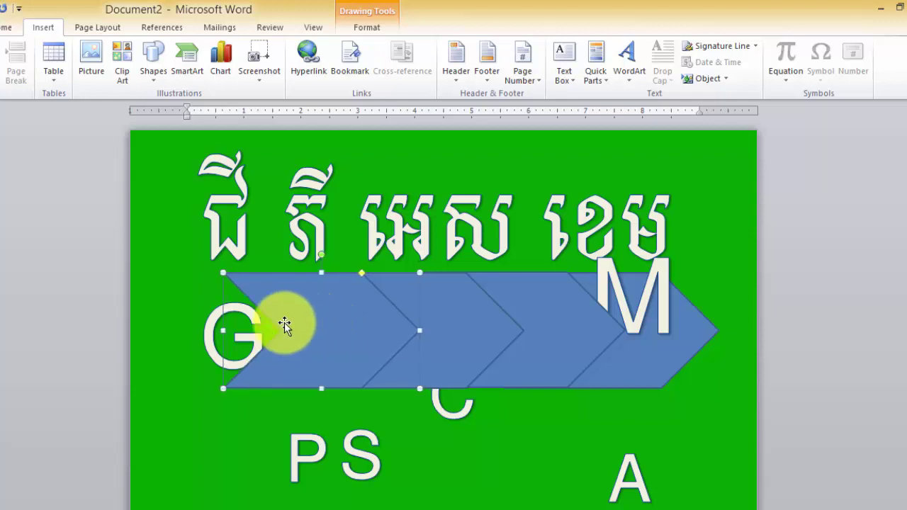
Draw a new chevron block arrow over the G, then delete it.
{"action": "left_click", "coordinate": [146, 74]}
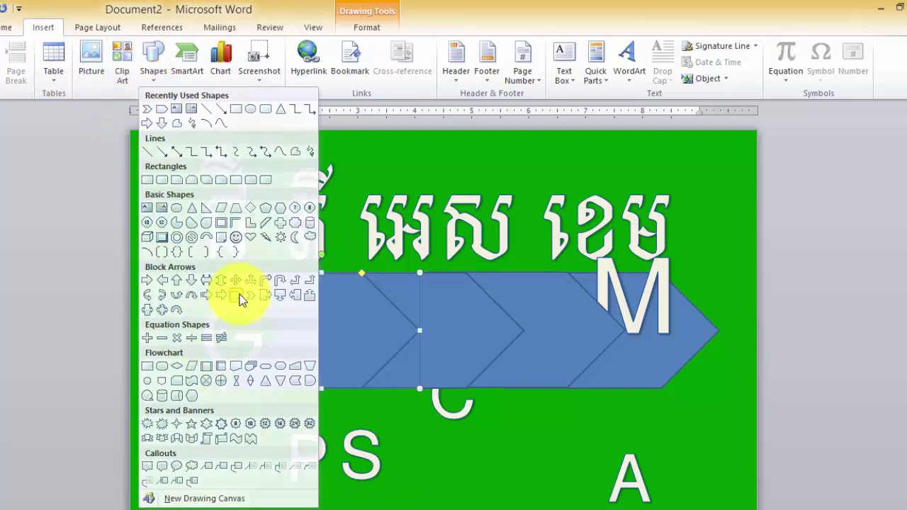
{"action": "left_click", "coordinate": [239, 297]}
{"action": "mouse_move", "coordinate": [208, 275]}
{"action": "left_mouse_down"}
{"action": "mouse_move", "coordinate": [348, 390]}
{"action": "mouse_move", "coordinate": [336, 395]}
{"action": "mouse_move", "coordinate": [334, 386]}
{"action": "left_mouse_up"}
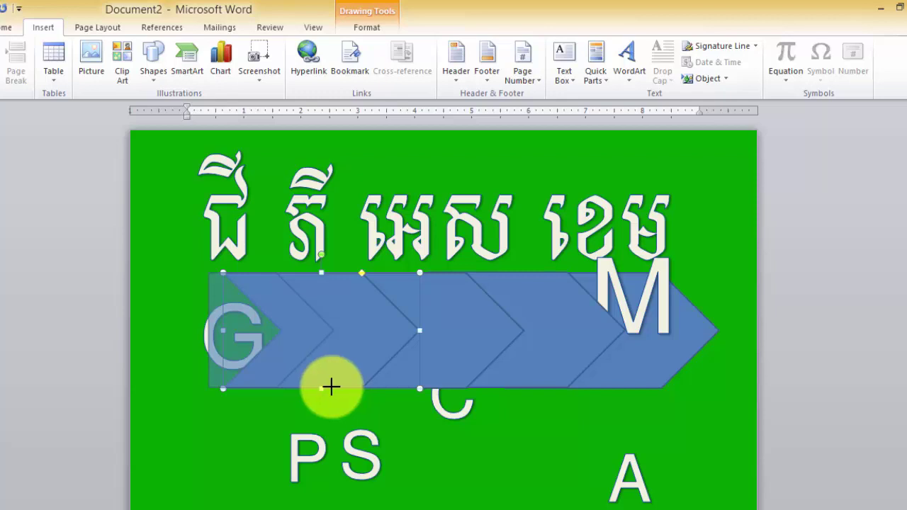
{"action": "left_click_drag", "start_coordinate": [329, 387], "coordinate": [322, 389]}
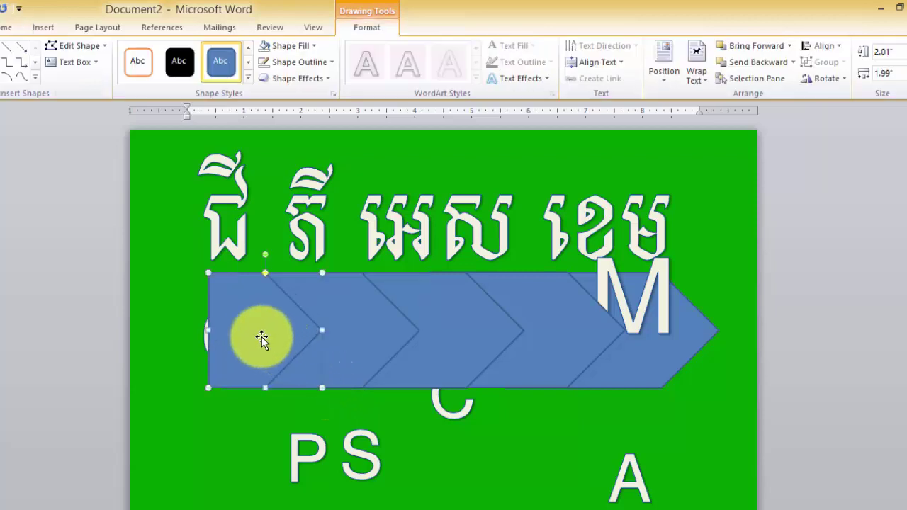
{"action": "left_click_drag", "start_coordinate": [252, 338], "coordinate": [252, 338]}
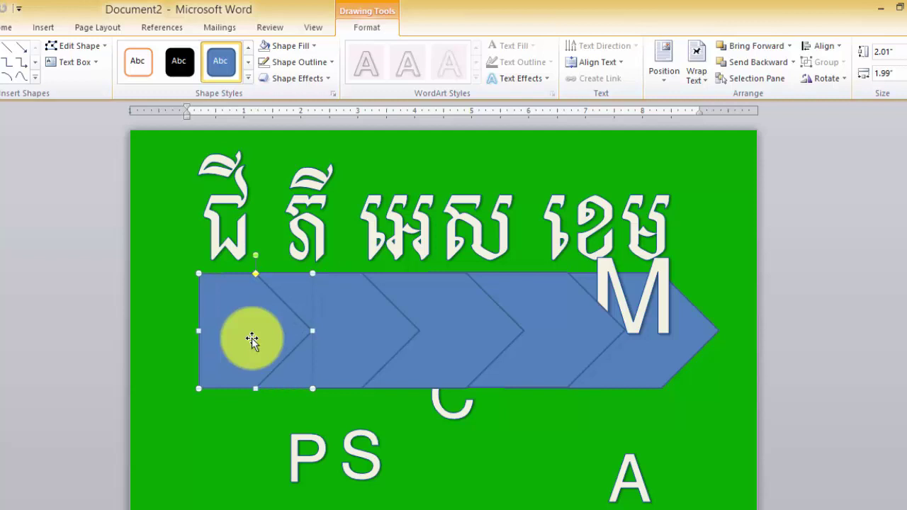
{"action": "key", "text": "Delete"}
Move the leftmost chevron to the page's left edge and narrow it to 2.36" wide.
{"action": "left_click", "coordinate": [301, 344]}
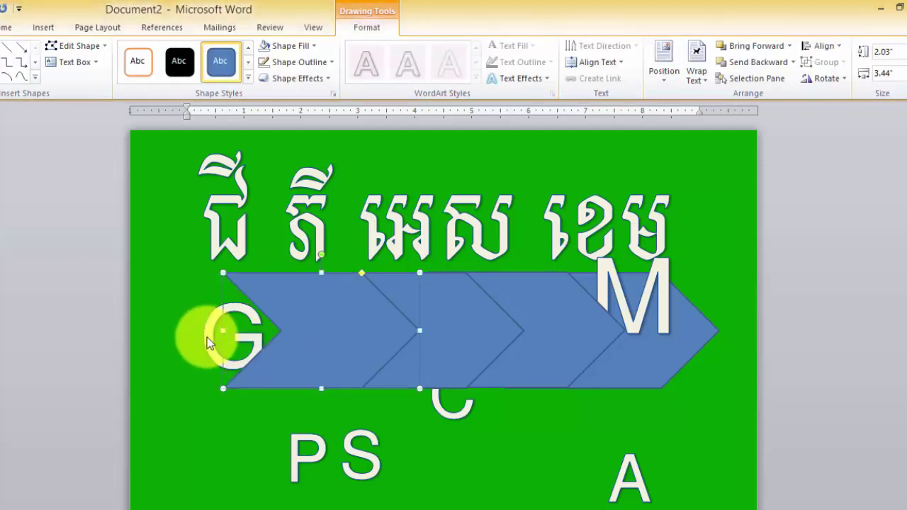
{"action": "left_click_drag", "start_coordinate": [222, 331], "coordinate": [205, 330]}
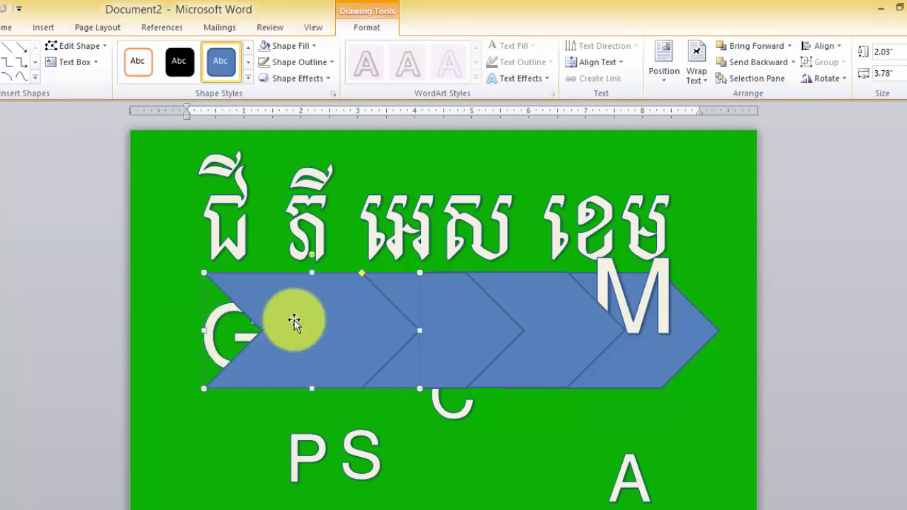
{"action": "left_click_drag", "start_coordinate": [322, 320], "coordinate": [236, 323]}
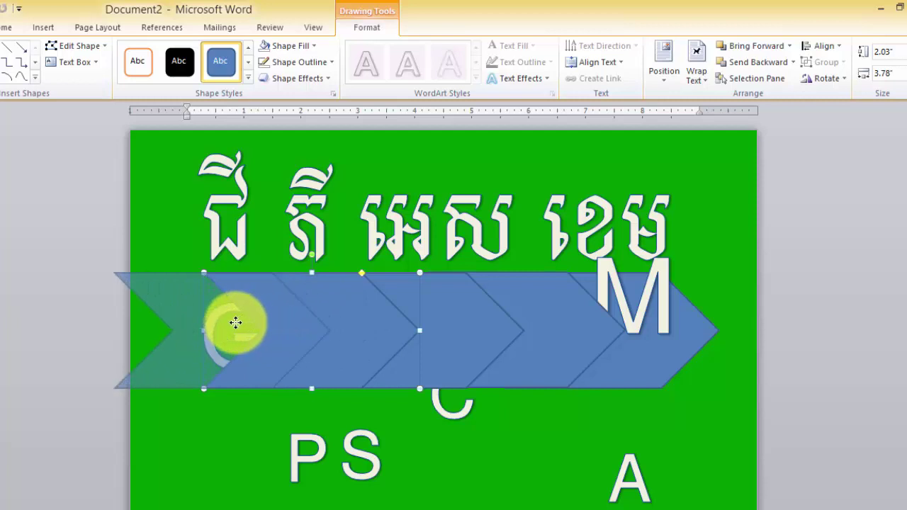
{"action": "left_click_drag", "start_coordinate": [236, 323], "coordinate": [156, 343]}
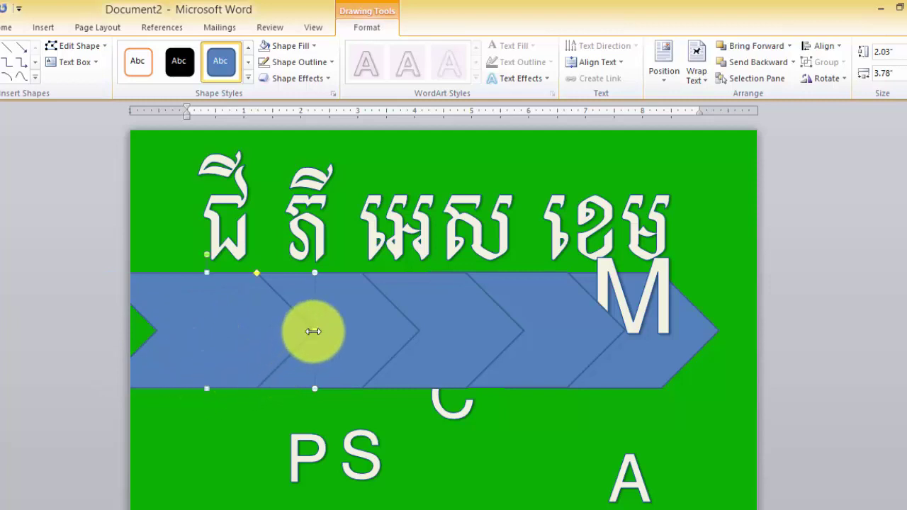
{"action": "mouse_move", "coordinate": [314, 331]}
{"action": "left_mouse_down"}
{"action": "mouse_move", "coordinate": [208, 334]}
{"action": "mouse_move", "coordinate": [255, 342]}
{"action": "mouse_move", "coordinate": [268, 339]}
{"action": "mouse_move", "coordinate": [185, 338]}
{"action": "left_mouse_up"}
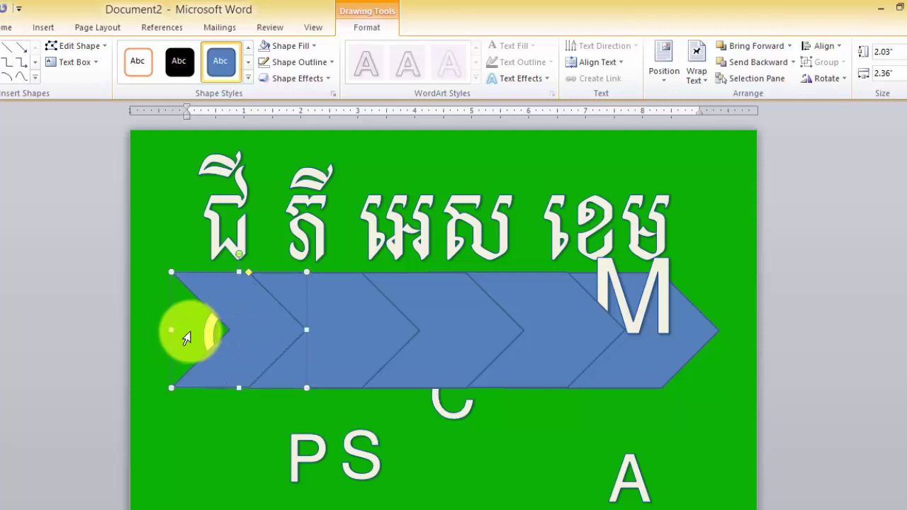
Set the M box on the chevron row and enlarge it to 3.44" by 4.07".
{"action": "left_click", "coordinate": [434, 451]}
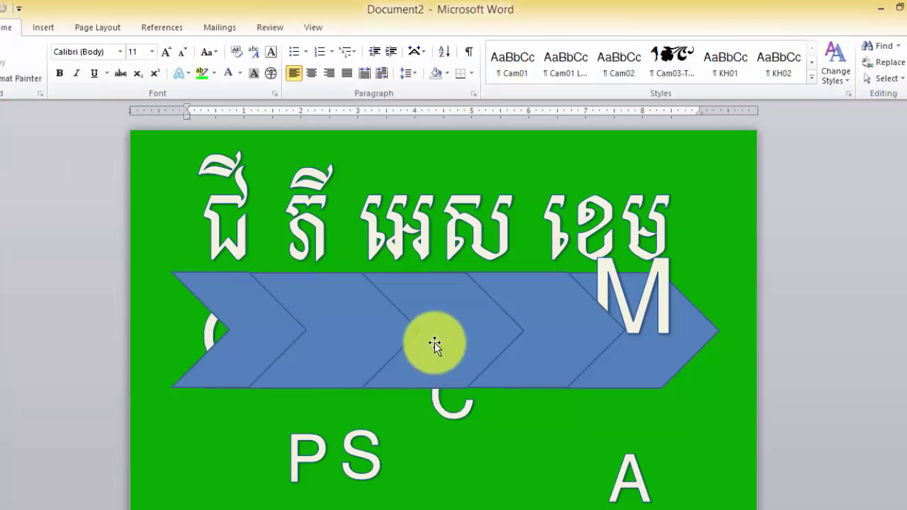
{"action": "left_click", "coordinate": [434, 343]}
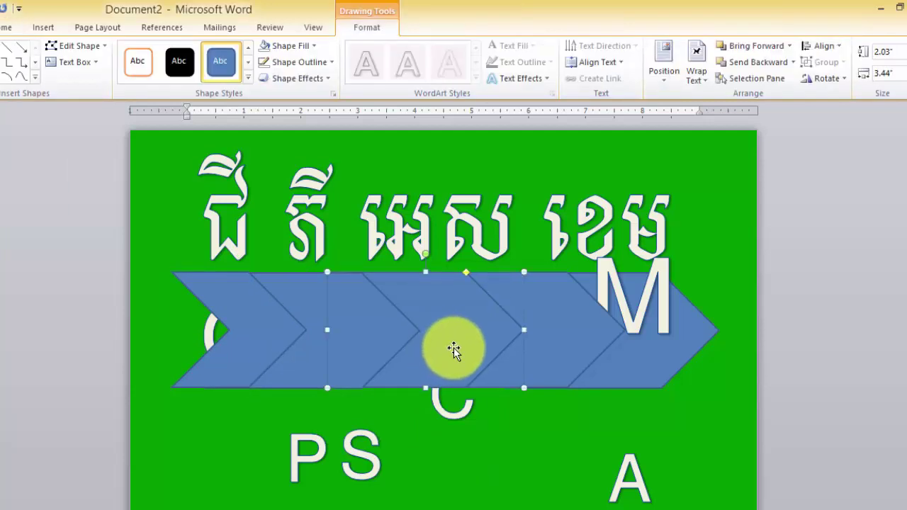
{"action": "left_click", "coordinate": [500, 411]}
{"action": "left_click", "coordinate": [637, 368]}
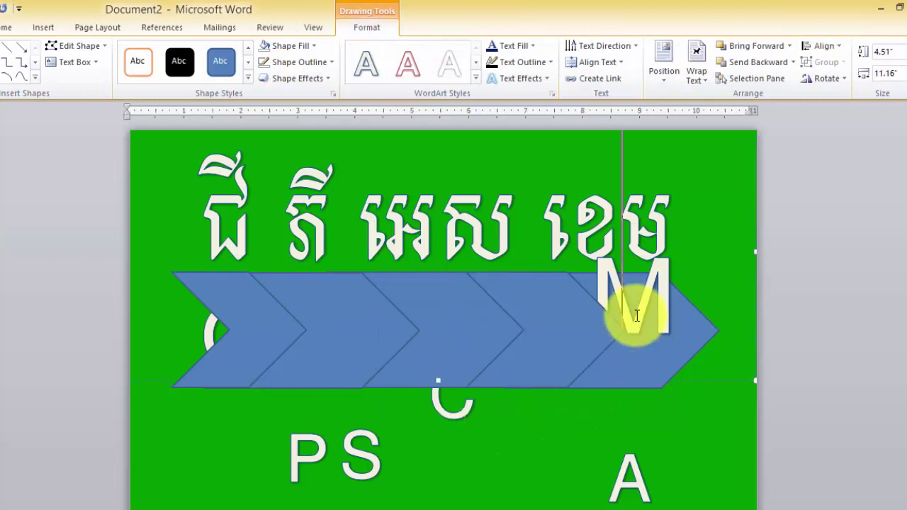
{"action": "left_click", "coordinate": [648, 320]}
{"action": "left_click", "coordinate": [573, 462]}
{"action": "left_click", "coordinate": [662, 296]}
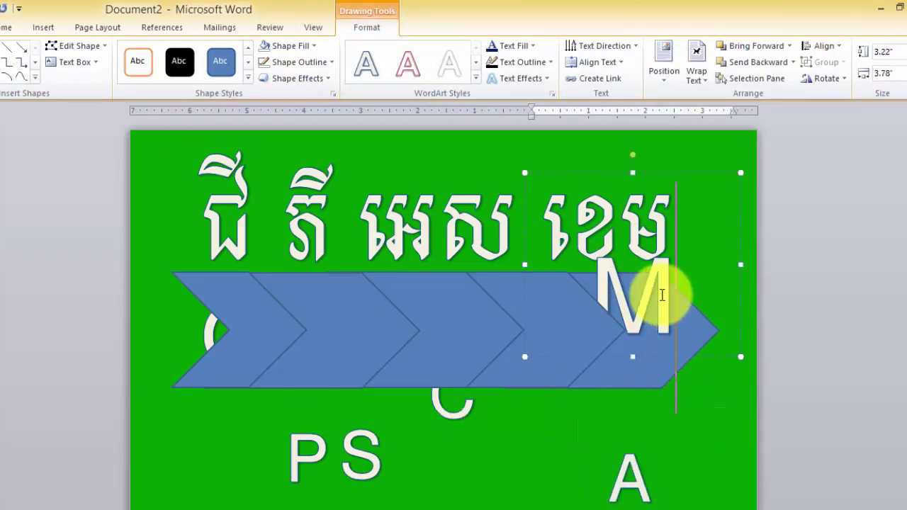
{"action": "left_click_drag", "start_coordinate": [740, 235], "coordinate": [721, 287]}
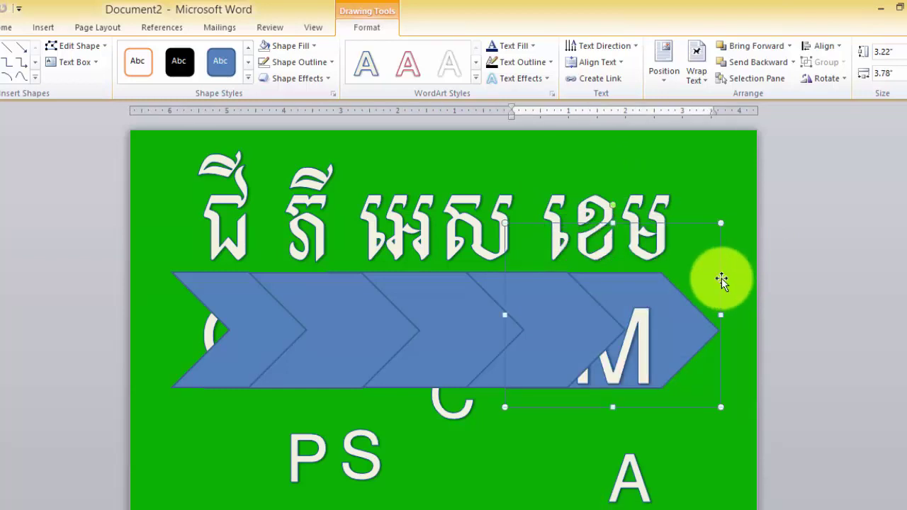
{"action": "left_click_drag", "start_coordinate": [721, 279], "coordinate": [721, 266]}
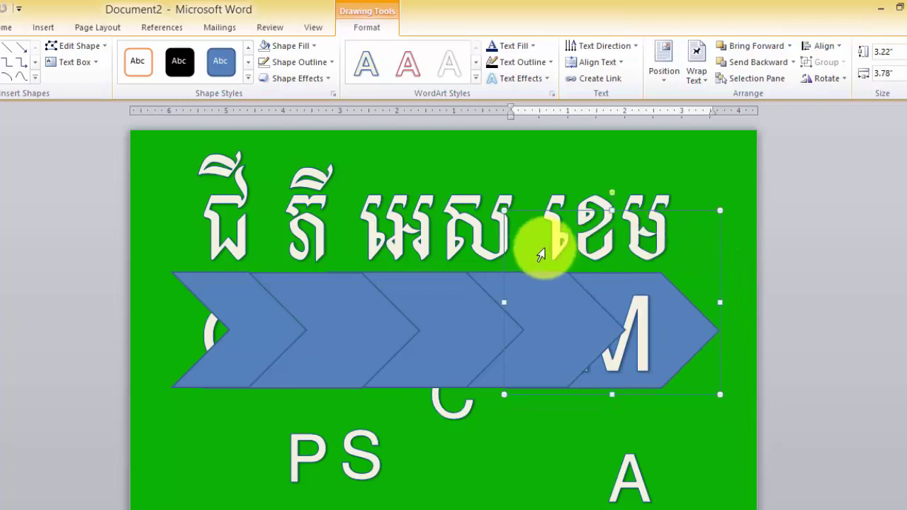
{"action": "left_click_drag", "start_coordinate": [501, 215], "coordinate": [488, 200]}
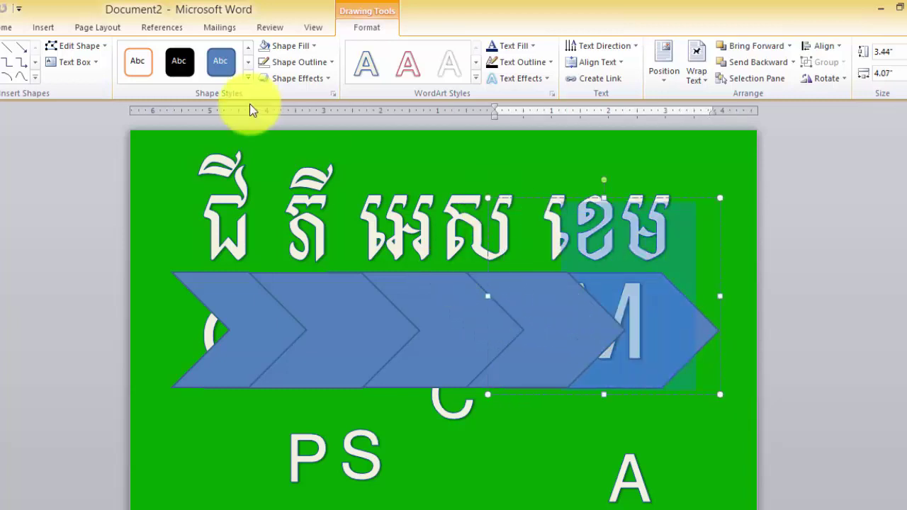
Change the font for the M to Aharoni.
{"action": "left_click", "coordinate": [11, 27]}
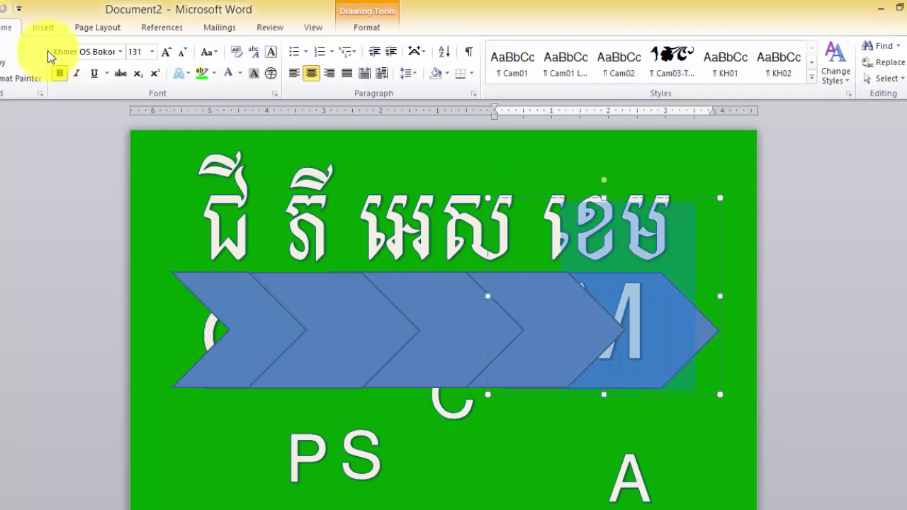
{"action": "left_click", "coordinate": [121, 51]}
{"action": "scroll", "coordinate": [118, 312], "scroll_direction": "down", "scroll_amount": 2}
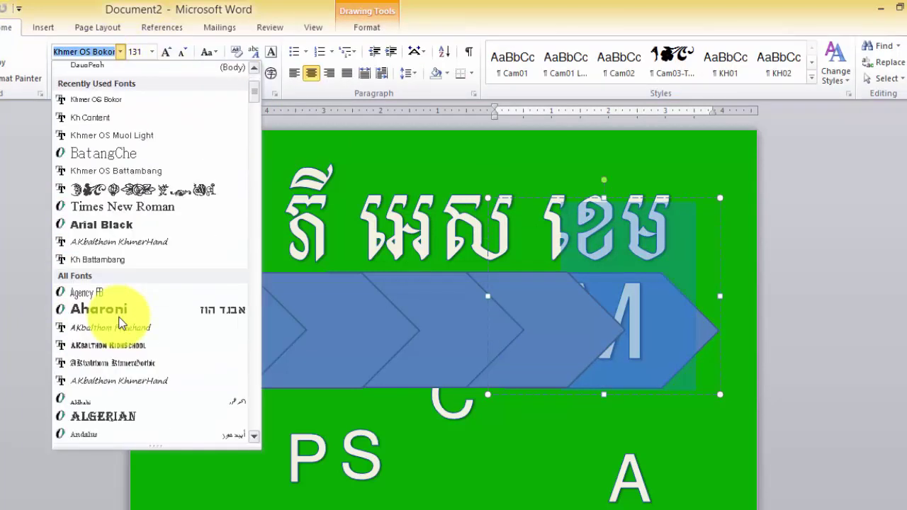
{"action": "scroll", "coordinate": [112, 307], "scroll_direction": "down", "scroll_amount": 2}
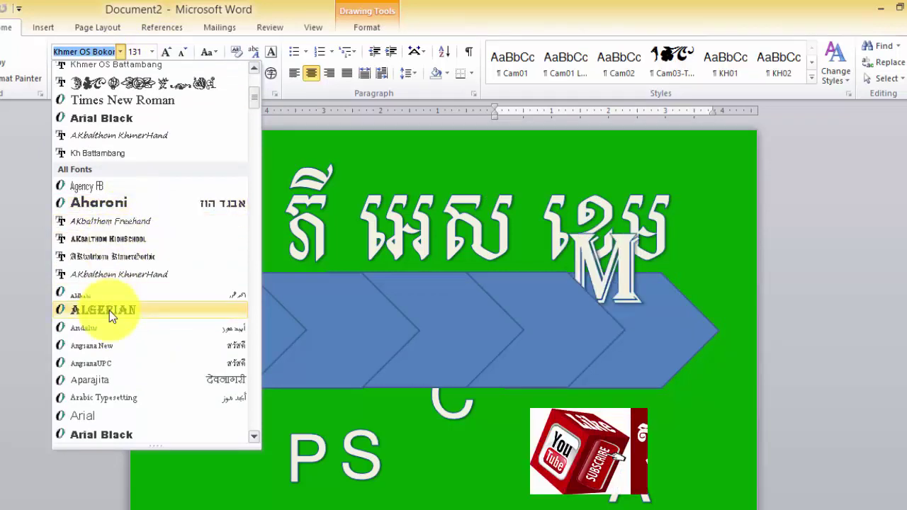
{"action": "scroll", "coordinate": [106, 424], "scroll_direction": "down", "scroll_amount": 2}
{"action": "scroll", "coordinate": [107, 423], "scroll_direction": "down", "scroll_amount": 1}
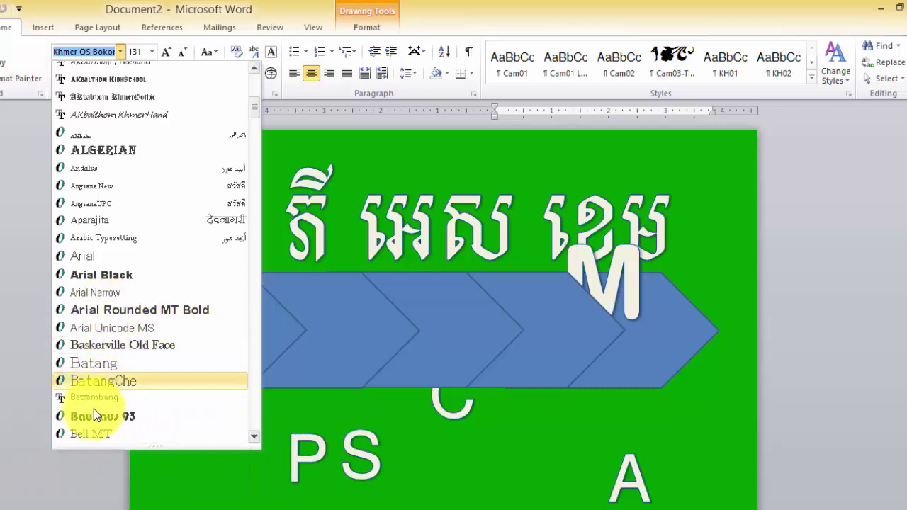
{"action": "scroll", "coordinate": [93, 417], "scroll_direction": "down", "scroll_amount": 1}
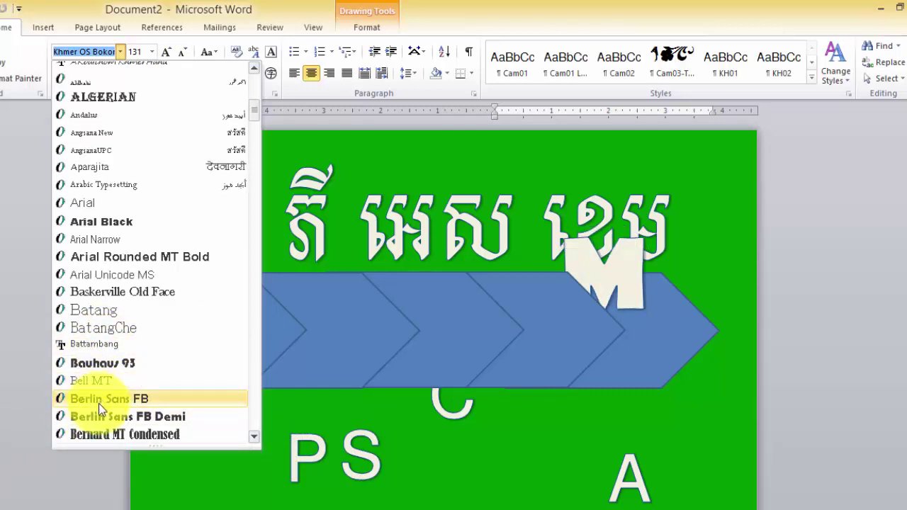
{"action": "scroll", "coordinate": [97, 415], "scroll_direction": "down", "scroll_amount": 2}
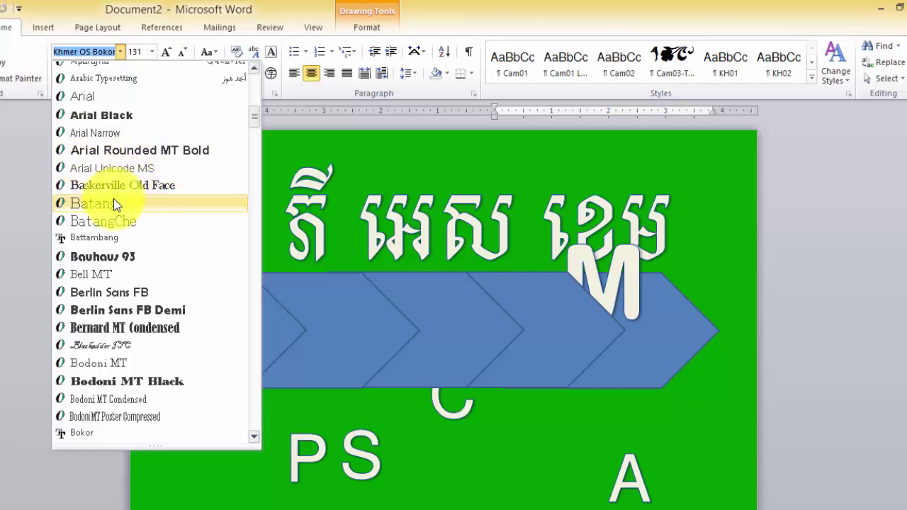
{"action": "scroll", "coordinate": [88, 333], "scroll_direction": "down", "scroll_amount": 4}
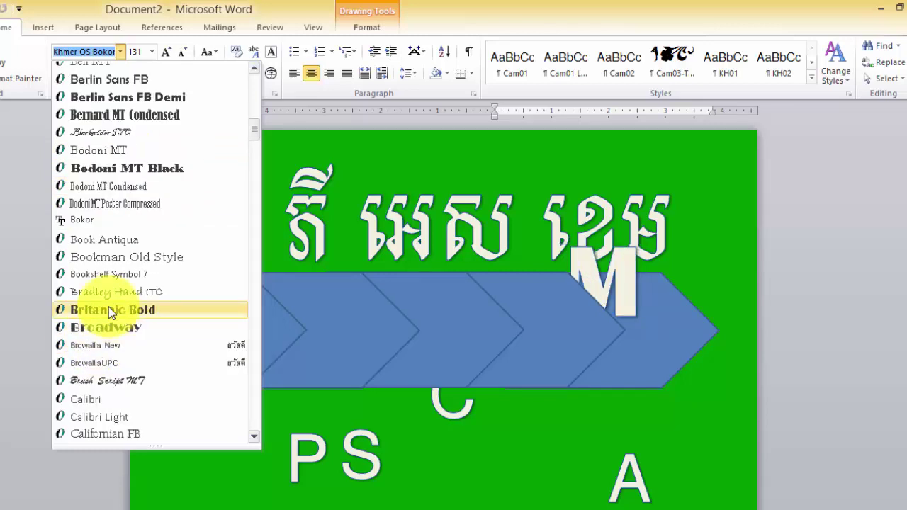
{"action": "scroll", "coordinate": [132, 284], "scroll_direction": "up", "scroll_amount": 4}
{"action": "scroll", "coordinate": [135, 262], "scroll_direction": "up", "scroll_amount": 5}
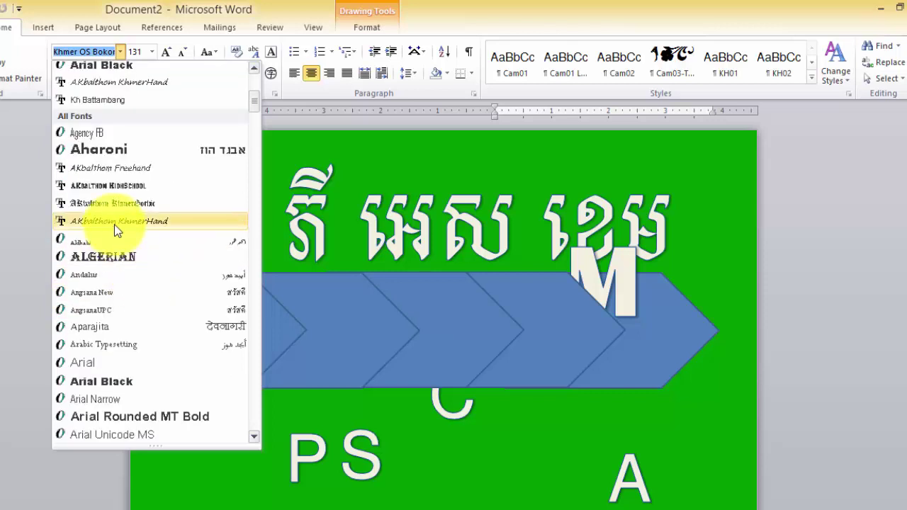
{"action": "left_click", "coordinate": [486, 178]}
Select the M letter and enlarge it to size 180.
{"action": "left_click", "coordinate": [652, 284]}
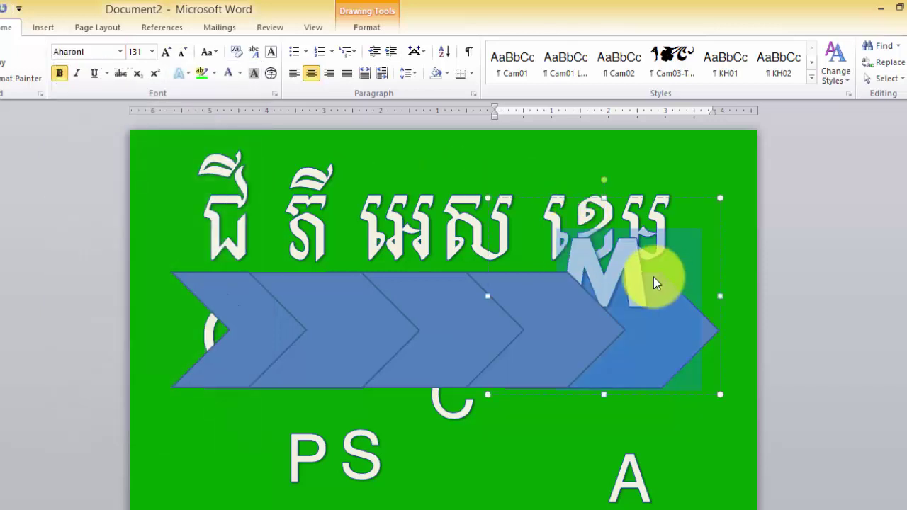
{"action": "left_click_drag", "start_coordinate": [647, 286], "coordinate": [532, 283]}
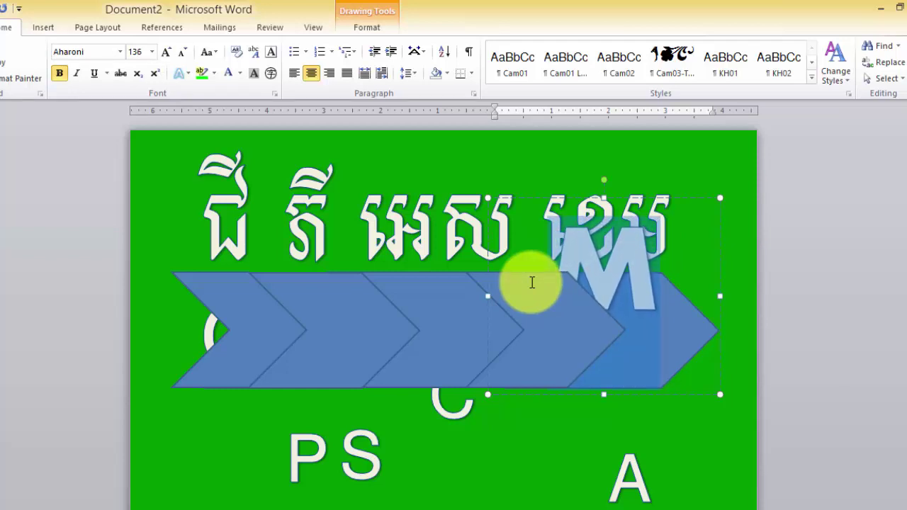
{"action": "key", "text": "ctrl+bracketright"}
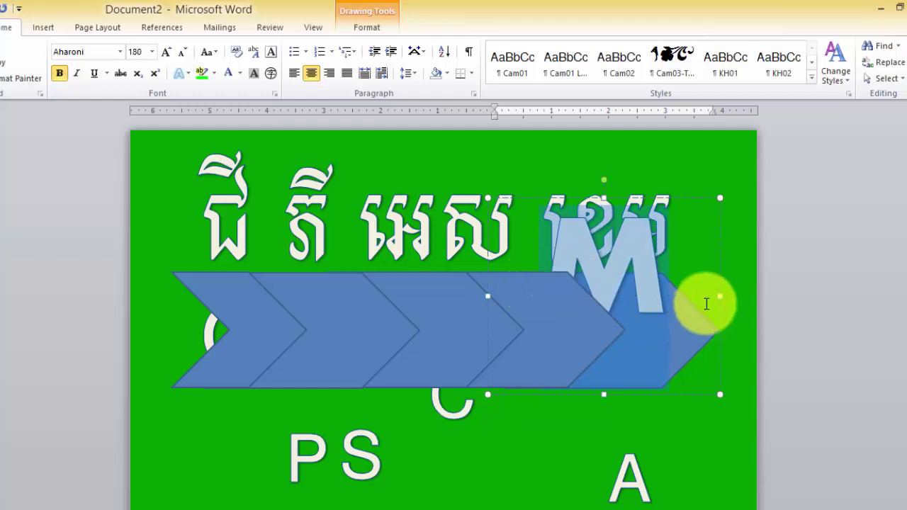
{"action": "left_click", "coordinate": [667, 291]}
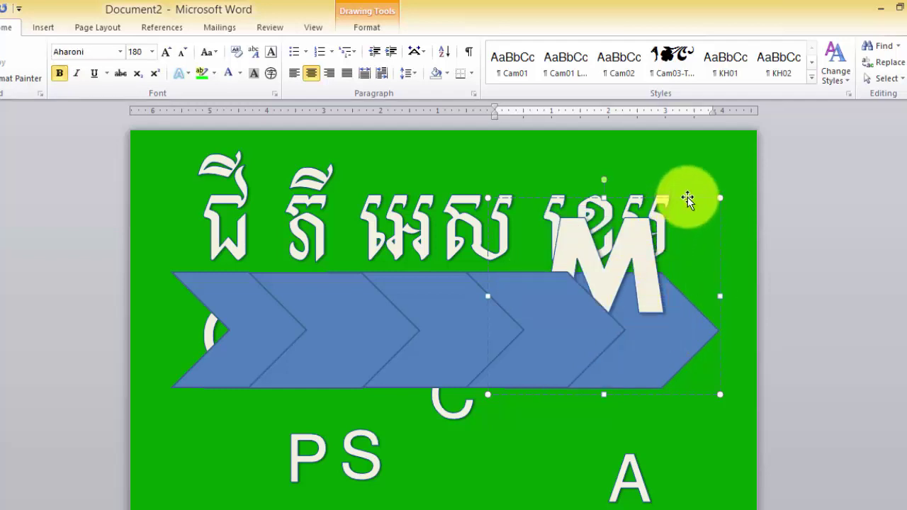
Move the M text box down so the letter sits inside the rightmost blue chevron.
{"action": "mouse_move", "coordinate": [689, 199]}
{"action": "left_mouse_down"}
{"action": "mouse_move", "coordinate": [679, 265]}
{"action": "mouse_move", "coordinate": [707, 266]}
{"action": "left_mouse_up"}
{"action": "left_click_drag", "start_coordinate": [710, 264], "coordinate": [710, 264]}
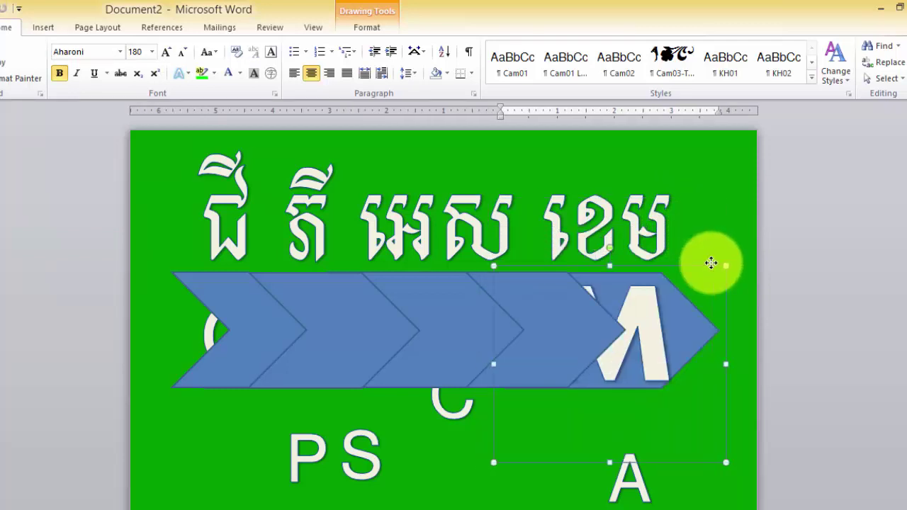
{"action": "left_click_drag", "start_coordinate": [711, 263], "coordinate": [717, 257]}
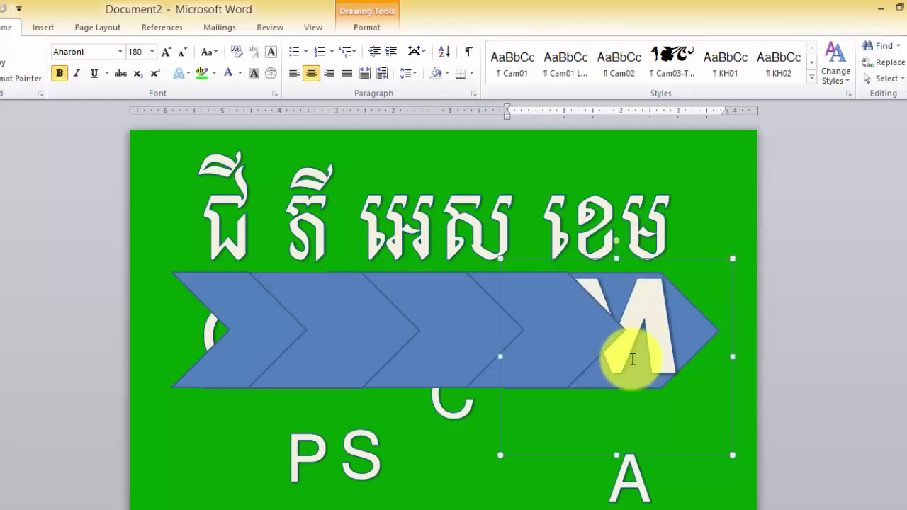
{"action": "left_click", "coordinate": [370, 26]}
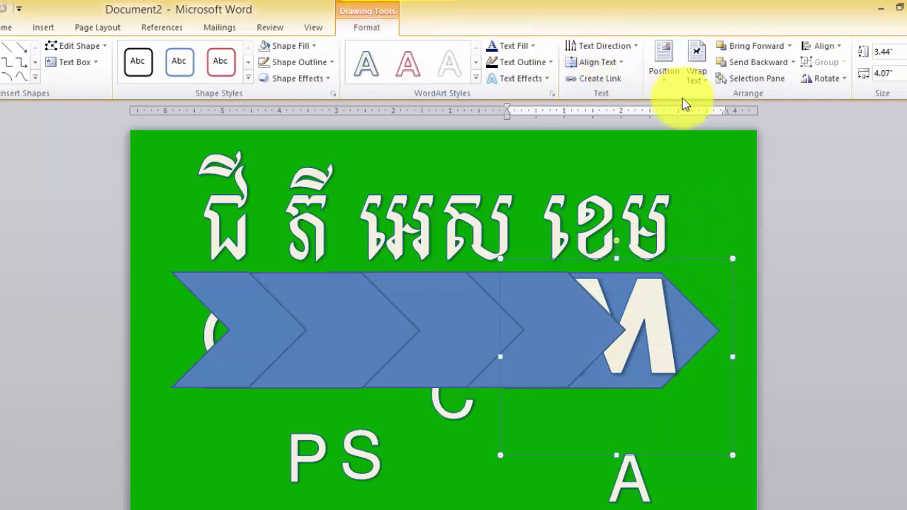
Send the chevron under the M backward so the white M shows in front.
{"action": "left_click", "coordinate": [683, 340]}
{"action": "left_click", "coordinate": [546, 363]}
{"action": "right_click", "coordinate": [550, 366]}
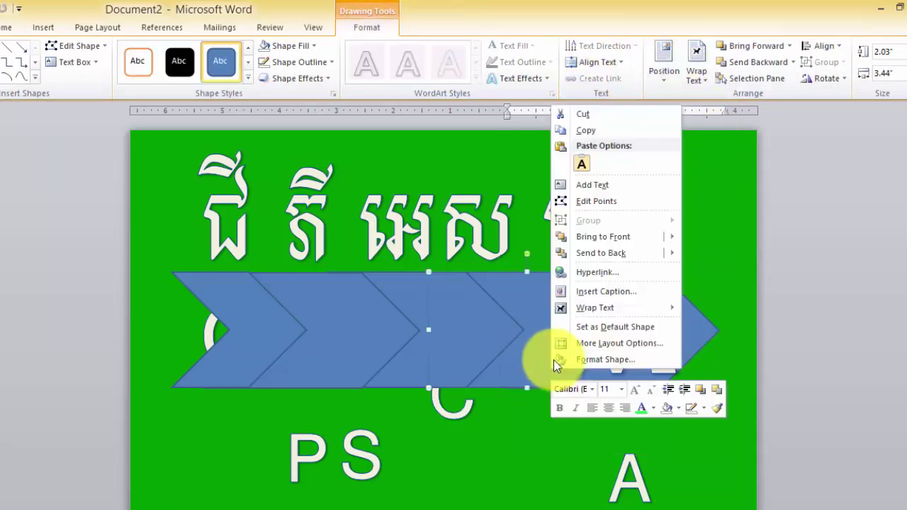
{"action": "mouse_move", "coordinate": [602, 253]}
{"action": "mouse_move", "coordinate": [638, 235]}
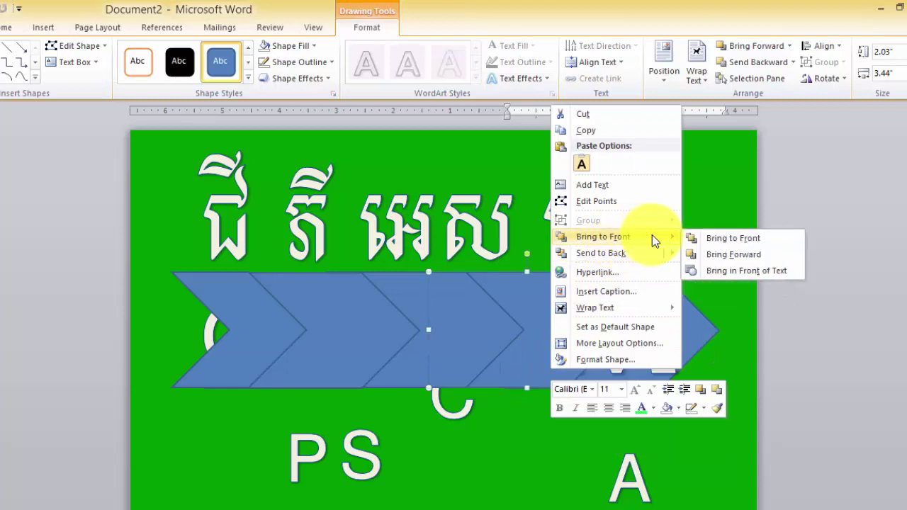
{"action": "mouse_move", "coordinate": [637, 254]}
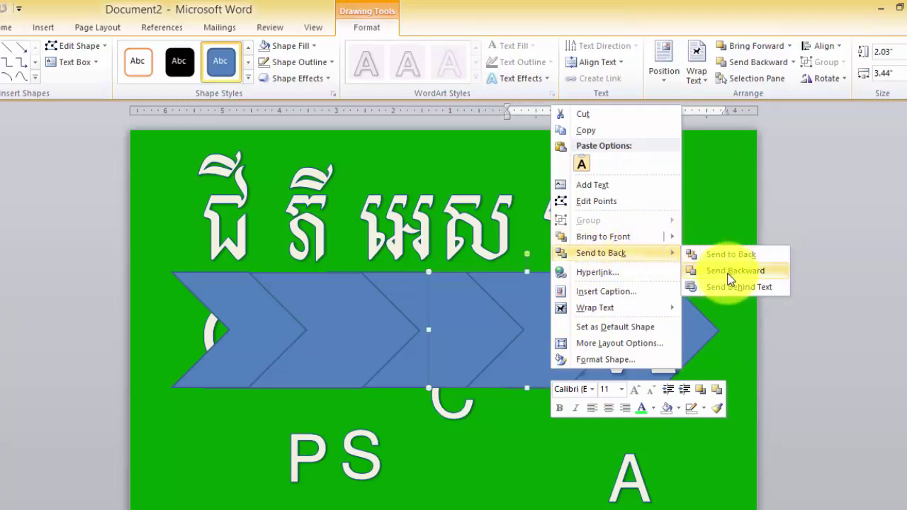
{"action": "left_click", "coordinate": [730, 277]}
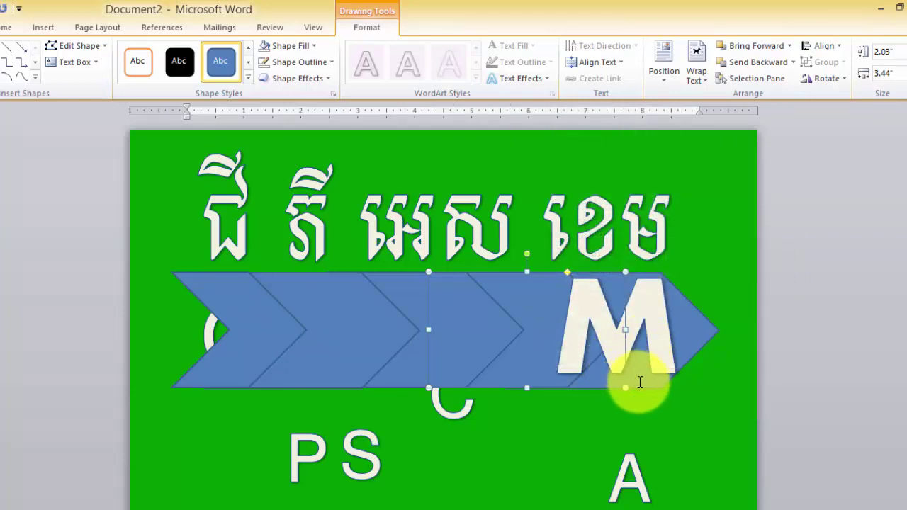
Reselect the chevron behind the M and bring up its Shape Styles preset gallery.
{"action": "left_click", "coordinate": [661, 330]}
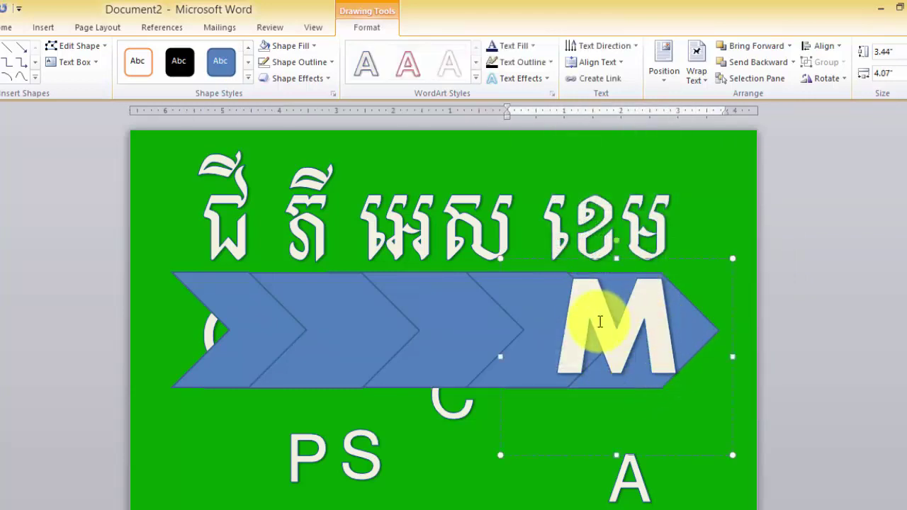
{"action": "left_click", "coordinate": [700, 340]}
{"action": "left_click", "coordinate": [485, 378]}
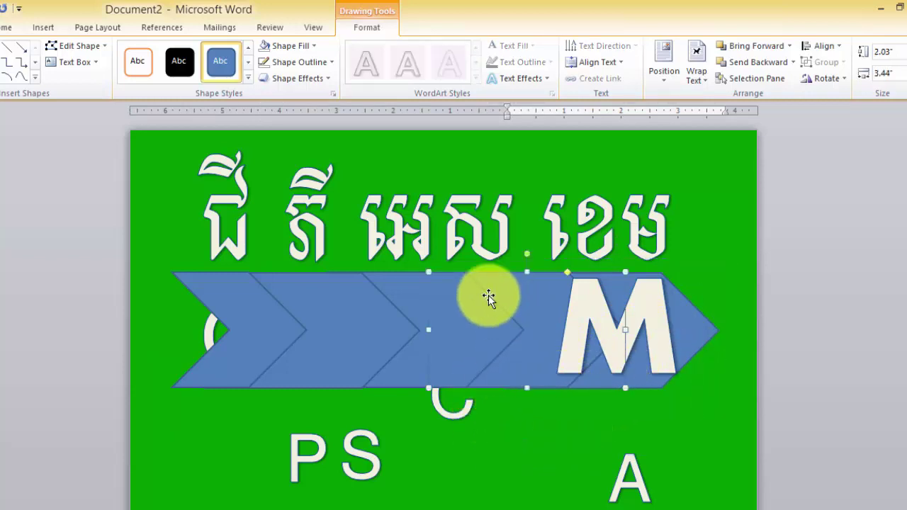
{"action": "left_click", "coordinate": [248, 78]}
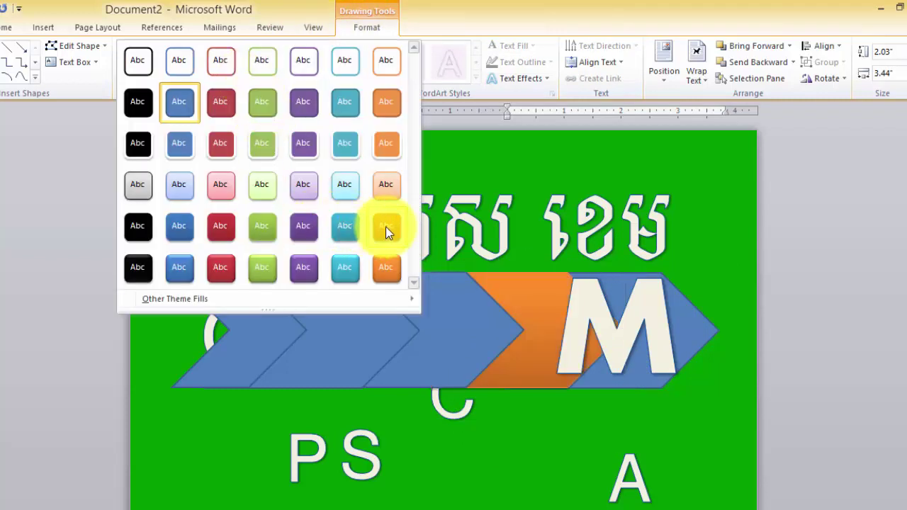
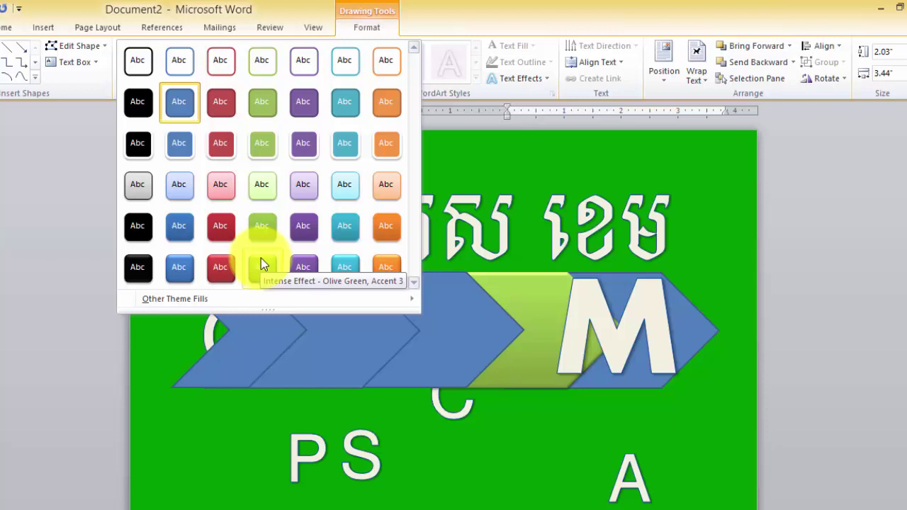
Give the chevron the aqua Intense Effect style and narrow the M text box.
{"action": "left_click", "coordinate": [353, 269]}
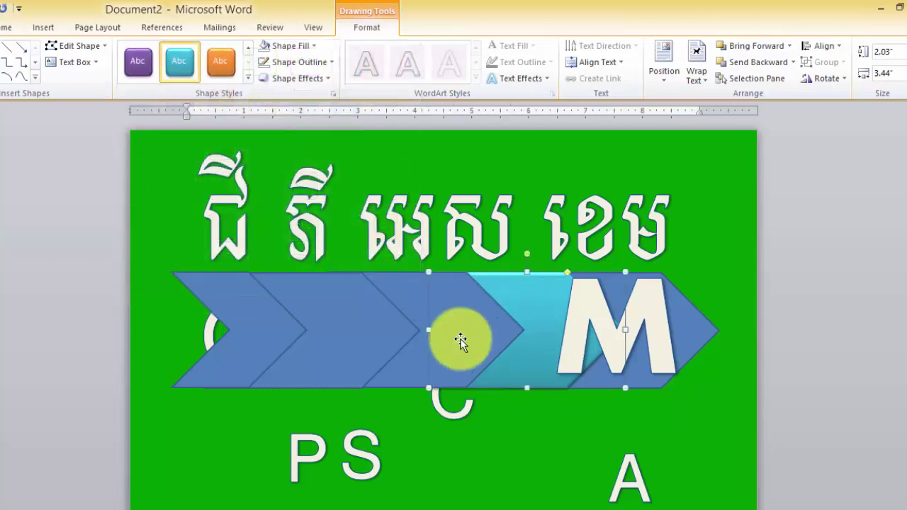
{"action": "left_click", "coordinate": [700, 338]}
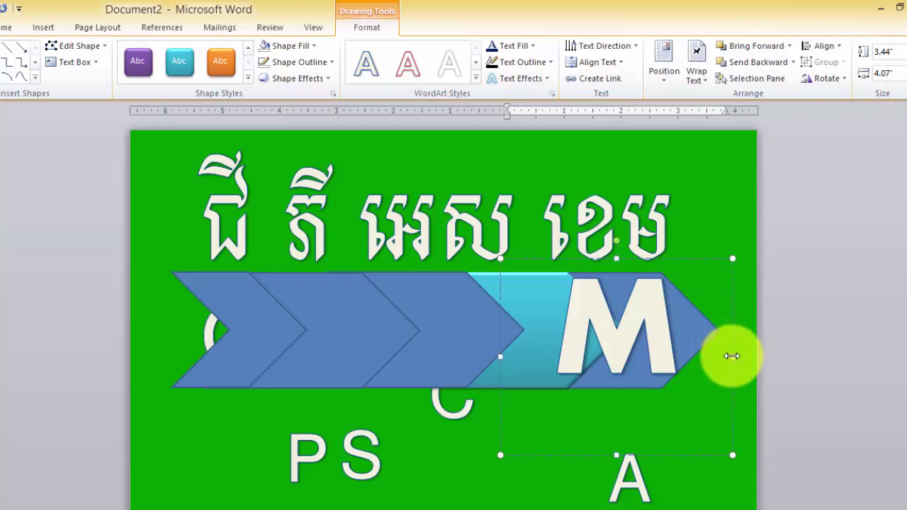
{"action": "left_click_drag", "start_coordinate": [733, 356], "coordinate": [699, 356]}
{"action": "left_click", "coordinate": [718, 339]}
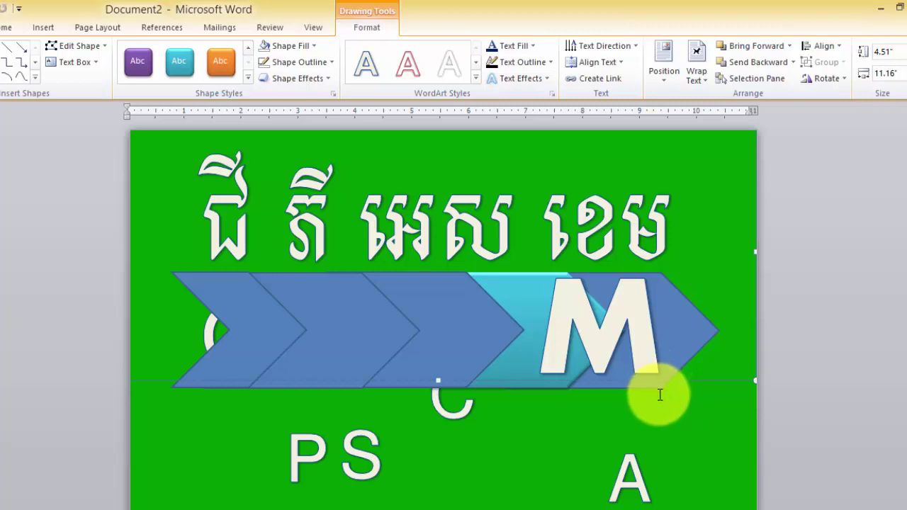
Drag the M letter's text box left and select the rightmost chevron.
{"action": "left_click", "coordinate": [632, 384]}
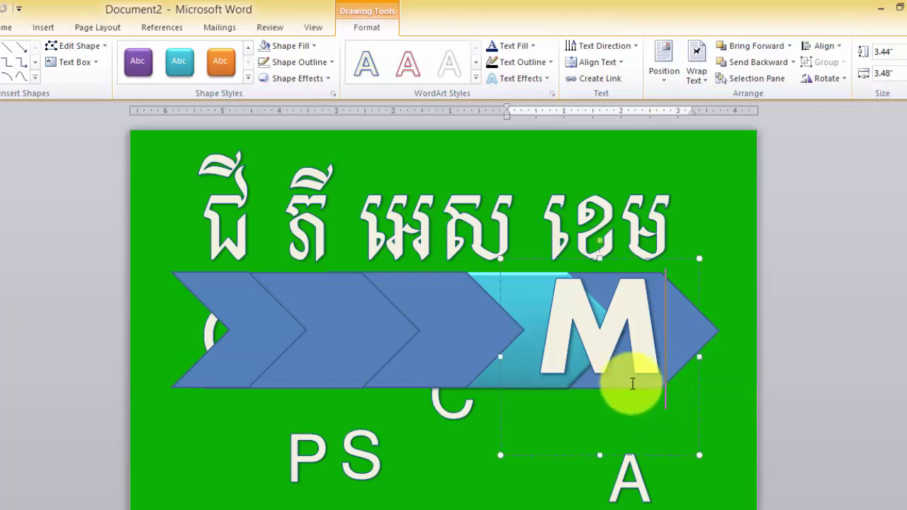
{"action": "left_click", "coordinate": [711, 342]}
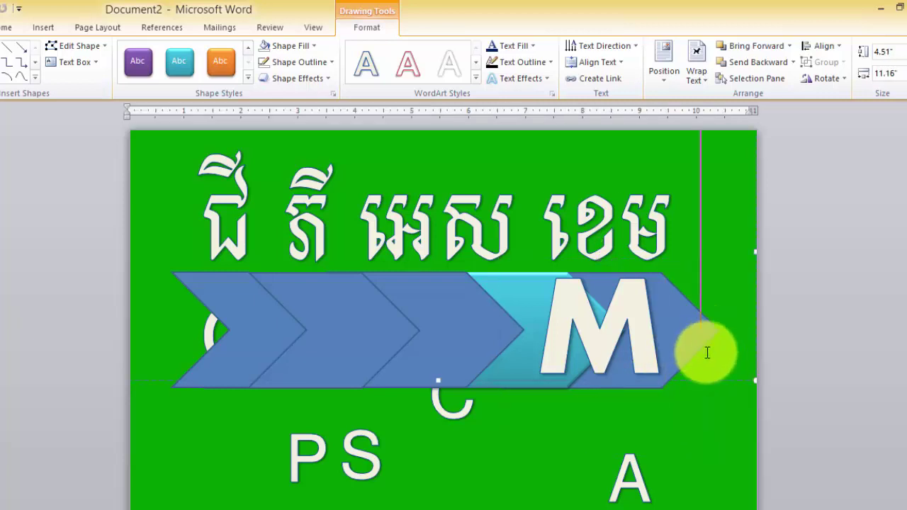
{"action": "left_click", "coordinate": [651, 386]}
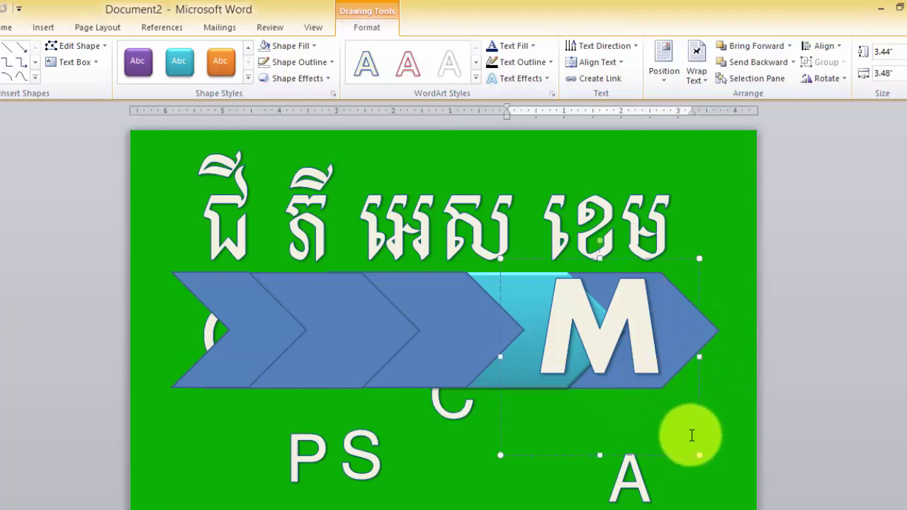
{"action": "mouse_move", "coordinate": [690, 339]}
{"action": "left_mouse_down"}
{"action": "mouse_move", "coordinate": [636, 339]}
{"action": "mouse_move", "coordinate": [641, 345]}
{"action": "left_mouse_up"}
{"action": "left_click", "coordinate": [676, 353]}
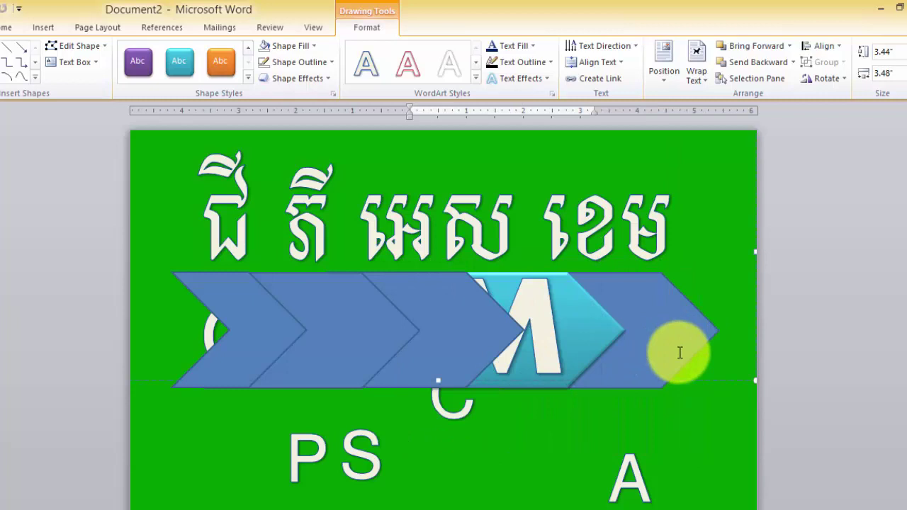
{"action": "left_click", "coordinate": [658, 388]}
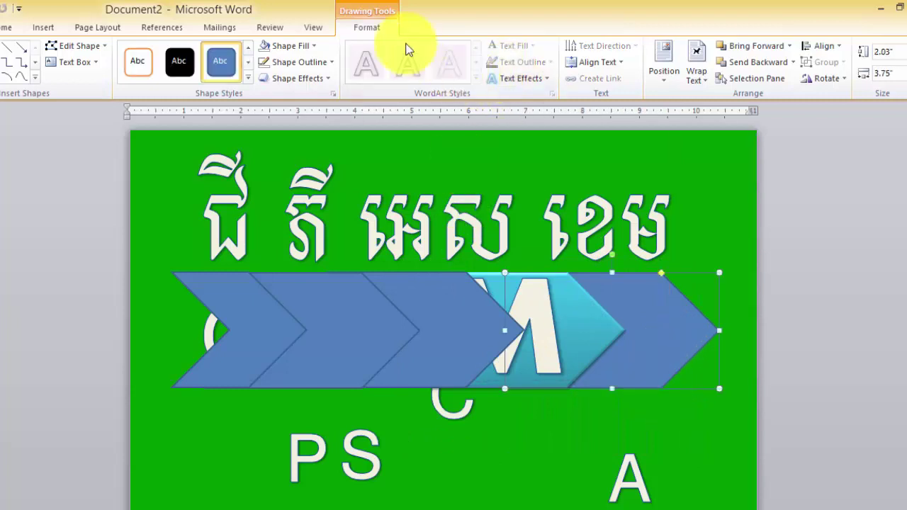
Try a custom cyan fill from More Fill Colors on the rightmost chevron, then undo it.
{"action": "left_click", "coordinate": [315, 51]}
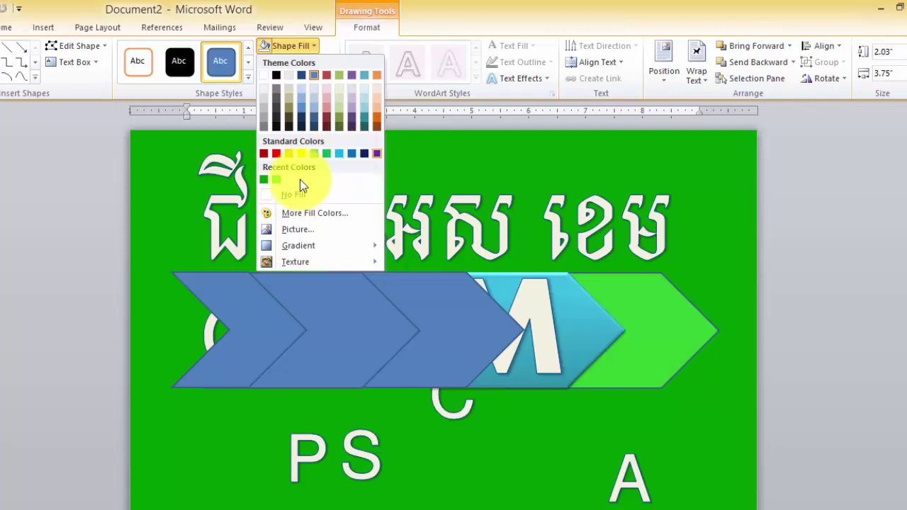
{"action": "left_click", "coordinate": [311, 214]}
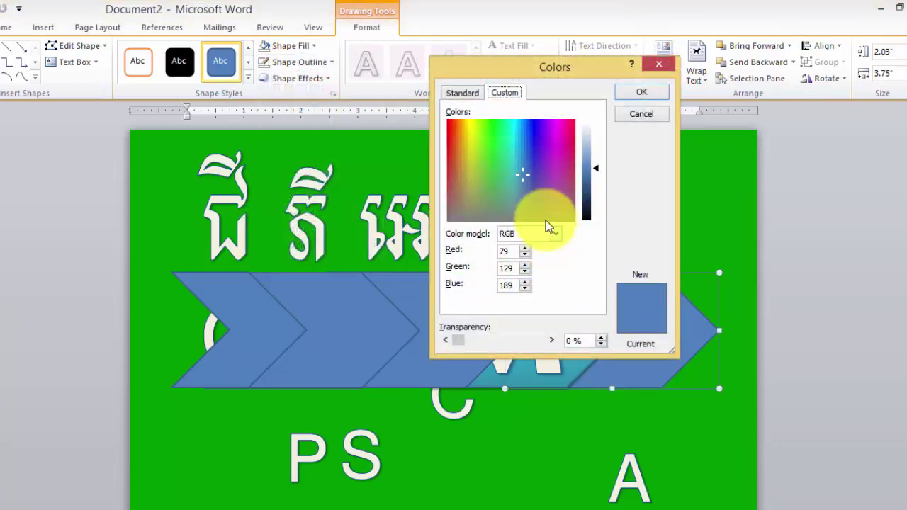
{"action": "left_click", "coordinate": [508, 130]}
{"action": "left_click_drag", "start_coordinate": [500, 128], "coordinate": [507, 125]}
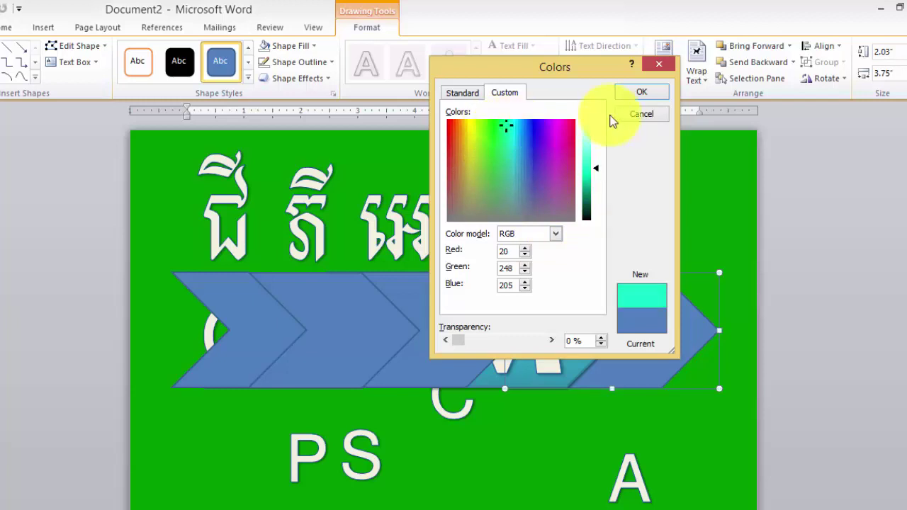
{"action": "left_click", "coordinate": [621, 97]}
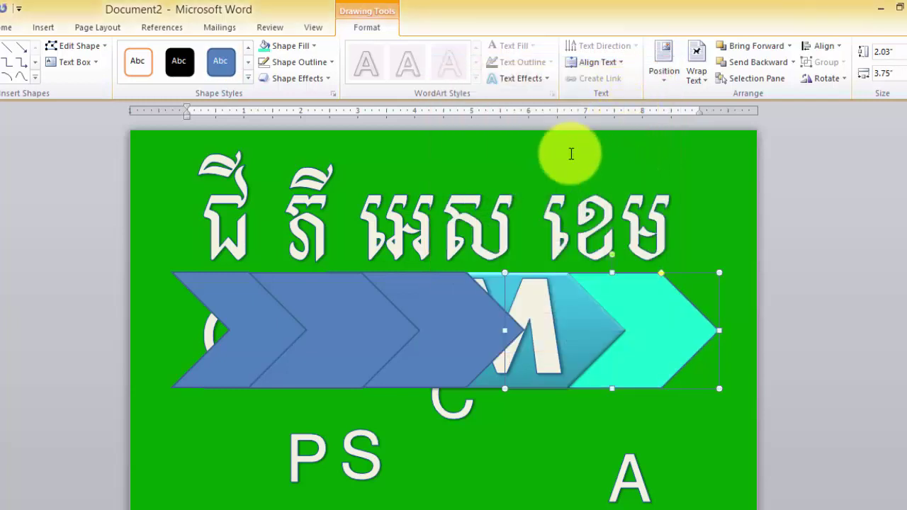
{"action": "key", "text": "ctrl+z"}
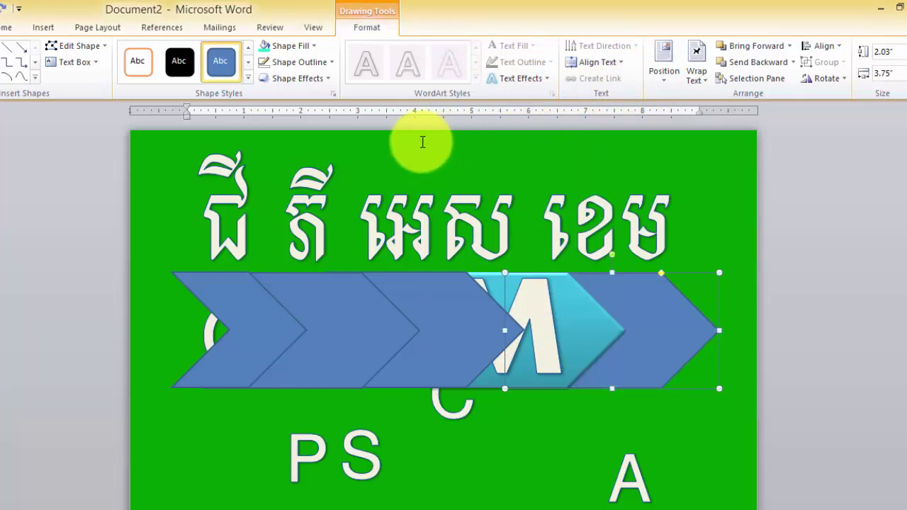
Apply the Olive Green shape style to the rightmost chevron.
{"action": "left_click", "coordinate": [248, 78]}
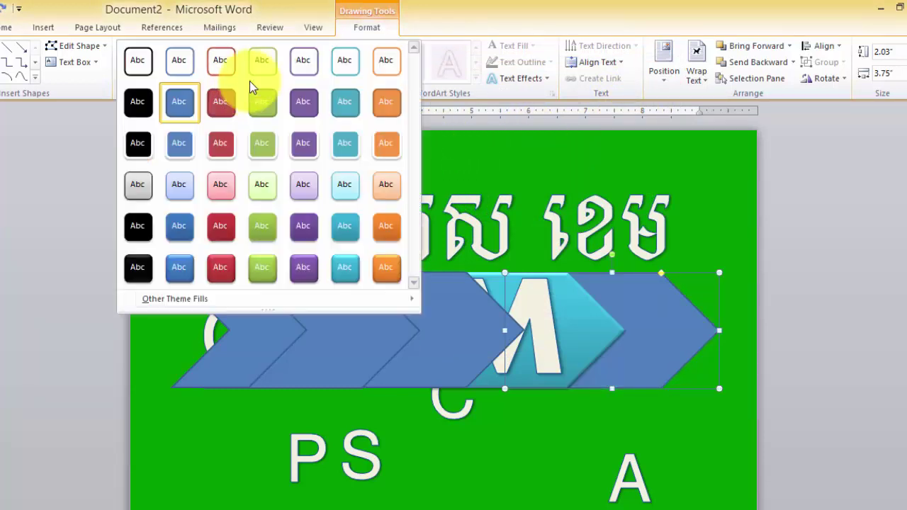
{"action": "left_click", "coordinate": [259, 224]}
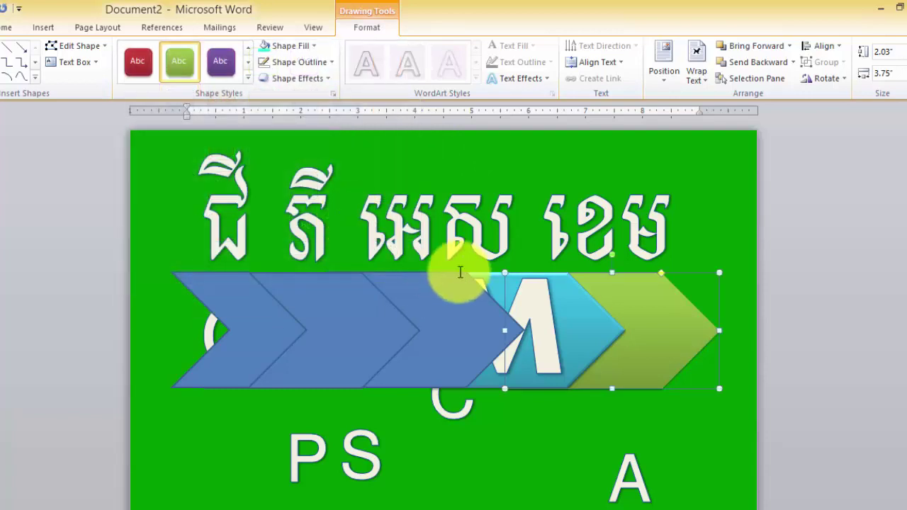
{"action": "left_click", "coordinate": [574, 377]}
{"action": "left_click", "coordinate": [544, 345]}
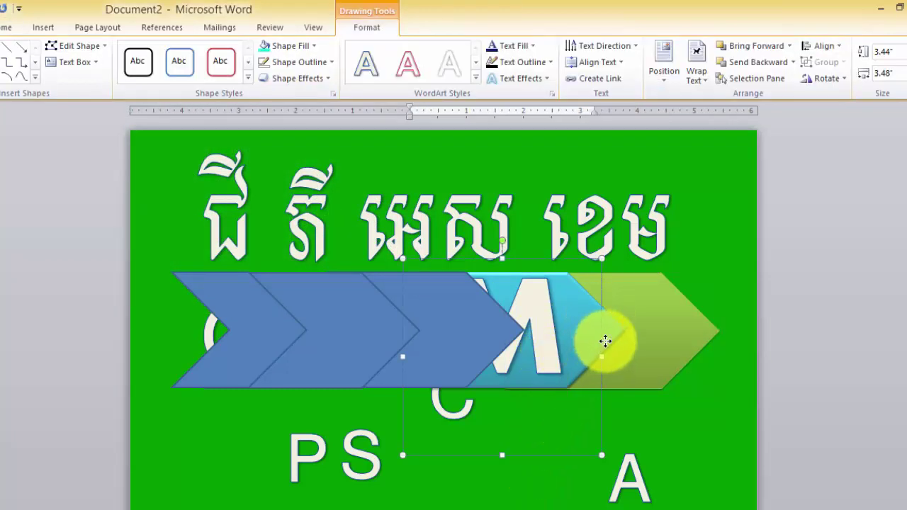
Move the M over the green chevron and narrow its text box to 3.09".
{"action": "mouse_move", "coordinate": [605, 341]}
{"action": "left_mouse_down"}
{"action": "mouse_move", "coordinate": [707, 329]}
{"action": "mouse_move", "coordinate": [708, 314]}
{"action": "left_mouse_up"}
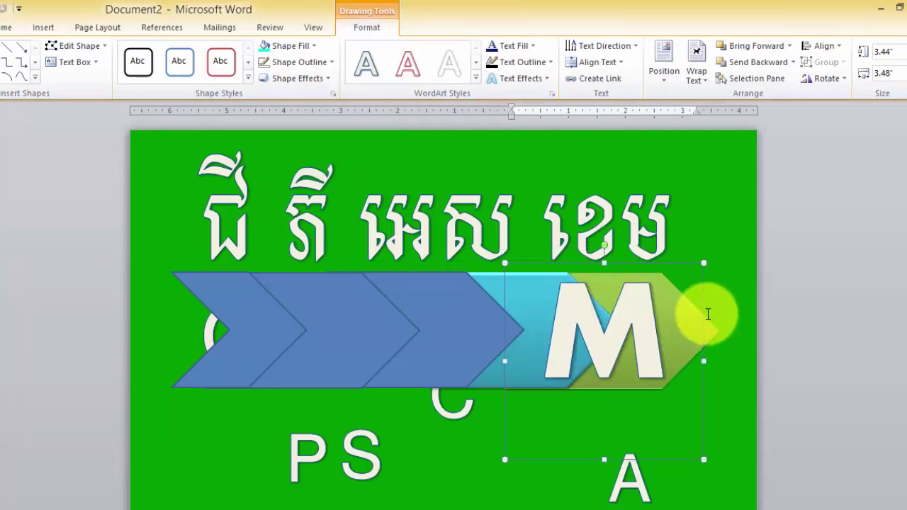
{"action": "key", "text": "Right"}
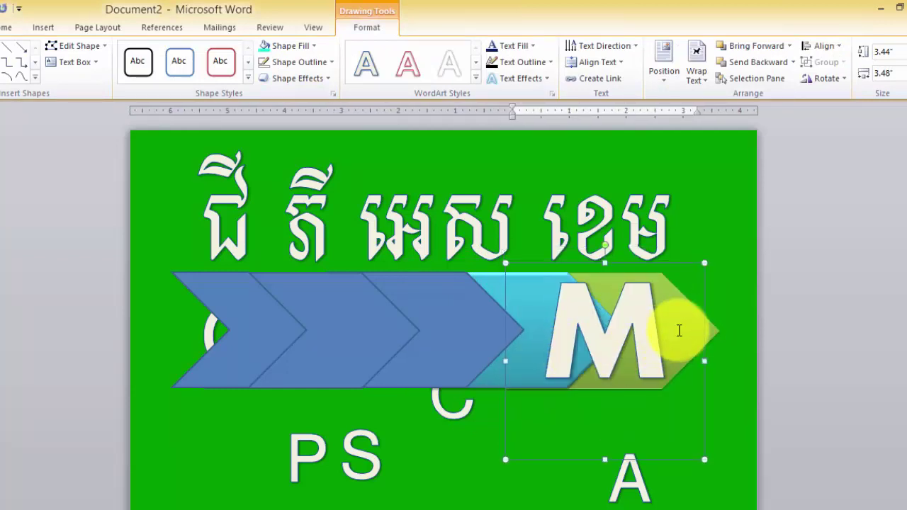
{"action": "key", "text": "Right"}
{"action": "key", "text": "Right"}
{"action": "key", "text": "Right"}
{"action": "key", "text": "Right"}
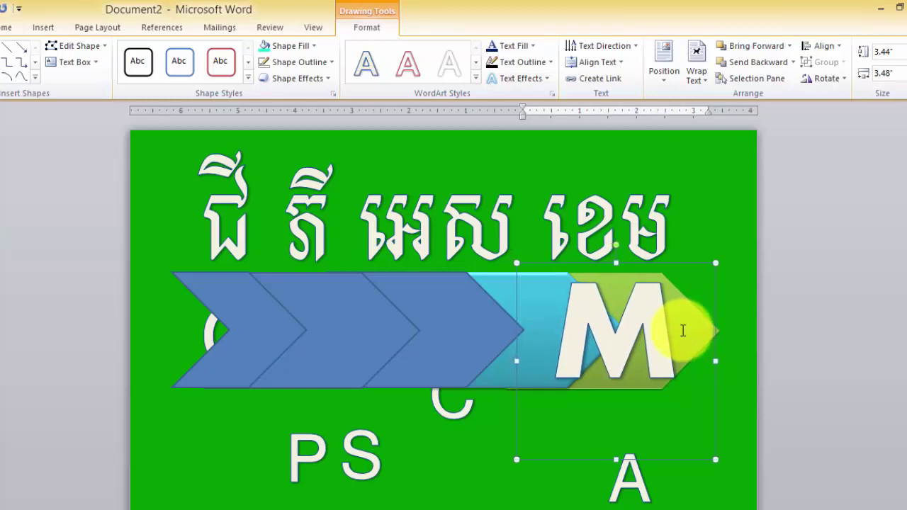
{"action": "key", "text": "Up"}
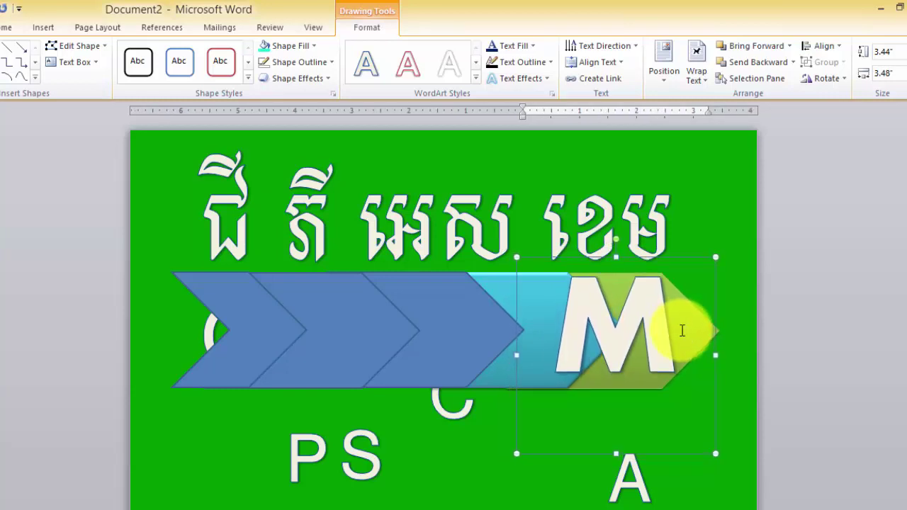
{"action": "key", "text": "Up"}
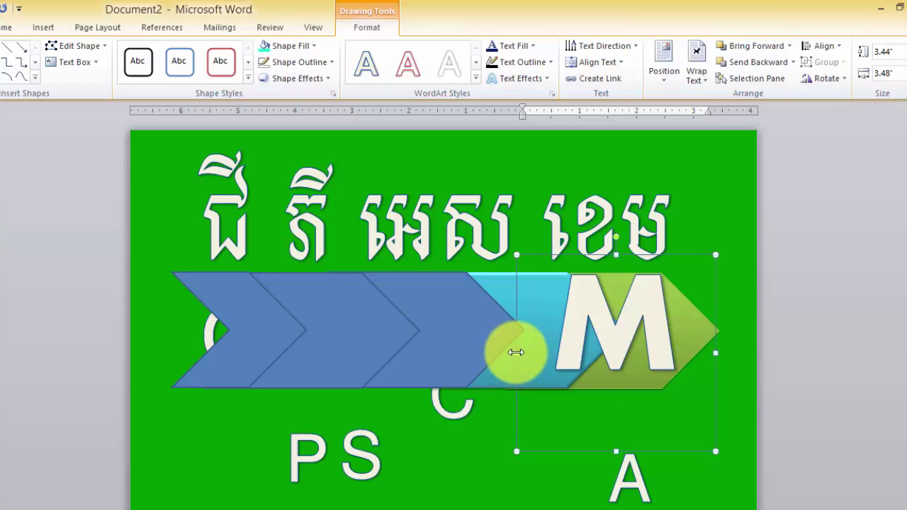
{"action": "left_click_drag", "start_coordinate": [516, 352], "coordinate": [539, 352]}
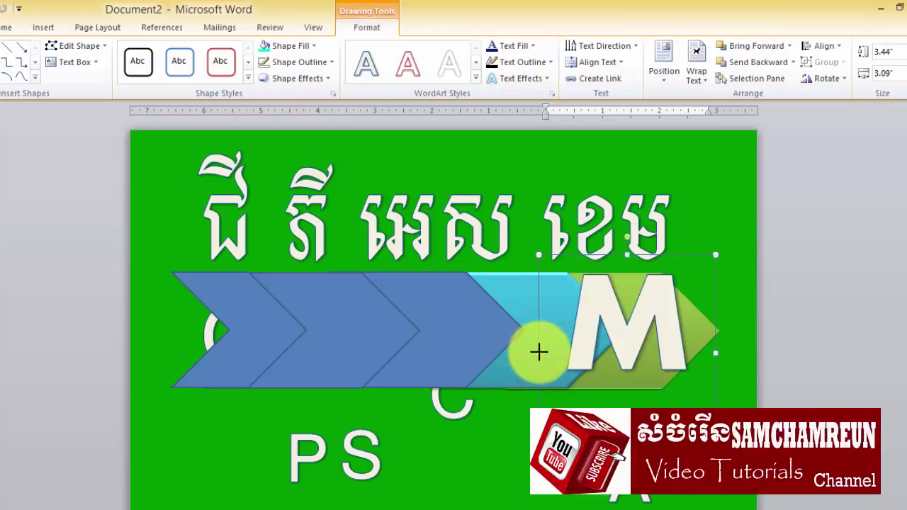
{"action": "key", "text": "Left"}
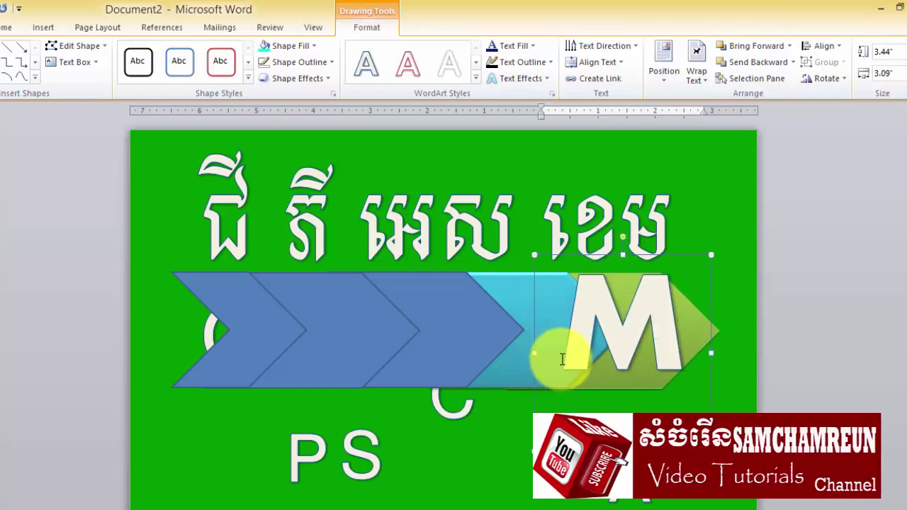
{"action": "key", "text": "Left"}
{"action": "key", "text": "Left"}
{"action": "key", "text": "Left"}
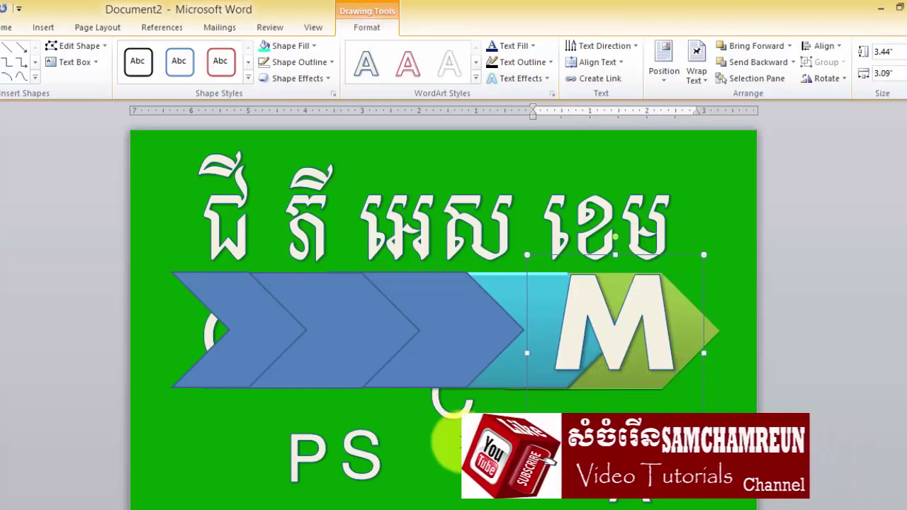
{"action": "left_click", "coordinate": [261, 459]}
Move the G text box and bring it in front of the chevrons with Bring to Front.
{"action": "left_click", "coordinate": [213, 381]}
{"action": "left_click", "coordinate": [211, 331]}
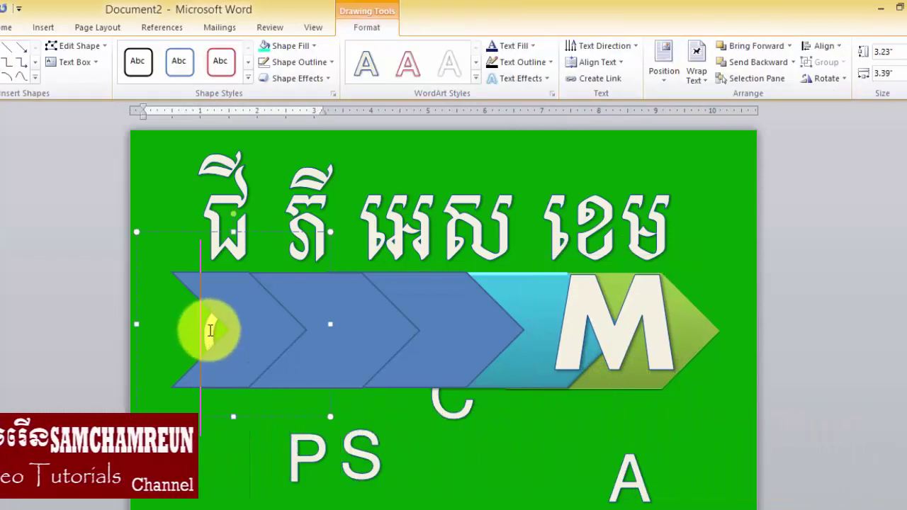
{"action": "mouse_move", "coordinate": [267, 231]}
{"action": "left_mouse_down"}
{"action": "mouse_move", "coordinate": [313, 342]}
{"action": "mouse_move", "coordinate": [296, 240]}
{"action": "left_mouse_up"}
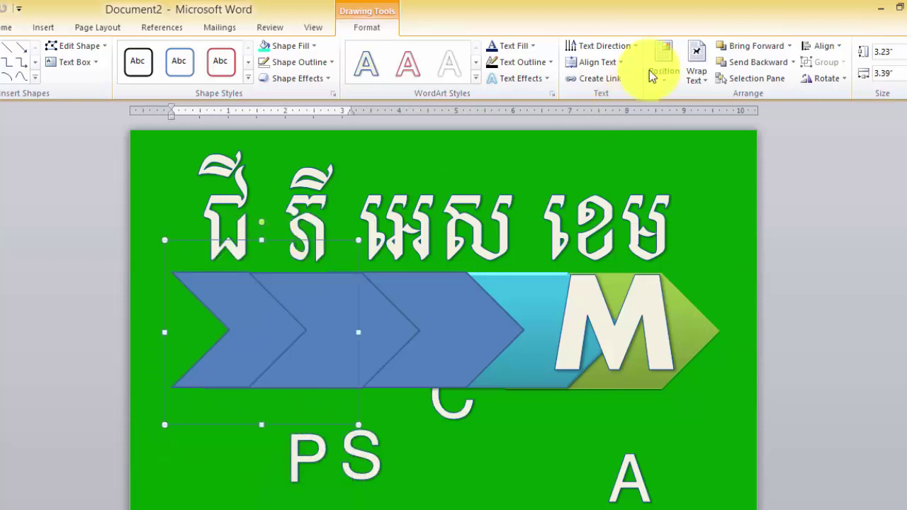
{"action": "right_click", "coordinate": [273, 238]}
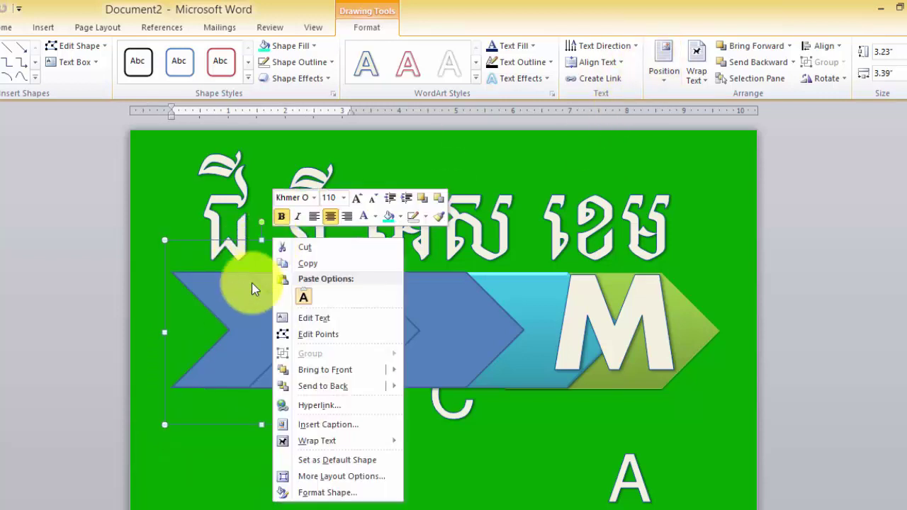
{"action": "left_click", "coordinate": [379, 371]}
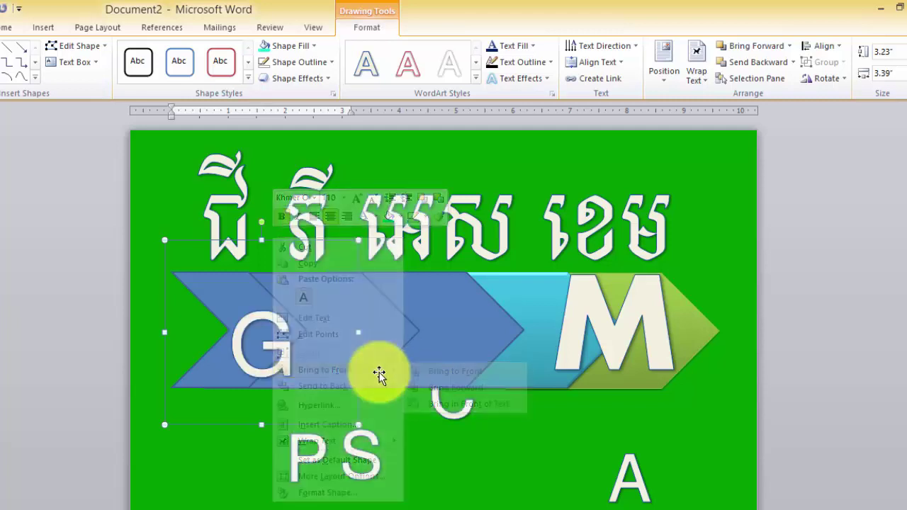
{"action": "mouse_move", "coordinate": [337, 239]}
{"action": "left_mouse_down"}
{"action": "mouse_move", "coordinate": [331, 231]}
{"action": "mouse_move", "coordinate": [350, 244]}
{"action": "left_mouse_up"}
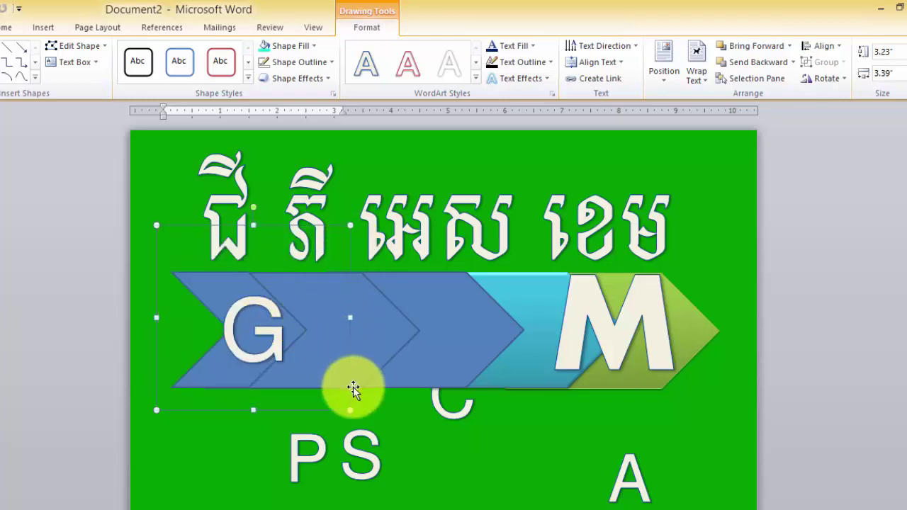
Highlight the G character and show the Home tab formatting options.
{"action": "left_click", "coordinate": [603, 344]}
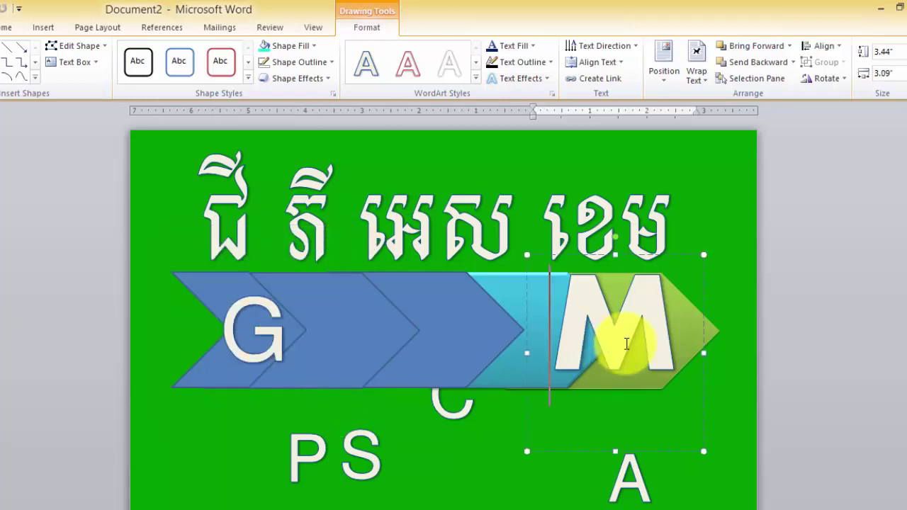
{"action": "left_click", "coordinate": [253, 327]}
{"action": "left_click_drag", "start_coordinate": [289, 330], "coordinate": [120, 303]}
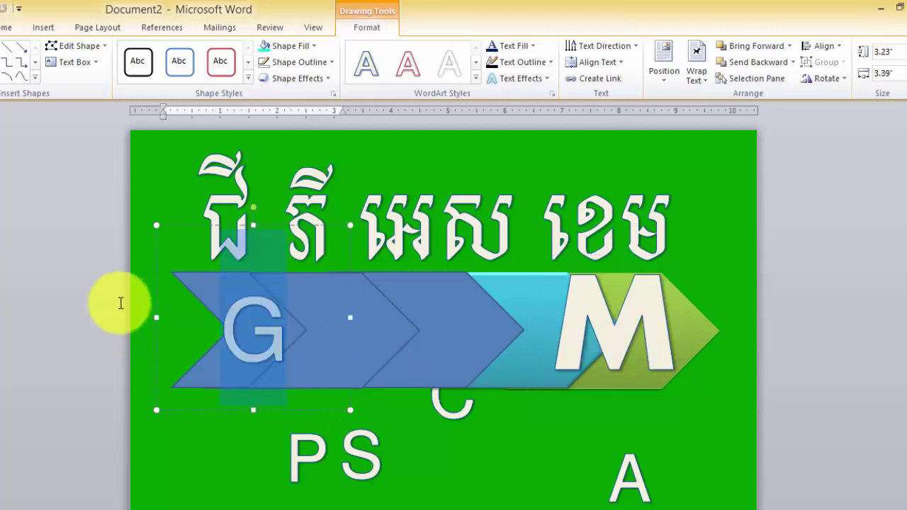
{"action": "left_click", "coordinate": [18, 29]}
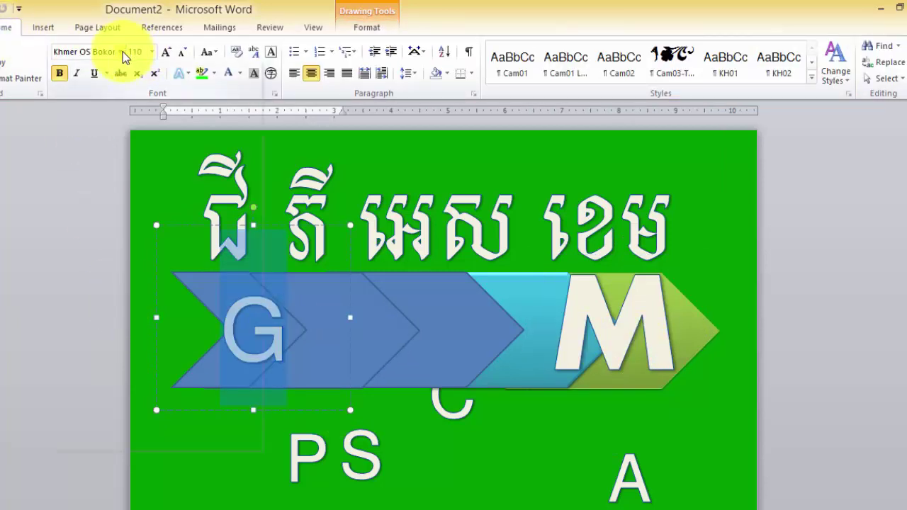
Set the G in the Aharoni font.
{"action": "left_click", "coordinate": [122, 51]}
{"action": "left_click", "coordinate": [90, 208]}
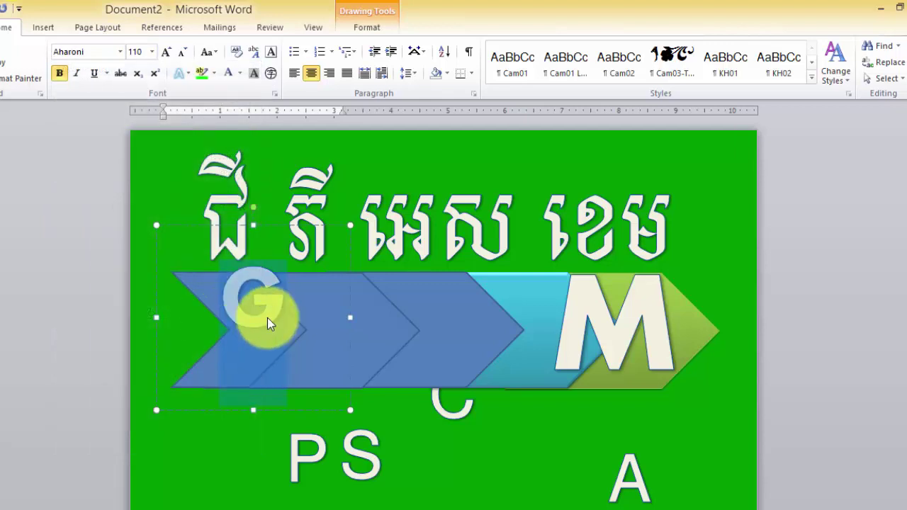
{"action": "left_click", "coordinate": [648, 339]}
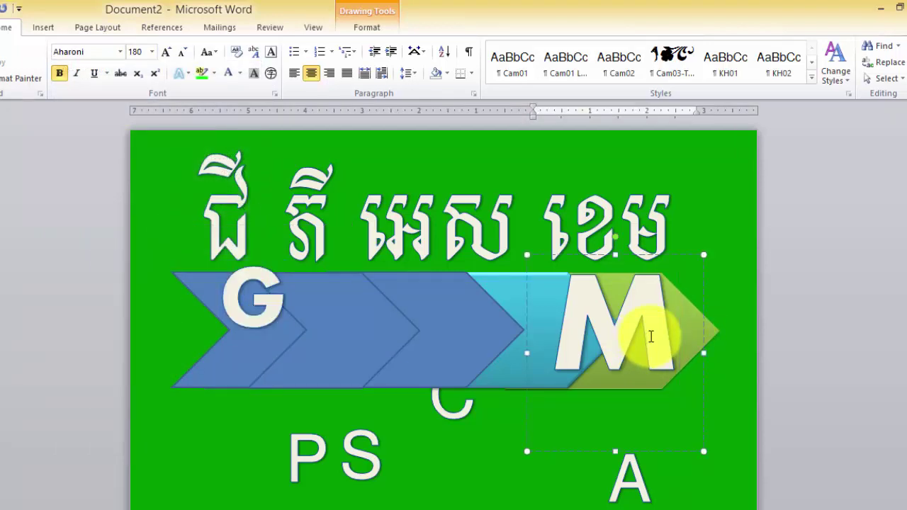
{"action": "left_click", "coordinate": [259, 295]}
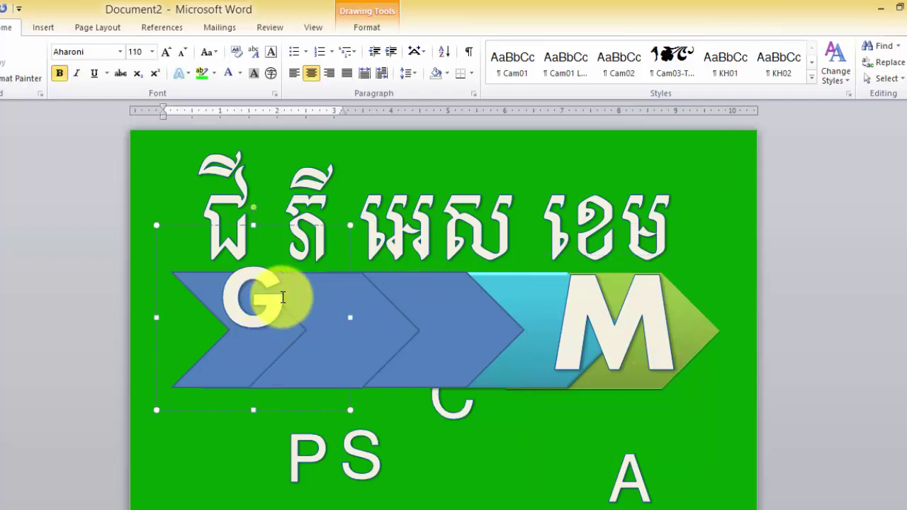
{"action": "left_click_drag", "start_coordinate": [283, 298], "coordinate": [148, 156]}
Set the G to size 180 and place it on the leftmost blue chevron.
{"action": "left_click", "coordinate": [121, 55]}
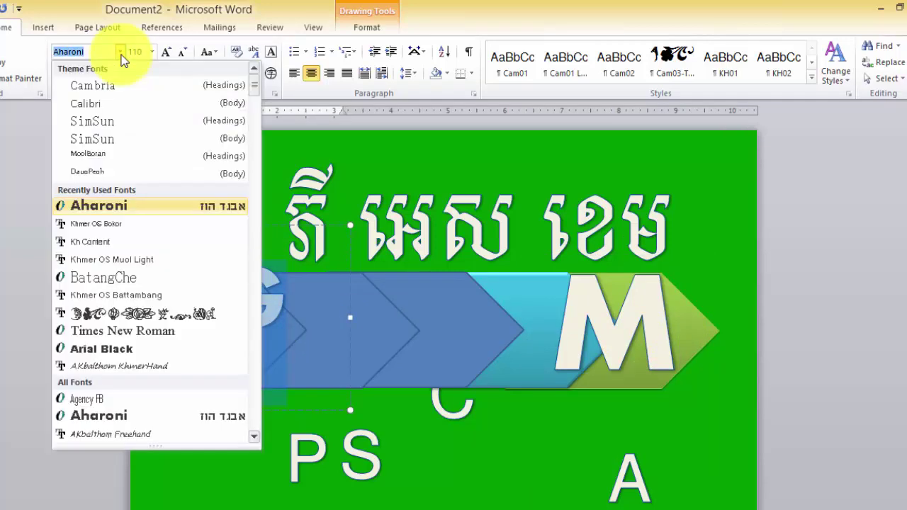
{"action": "left_click", "coordinate": [137, 52]}
{"action": "type", "text": "18"}
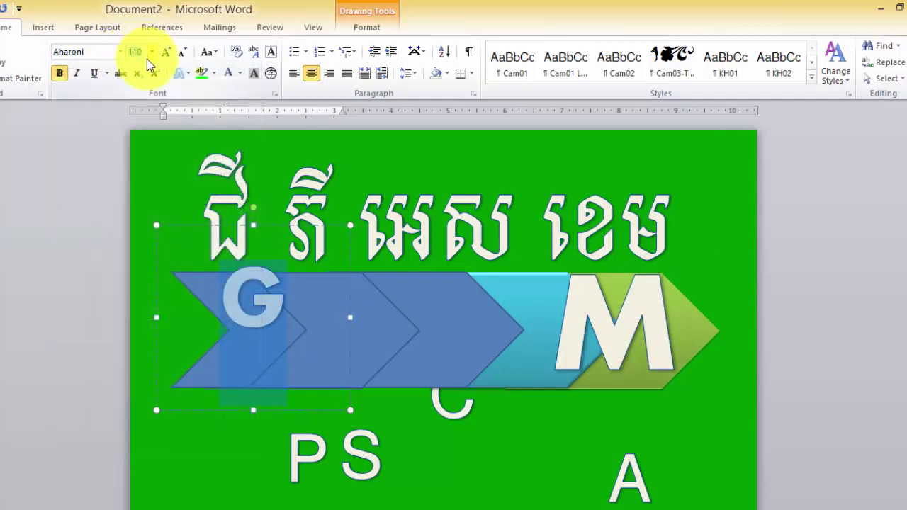
{"action": "key", "text": "Return"}
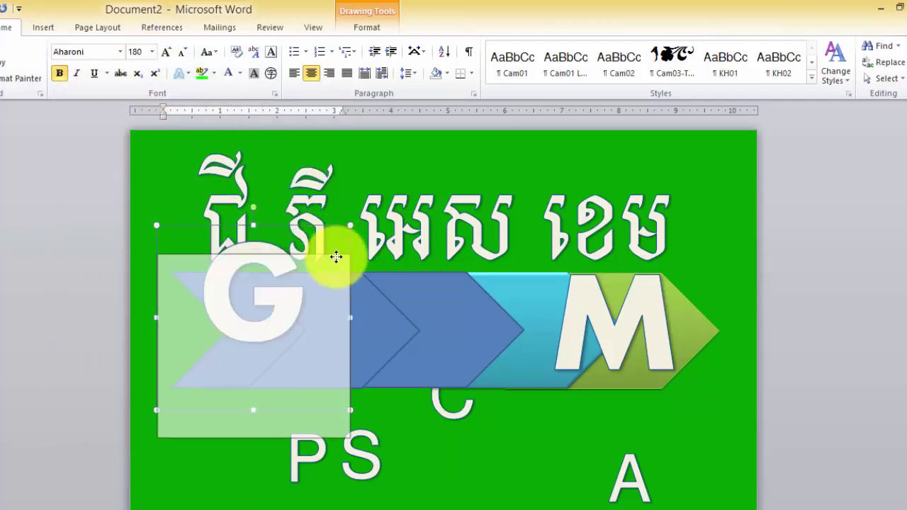
{"action": "left_click_drag", "start_coordinate": [333, 229], "coordinate": [339, 270]}
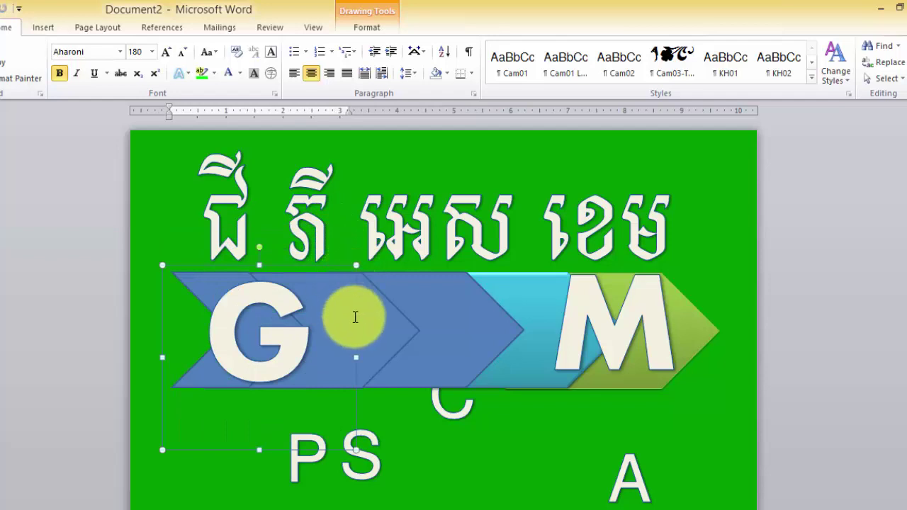
{"action": "left_click_drag", "start_coordinate": [345, 270], "coordinate": [319, 267]}
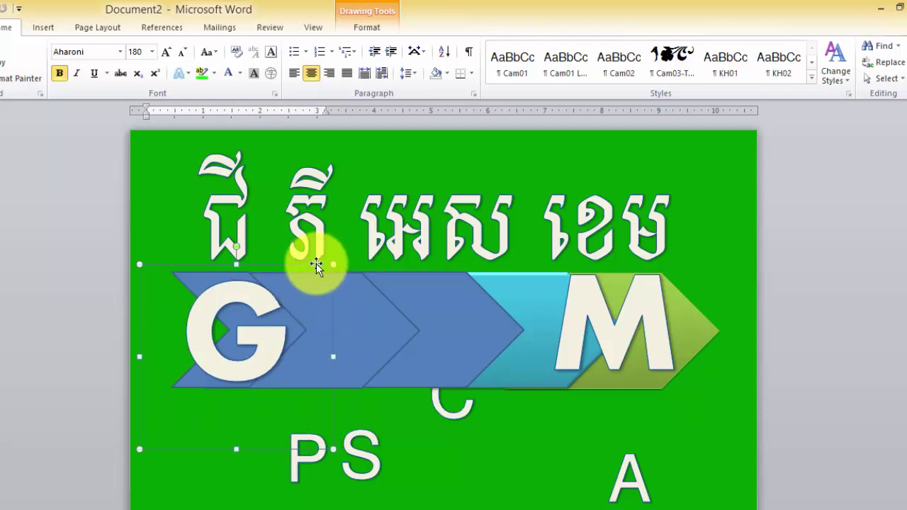
Select the PS, M, C and chevron shapes in turn, undoing an accidental chevron nudge.
{"action": "left_click", "coordinate": [300, 471]}
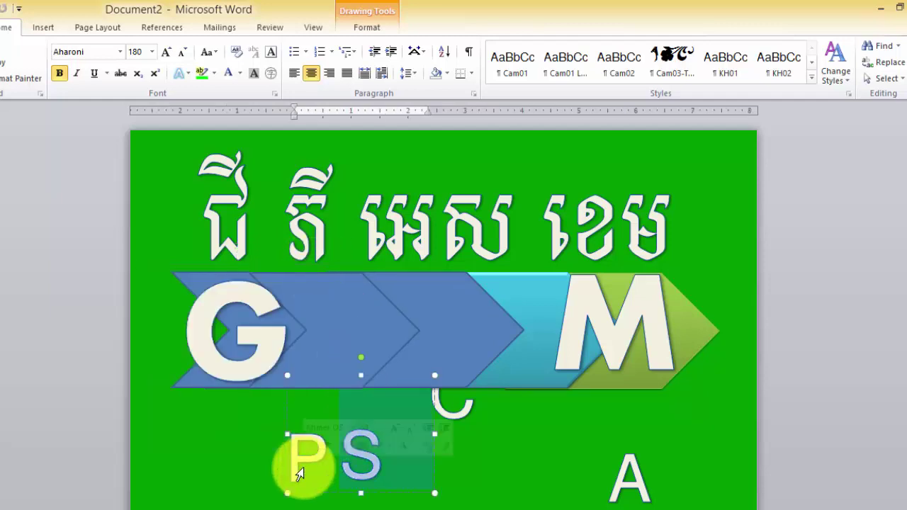
{"action": "left_click", "coordinate": [437, 326]}
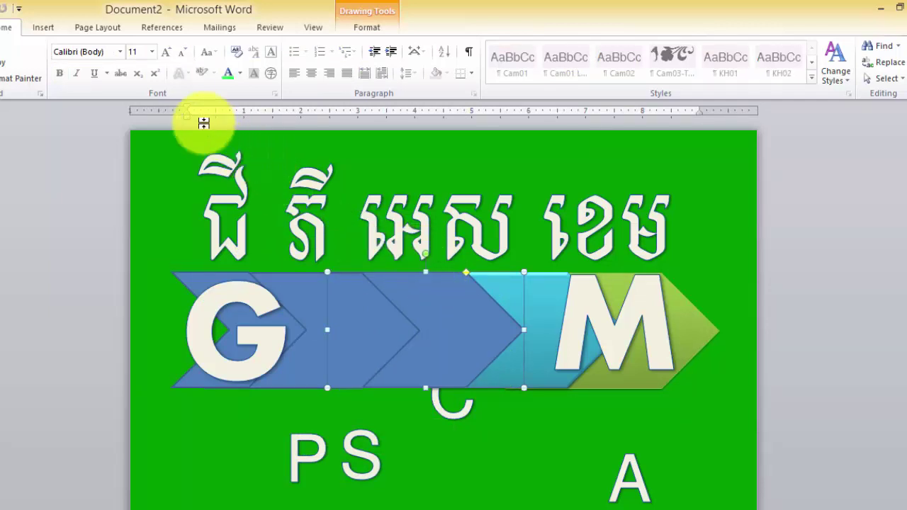
{"action": "left_click_drag", "start_coordinate": [483, 290], "coordinate": [485, 286]}
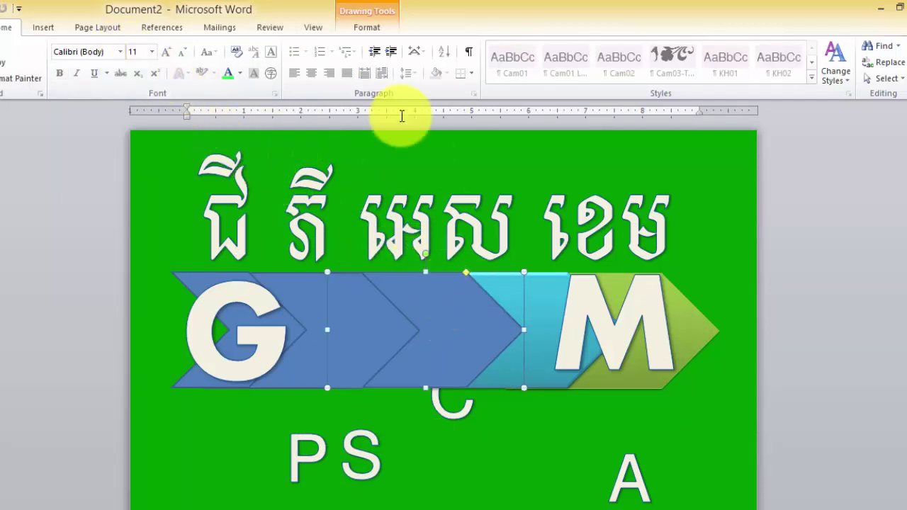
{"action": "key", "text": "ctrl+z"}
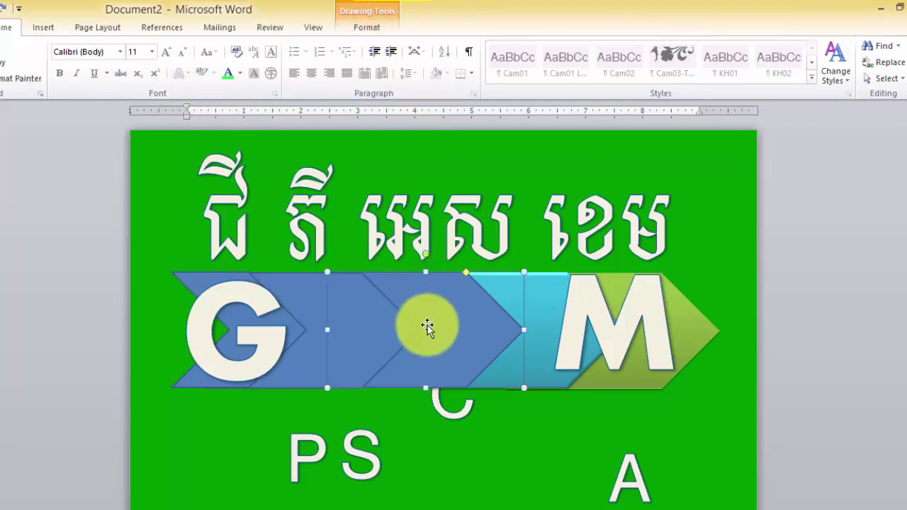
{"action": "left_click", "coordinate": [537, 315]}
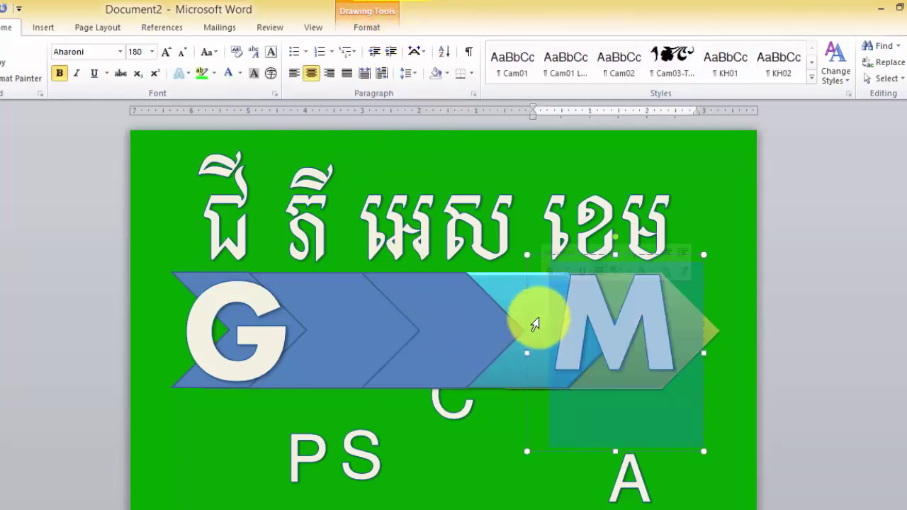
{"action": "left_click", "coordinate": [500, 388]}
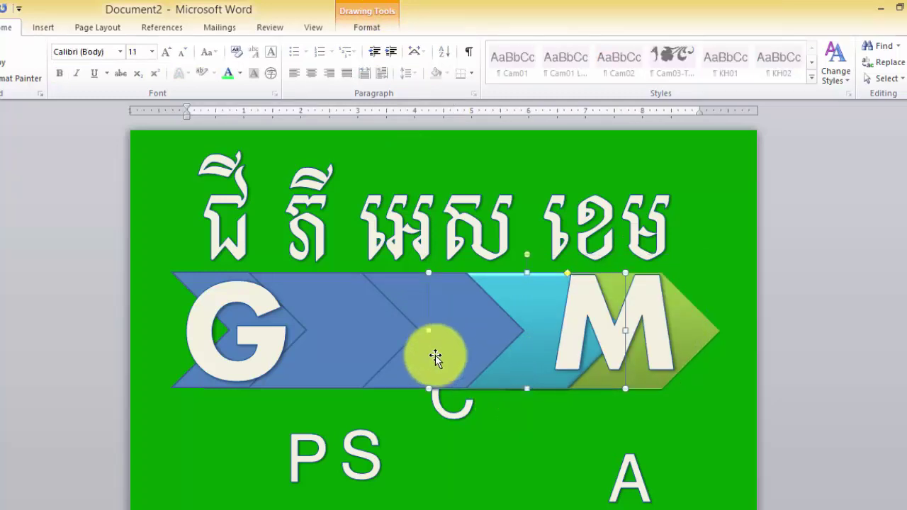
{"action": "left_click", "coordinate": [394, 397]}
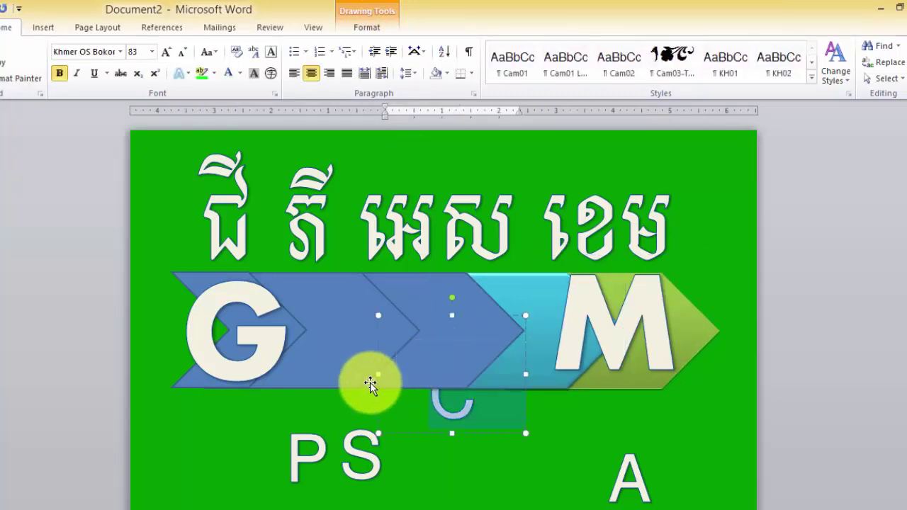
{"action": "left_click", "coordinate": [376, 387]}
{"action": "left_click", "coordinate": [384, 385]}
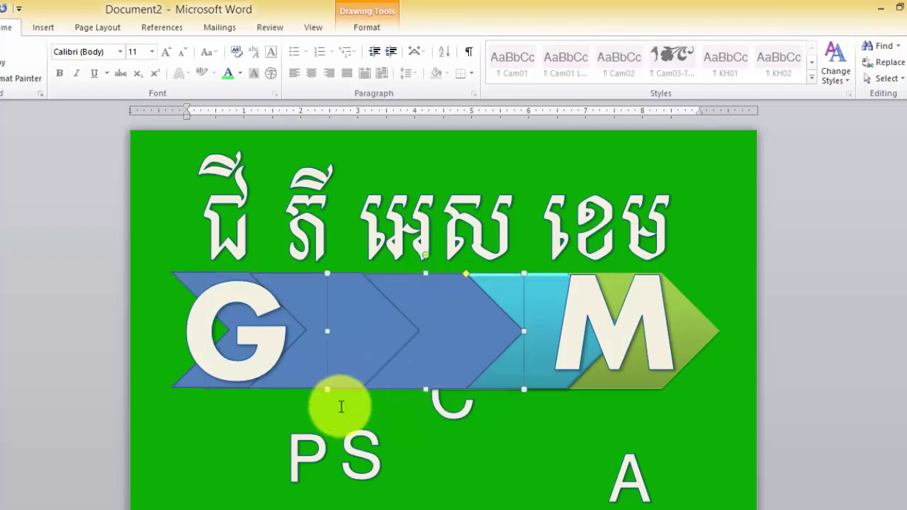
{"action": "left_click", "coordinate": [269, 425]}
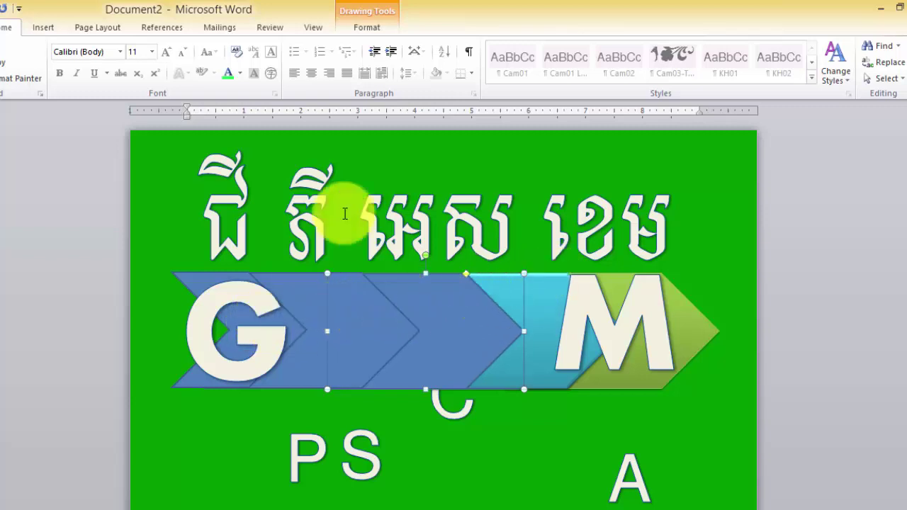
Fill the middle chevron with a light colour from Drawing Tools Format Shape Fill.
{"action": "left_click", "coordinate": [349, 18]}
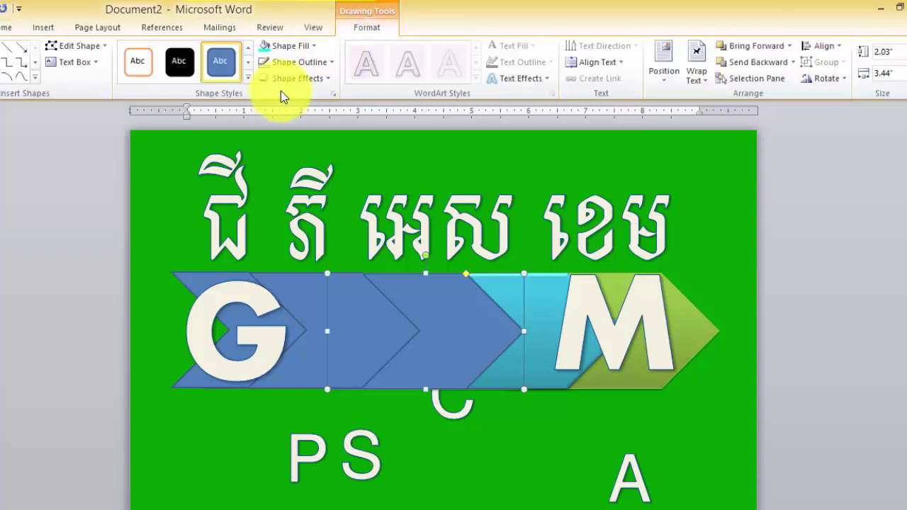
{"action": "left_click", "coordinate": [313, 47]}
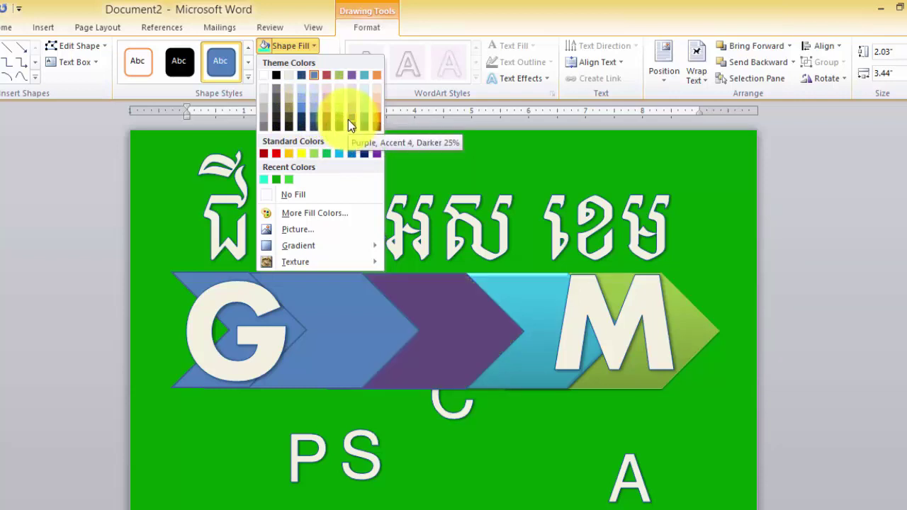
{"action": "left_click", "coordinate": [339, 81]}
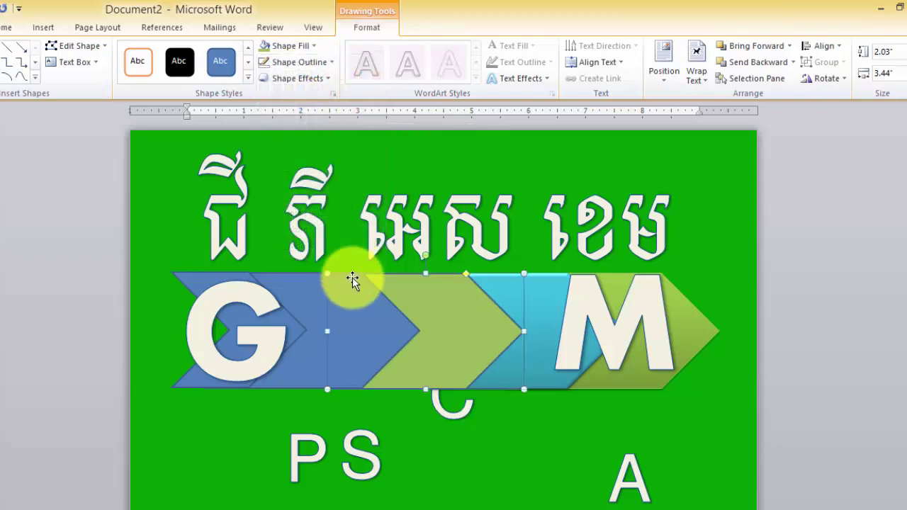
Give the chevron behind the G a light-blue fill.
{"action": "left_click", "coordinate": [304, 284]}
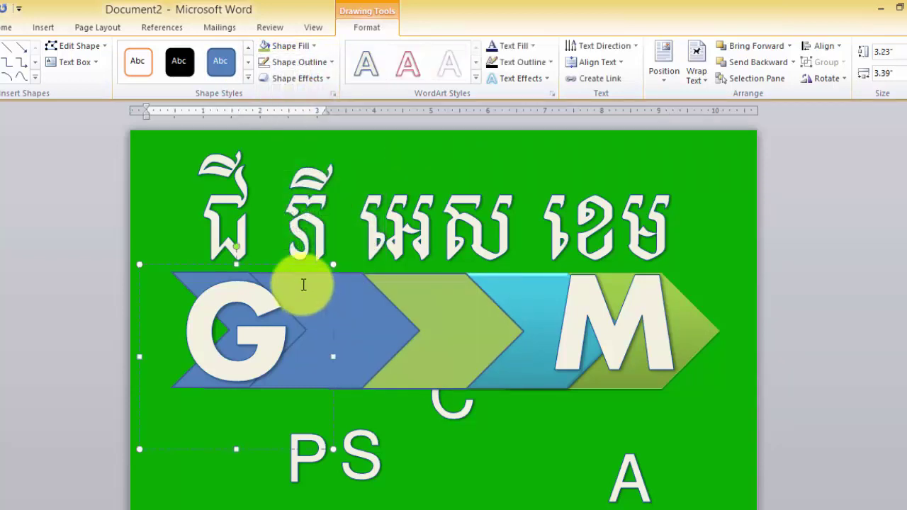
{"action": "left_click", "coordinate": [353, 386]}
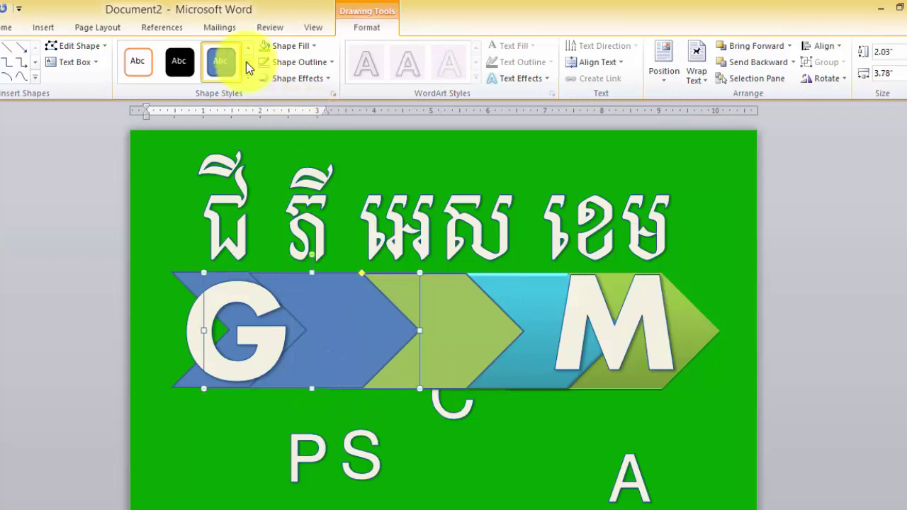
{"action": "left_click", "coordinate": [312, 44]}
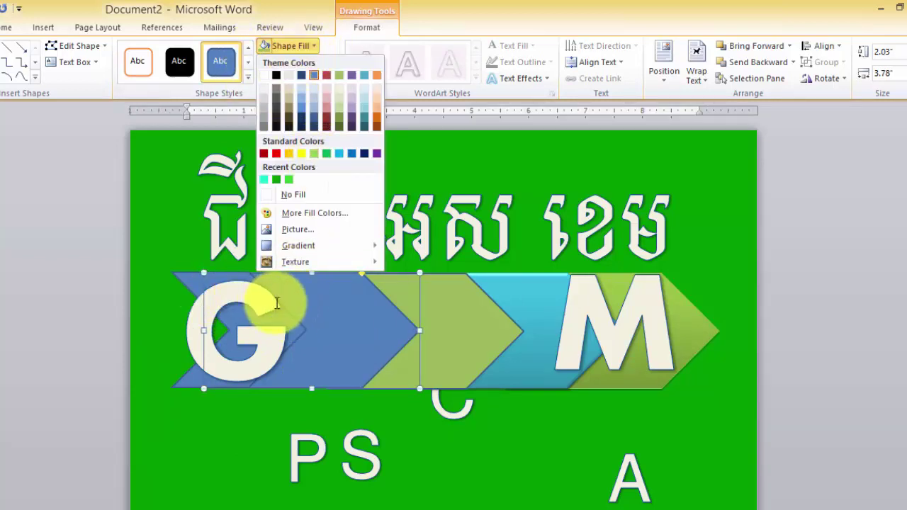
{"action": "left_click", "coordinate": [300, 100]}
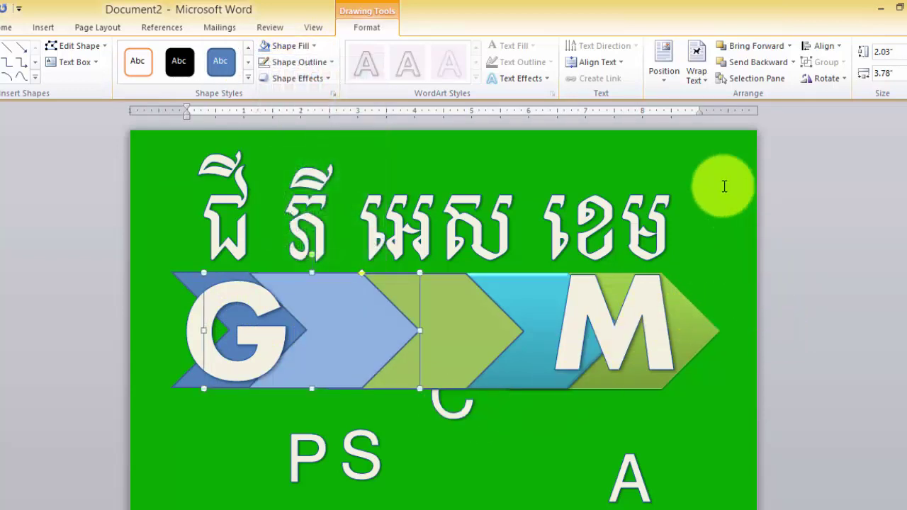
Move the PS text box up toward the arrows and enlarge it.
{"action": "left_click", "coordinate": [309, 460]}
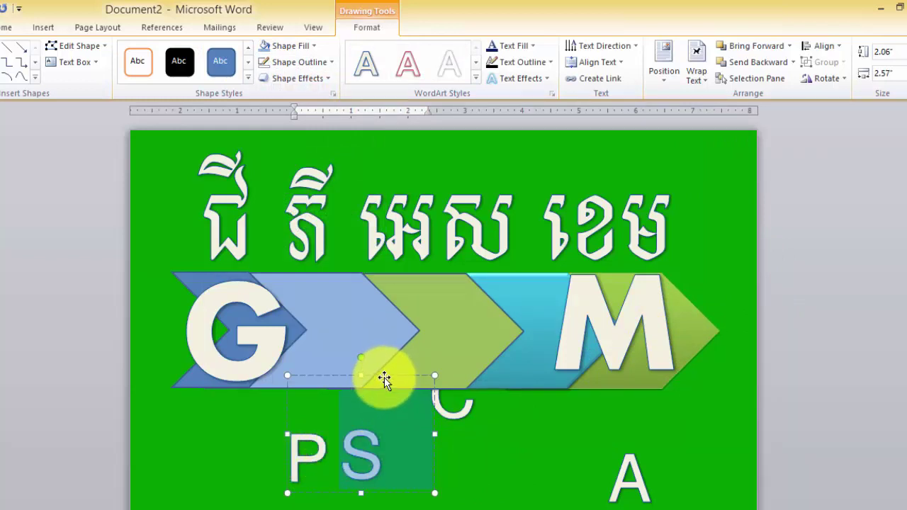
{"action": "left_click_drag", "start_coordinate": [385, 381], "coordinate": [384, 276]}
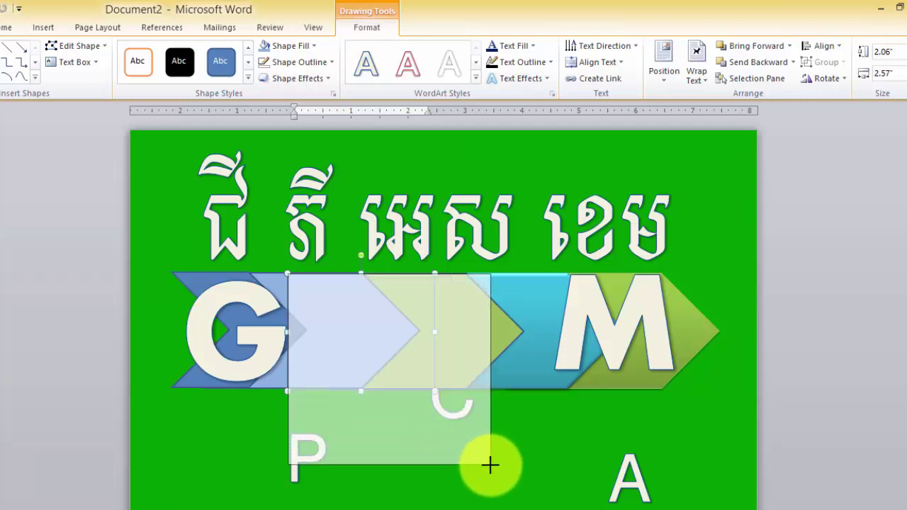
{"action": "left_click_drag", "start_coordinate": [433, 389], "coordinate": [490, 465]}
{"action": "left_click_drag", "start_coordinate": [491, 429], "coordinate": [584, 425]}
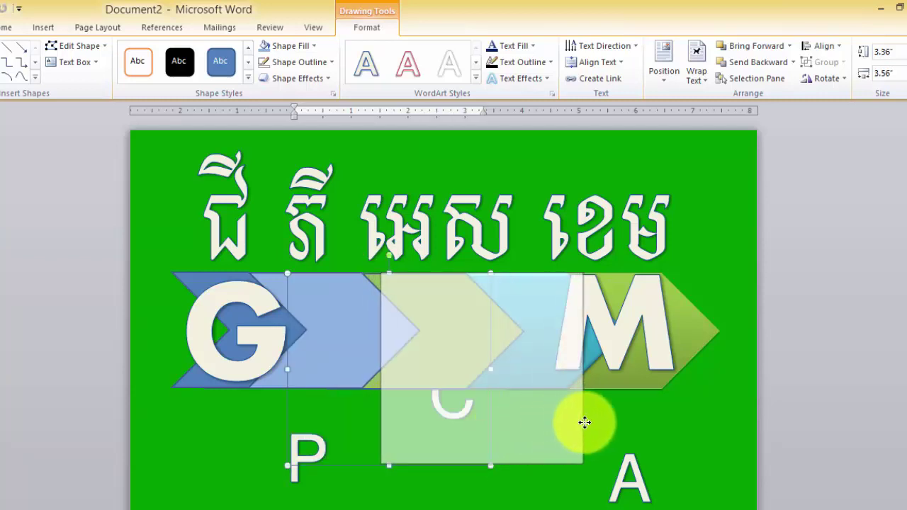
{"action": "left_click", "coordinate": [312, 459]}
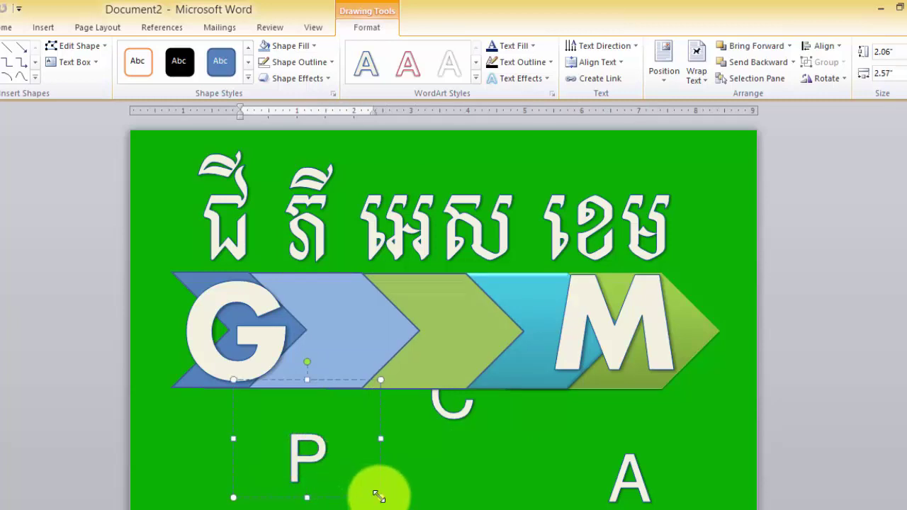
{"action": "mouse_move", "coordinate": [377, 492]}
{"action": "left_mouse_down"}
{"action": "mouse_move", "coordinate": [338, 474]}
{"action": "mouse_move", "coordinate": [365, 385]}
{"action": "left_mouse_up"}
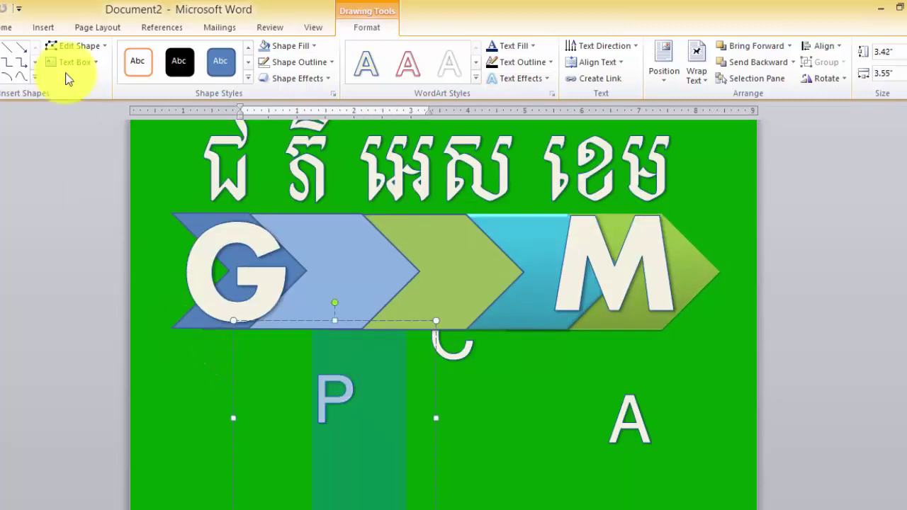
Set the P to Aharoni 180, place it on the second arrow, and bring it to front.
{"action": "left_click", "coordinate": [20, 28]}
{"action": "left_click", "coordinate": [151, 52]}
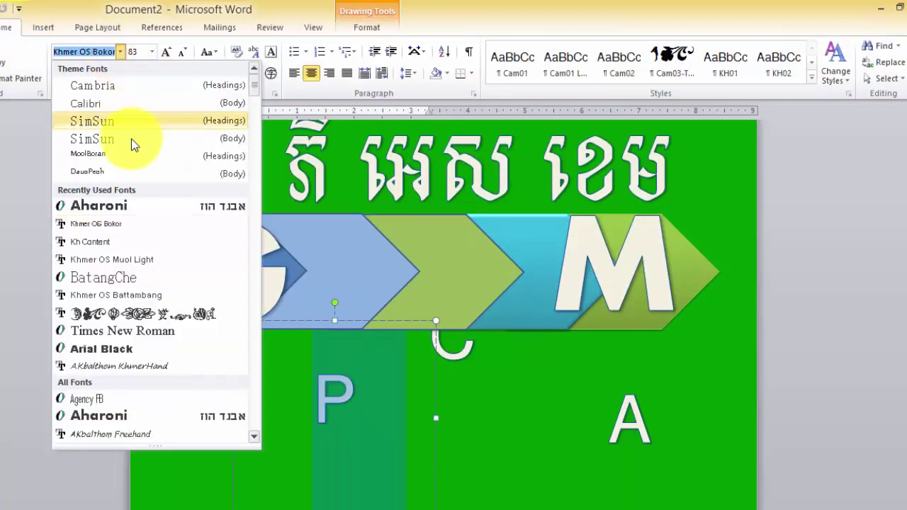
{"action": "left_click", "coordinate": [109, 207]}
{"action": "type", "text": "180"}
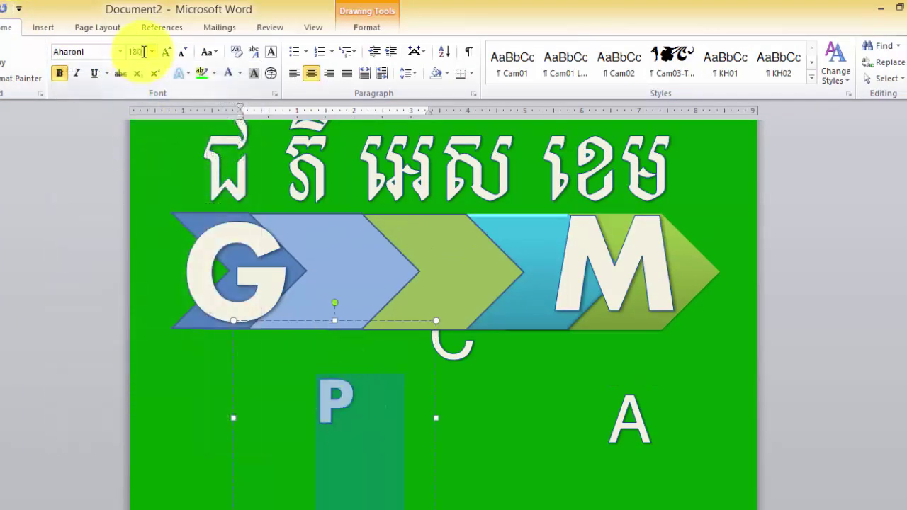
{"action": "key", "text": "Return"}
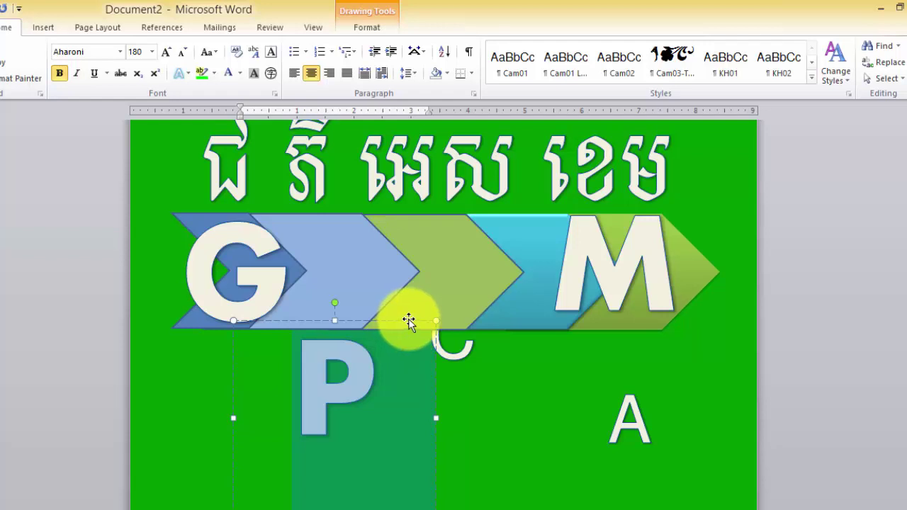
{"action": "left_click_drag", "start_coordinate": [409, 320], "coordinate": [413, 204]}
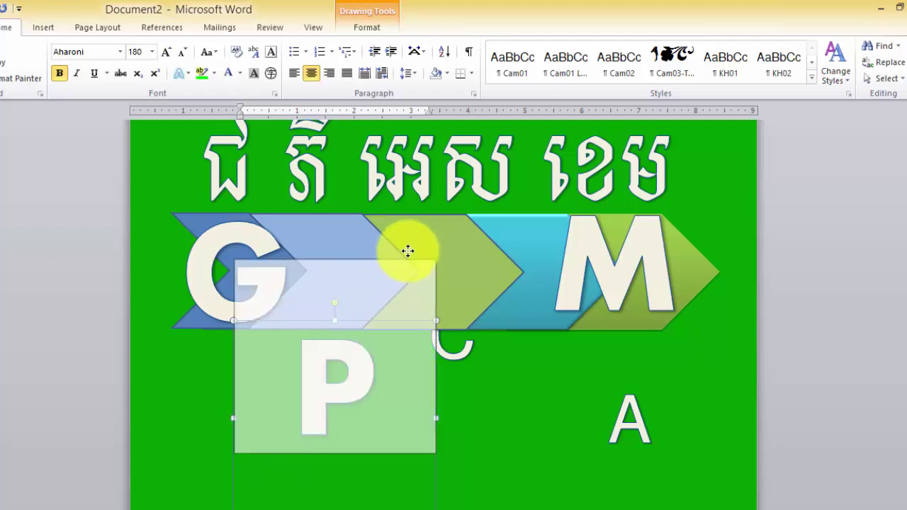
{"action": "right_click", "coordinate": [413, 205]}
{"action": "mouse_move", "coordinate": [487, 337]}
{"action": "left_click", "coordinate": [577, 339]}
{"action": "type", "text": "P"}
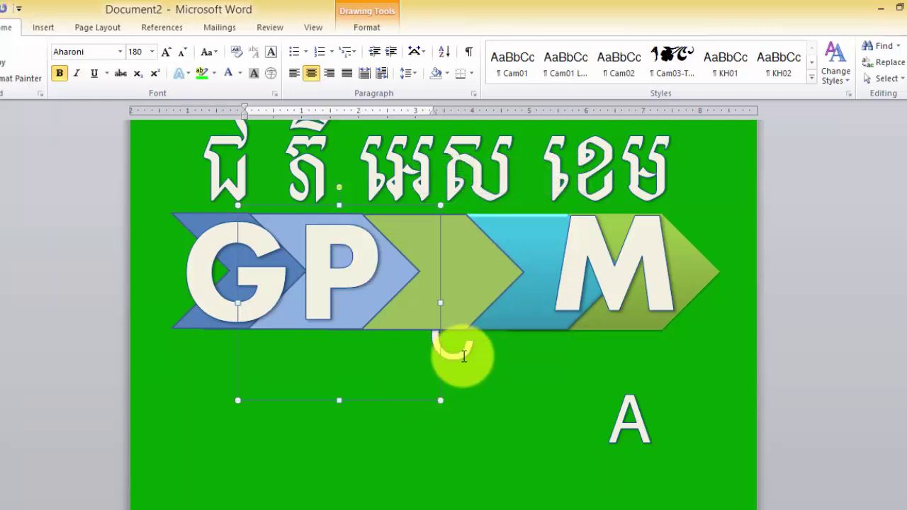
{"action": "left_click", "coordinate": [465, 360]}
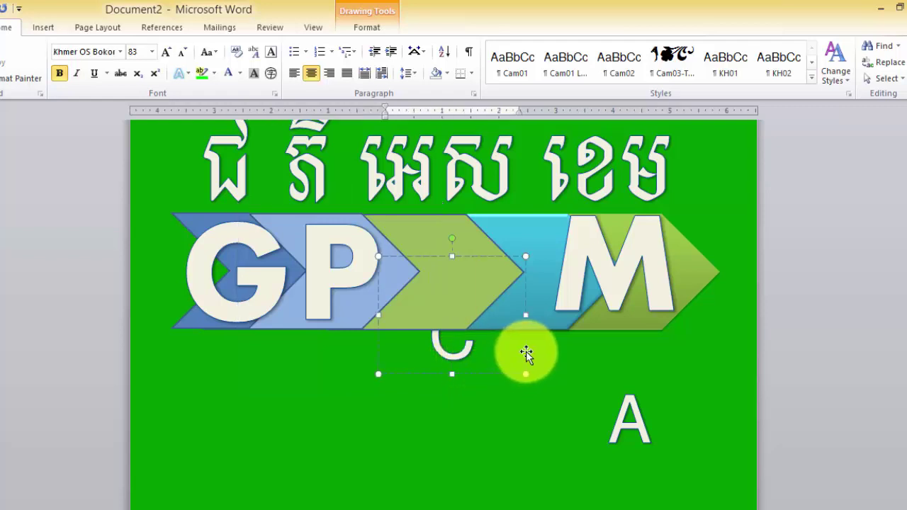
Move the C down beside the A and adjust the P text box slightly.
{"action": "left_click_drag", "start_coordinate": [526, 353], "coordinate": [599, 449]}
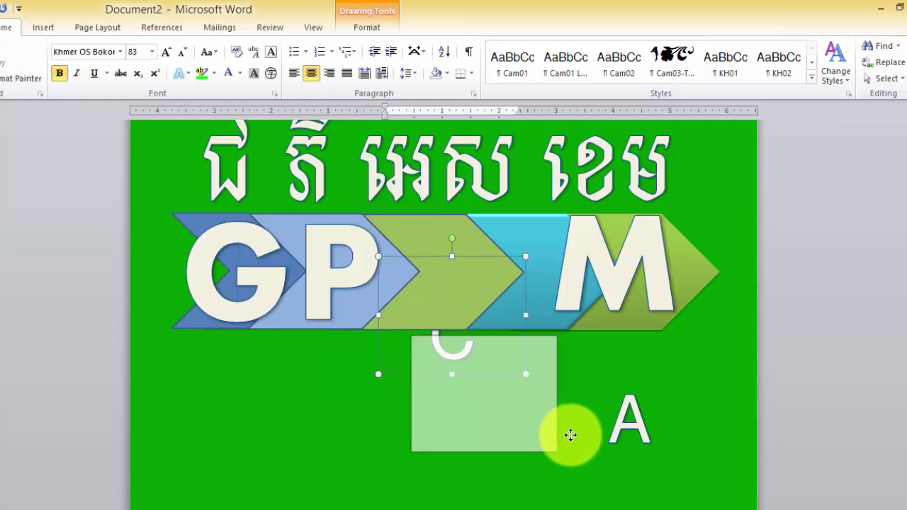
{"action": "left_click", "coordinate": [391, 244]}
{"action": "left_click_drag", "start_coordinate": [347, 390], "coordinate": [382, 403]}
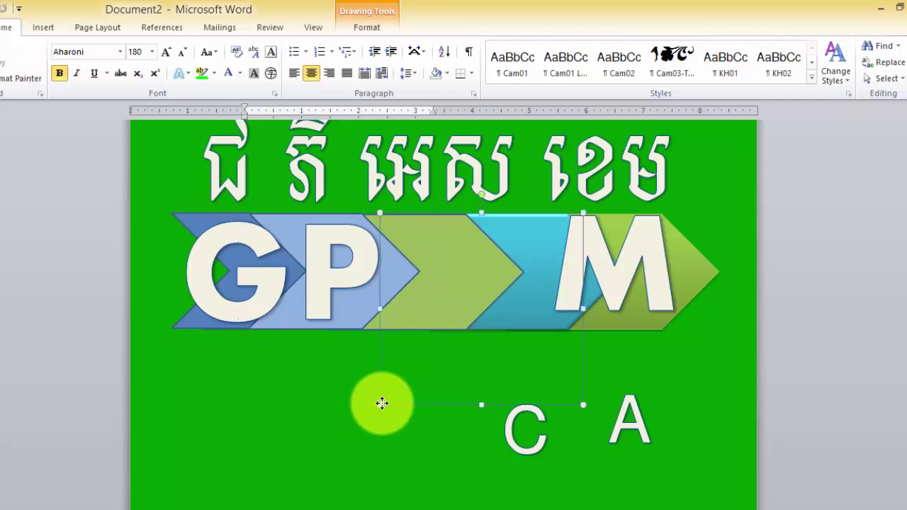
{"action": "left_click", "coordinate": [382, 404]}
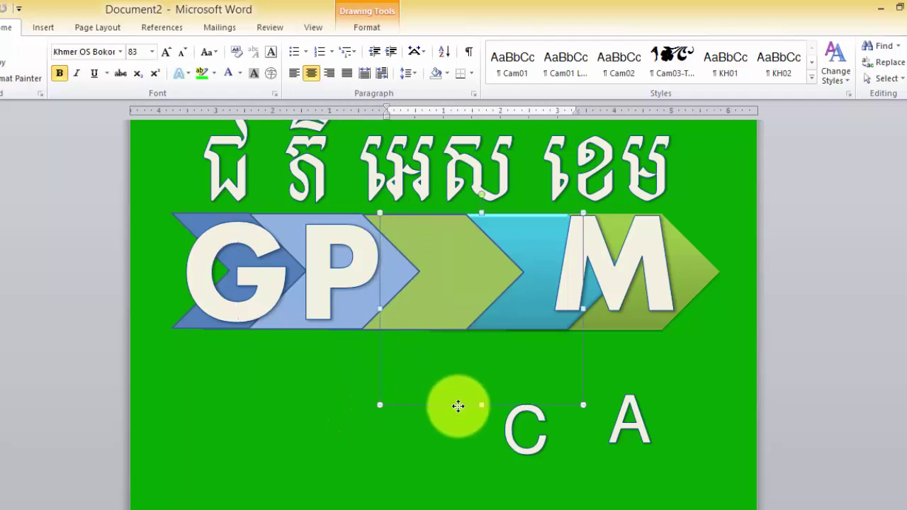
Bring the S to front, set it to Aharoni 180, and place it on the green arrow.
{"action": "right_click", "coordinate": [458, 409]}
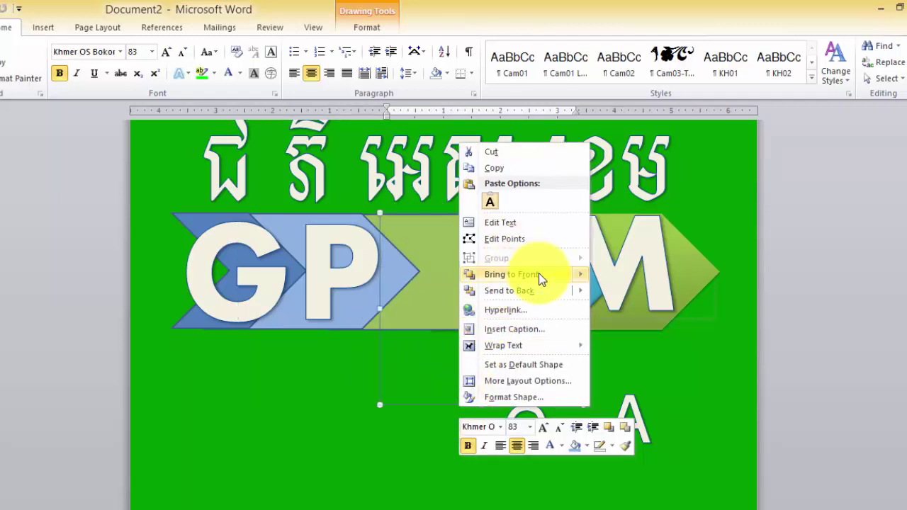
{"action": "mouse_move", "coordinate": [540, 275]}
{"action": "left_click", "coordinate": [622, 277]}
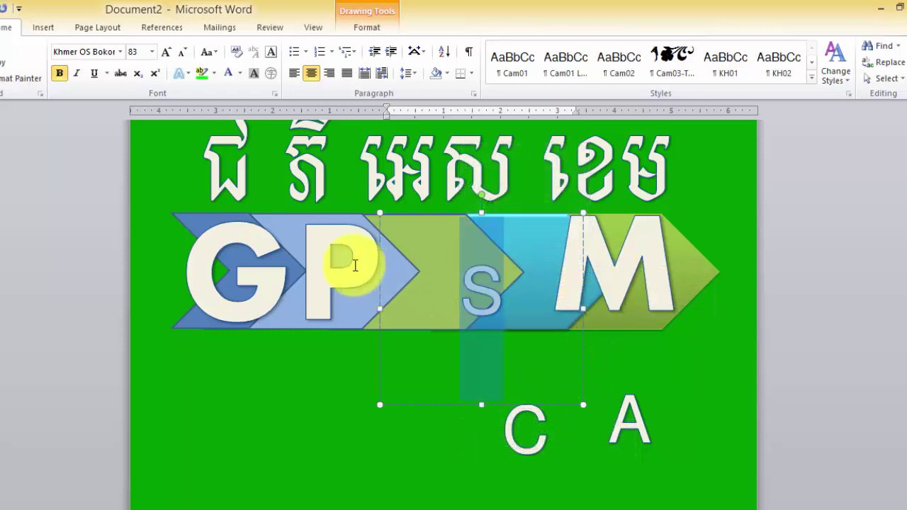
{"action": "left_click", "coordinate": [121, 53]}
{"action": "left_click", "coordinate": [107, 204]}
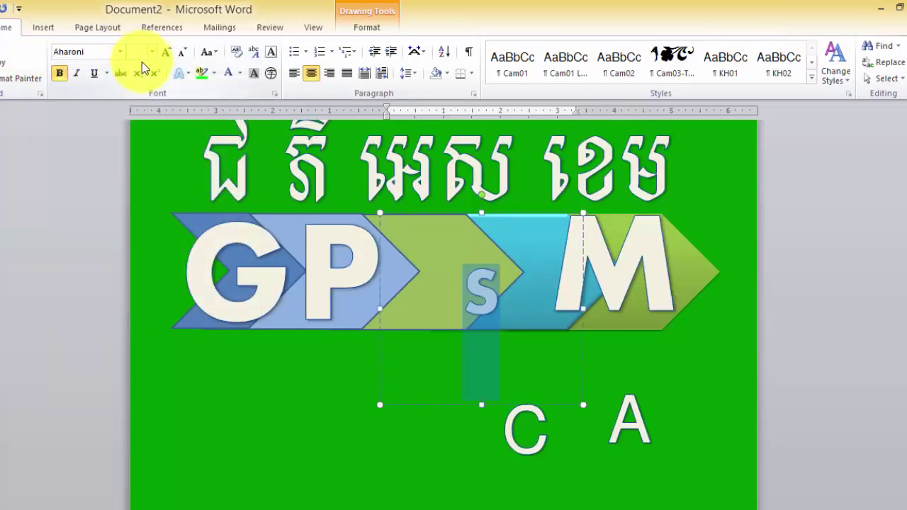
{"action": "type", "text": "180"}
{"action": "left_click", "coordinate": [576, 346]}
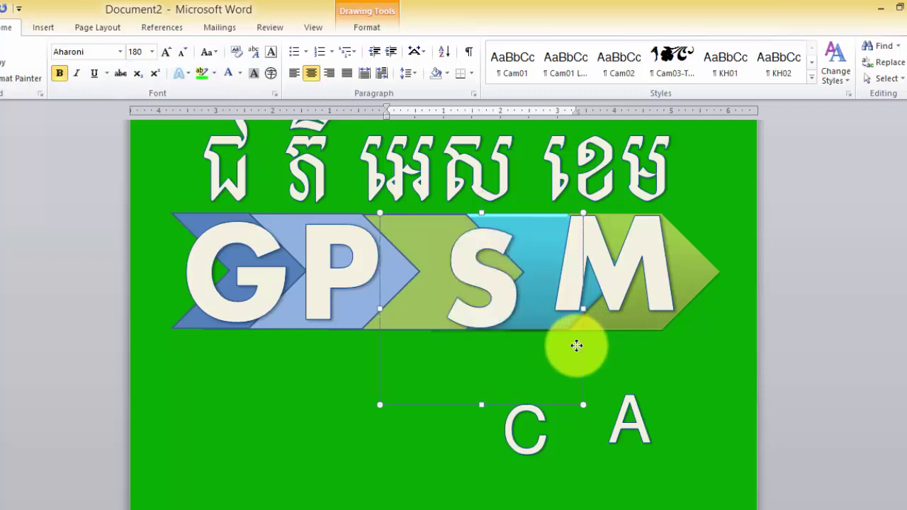
{"action": "left_click_drag", "start_coordinate": [576, 346], "coordinate": [518, 346]}
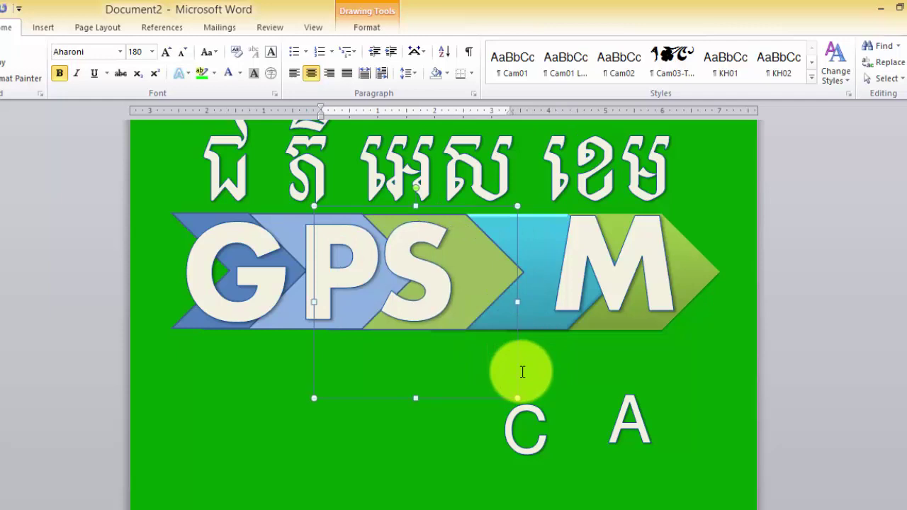
Set the letter C in Aharoni at size 180.
{"action": "left_click", "coordinate": [376, 461]}
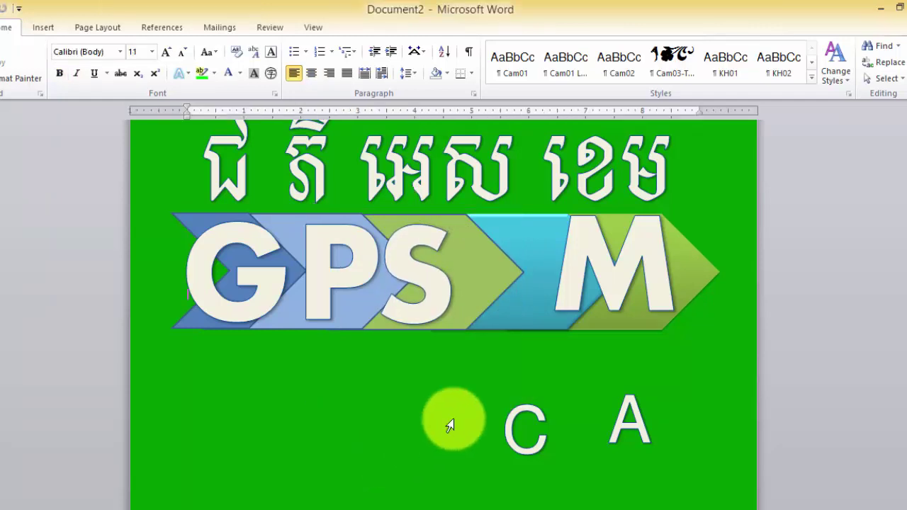
{"action": "left_click", "coordinate": [507, 432]}
{"action": "double_click", "coordinate": [547, 438]}
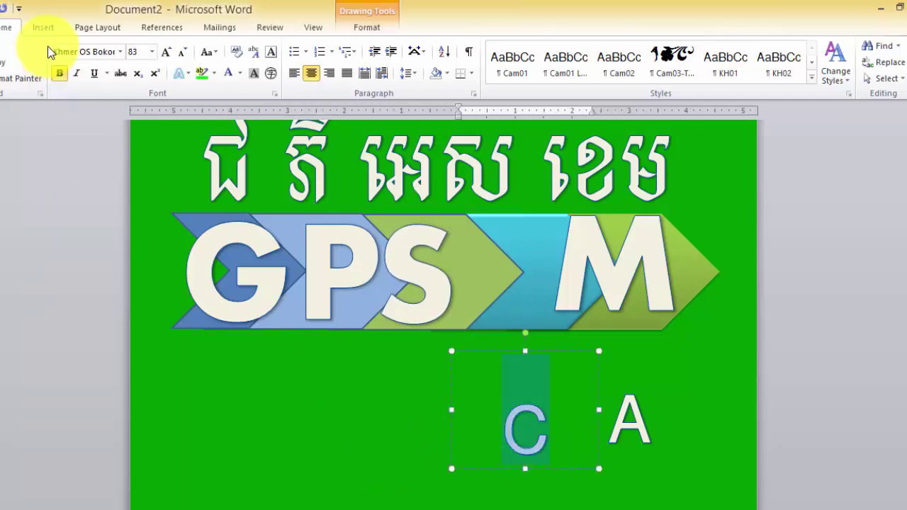
{"action": "left_click", "coordinate": [120, 51]}
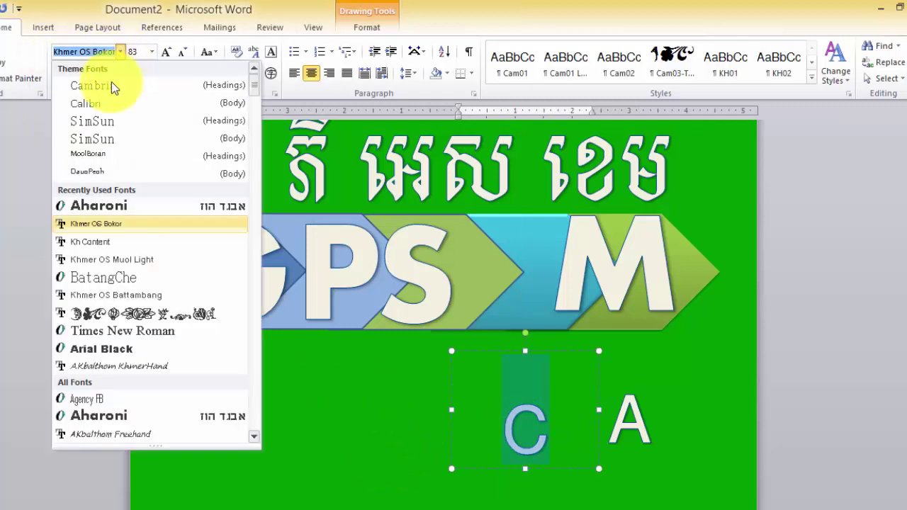
{"action": "left_click", "coordinate": [109, 205]}
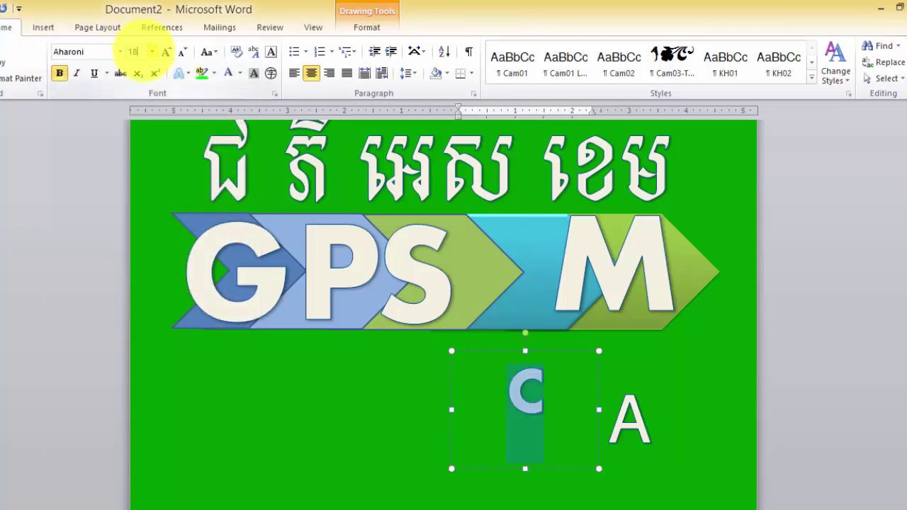
{"action": "type", "text": "180"}
{"action": "key", "text": "Return"}
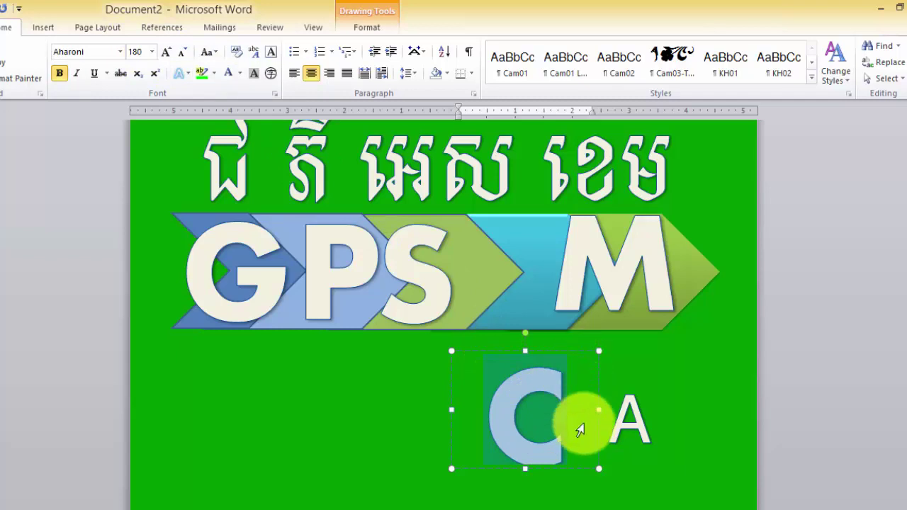
Heighten the C text box, move it onto the aqua chevron, and bring it to front.
{"action": "left_click", "coordinate": [530, 478]}
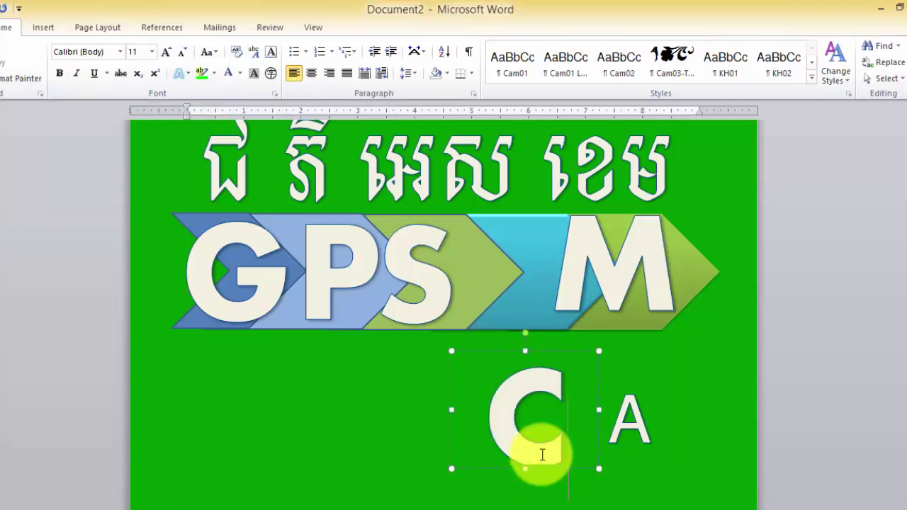
{"action": "left_click", "coordinate": [527, 472]}
{"action": "left_click_drag", "start_coordinate": [526, 470], "coordinate": [526, 498]}
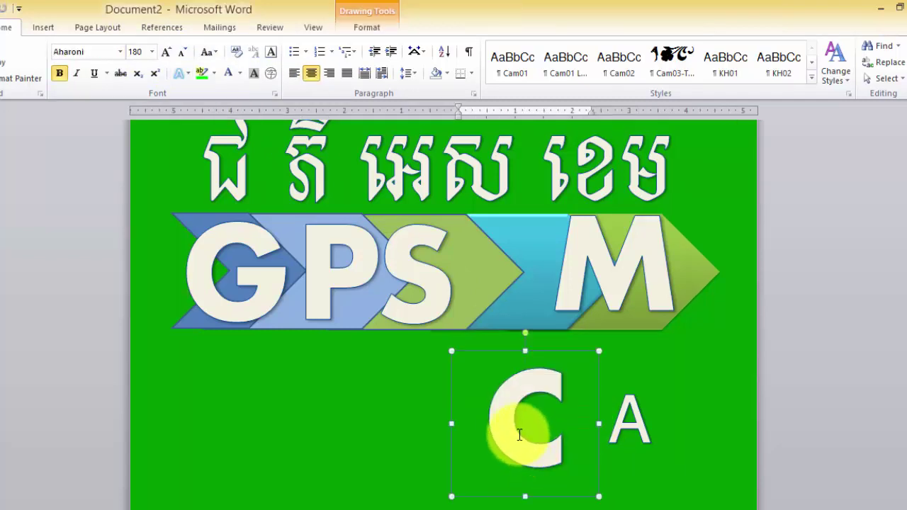
{"action": "left_click_drag", "start_coordinate": [578, 354], "coordinate": [554, 210]}
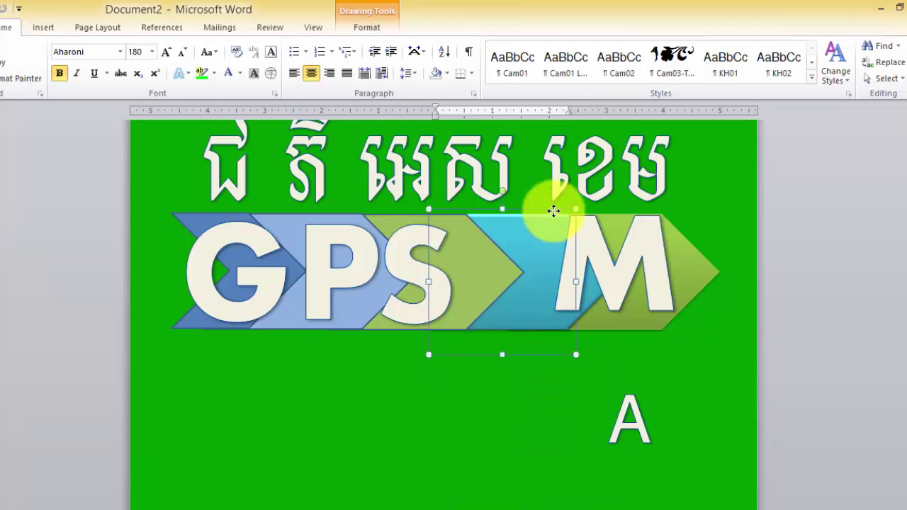
{"action": "right_click", "coordinate": [554, 211]}
{"action": "left_click", "coordinate": [686, 341]}
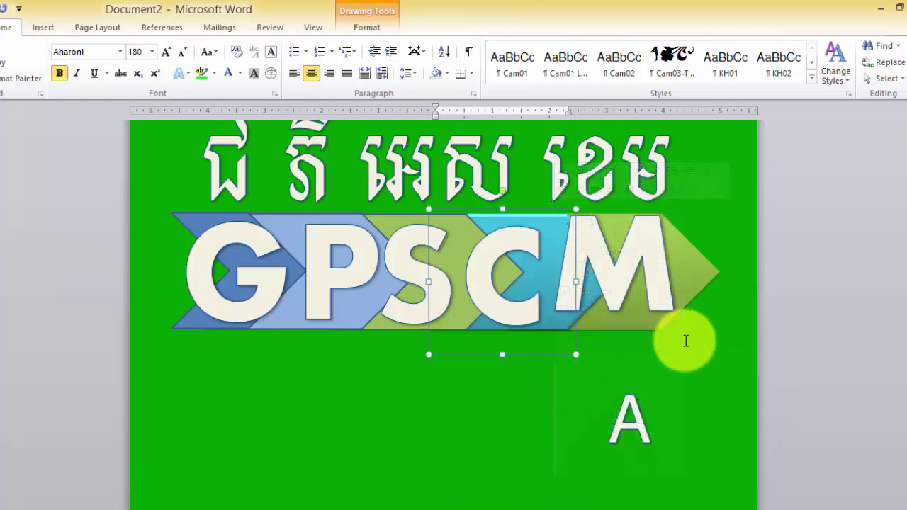
{"action": "left_click", "coordinate": [372, 421]}
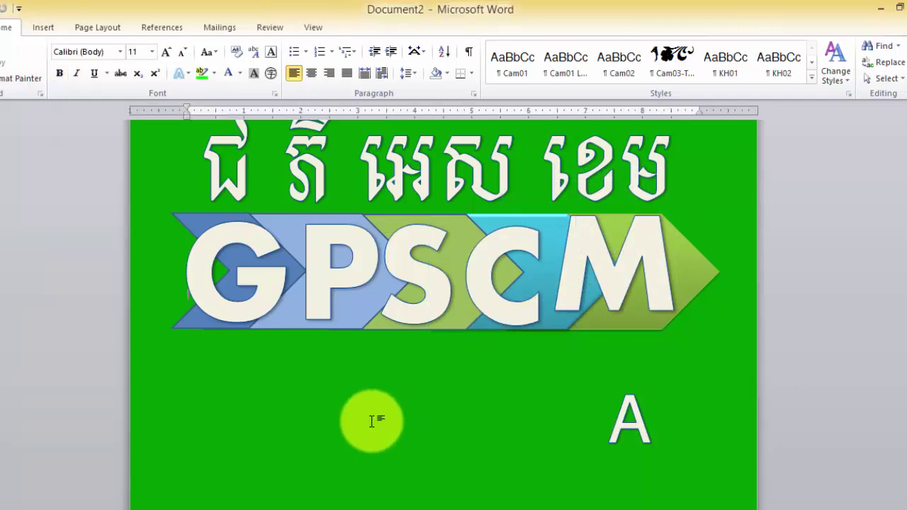
{"action": "left_click", "coordinate": [485, 282]}
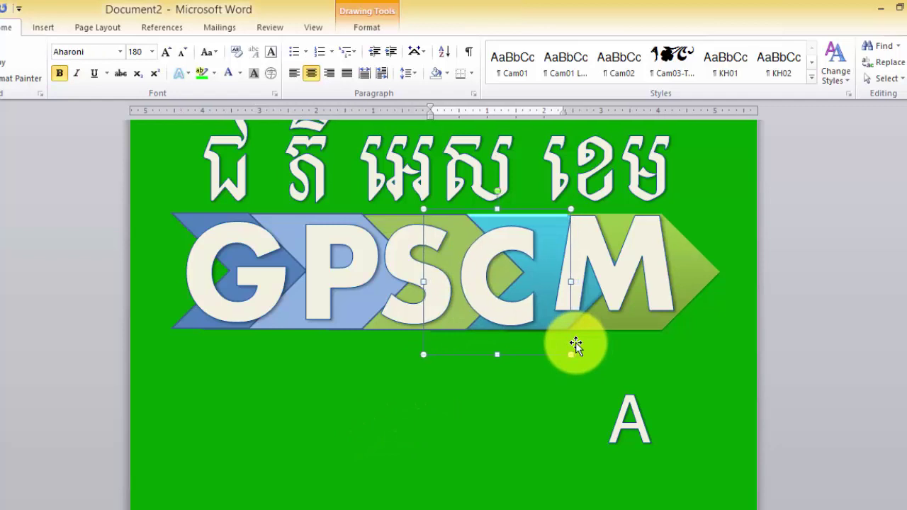
Shift the C slightly left, then move the P letter a little further left.
{"action": "left_click_drag", "start_coordinate": [575, 343], "coordinate": [574, 347]}
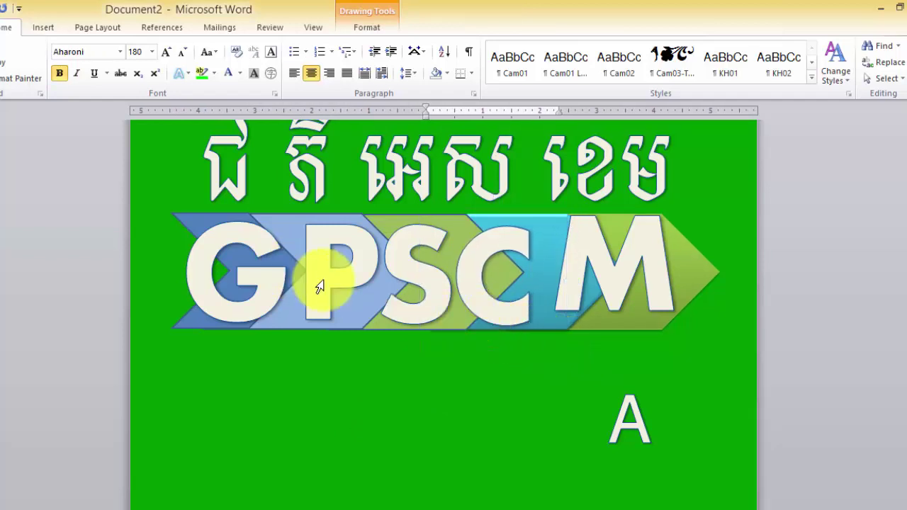
{"action": "mouse_move", "coordinate": [324, 283]}
{"action": "left_mouse_down"}
{"action": "mouse_move", "coordinate": [313, 331]}
{"action": "mouse_move", "coordinate": [311, 317]}
{"action": "left_mouse_up"}
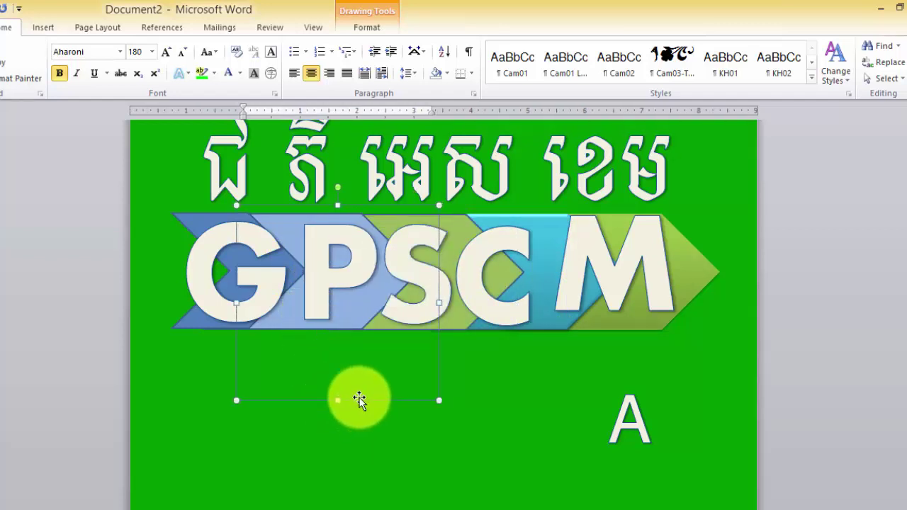
{"action": "left_click_drag", "start_coordinate": [361, 401], "coordinate": [354, 400]}
{"action": "key", "text": "ctrl+Left"}
{"action": "key", "text": "ctrl+Left"}
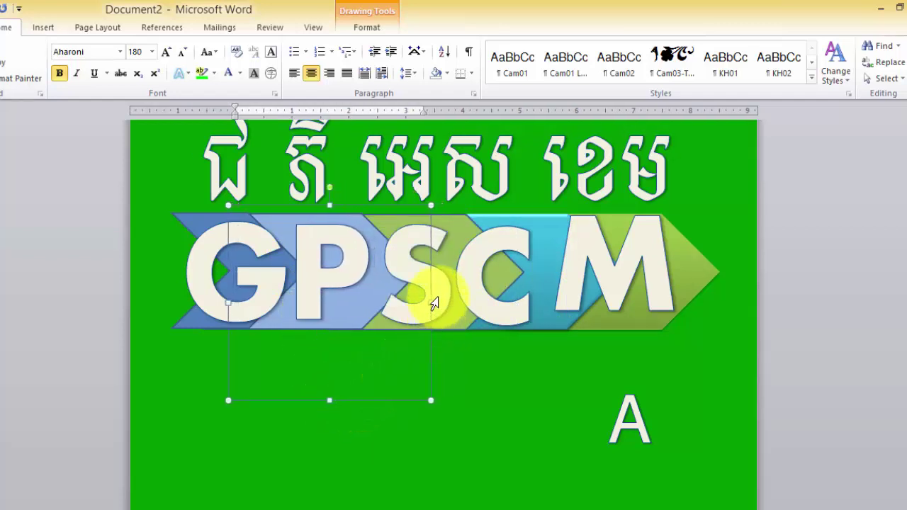
Nudge the S letter left toward the P, undoing a stray move along the way.
{"action": "left_click", "coordinate": [435, 304]}
{"action": "left_click", "coordinate": [410, 332]}
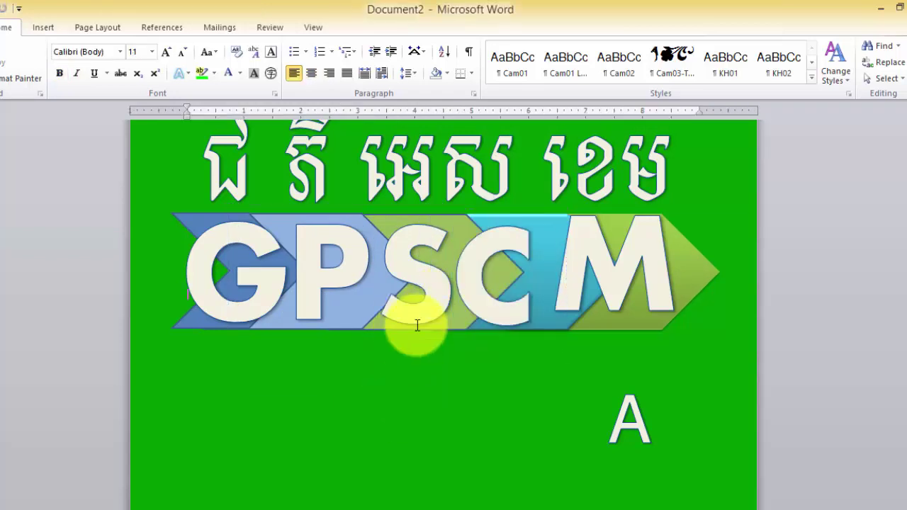
{"action": "left_click", "coordinate": [420, 313]}
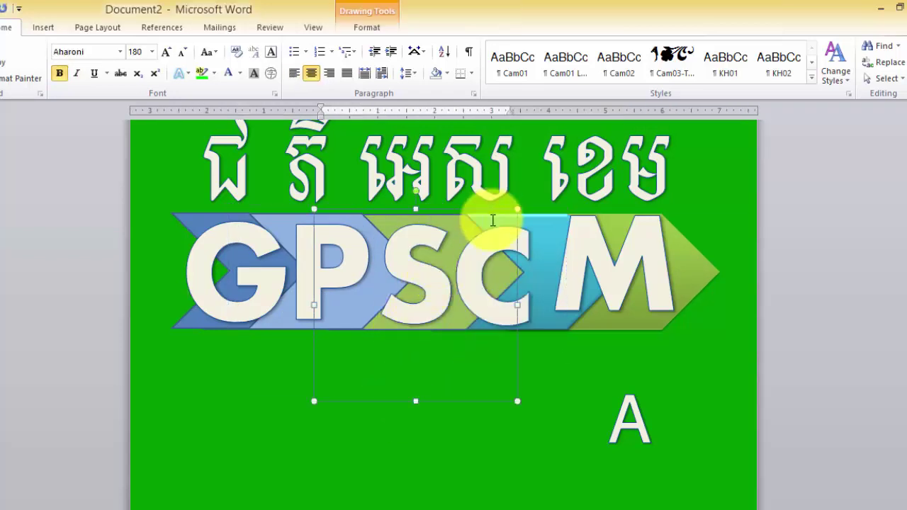
{"action": "key", "text": "ctrl+Left"}
{"action": "key", "text": "ctrl+Left"}
{"action": "key", "text": "ctrl+Left"}
{"action": "key", "text": "ctrl+Left"}
{"action": "key", "text": "ctrl+Left"}
{"action": "key", "text": "ctrl+Left"}
{"action": "key", "text": "ctrl+Left"}
{"action": "key", "text": "ctrl+Left"}
{"action": "key", "text": "ctrl+Left"}
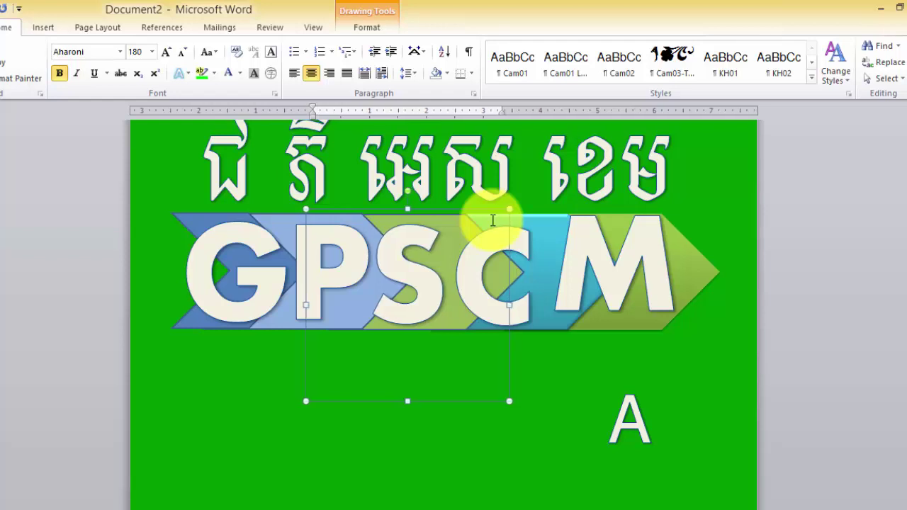
{"action": "left_click", "coordinate": [260, 430]}
{"action": "double_click", "coordinate": [303, 280]}
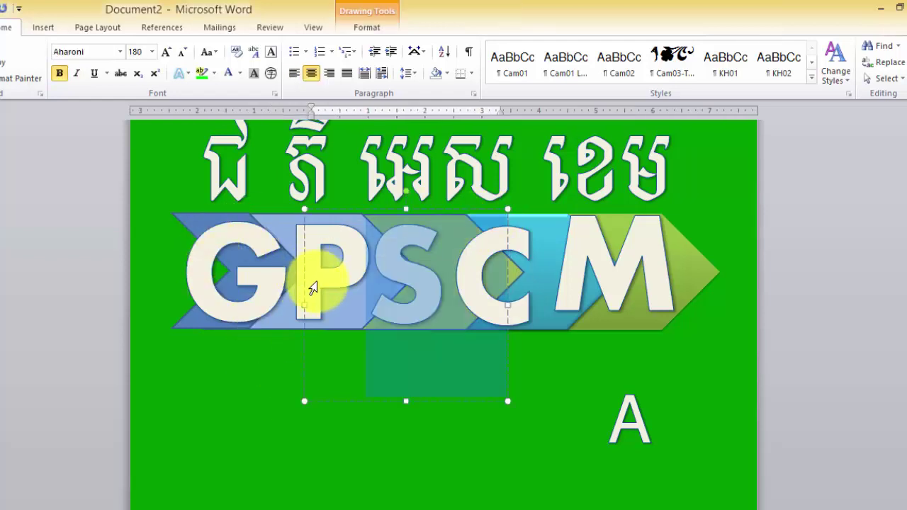
{"action": "key", "text": "Escape"}
{"action": "key", "text": "Left"}
{"action": "key", "text": "Left"}
{"action": "key", "text": "Left"}
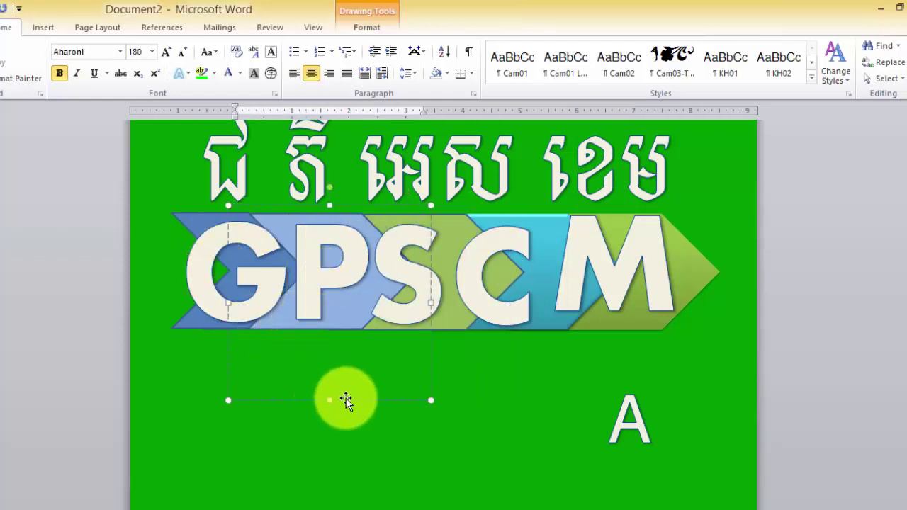
{"action": "key", "text": "ctrl+z"}
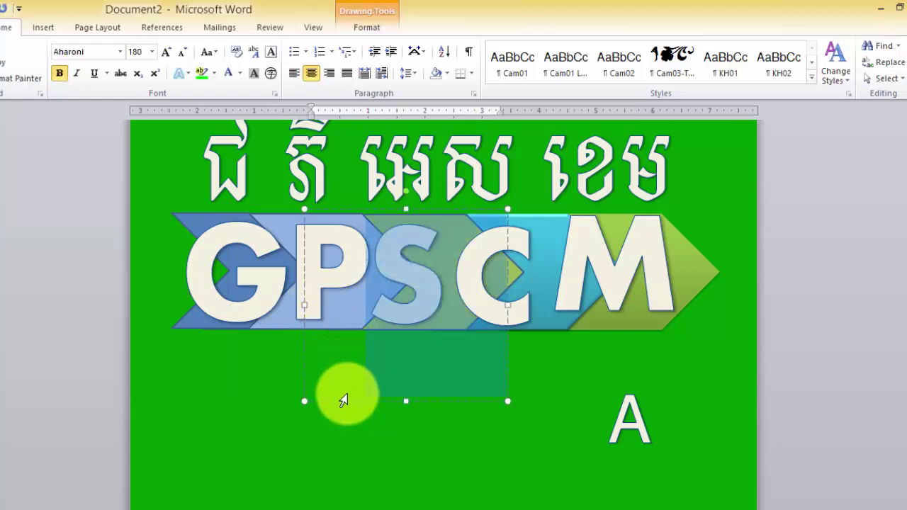
{"action": "left_click", "coordinate": [348, 403]}
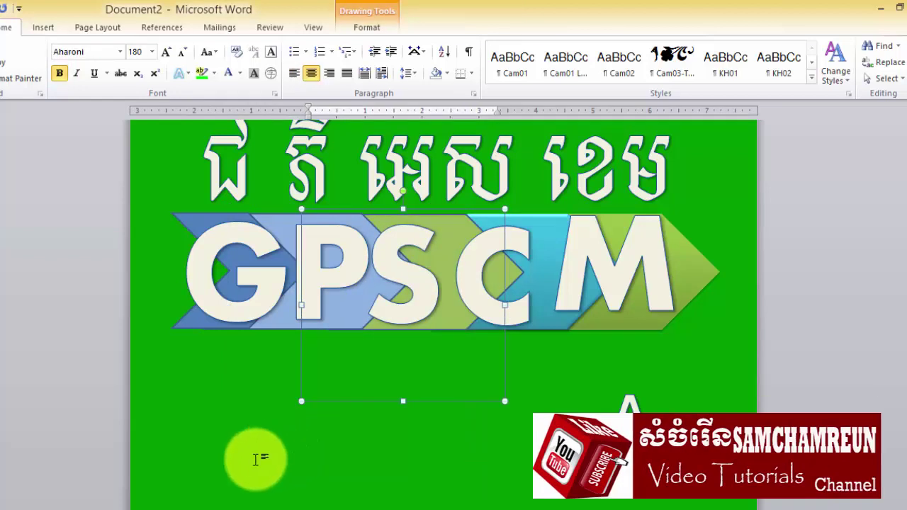
Shift the P slightly left again and nudge the C two steps left beside the S.
{"action": "left_click", "coordinate": [247, 376]}
{"action": "left_click", "coordinate": [299, 270]}
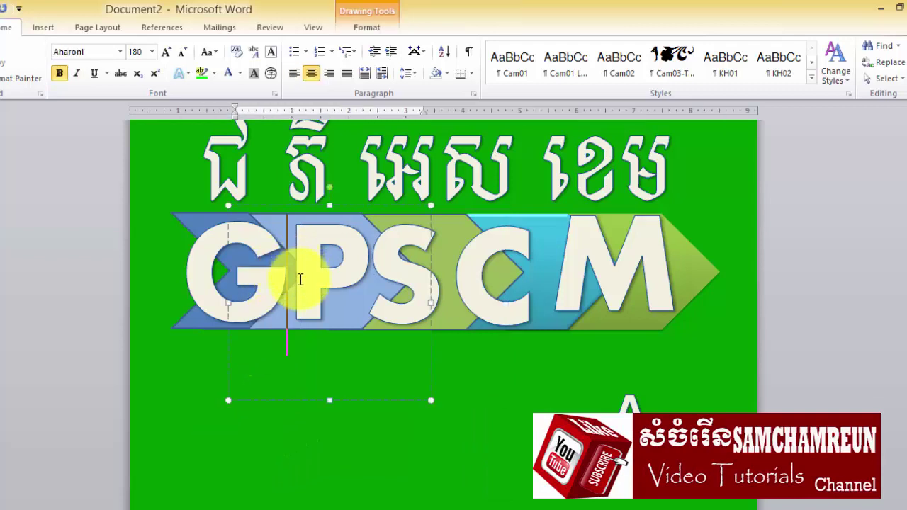
{"action": "left_click_drag", "start_coordinate": [293, 401], "coordinate": [290, 402]}
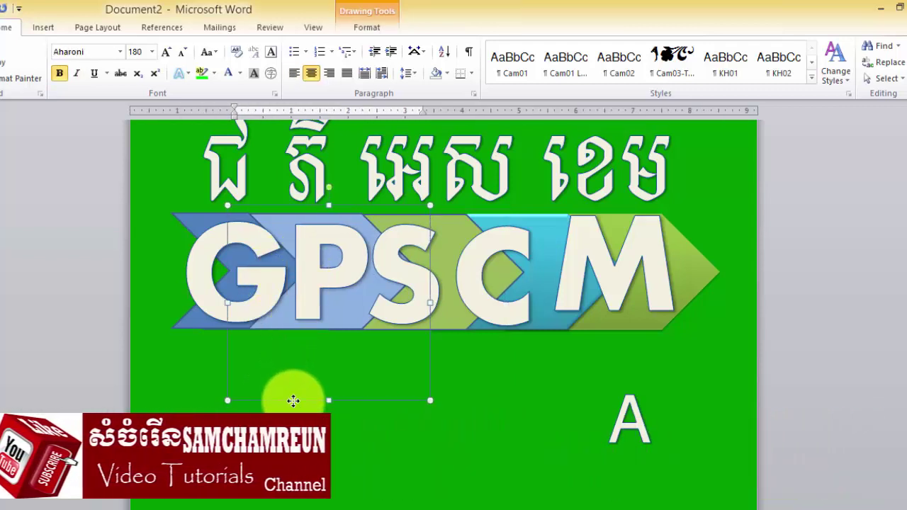
{"action": "left_click", "coordinate": [304, 422]}
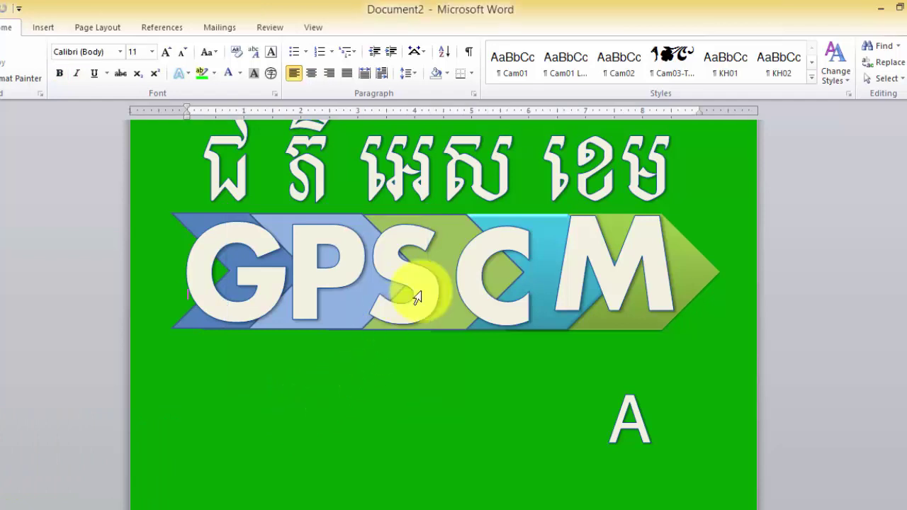
{"action": "left_click", "coordinate": [467, 286]}
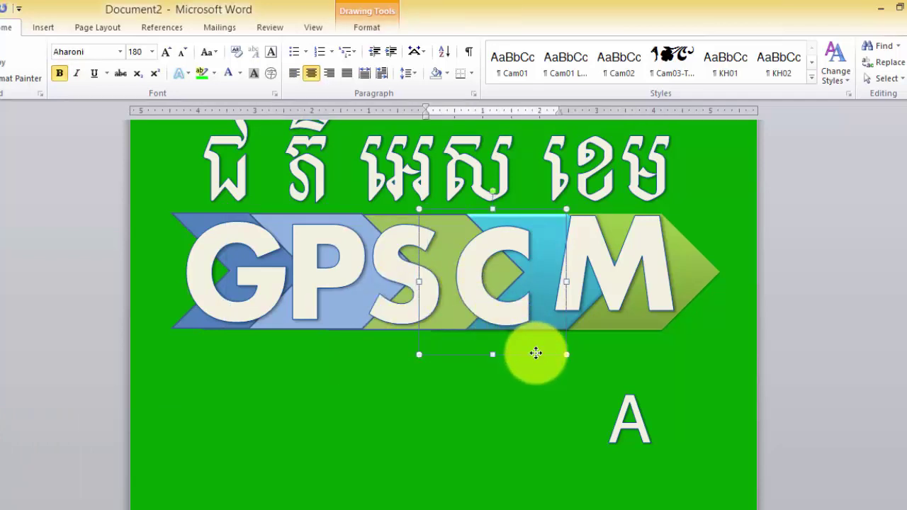
{"action": "key", "text": "Left"}
{"action": "key", "text": "Left"}
{"action": "key", "text": "Left"}
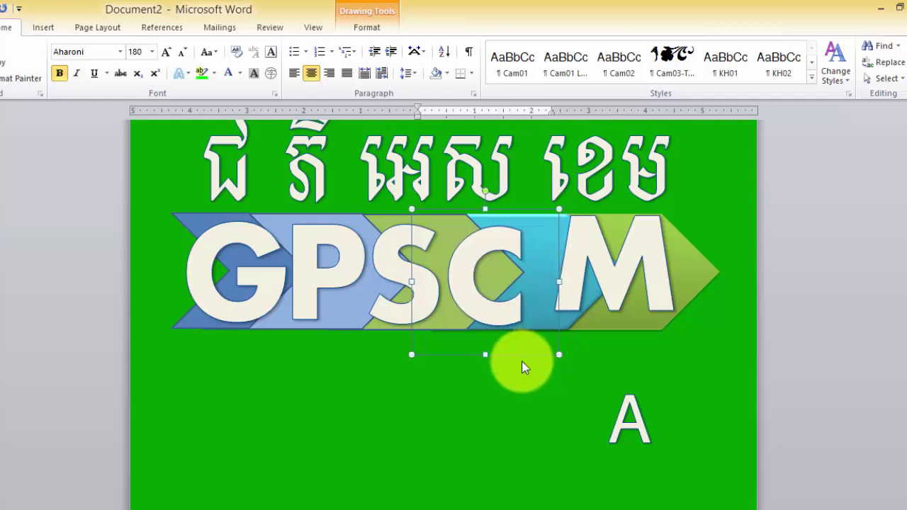
{"action": "key", "text": "Left"}
{"action": "left_click", "coordinate": [496, 376]}
{"action": "left_click", "coordinate": [666, 290]}
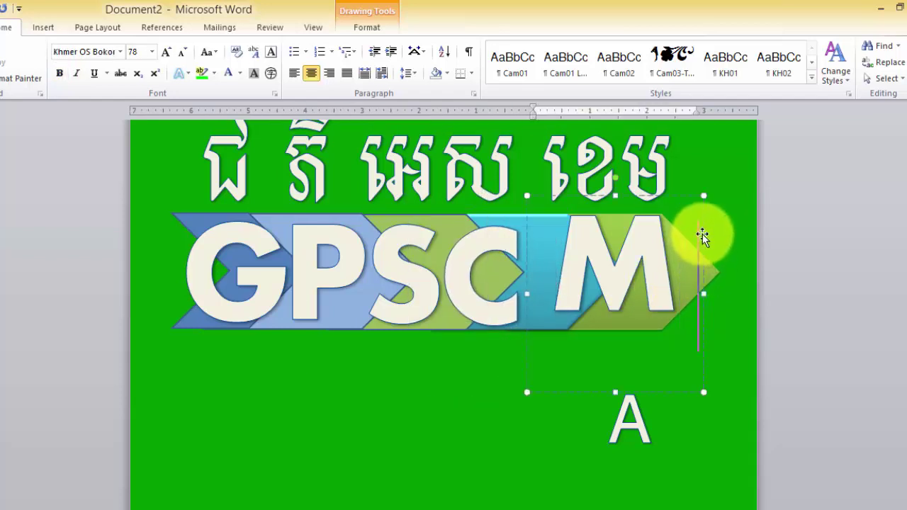
Move the M right on the green chevron and select the A letter's text.
{"action": "left_click_drag", "start_coordinate": [703, 238], "coordinate": [731, 247]}
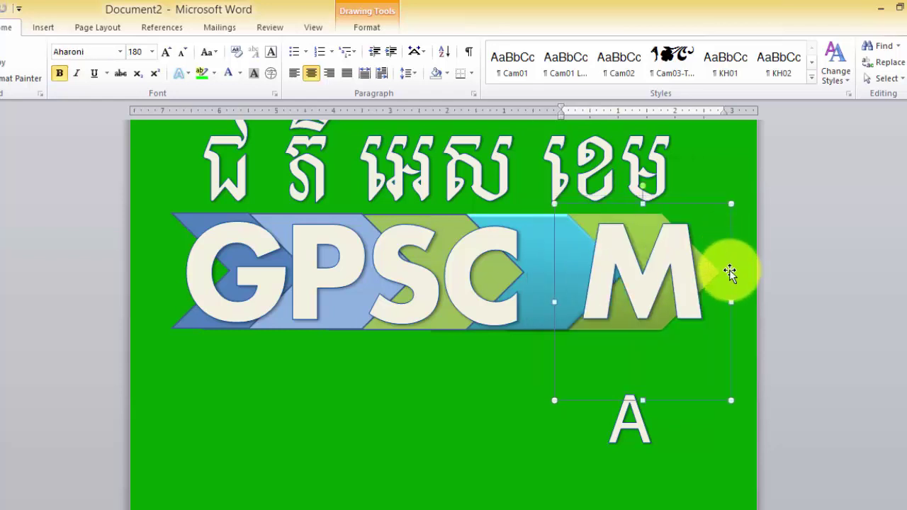
{"action": "left_click", "coordinate": [613, 448]}
{"action": "left_click_drag", "start_coordinate": [634, 421], "coordinate": [588, 421]}
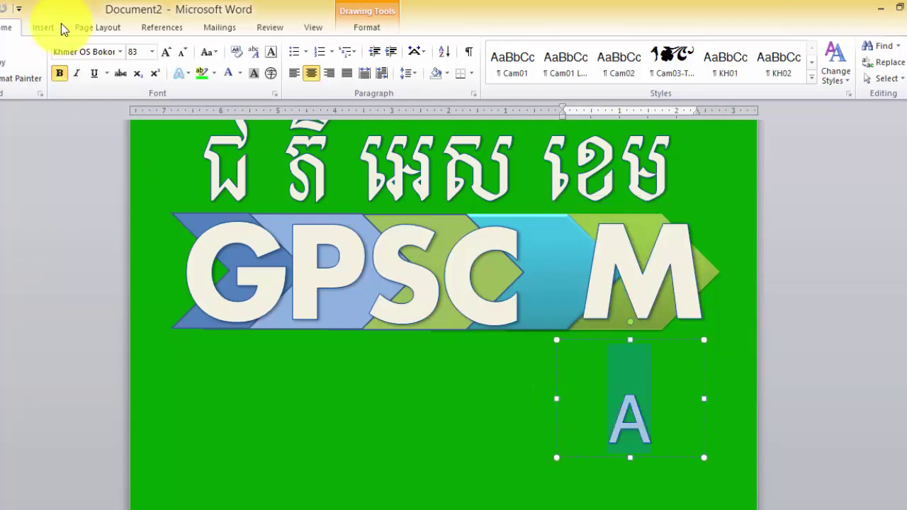
Set the A letter's font to Aharoni at size 180.
{"action": "left_click", "coordinate": [120, 51]}
{"action": "left_click", "coordinate": [85, 206]}
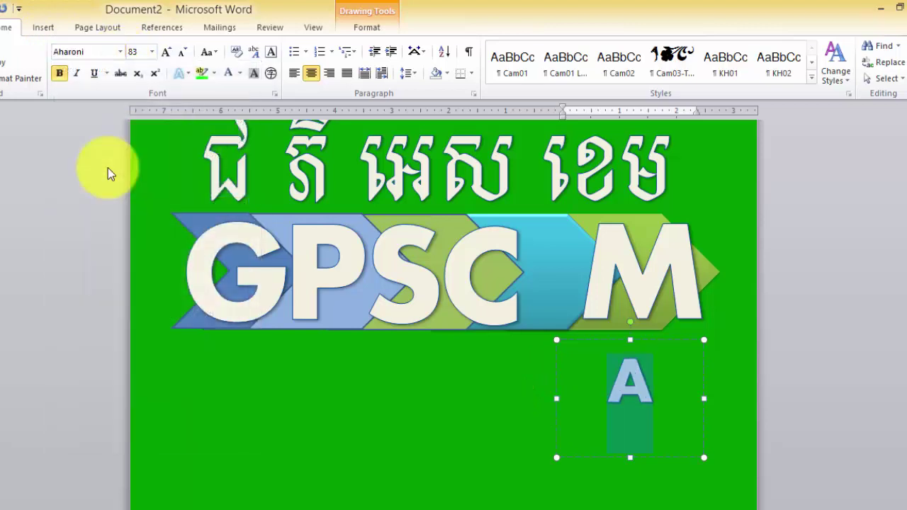
{"action": "left_click", "coordinate": [135, 52]}
{"action": "type", "text": "180"}
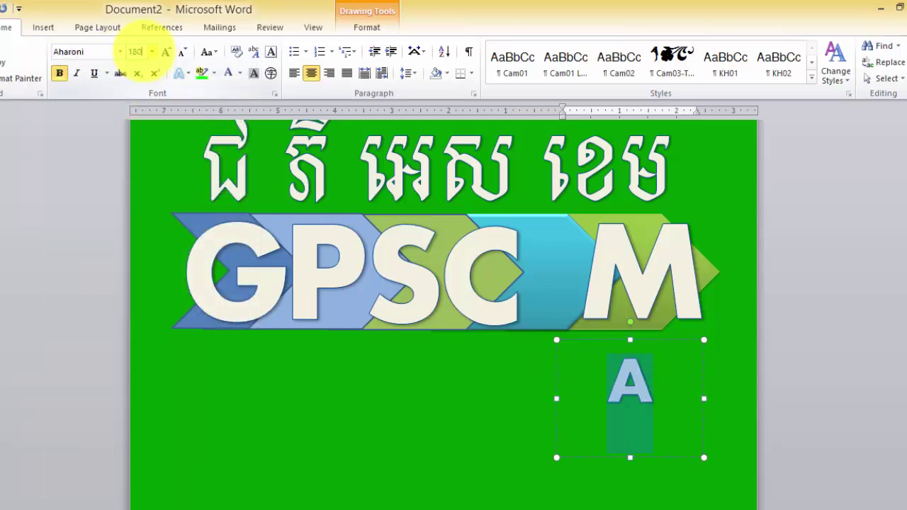
{"action": "key", "text": "Return"}
{"action": "left_click", "coordinate": [567, 421]}
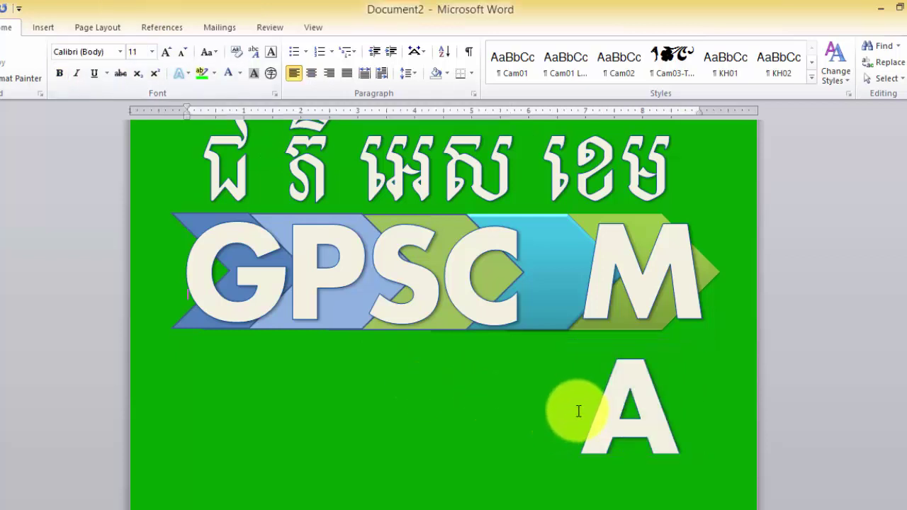
Move the enlarged A up onto the banner and bring it in front of the chevrons.
{"action": "left_click_drag", "start_coordinate": [702, 378], "coordinate": [629, 250]}
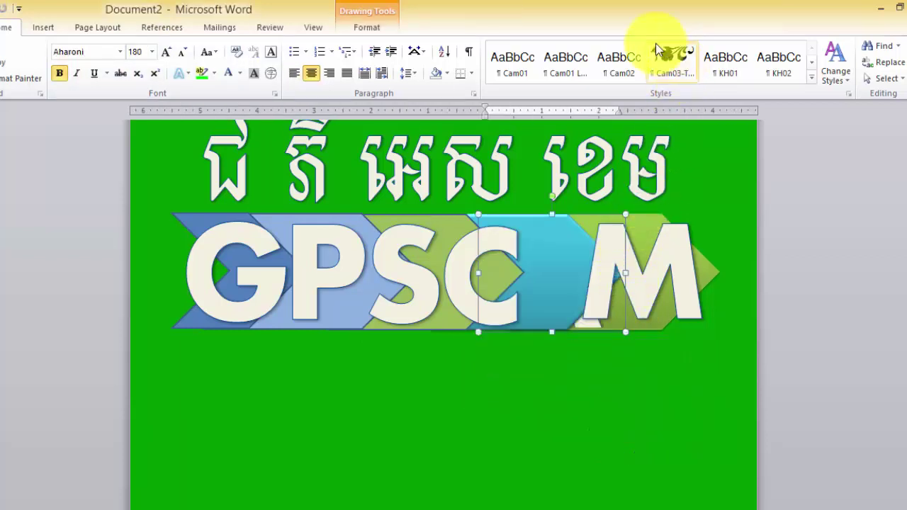
{"action": "right_click", "coordinate": [627, 308]}
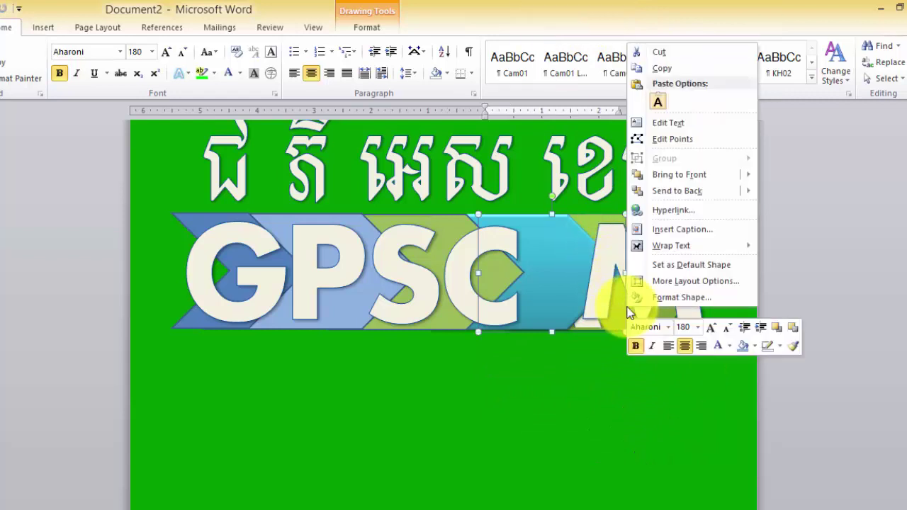
{"action": "mouse_move", "coordinate": [688, 174]}
{"action": "left_click", "coordinate": [784, 181]}
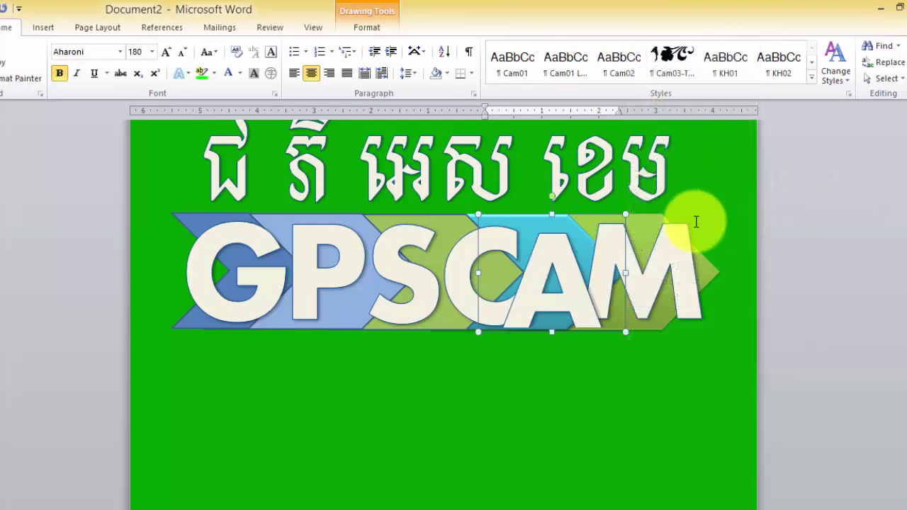
Nudge the M letter up one step so it aligns with the GPSCAM lettering.
{"action": "left_click", "coordinate": [570, 347]}
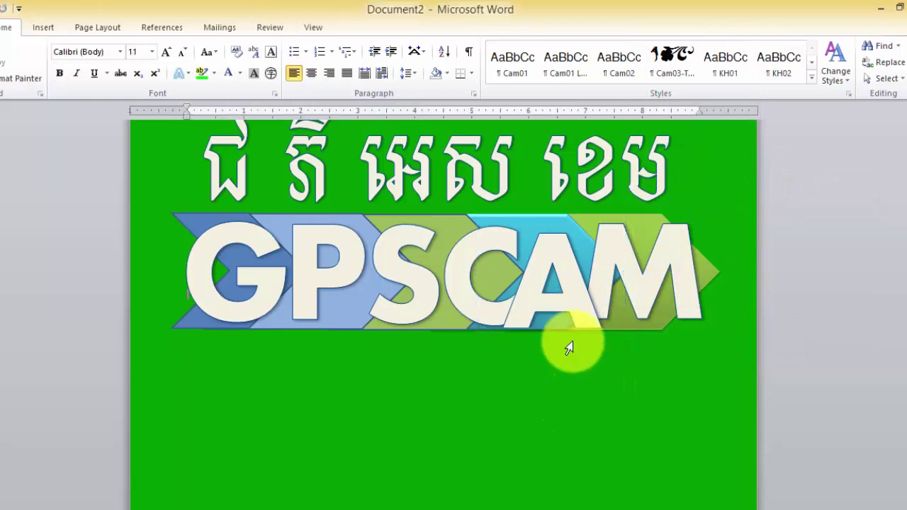
{"action": "left_click", "coordinate": [576, 307]}
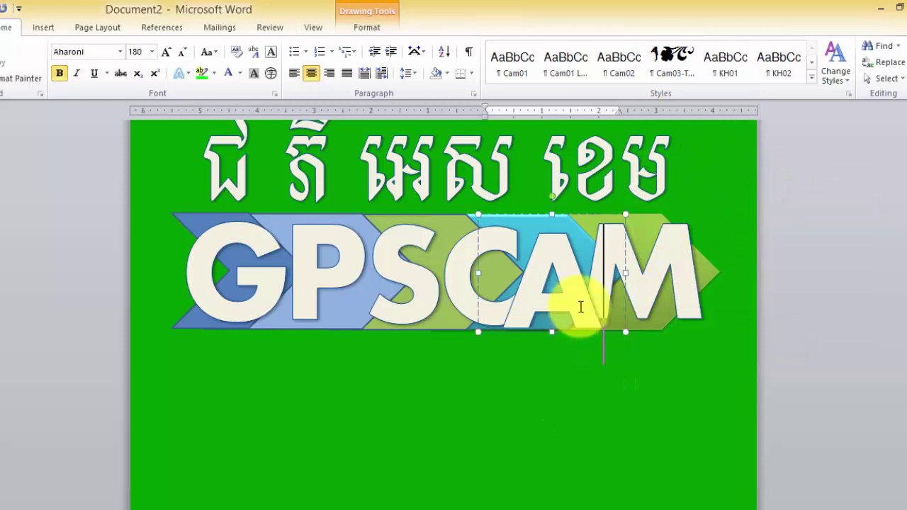
{"action": "left_click", "coordinate": [625, 234]}
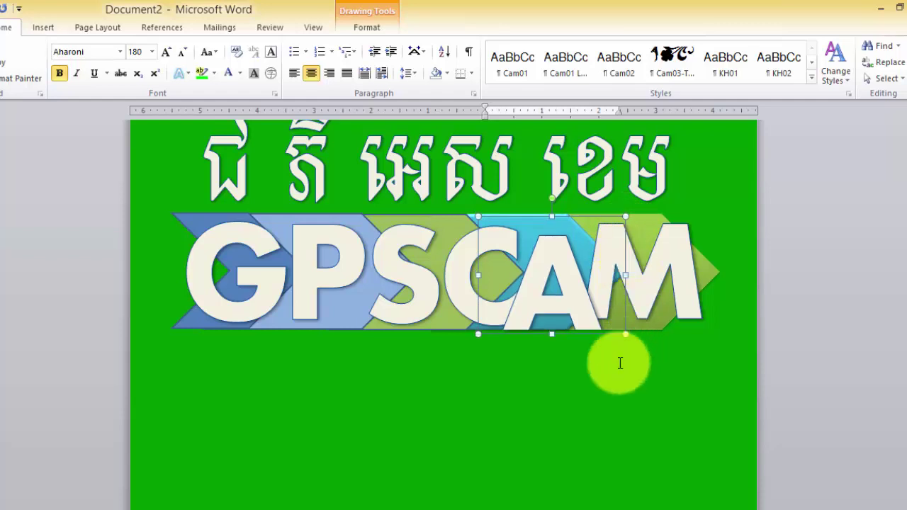
{"action": "left_click", "coordinate": [603, 411]}
{"action": "left_click", "coordinate": [703, 298]}
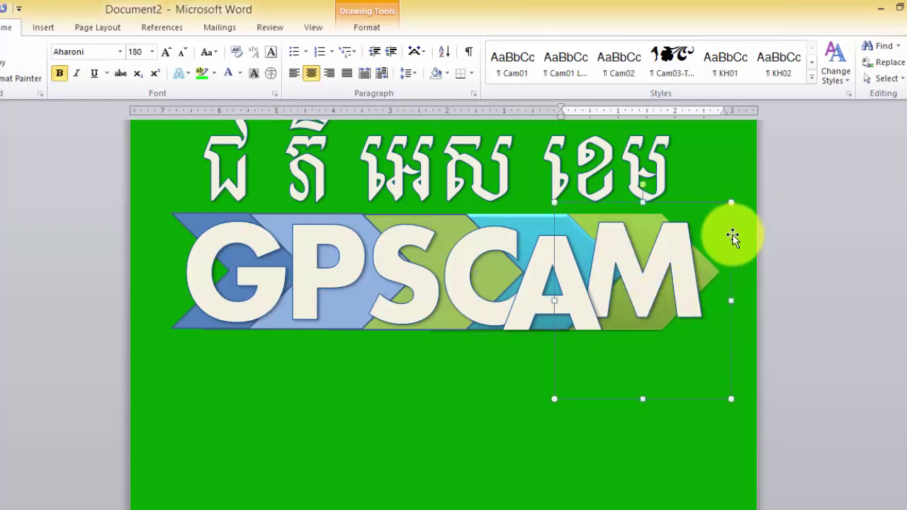
{"action": "key", "text": "Up"}
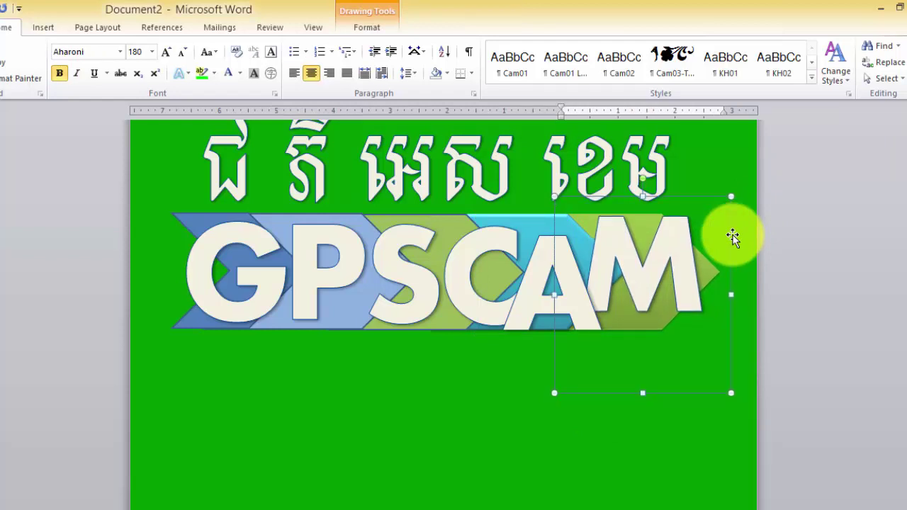
{"action": "left_click", "coordinate": [641, 489]}
{"action": "scroll", "coordinate": [397, 432], "scroll_direction": "up", "scroll_amount": 2}
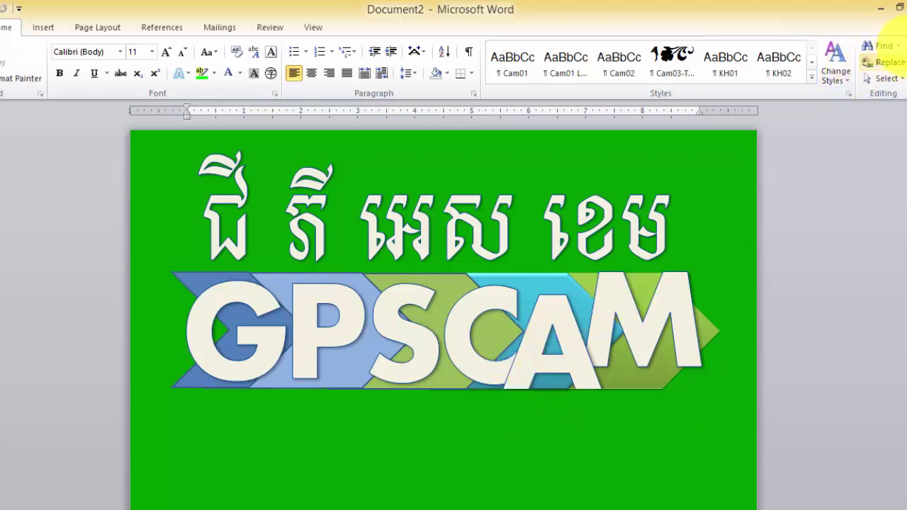
Collapse the Word ribbon to frame the logo page, then launch Paint with a blank canvas.
{"action": "left_click", "coordinate": [896, 25]}
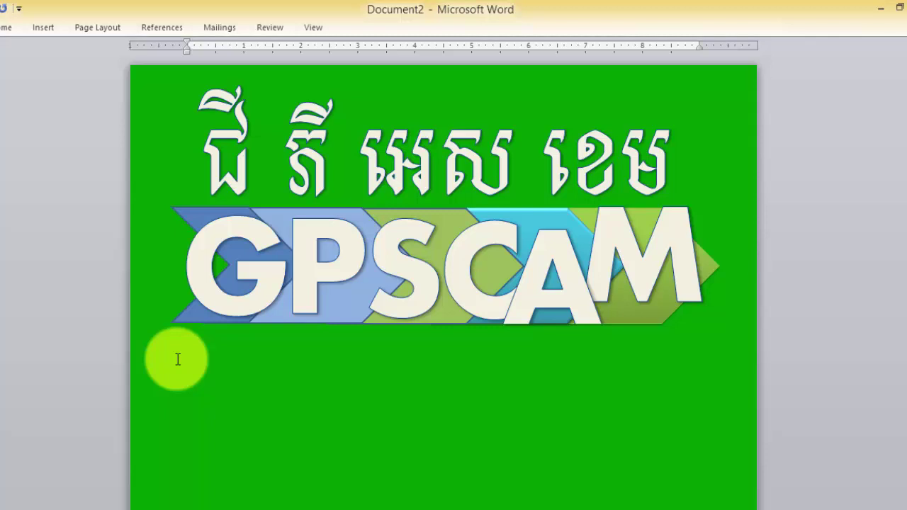
{"action": "scroll", "coordinate": [178, 359], "scroll_direction": "down", "scroll_amount": 3}
{"action": "scroll", "coordinate": [178, 359], "scroll_direction": "up", "scroll_amount": 3}
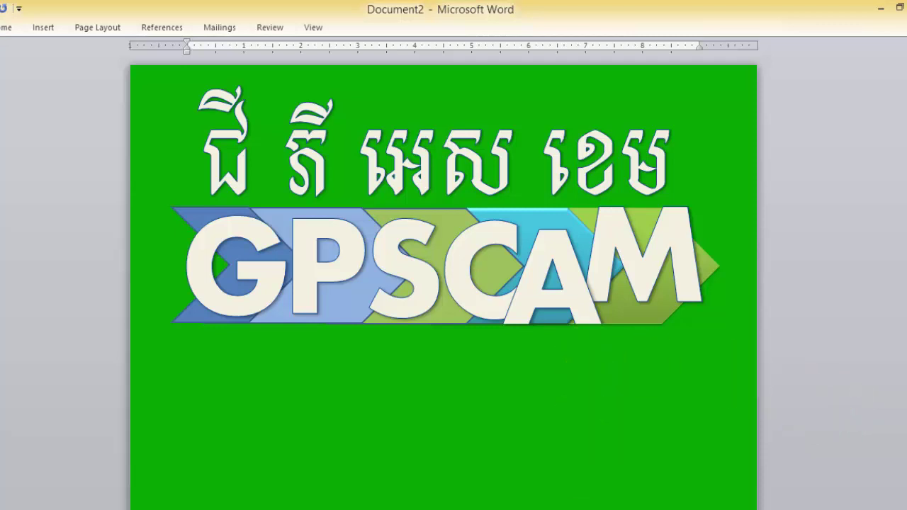
{"action": "left_click", "coordinate": [177, 507]}
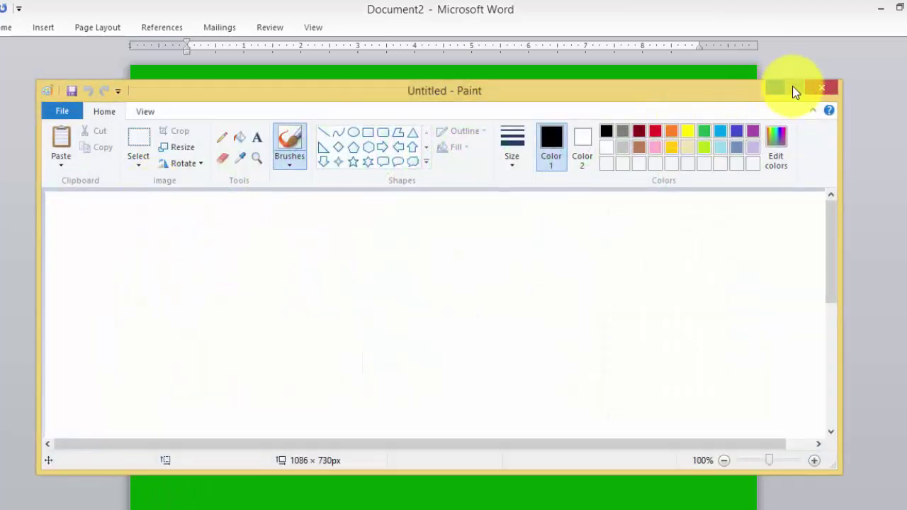
Maximize Paint, paste the Word screenshot and crop it to the Khmer title and GPSCAM banner.
{"action": "left_click", "coordinate": [794, 87]}
{"action": "key", "text": "ctrl+v"}
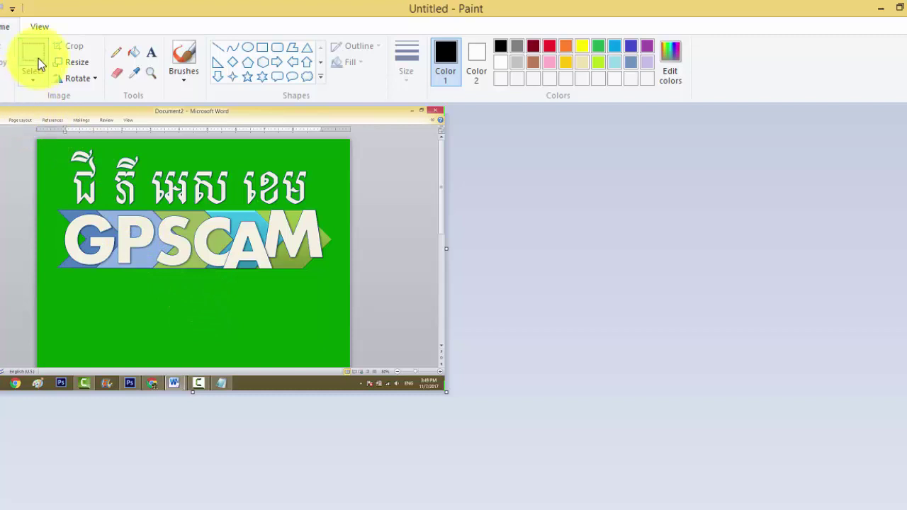
{"action": "left_click", "coordinate": [38, 55]}
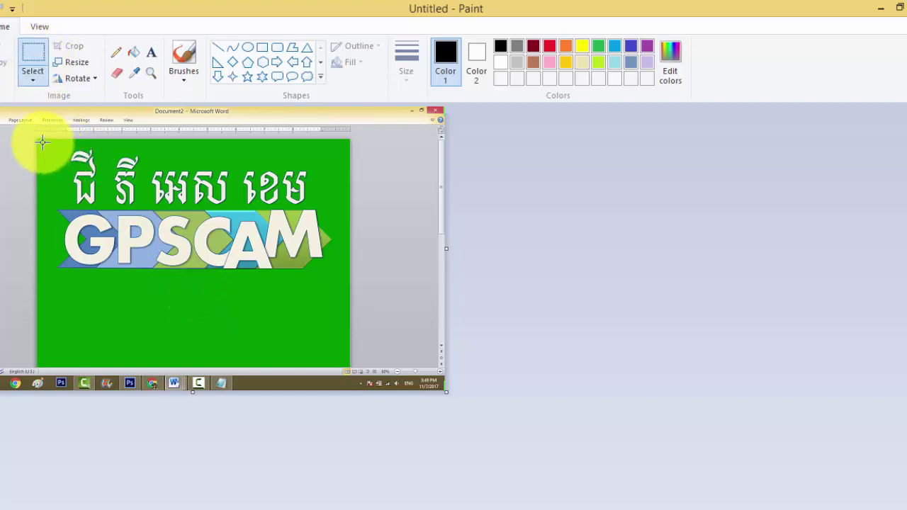
{"action": "mouse_move", "coordinate": [48, 142]}
{"action": "left_mouse_down"}
{"action": "mouse_move", "coordinate": [158, 309]}
{"action": "mouse_move", "coordinate": [337, 293]}
{"action": "left_mouse_up"}
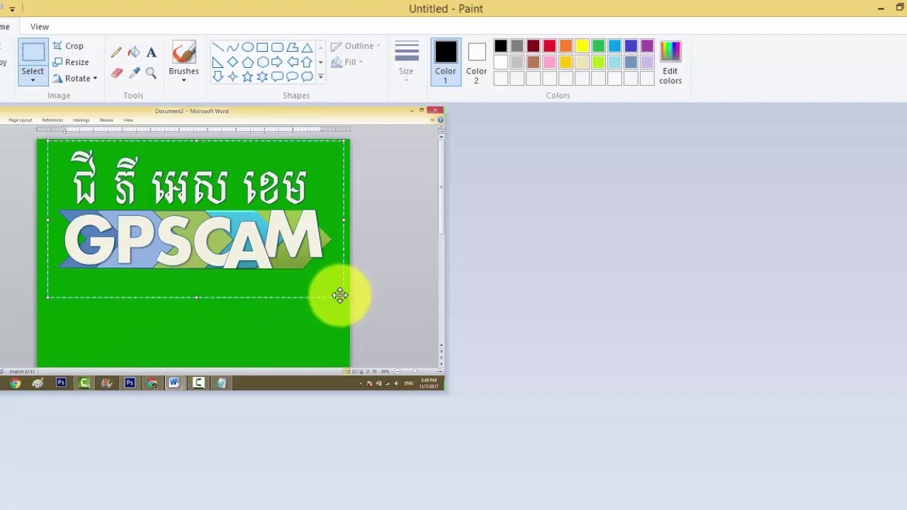
{"action": "left_click", "coordinate": [74, 47]}
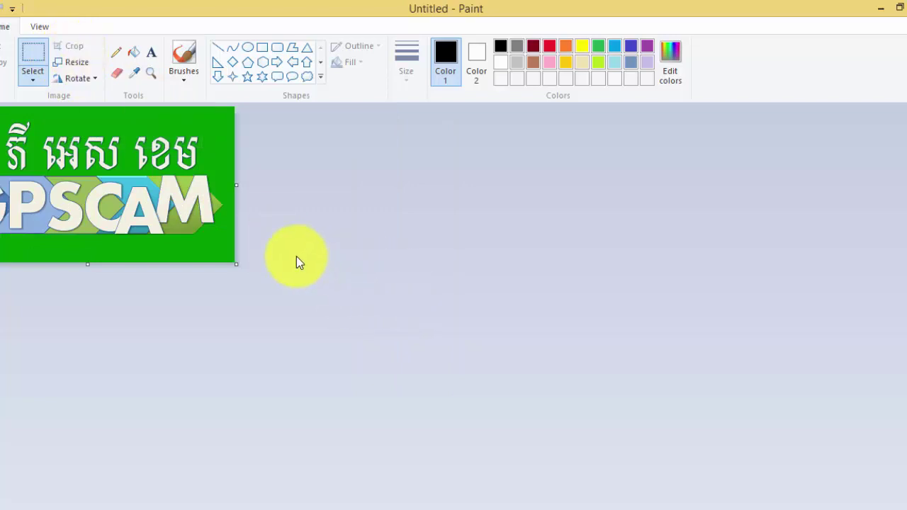
{"action": "left_click", "coordinate": [0, 27]}
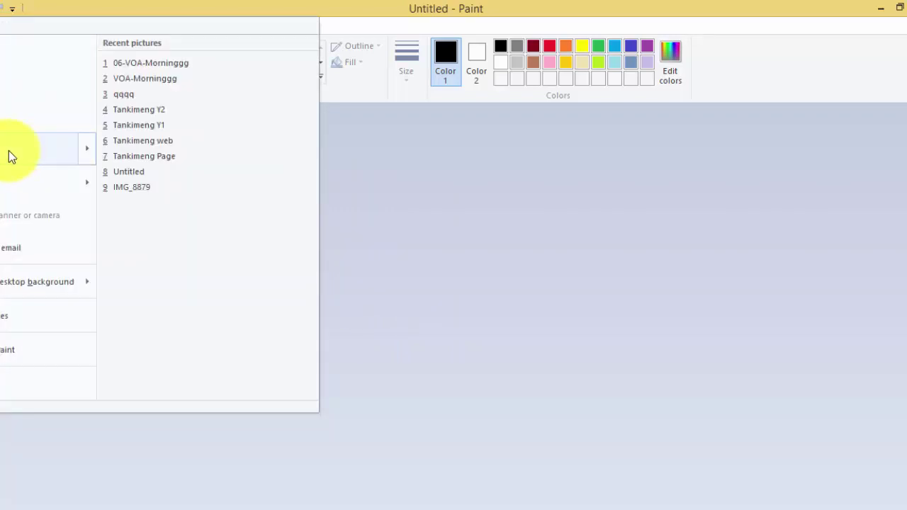
Save the cropped image to the Desktop as a JPEG named 'Logo', then minimize Paint.
{"action": "left_click", "coordinate": [8, 151]}
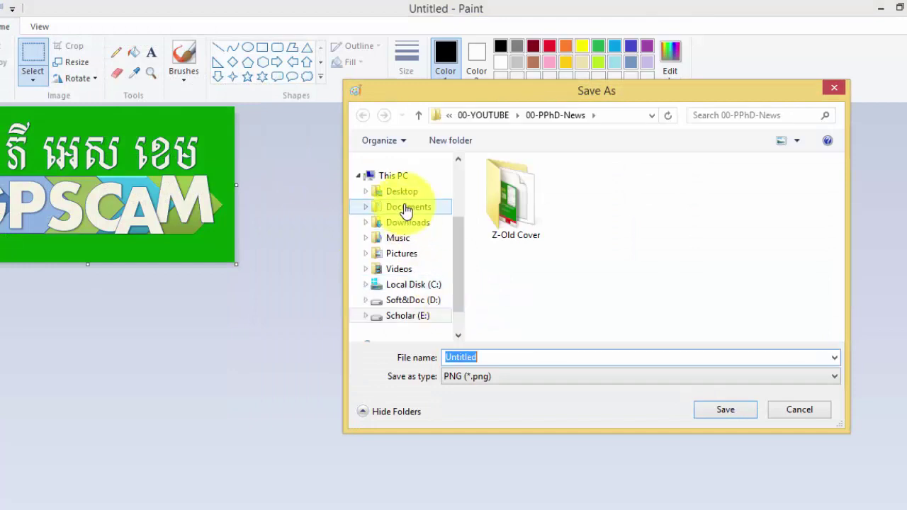
{"action": "left_click", "coordinate": [401, 192]}
{"action": "left_click", "coordinate": [489, 356]}
{"action": "type", "text": "Logo"}
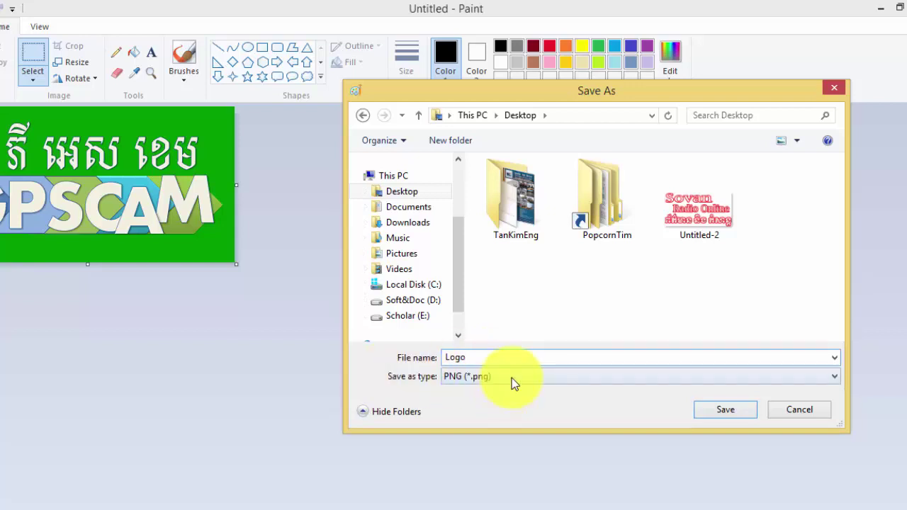
{"action": "left_click", "coordinate": [514, 384]}
{"action": "left_click", "coordinate": [470, 435]}
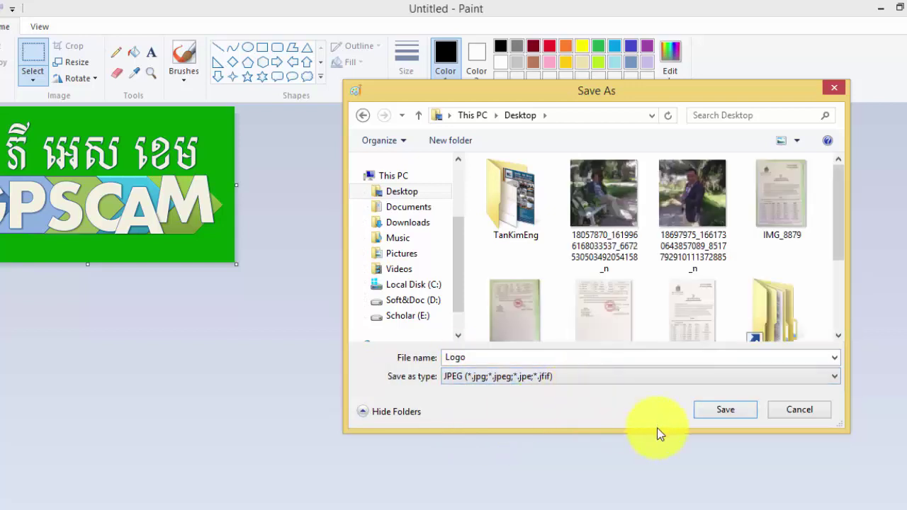
{"action": "left_click", "coordinate": [714, 408]}
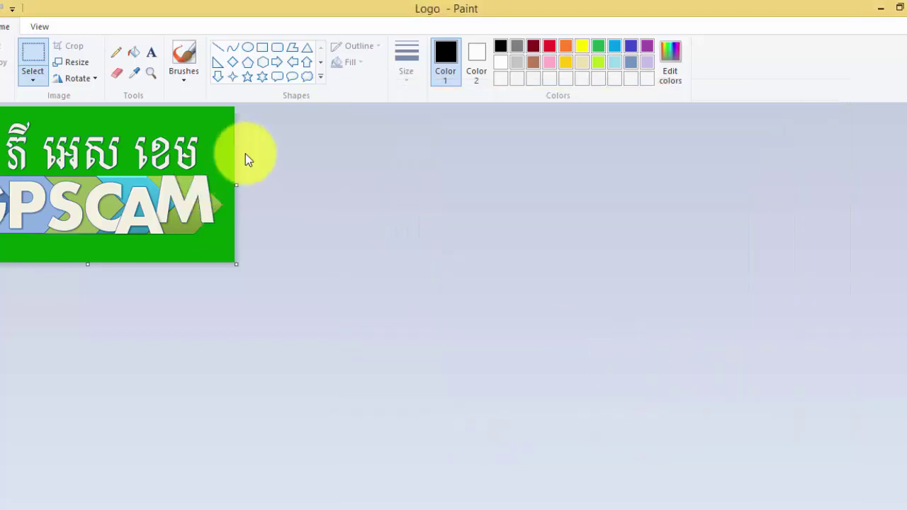
{"action": "left_click", "coordinate": [879, 9]}
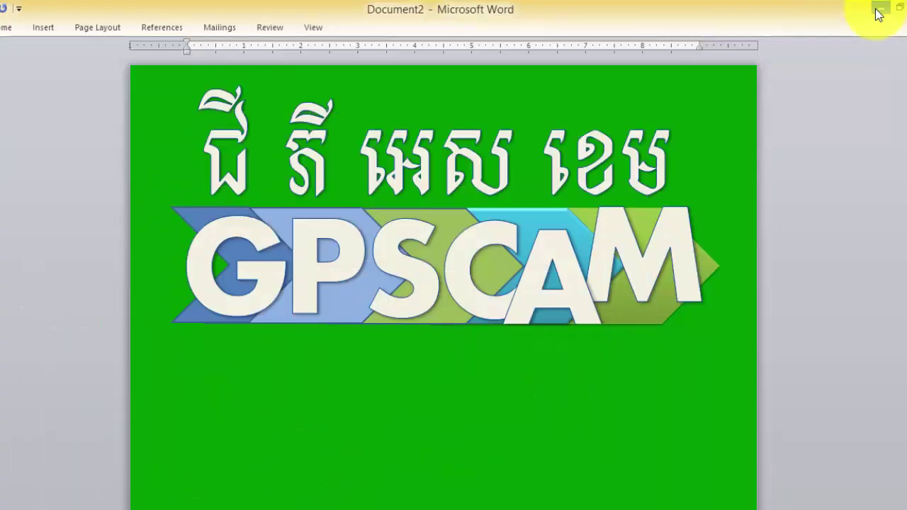
Minimize Word, Chrome, Camtasia and Notepad, then open the Logo JPEG in Photo Viewer.
{"action": "left_click", "coordinate": [879, 10]}
{"action": "left_click", "coordinate": [879, 10]}
{"action": "left_click", "coordinate": [879, 10]}
{"action": "left_click", "coordinate": [880, 10]}
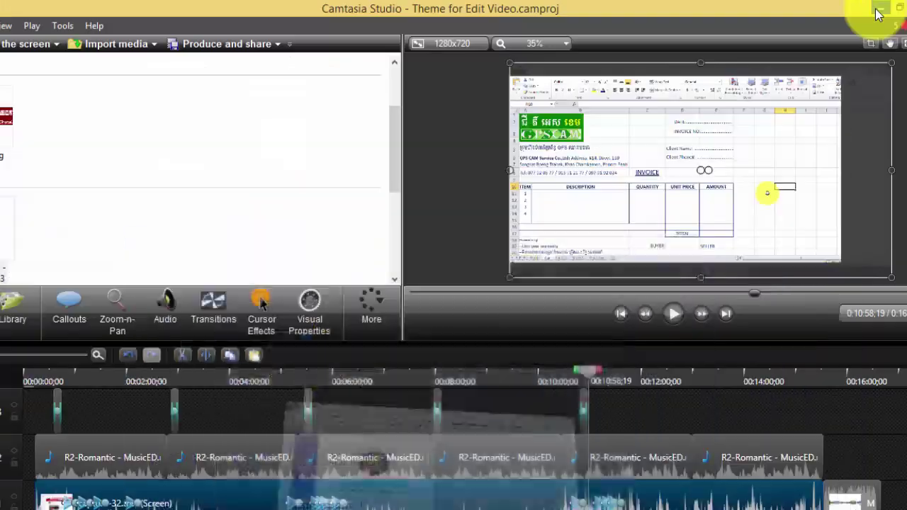
{"action": "left_click", "coordinate": [879, 10]}
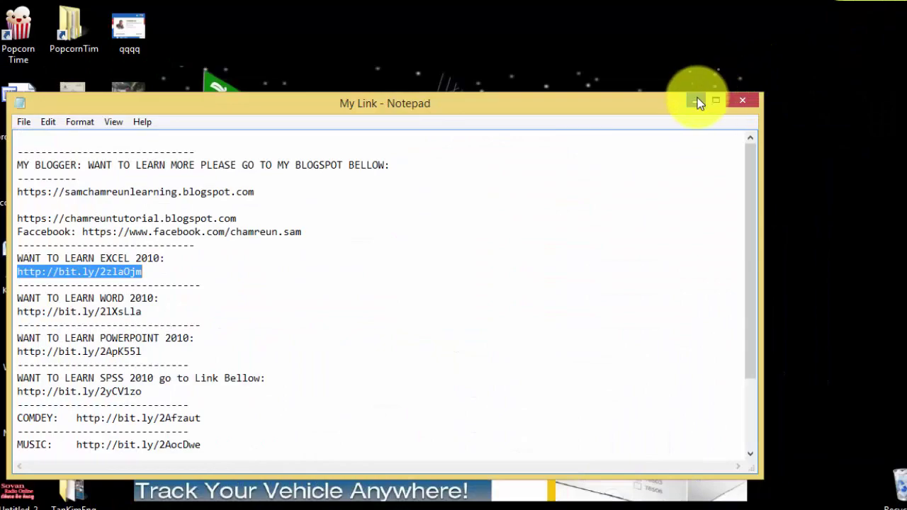
{"action": "left_click", "coordinate": [697, 102]}
{"action": "double_click", "coordinate": [126, 268]}
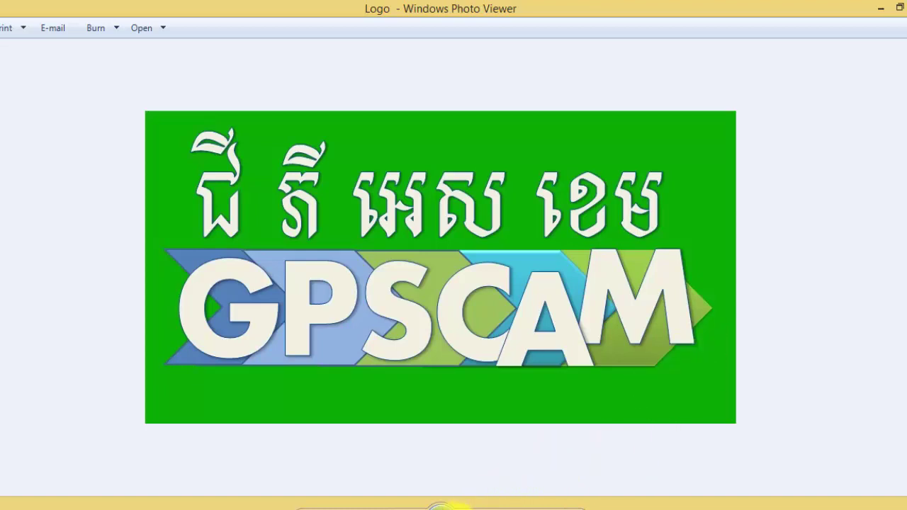
{"action": "mouse_move", "coordinate": [440, 507]}
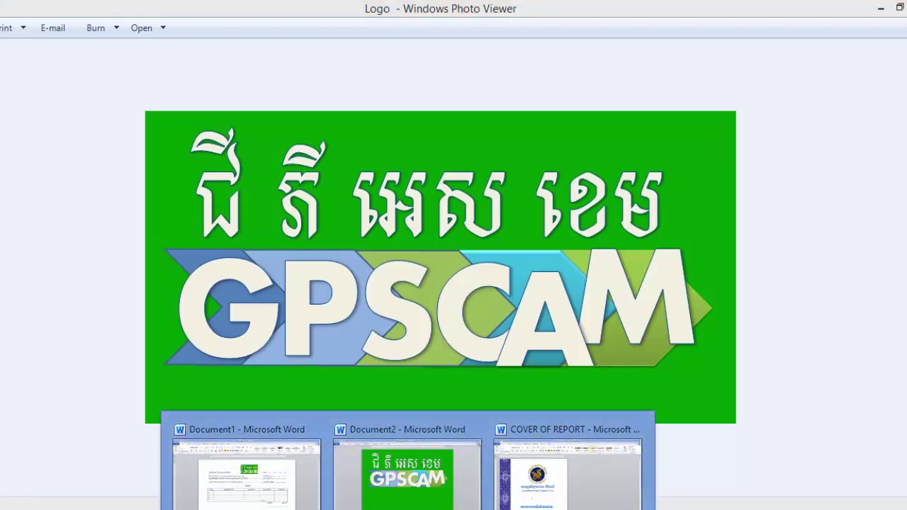
{"action": "left_click", "coordinate": [267, 507]}
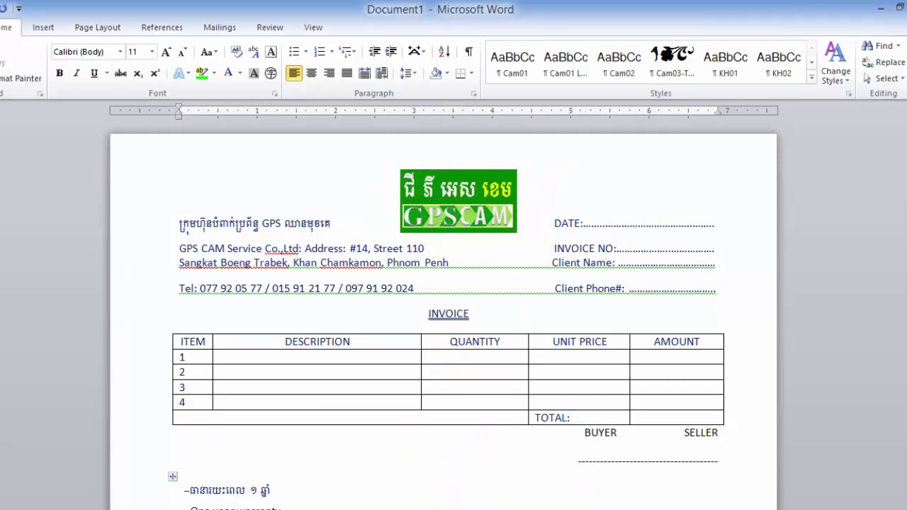
{"action": "left_click", "coordinate": [646, 498]}
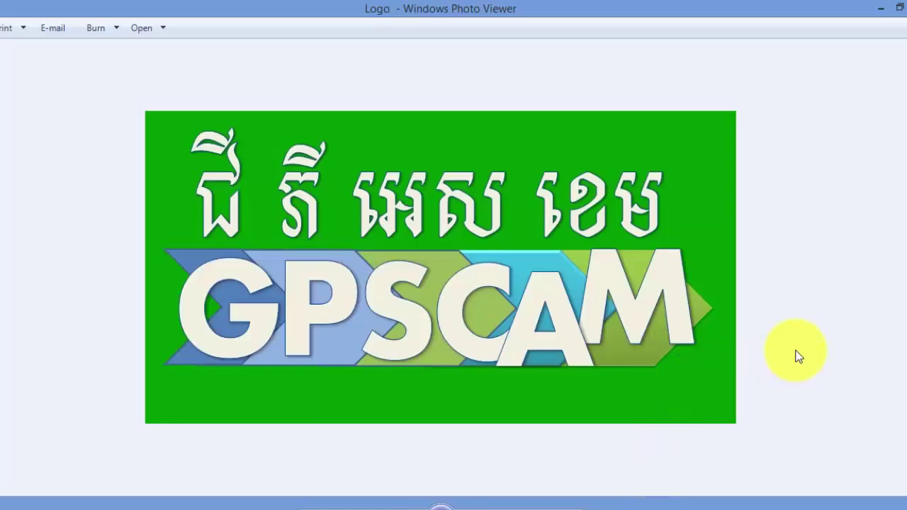